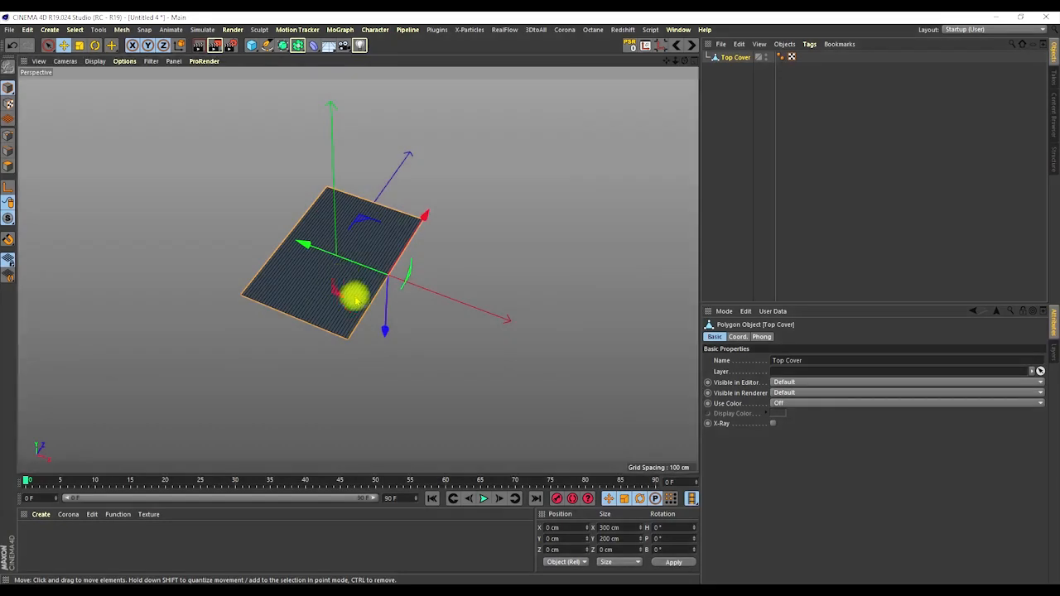
Switch to the top view of the Top Cover and add a joint object to the scene
key("F2")
right_click_drag(417, 287, 417, 264, "alt")
middle_click_drag(414, 301, 420, 270, "alt")
right_click_drag(420, 271, 411, 284, "alt")
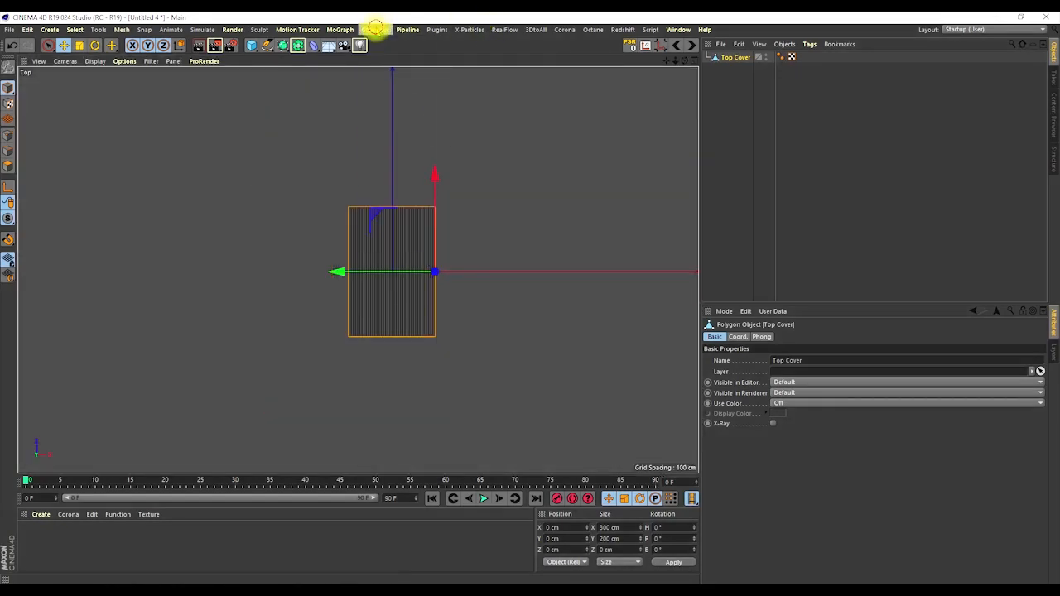
left_click(375, 29)
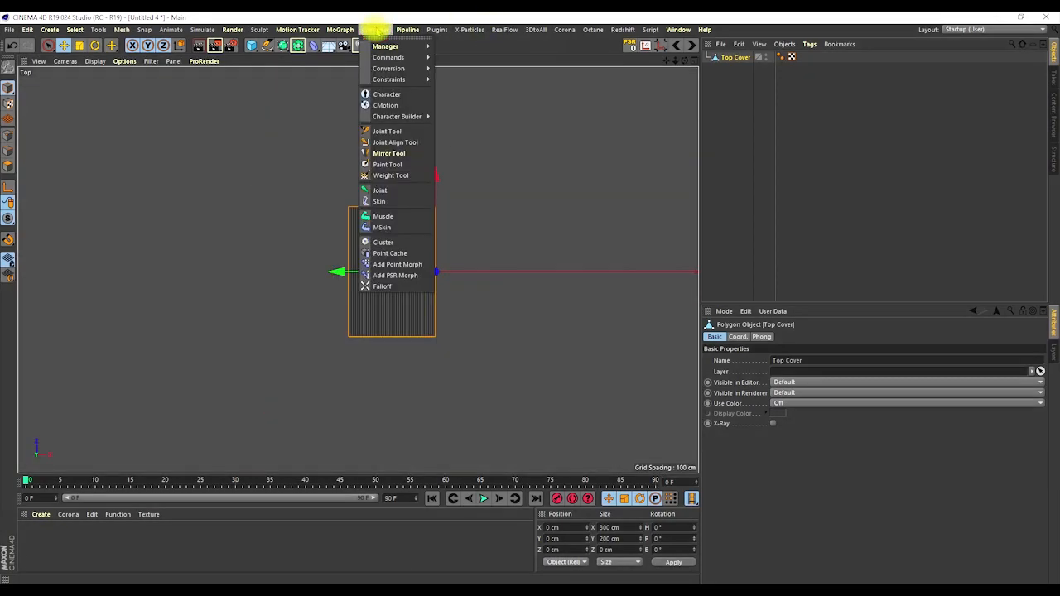
left_click(375, 189)
Move the joint along X to 100 cm, onto the Top Cover's right edge
scroll(409, 280, "up", 3)
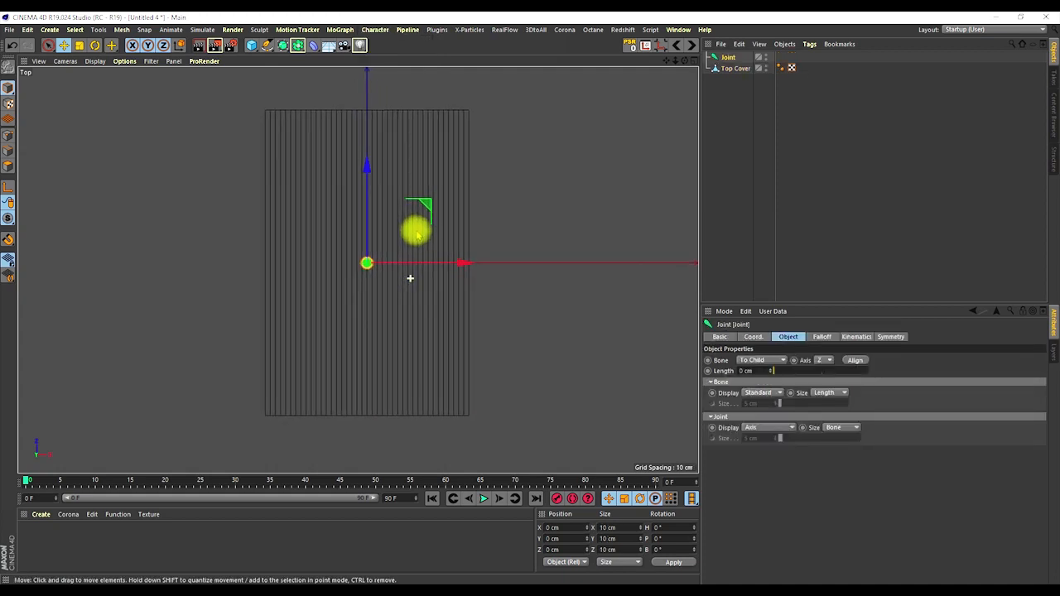
left_click_drag(461, 263, 560, 265)
scroll(466, 267, "up", 3)
right_click_drag(486, 205, 500, 152, "alt")
right_click_drag(510, 293, 464, 404, "alt")
middle_click_drag(483, 323, 438, 307, "alt")
right_click_drag(436, 297, 447, 274, "alt")
middle_click_drag(450, 284, 411, 258, "alt")
right_click_drag(411, 257, 650, 289, "alt")
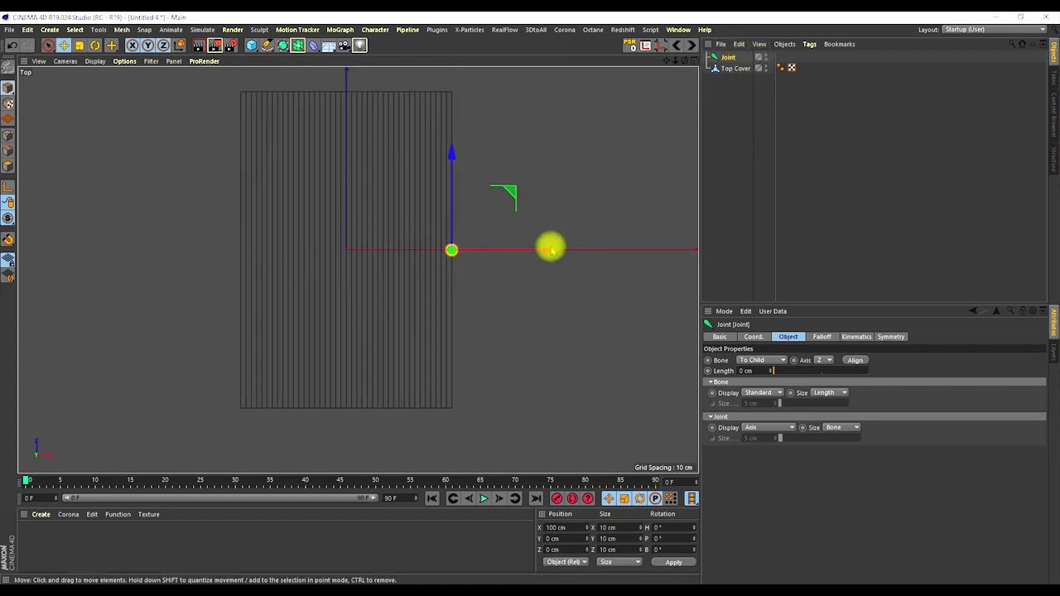
Duplicate the joint and move the copy along X to -100 cm, onto the Top Cover's left edge
left_click_drag(727, 58, 727, 73)
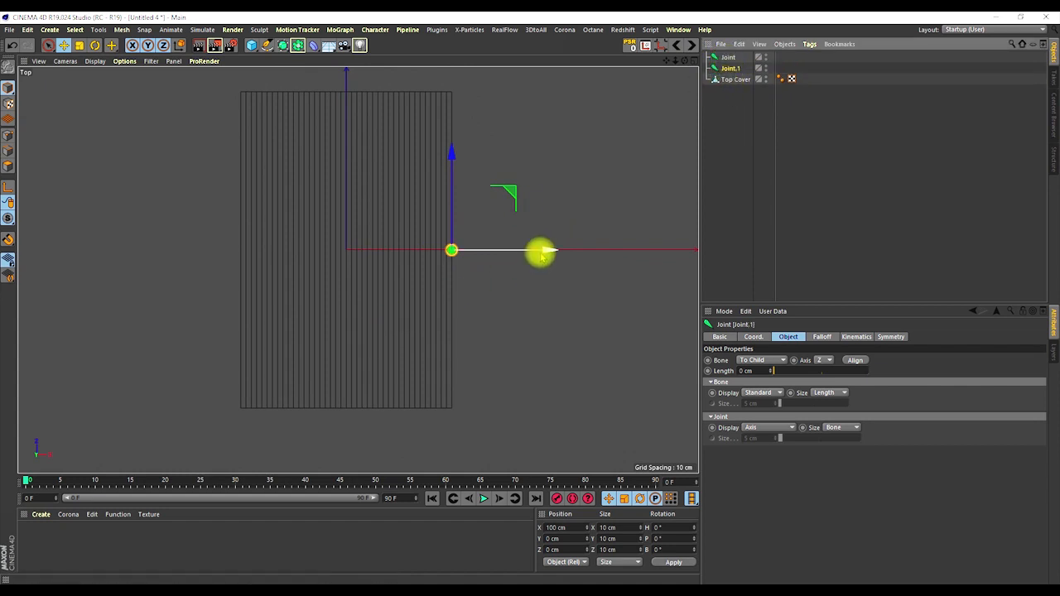
left_click_drag(540, 249, 249, 263)
scroll(225, 245, "up", 3)
scroll(245, 220, "down", 6)
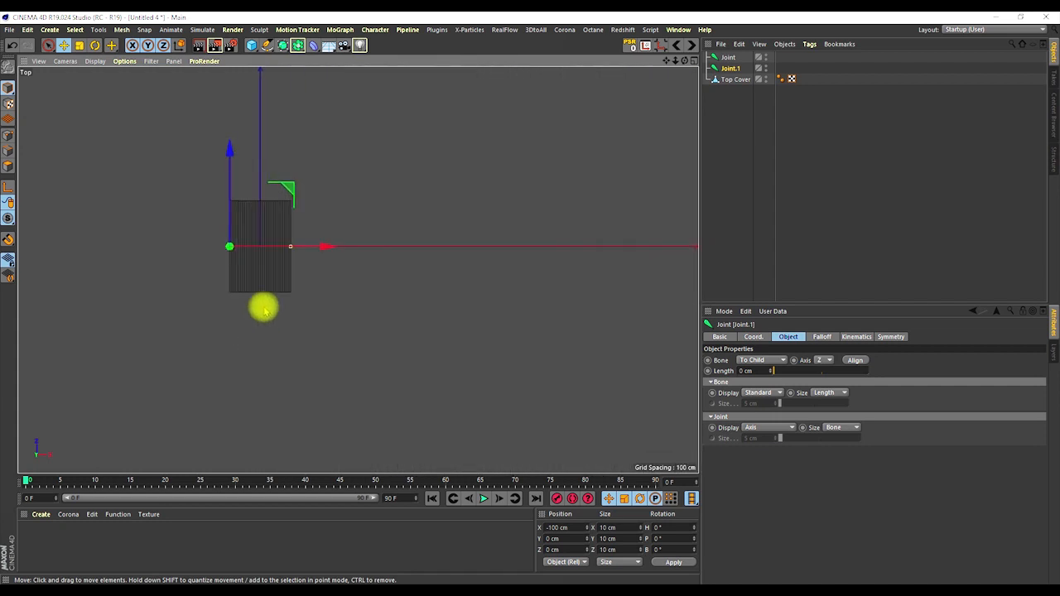
scroll(216, 236, "up", 5)
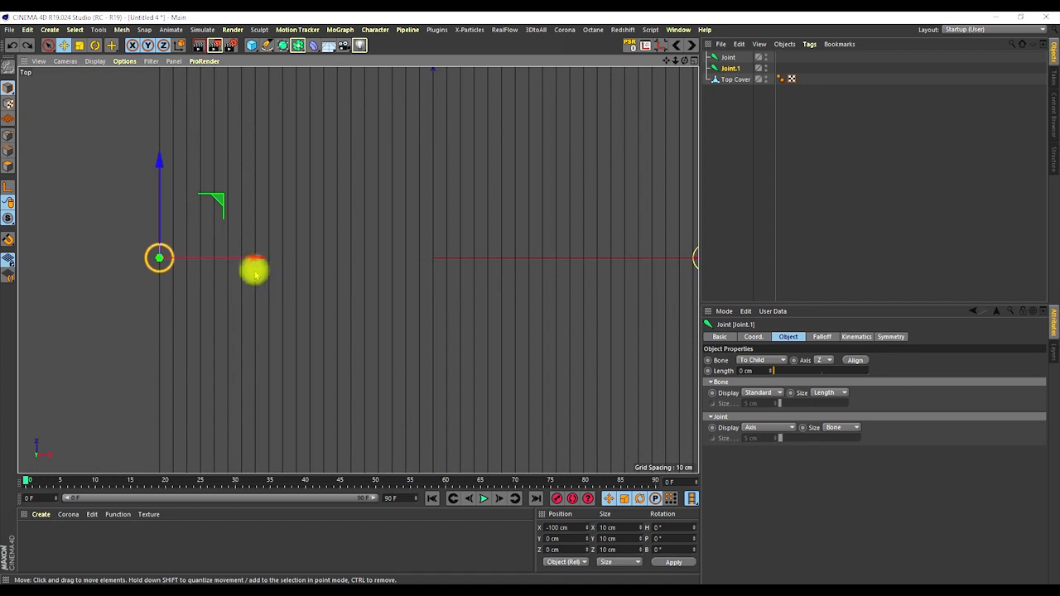
mouse_move(249, 261)
left_mouse_down()
mouse_move(324, 258)
mouse_move(260, 264)
left_mouse_up()
scroll(307, 241, "down", 4)
scroll(348, 277, "up", 2)
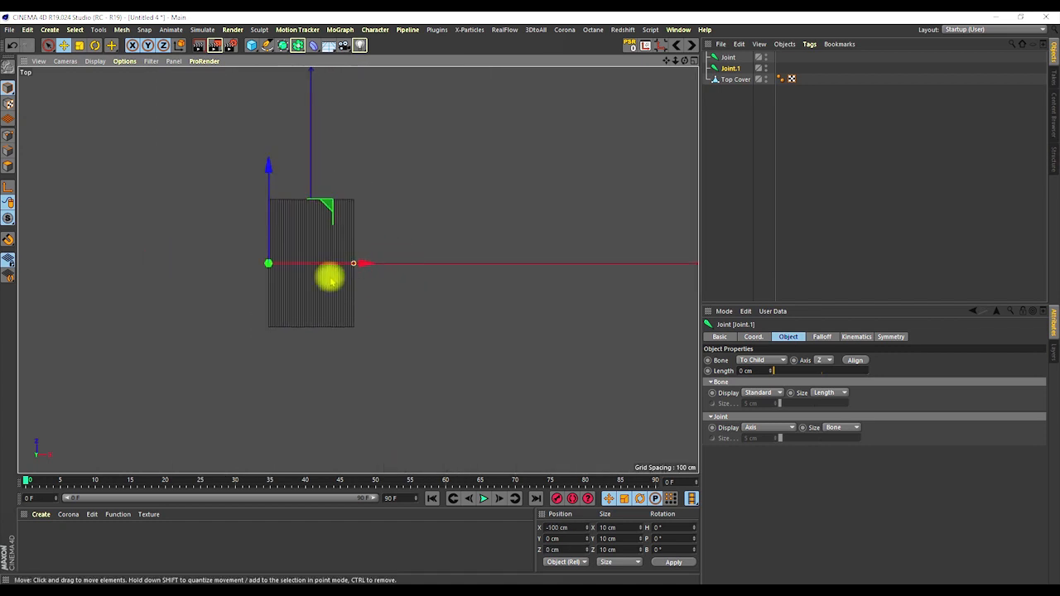
scroll(319, 265, "up", 3)
scroll(340, 278, "down", 3)
scroll(418, 248, "up", 2)
scroll(426, 236, "down", 2)
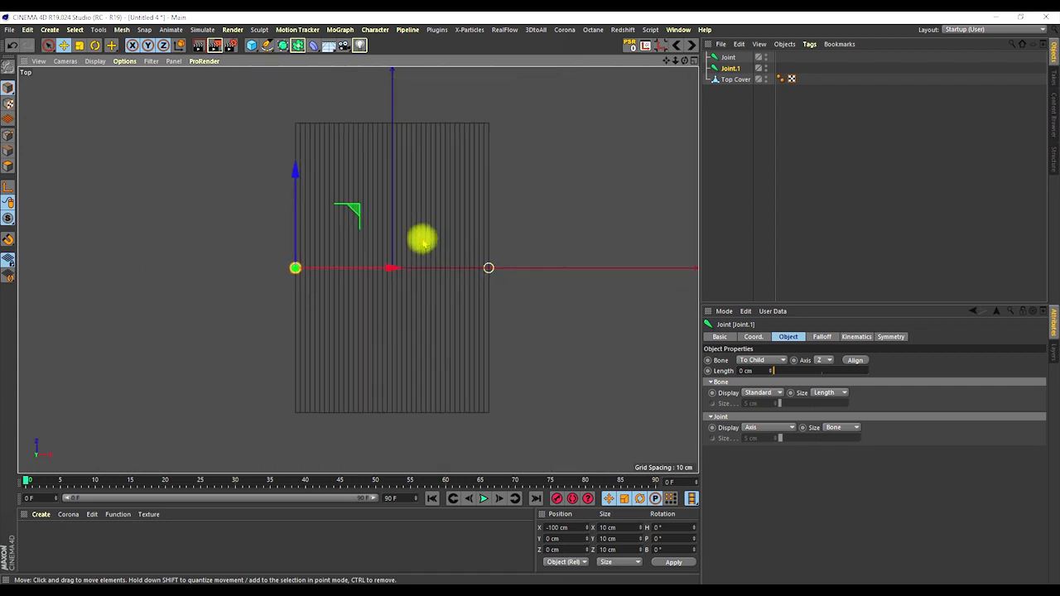
Make the duplicated joint a child of the first joint to form a bone across the Top Cover
left_click(727, 69)
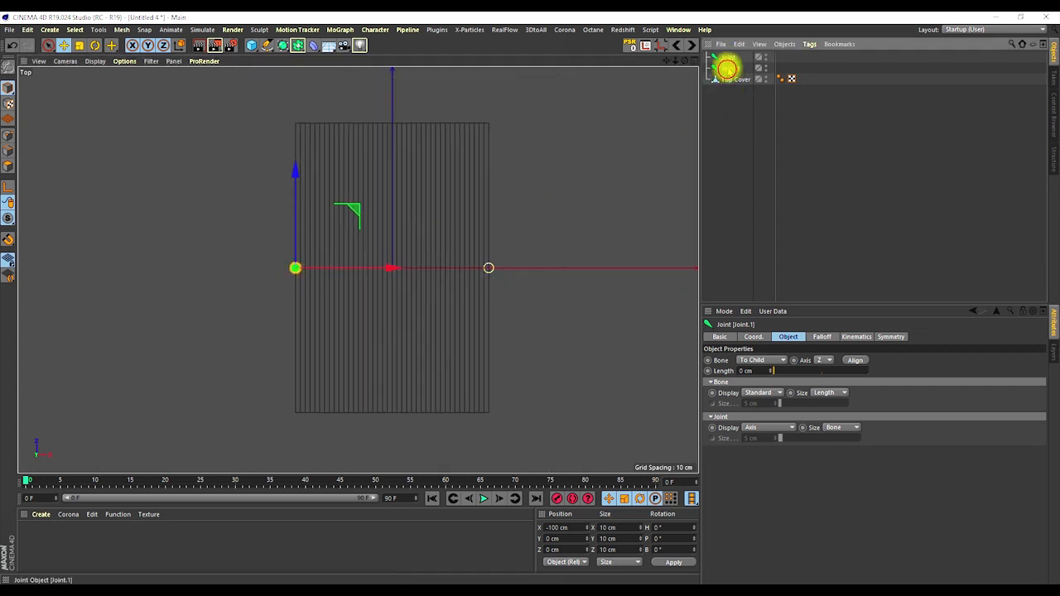
left_click_drag(729, 63, 726, 56)
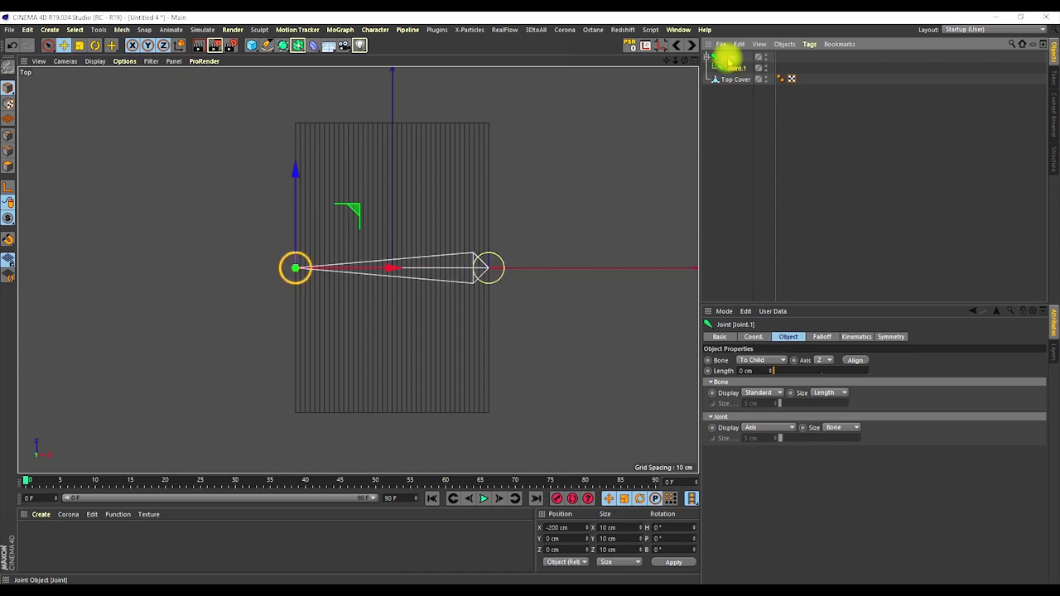
scroll(411, 263, "up", 5)
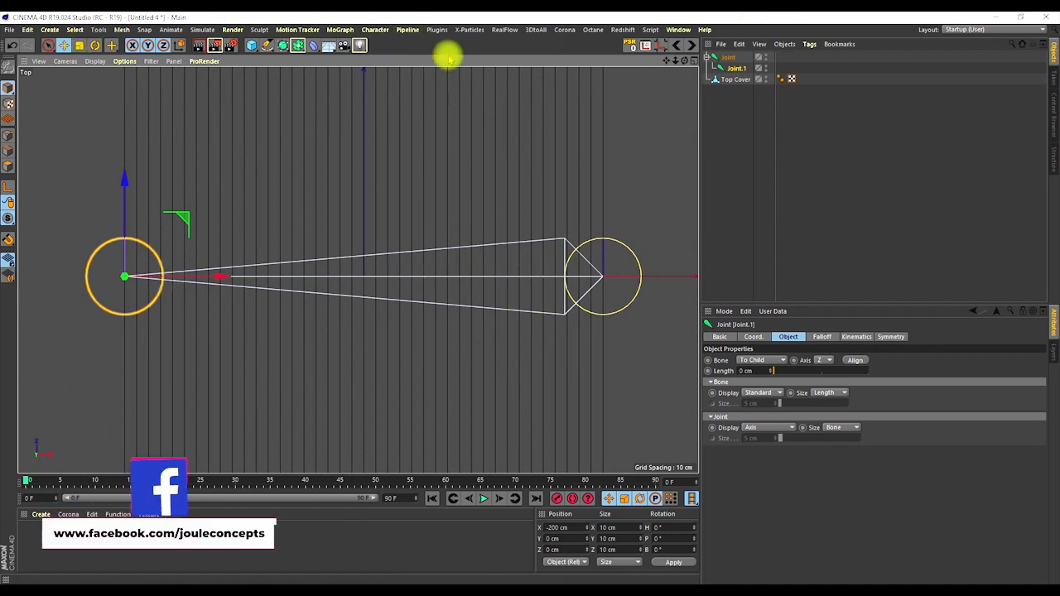
Try splitting the bone once with the Joint Tool, using its Split modifier, and undo the split
left_click(374, 30)
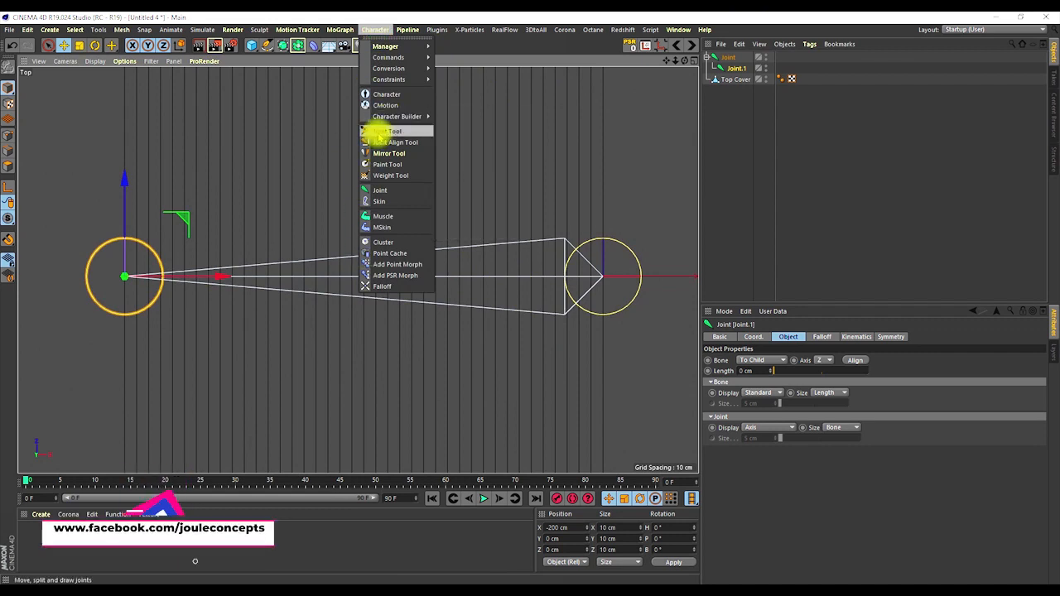
left_click(382, 132)
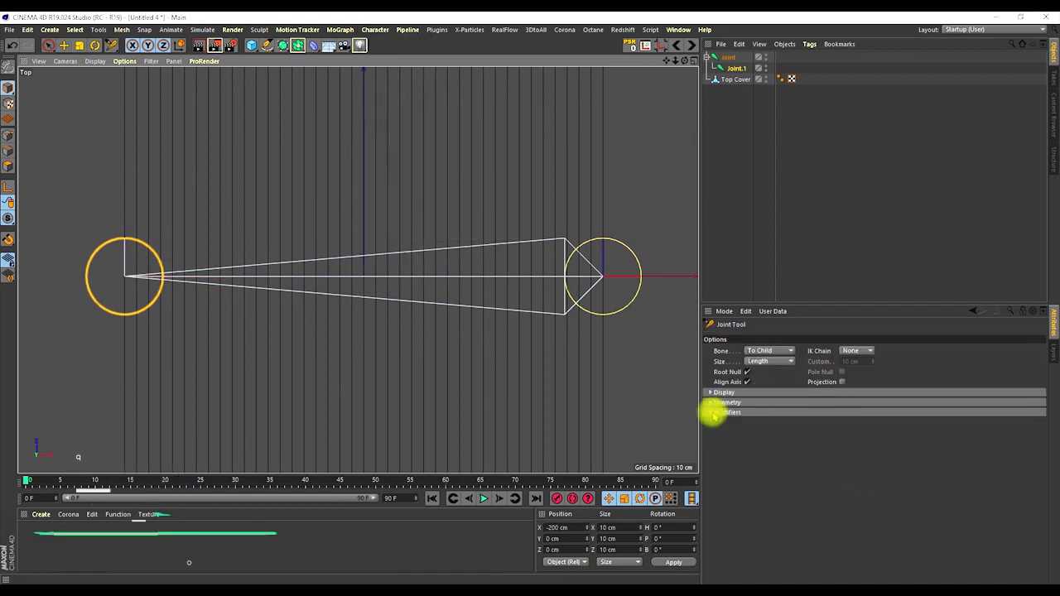
left_click(711, 411)
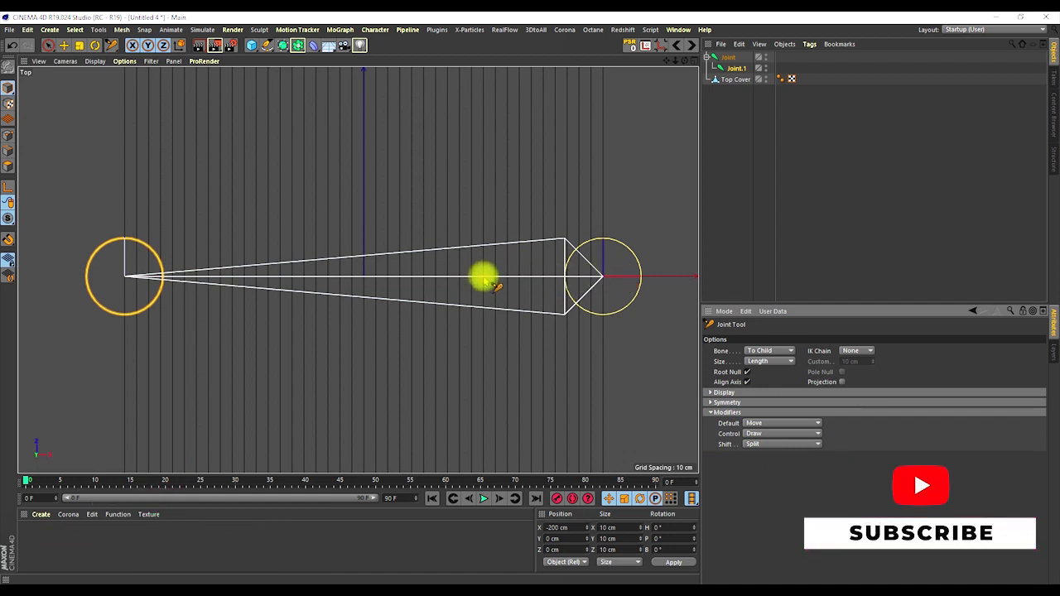
left_click(484, 277, "shift")
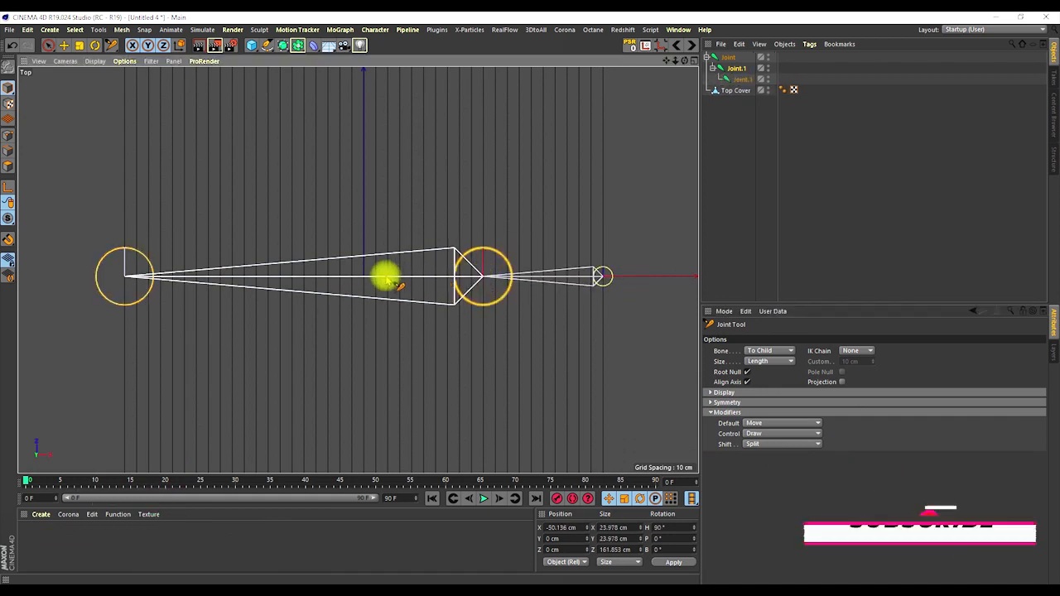
key("ctrl+z")
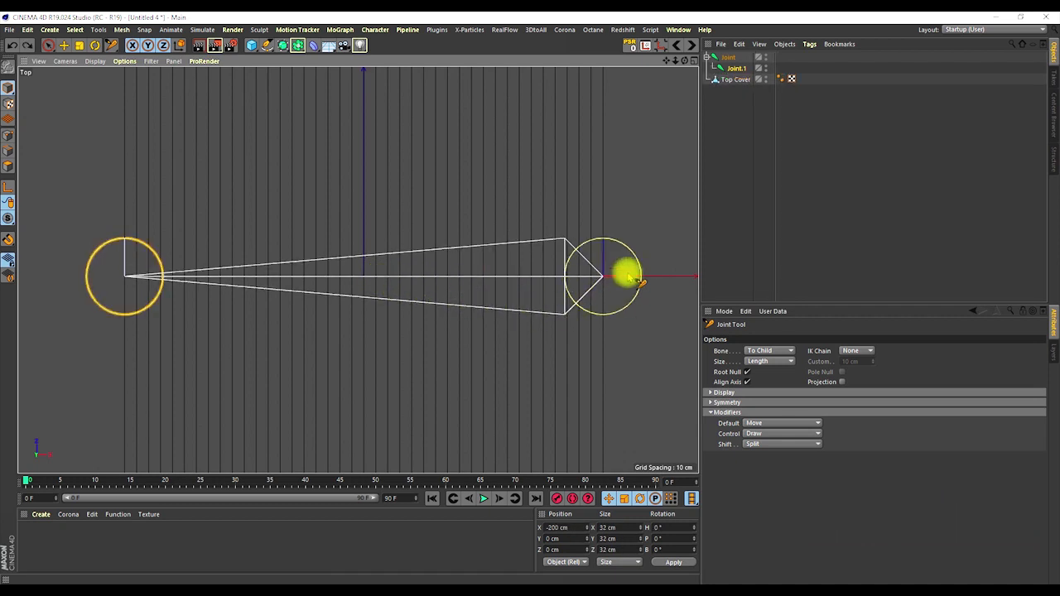
Split the bone at four roughly even points with the Joint Tool, working from the right edge to the left
scroll(597, 281, "down", 8)
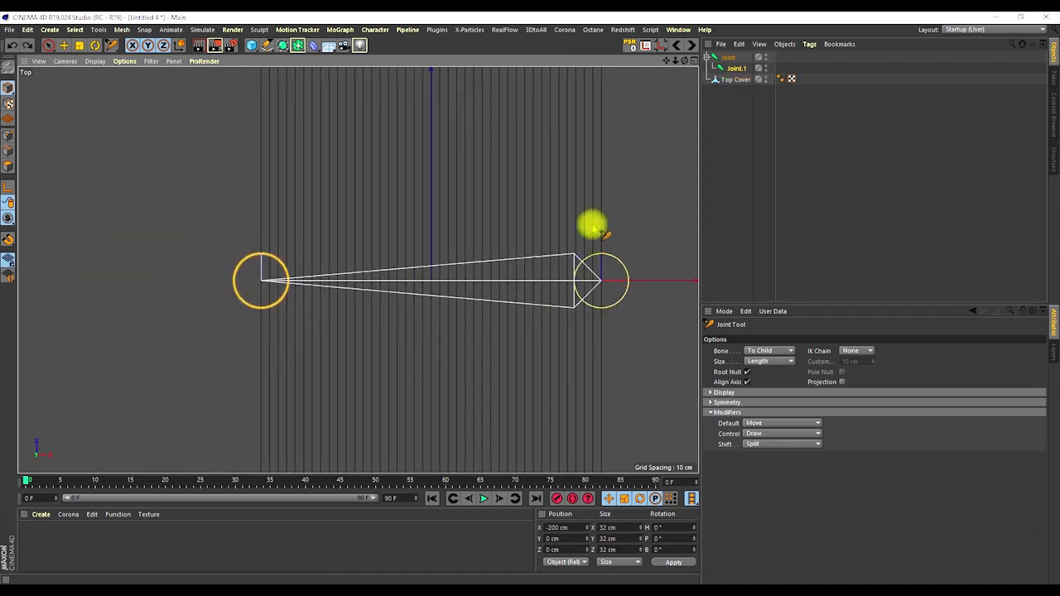
scroll(578, 281, "up", 4)
scroll(571, 262, "down", 1)
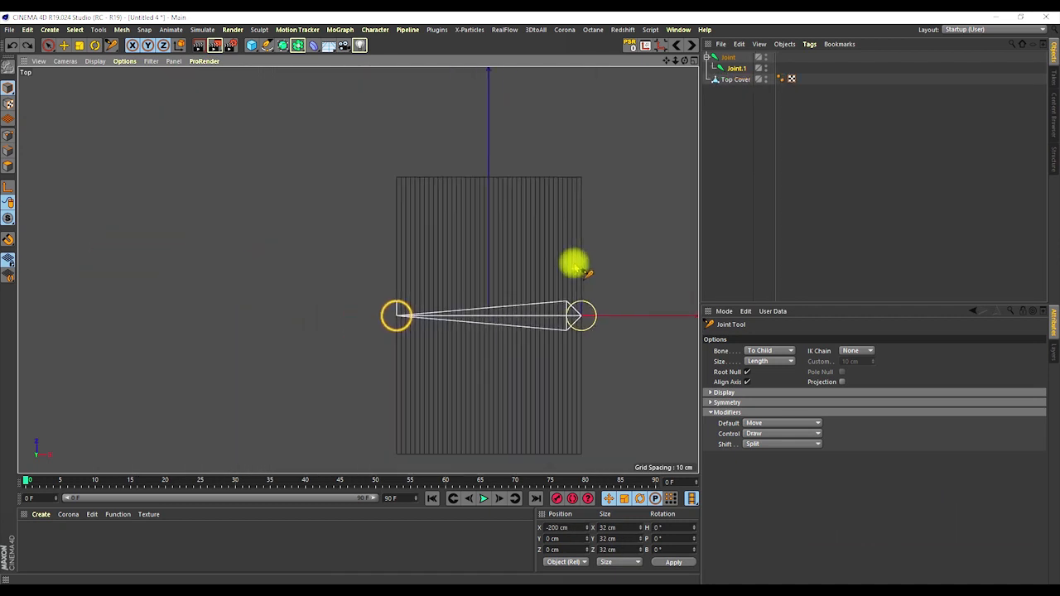
scroll(571, 315, "up", 3)
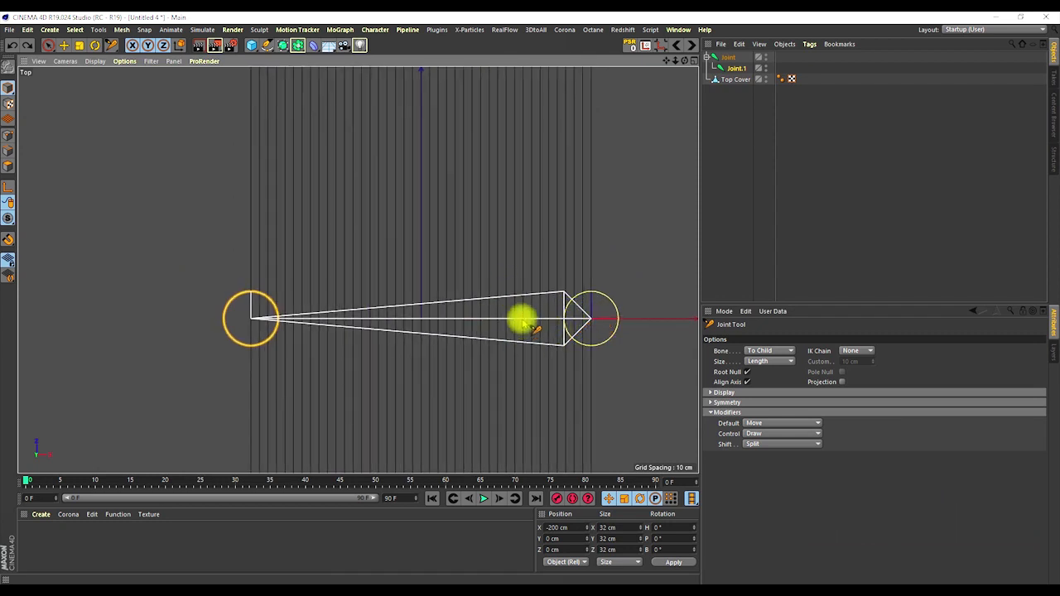
left_click(515, 319, "shift")
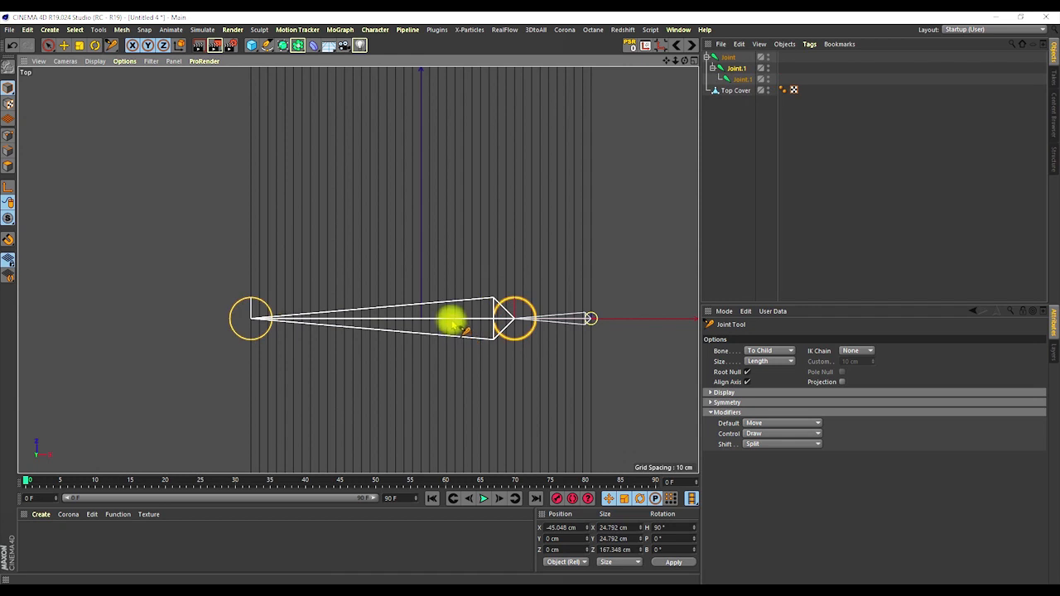
left_click(438, 319, "shift")
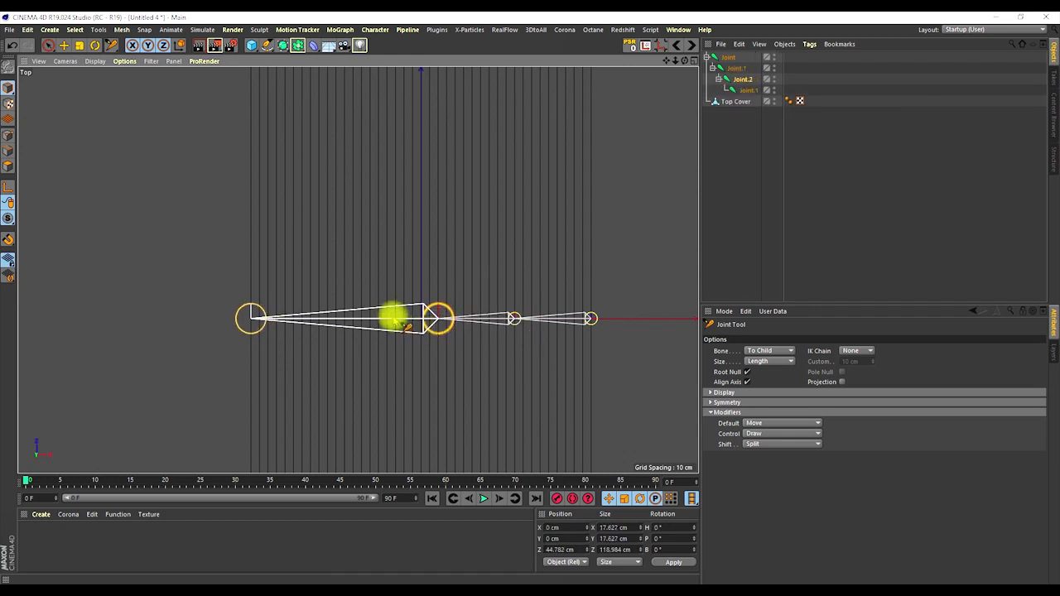
left_click(369, 318, "shift")
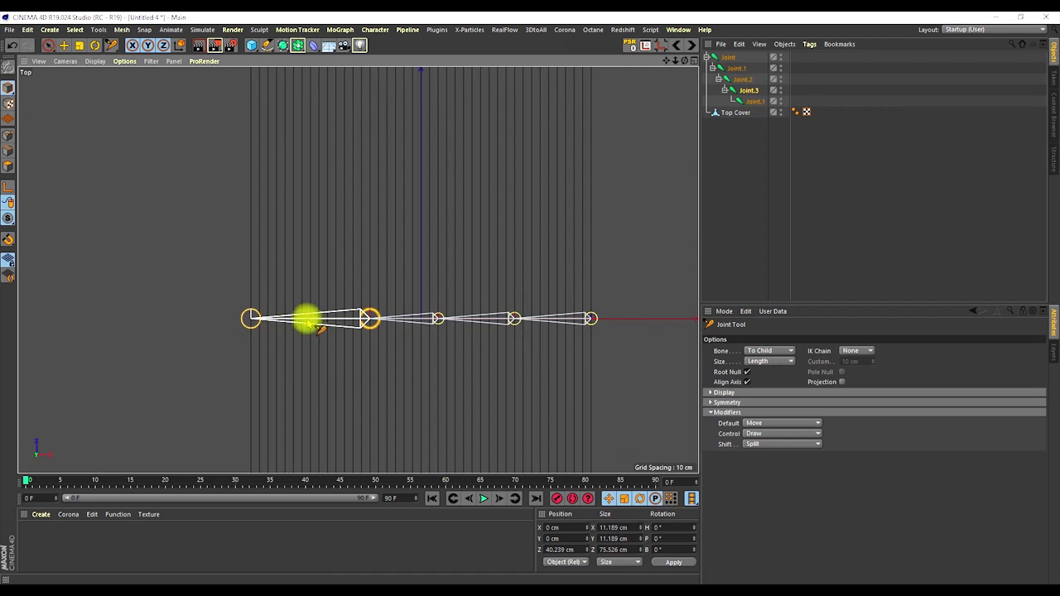
left_click(308, 319, "shift")
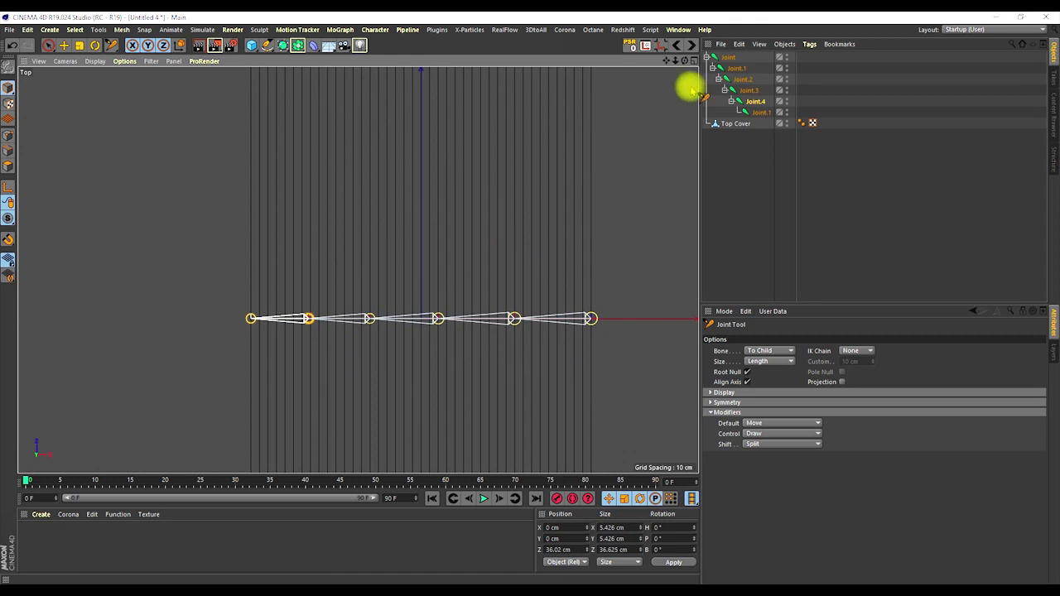
Delete the child joint chain, keeping only the root joint at the right edge
left_click(757, 112)
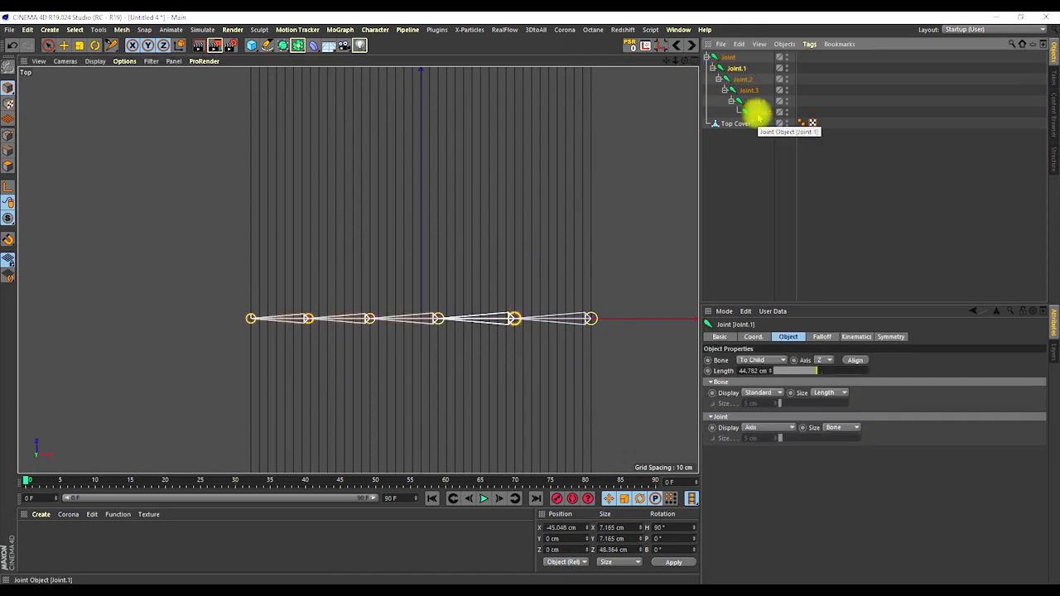
key("Delete")
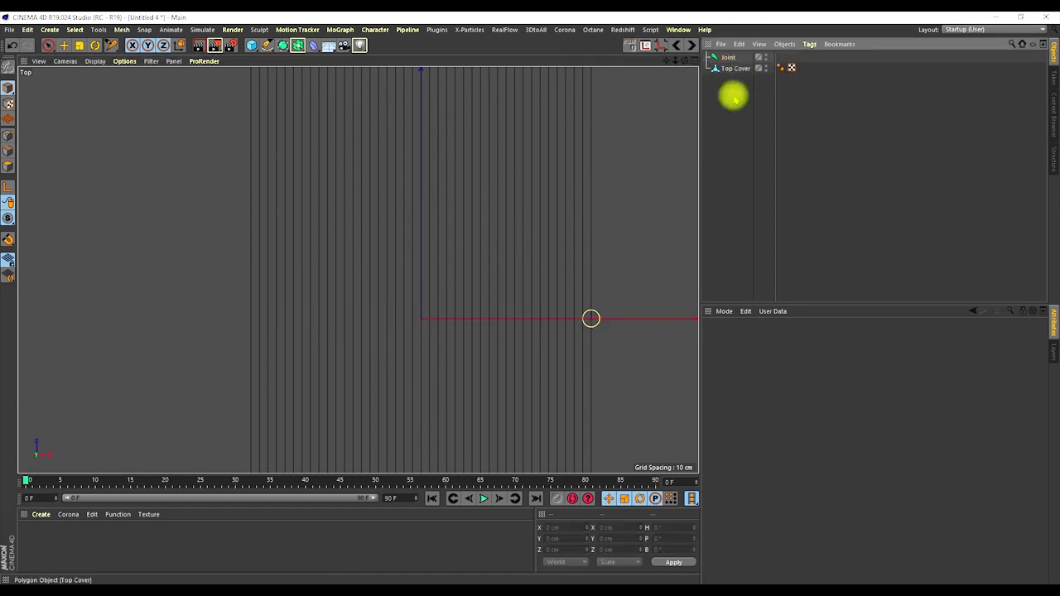
Place the root joint inside a new MoGraph Cloner and activate the Move tool
left_click(726, 57)
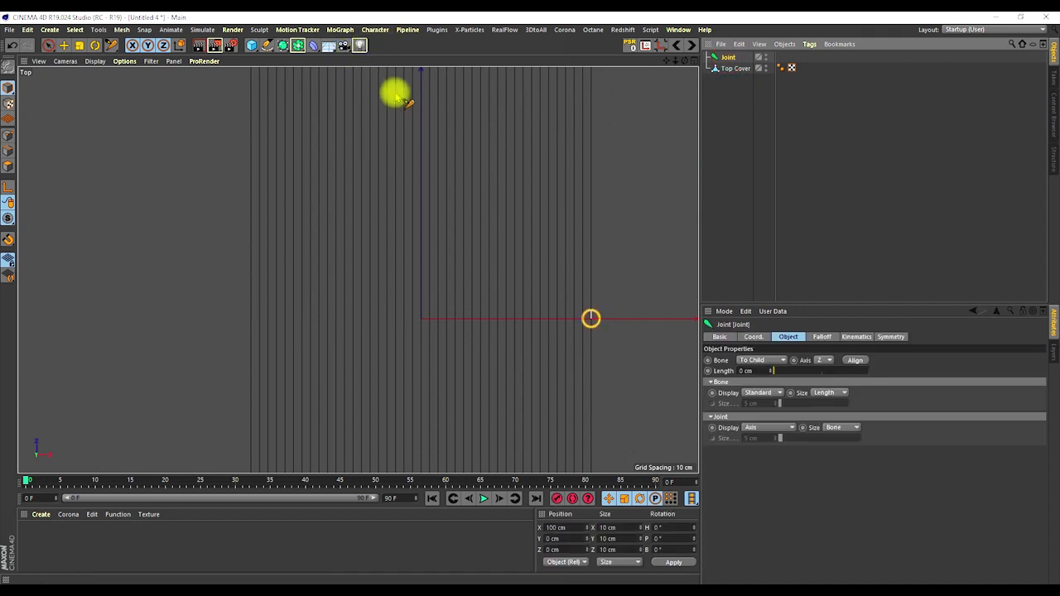
left_click(374, 30)
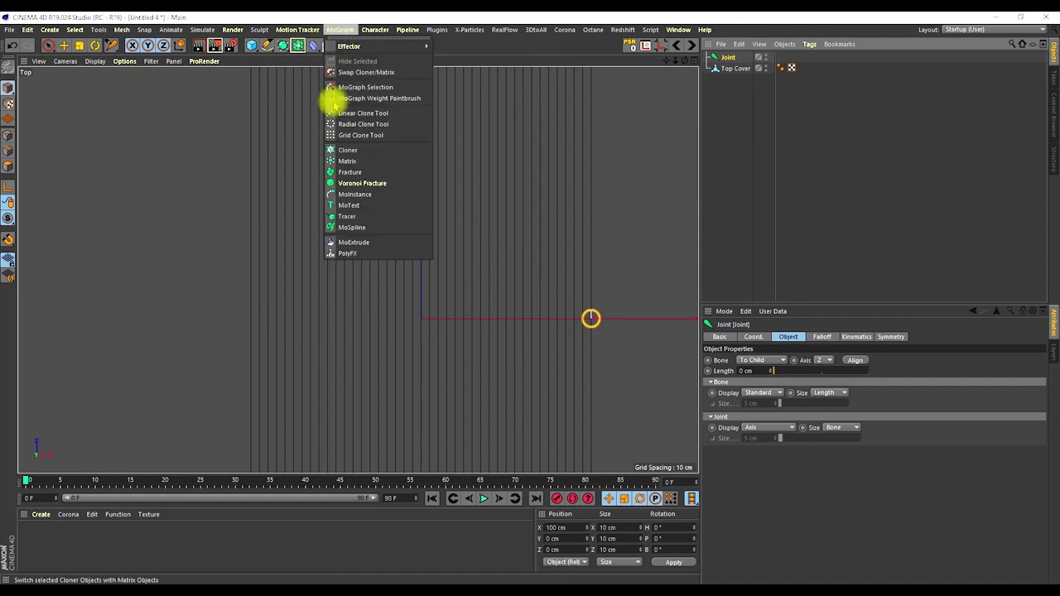
left_click(338, 143, "alt")
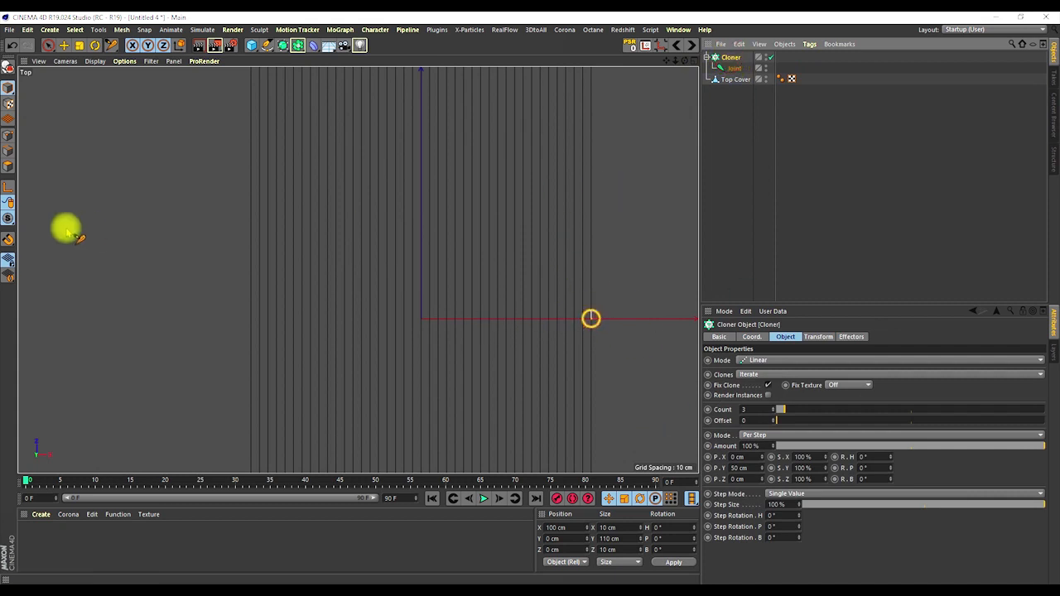
left_click(64, 46)
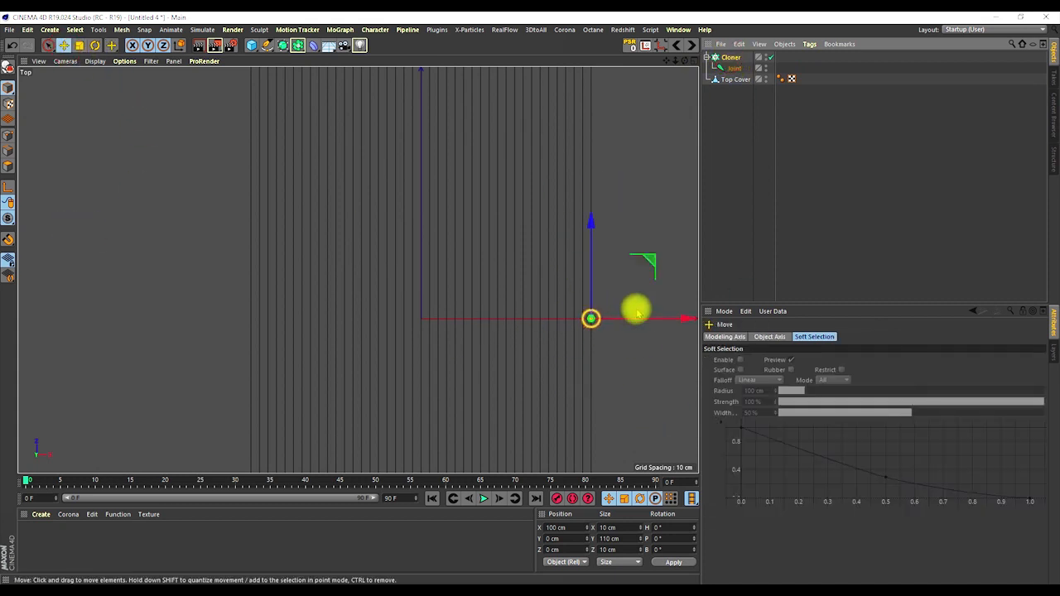
Set the Cloner's P.Y to 0 cm and P.X to -100 cm, and switch its offset mode to End Point
left_click(729, 57)
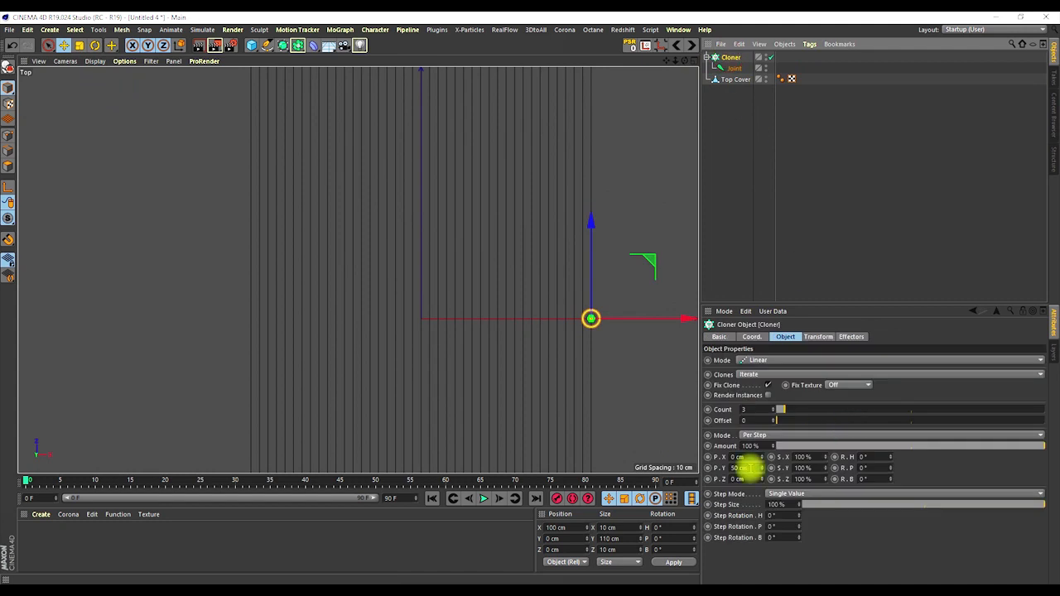
left_click(740, 468)
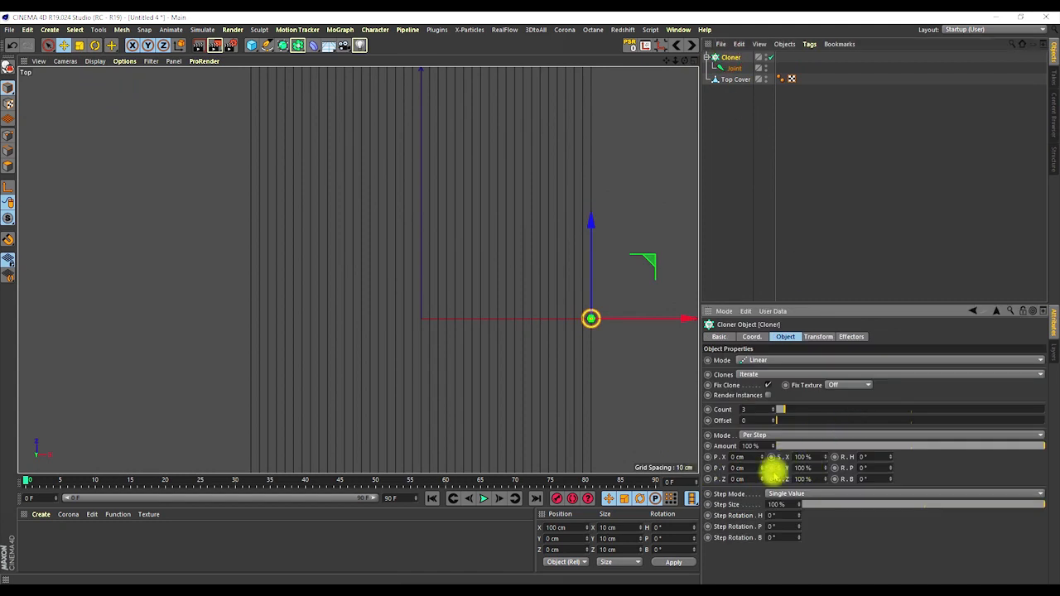
left_click_drag(763, 463, 757, 517)
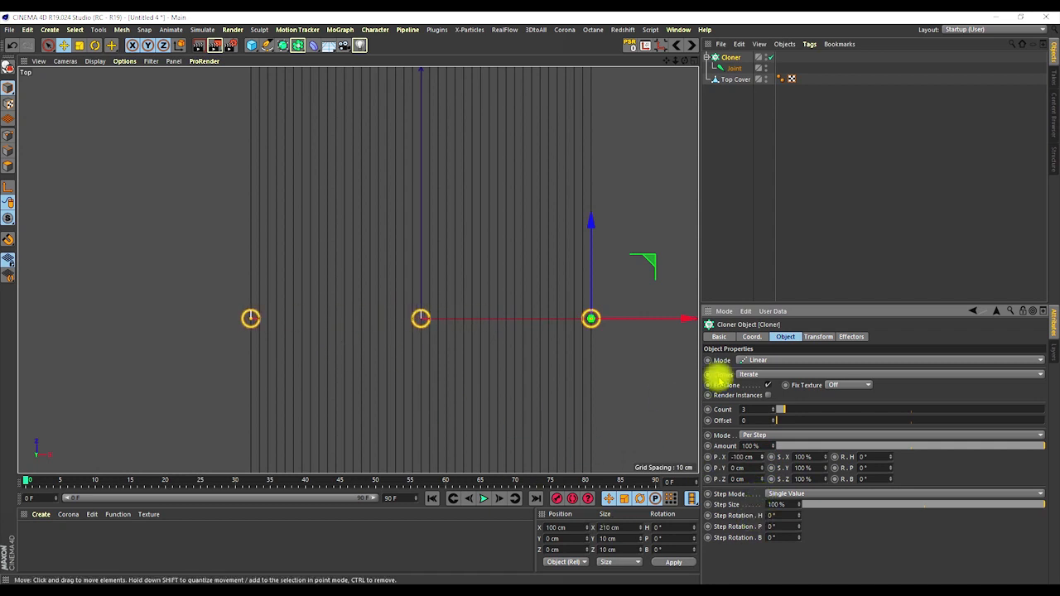
left_click(758, 436)
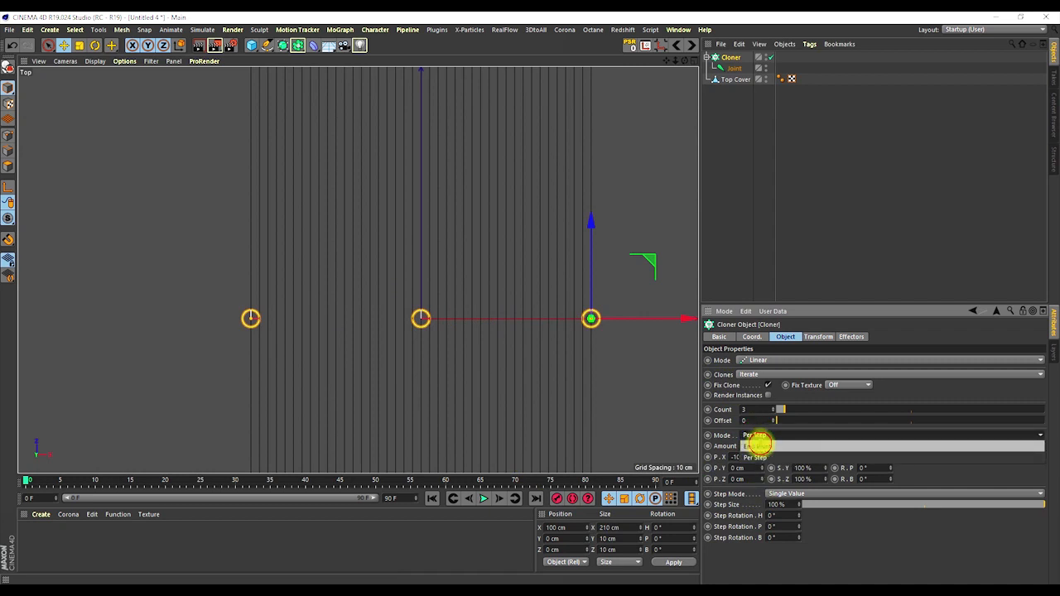
left_click(758, 446)
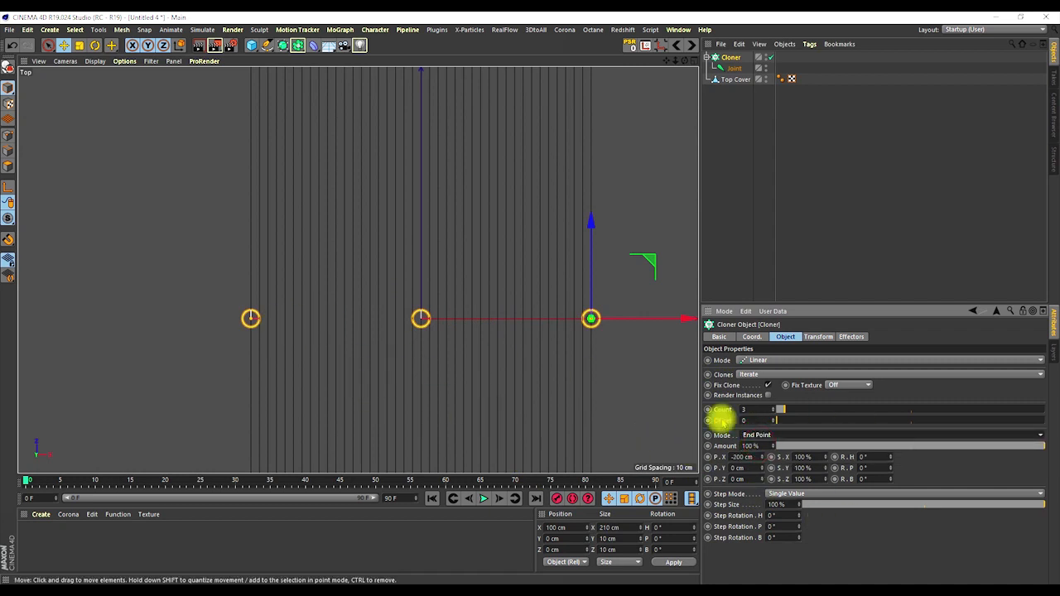
Raise the Cloner's count to 5 so that five joints span the Top Cover plane
left_click(776, 407)
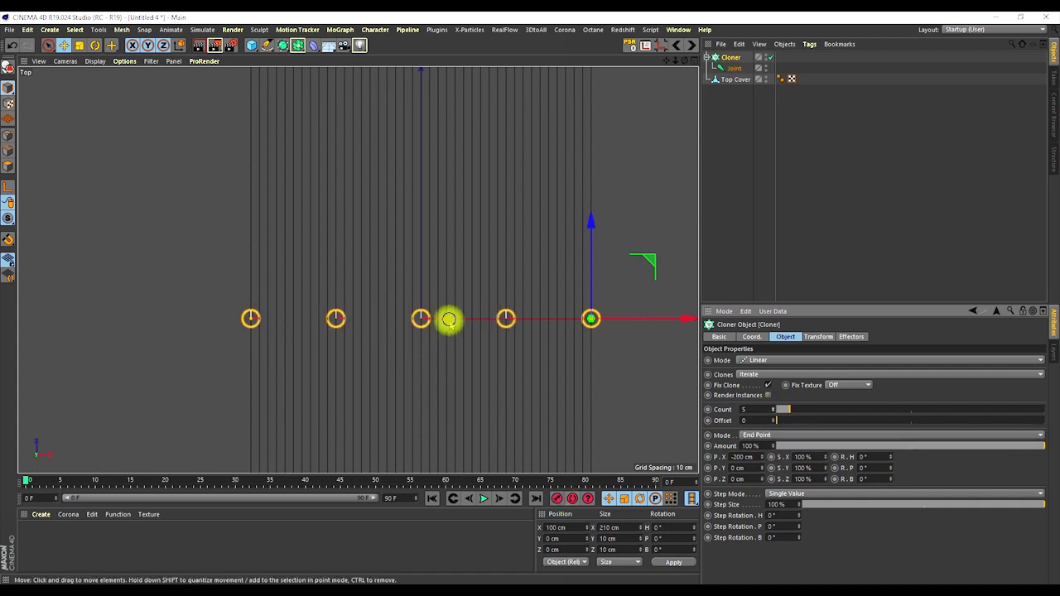
scroll(431, 334, "down", 4)
scroll(431, 329, "up", 2)
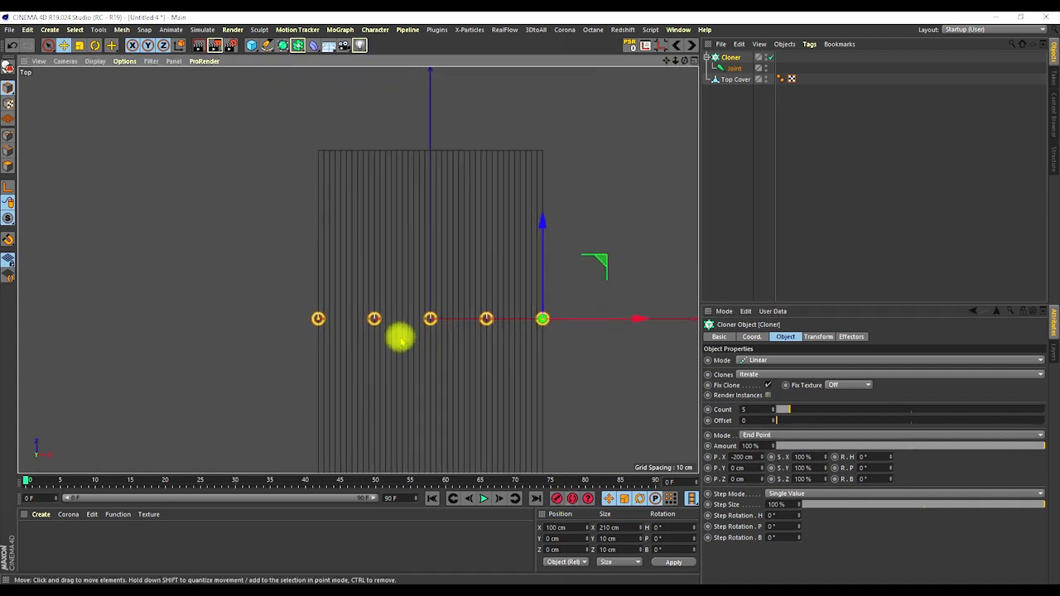
middle_click_drag(400, 338, 378, 284, "alt")
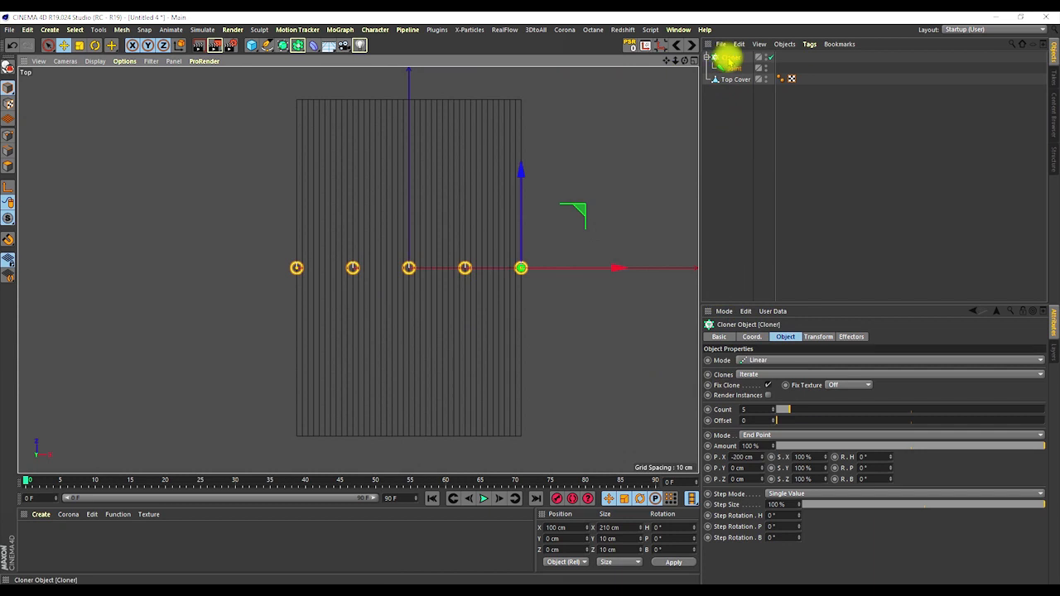
left_click(730, 59)
key("c")
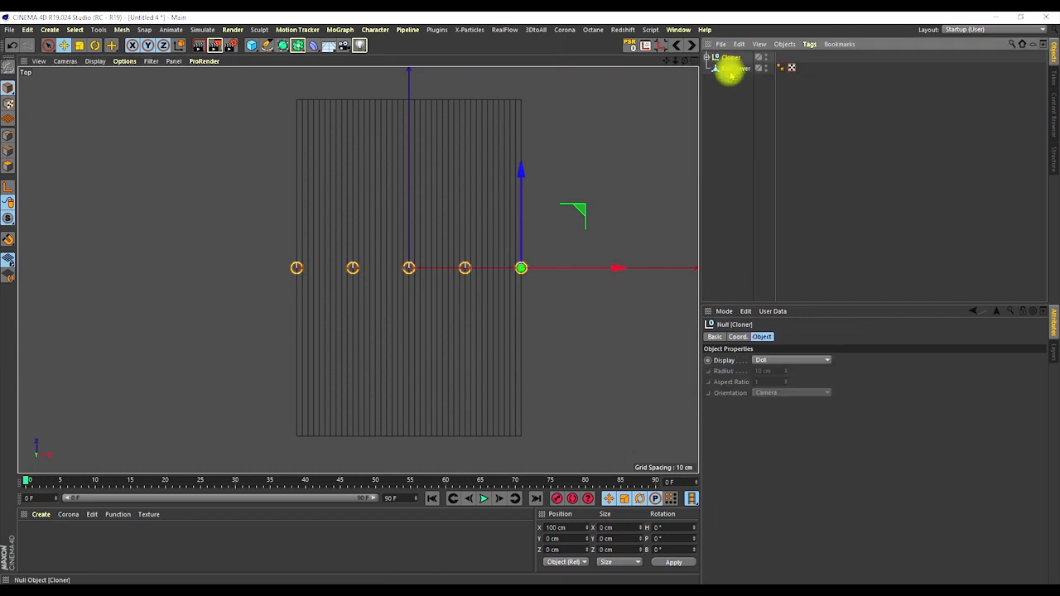
left_click(710, 57)
left_click(731, 71)
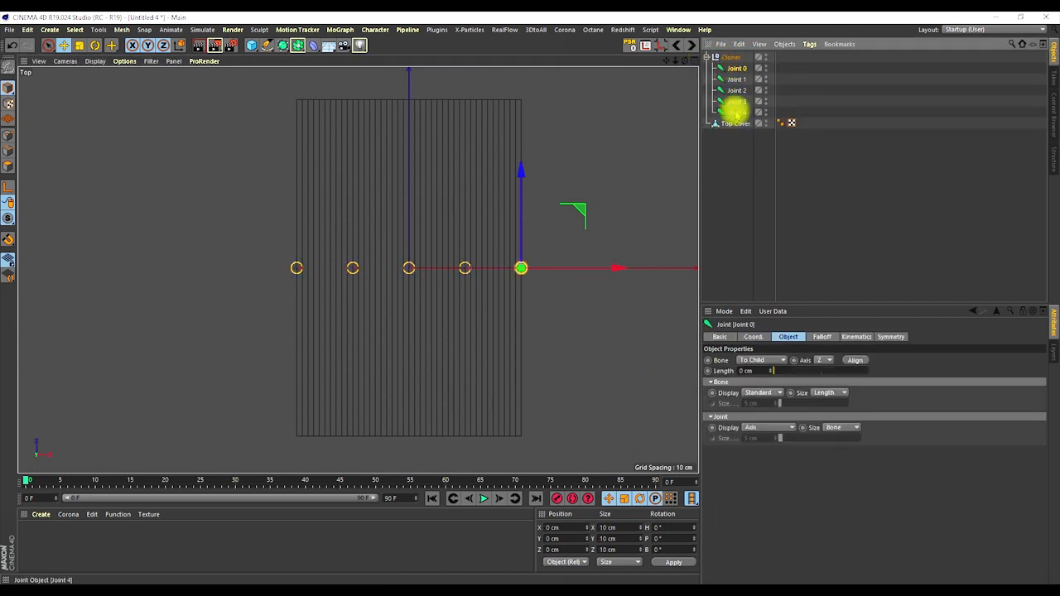
left_click(735, 112, "shift")
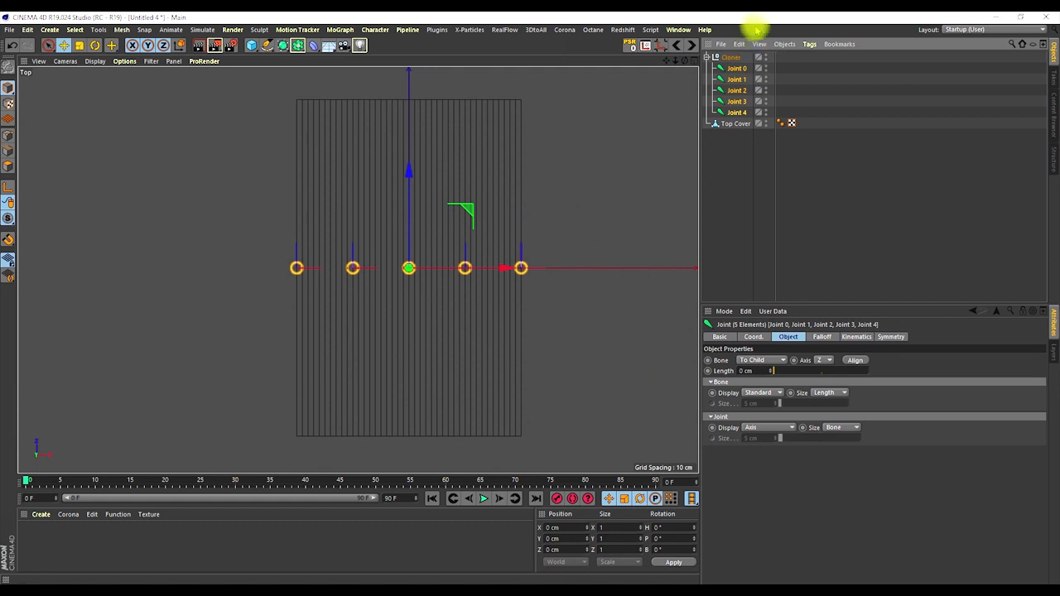
left_click(737, 68)
key("ctrl+z")
key("ctrl+z")
key("ctrl+z")
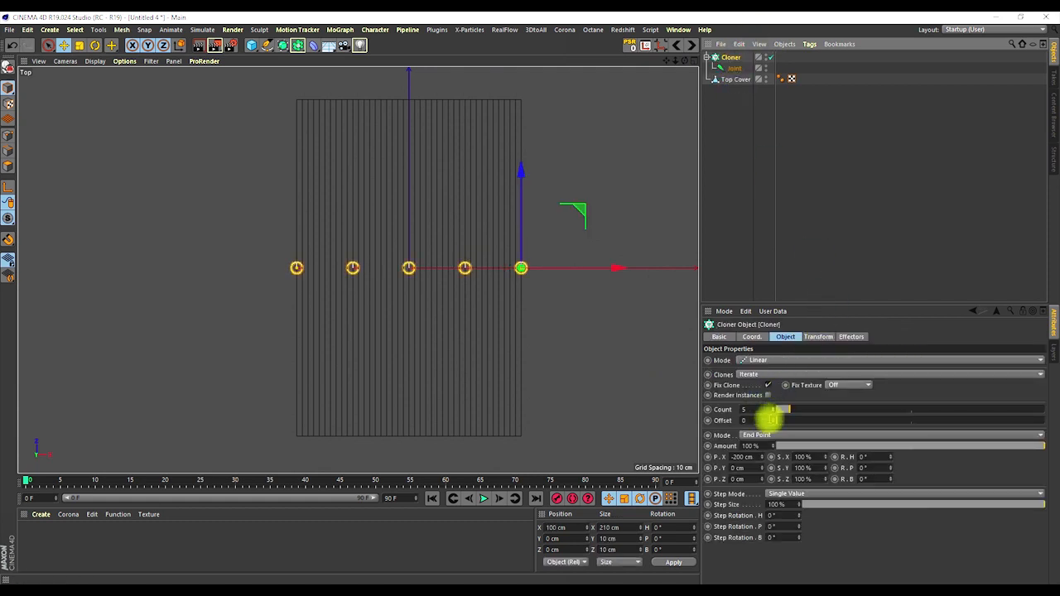
Raise the Cloner's count to 6 and make the Cloner editable so its clones are separate joints
left_click(773, 408)
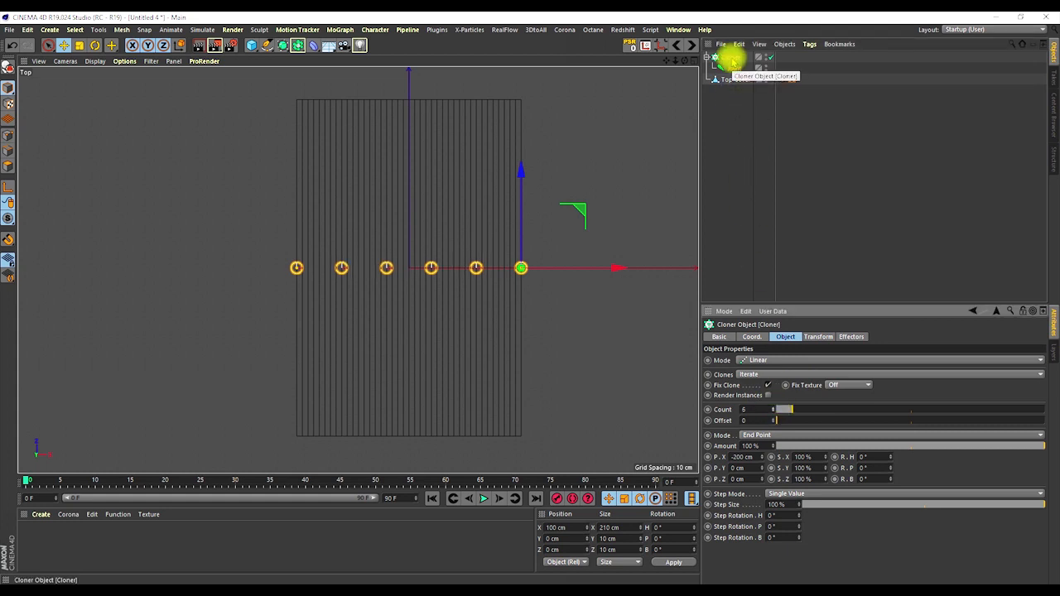
key("c")
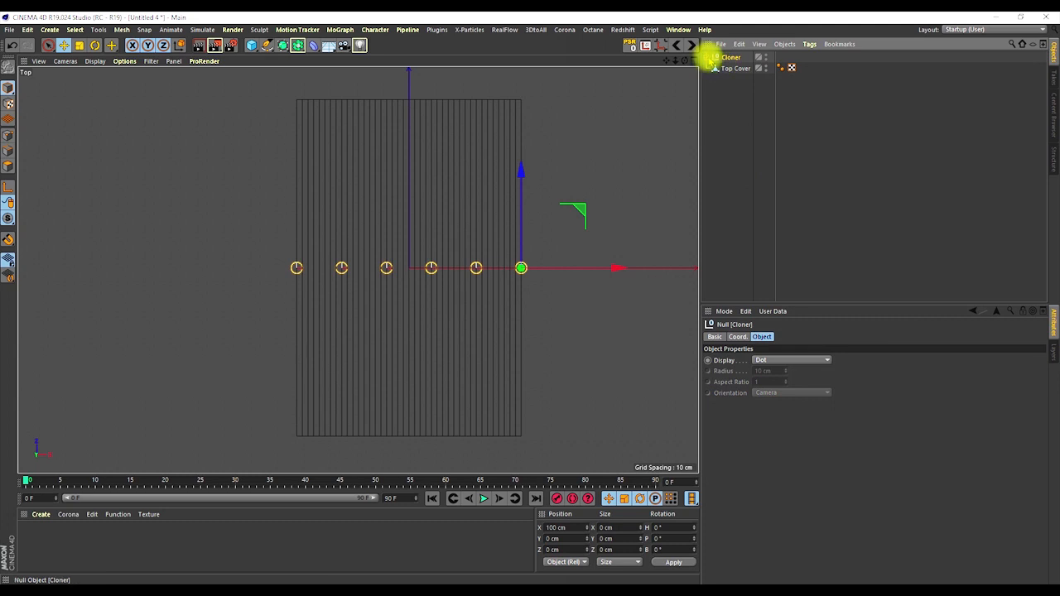
left_click(710, 58)
Move all six joints out of the Cloner null to the top of the hierarchy and delete the empty null
left_click(737, 68)
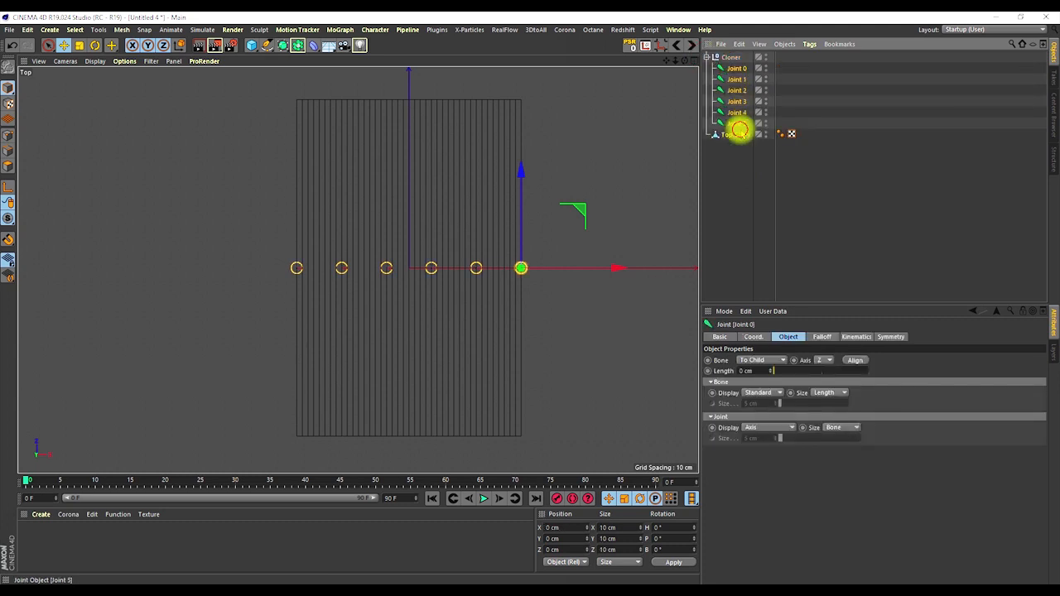
left_click(737, 135, "shift")
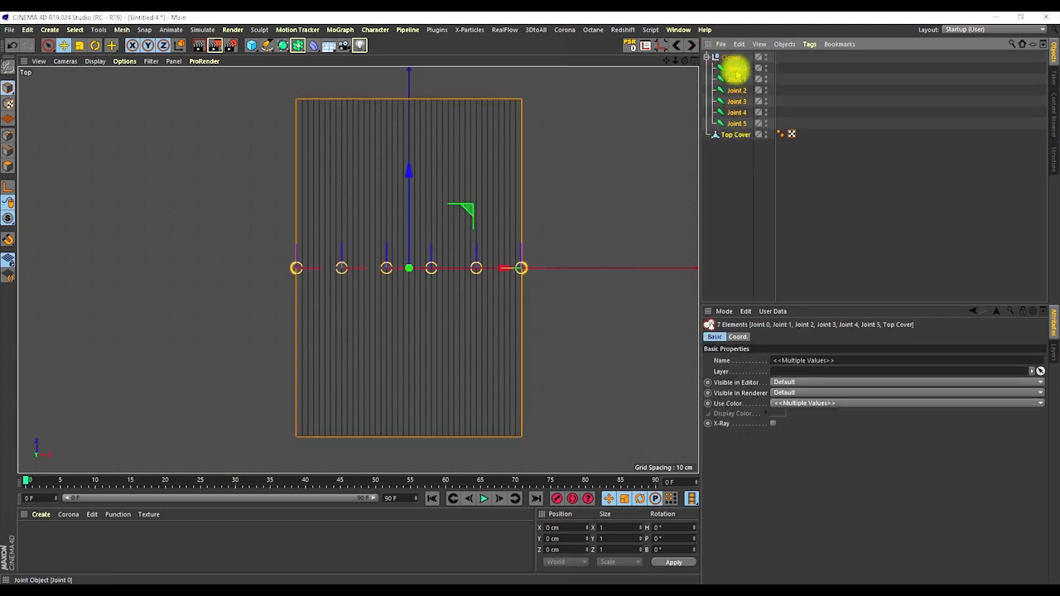
left_click_drag(734, 56, 733, 53)
left_click(734, 135)
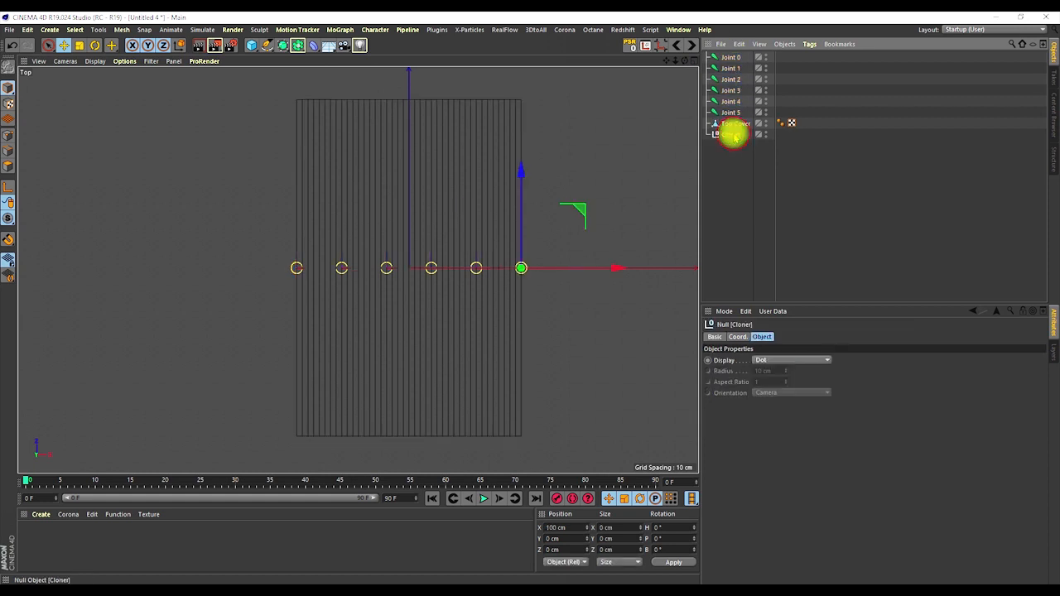
key("Delete")
scroll(511, 264, "up", 3)
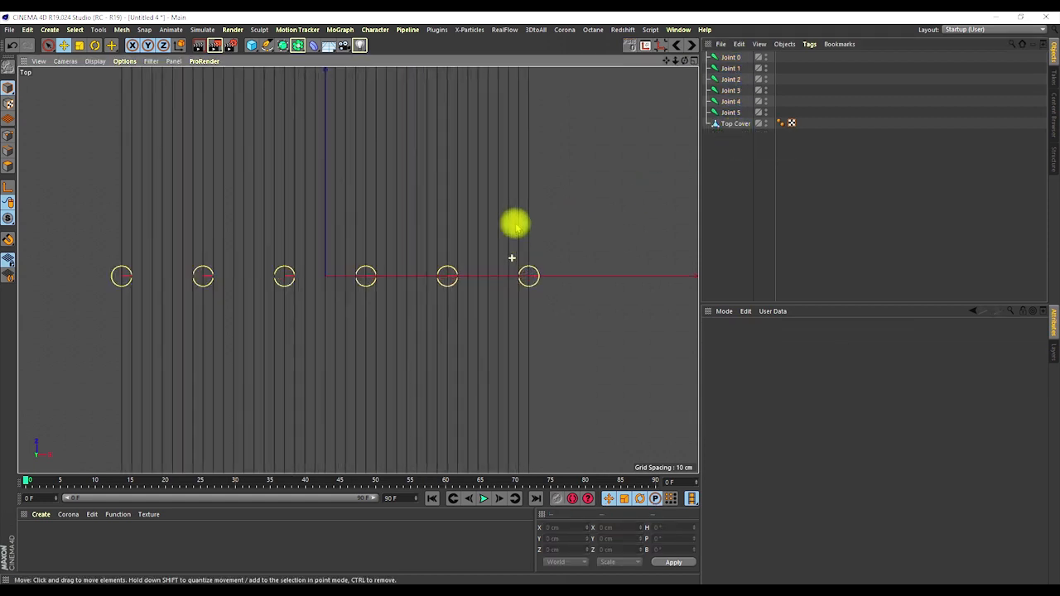
Nest each joint under the preceding one, from Joint 0 down to Joint 5, to form one connected chain
left_click(732, 57)
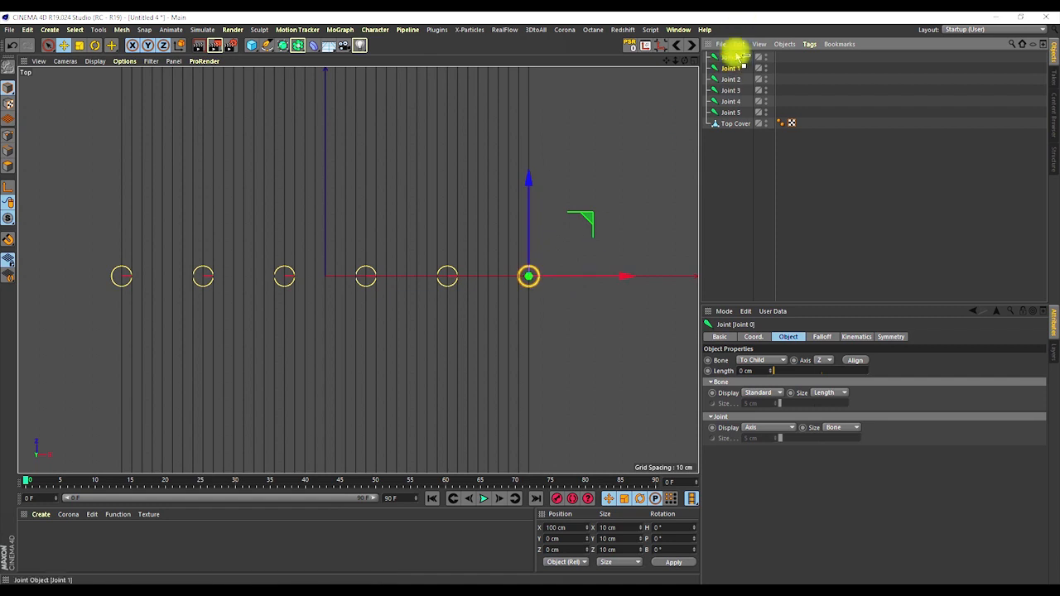
left_click_drag(528, 276, 446, 278)
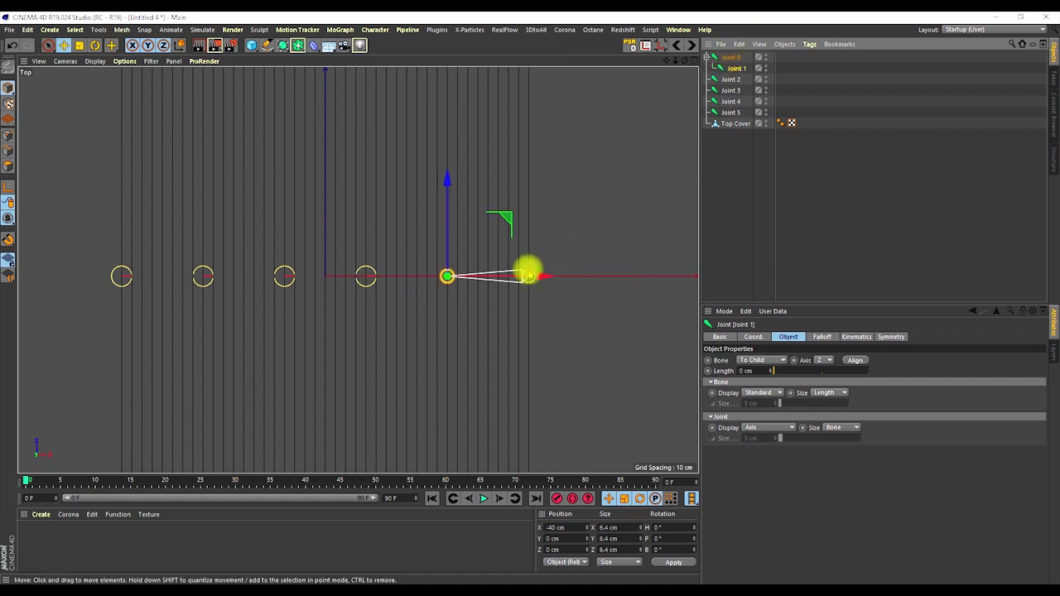
scroll(483, 285, "up", 5)
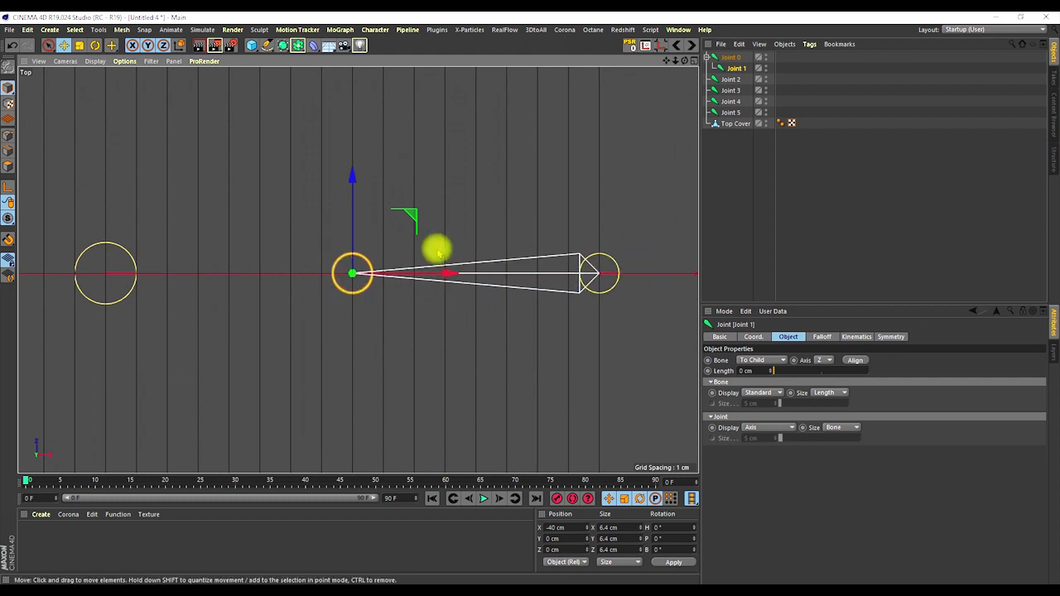
mouse_move(732, 79)
left_mouse_down()
mouse_move(743, 73)
mouse_move(734, 68)
mouse_move(747, 80)
left_mouse_up()
mouse_move(741, 103)
left_mouse_down()
mouse_move(748, 92)
mouse_move(751, 103)
left_mouse_up()
Switch to the perspective view and show the coordinate values of the root joint, Joint 0
right_click_drag(491, 215, 427, 236, "alt")
key("F1")
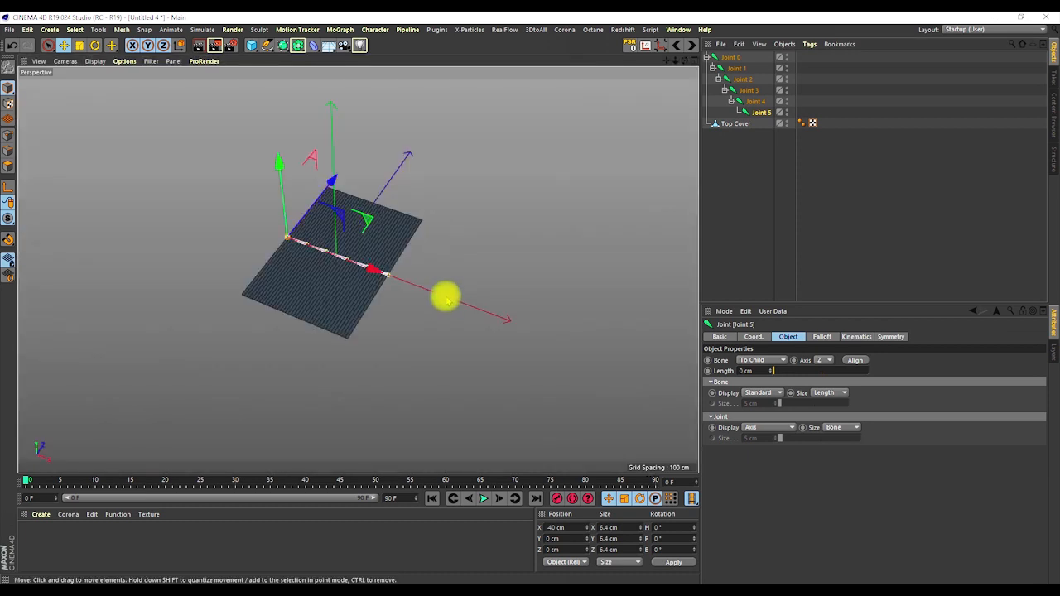
left_click_drag(378, 294, 343, 292, "alt")
right_click_drag(360, 276, 372, 252, "alt")
left_click_drag(398, 242, 414, 268, "alt")
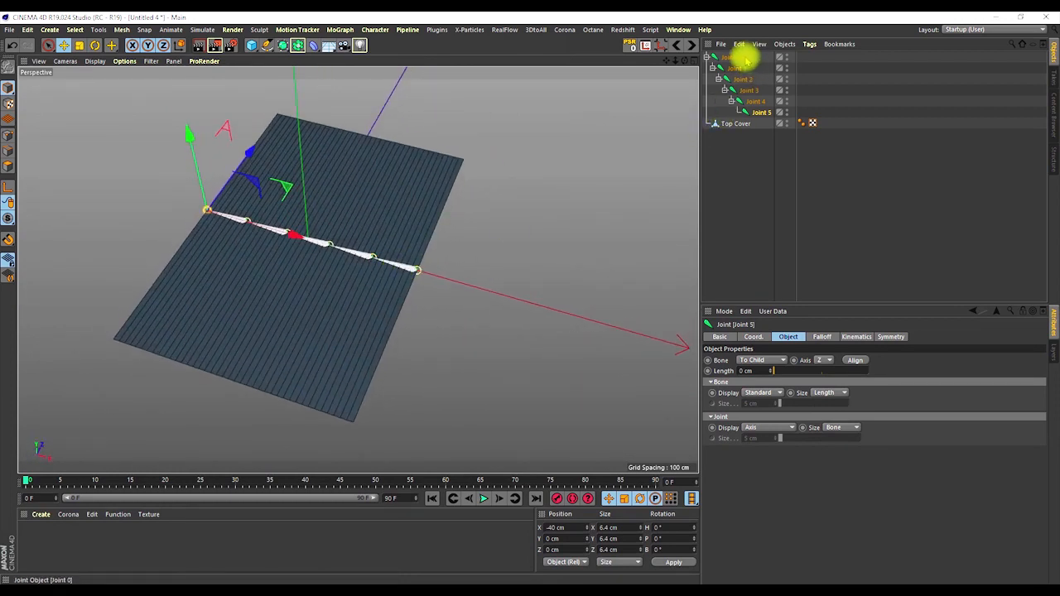
left_click(734, 55)
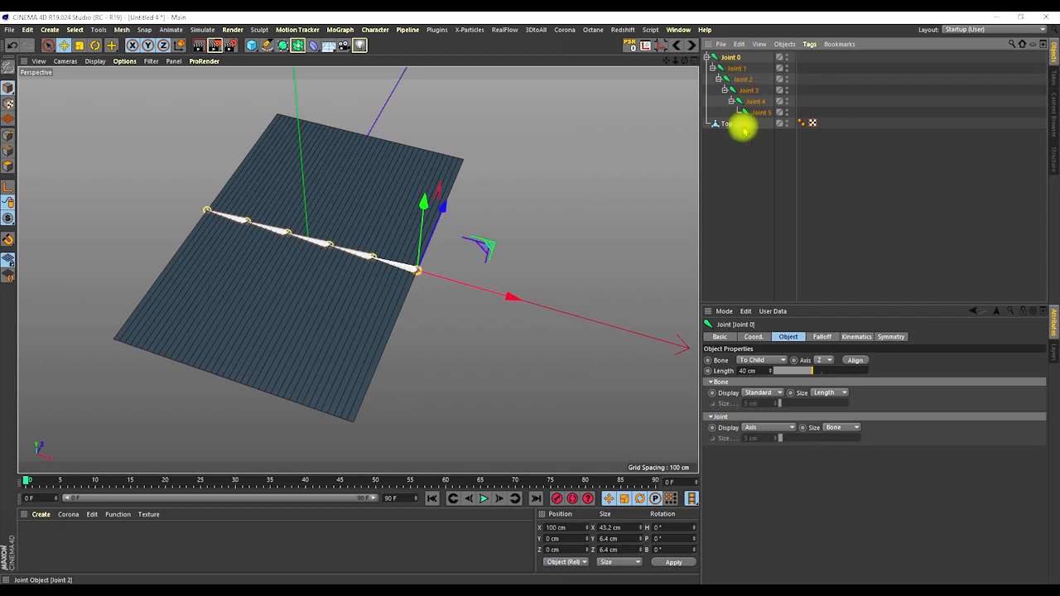
left_click(752, 337)
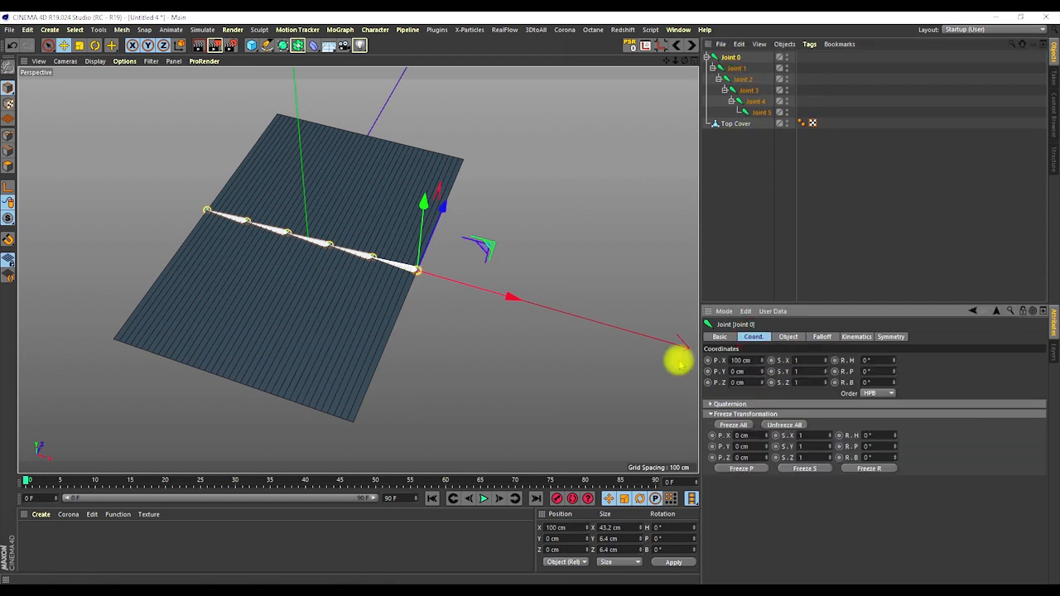
Test the root joint's rotation values to find the axis that folds the chain
left_click_drag(267, 220, 359, 264, "alt")
left_click(498, 245, "ctrl")
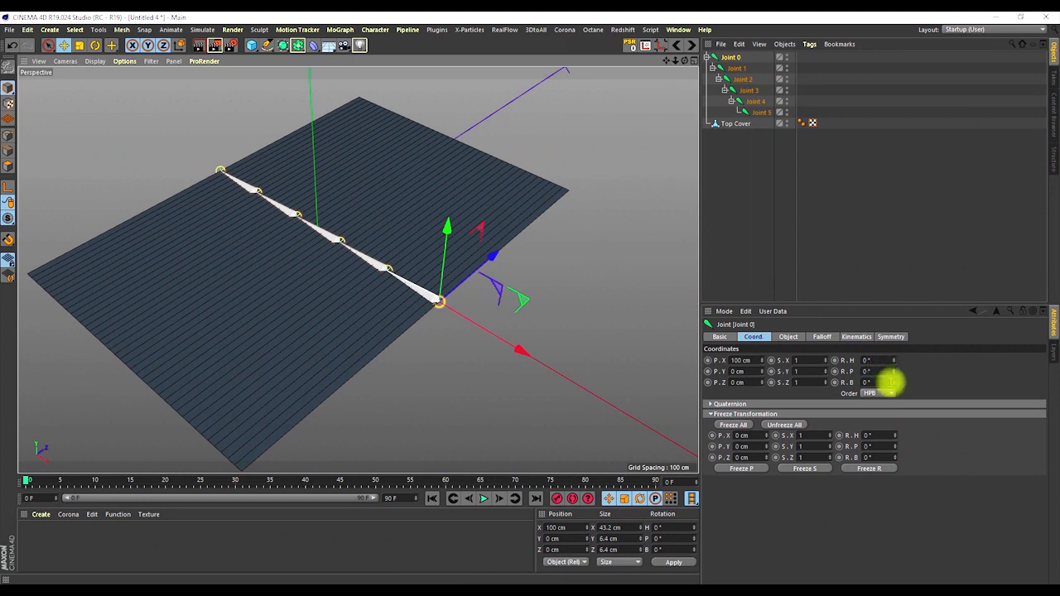
mouse_move(895, 369)
left_mouse_down()
mouse_move(895, 348)
mouse_move(893, 374)
left_mouse_up()
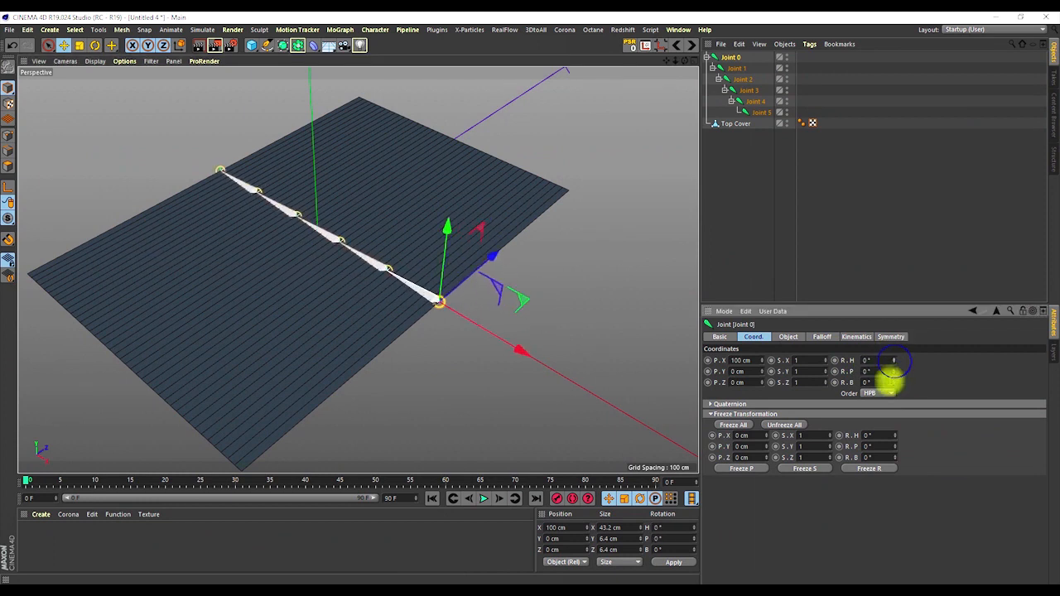
mouse_move(895, 382)
left_mouse_down()
mouse_move(875, 310)
mouse_move(875, 391)
left_mouse_up()
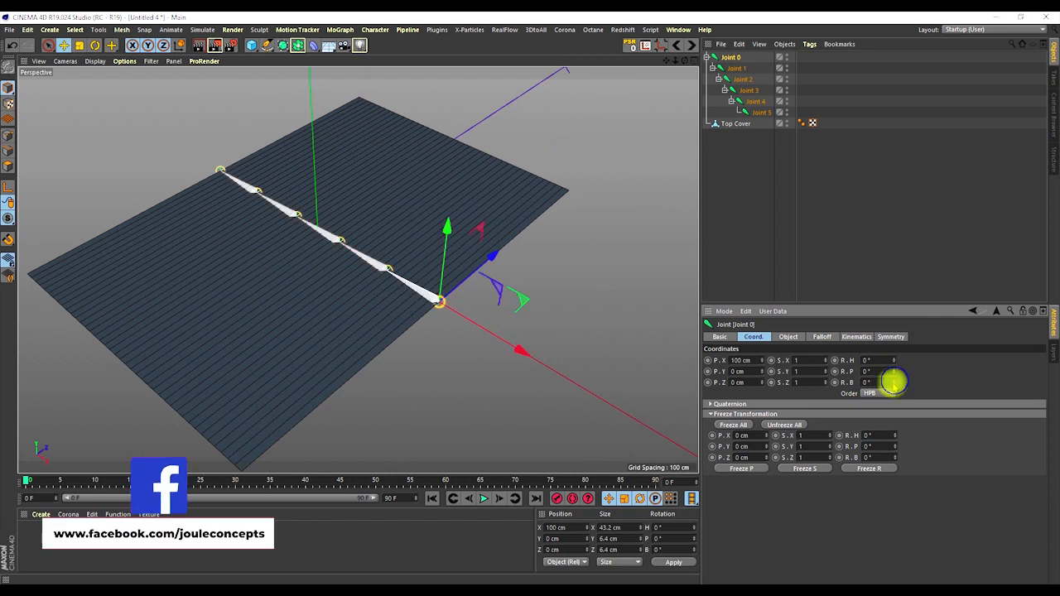
Go to frame 10 and set a keyframe on Joint 0's R.B rotation at 0°
right_click_drag(346, 249, 334, 313, "alt")
left_click_drag(346, 285, 373, 268, "alt")
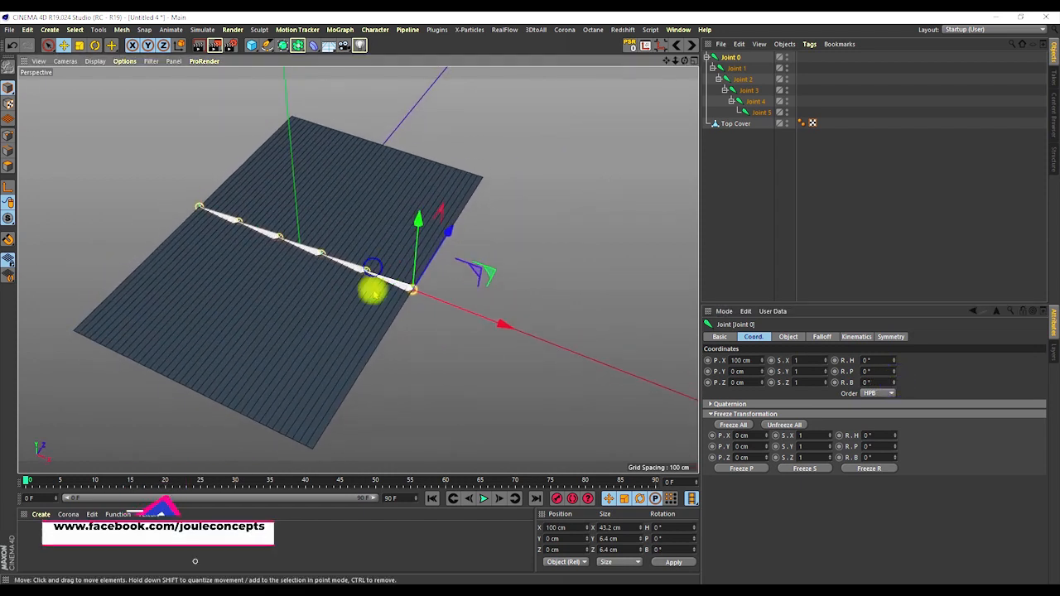
scroll(373, 267, "down", 2)
left_click_drag(26, 482, 98, 489)
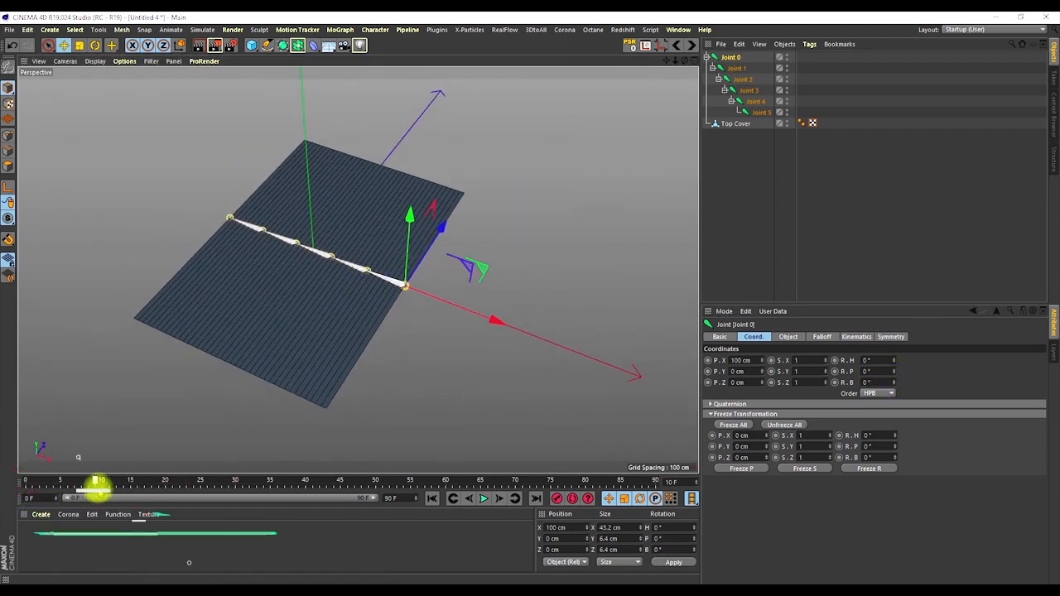
left_click_drag(473, 270, 312, 407, "alt")
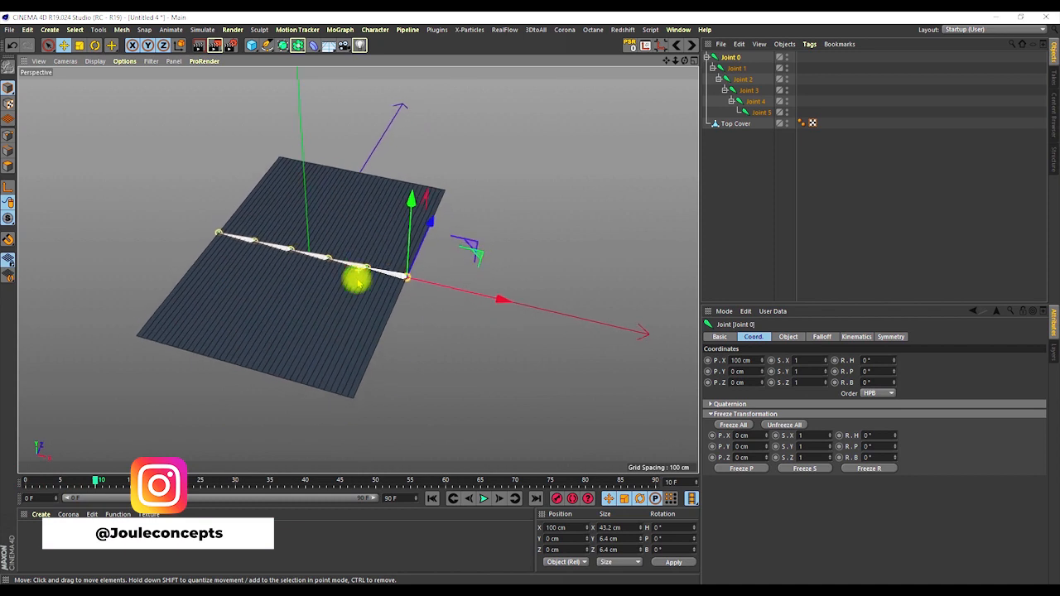
left_click(835, 382, "ctrl")
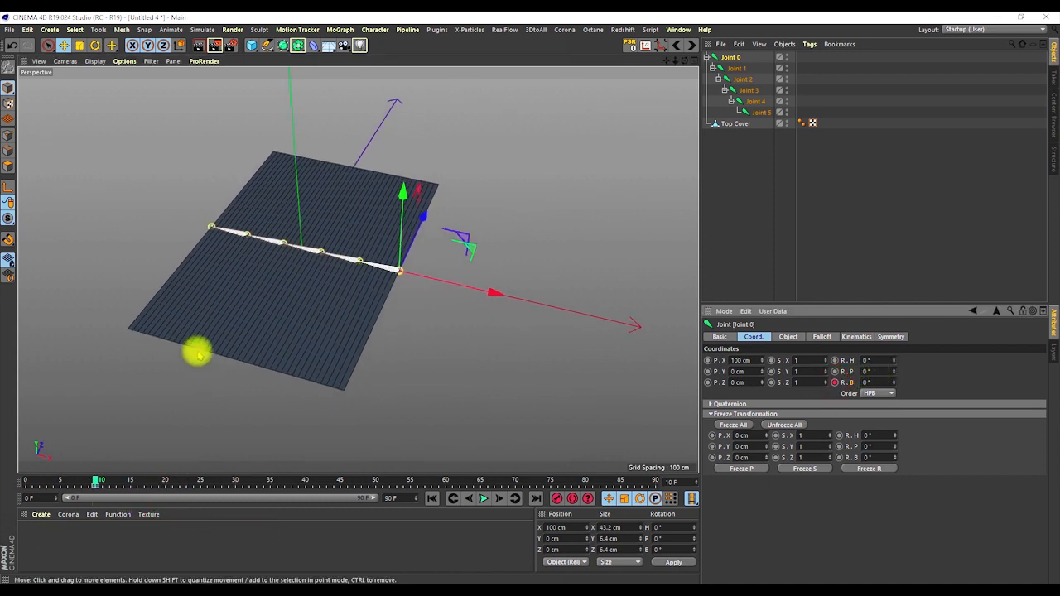
Go to frame 25 and set Joint 0's R.B rotation to 180°
left_click_drag(95, 482, 138, 483)
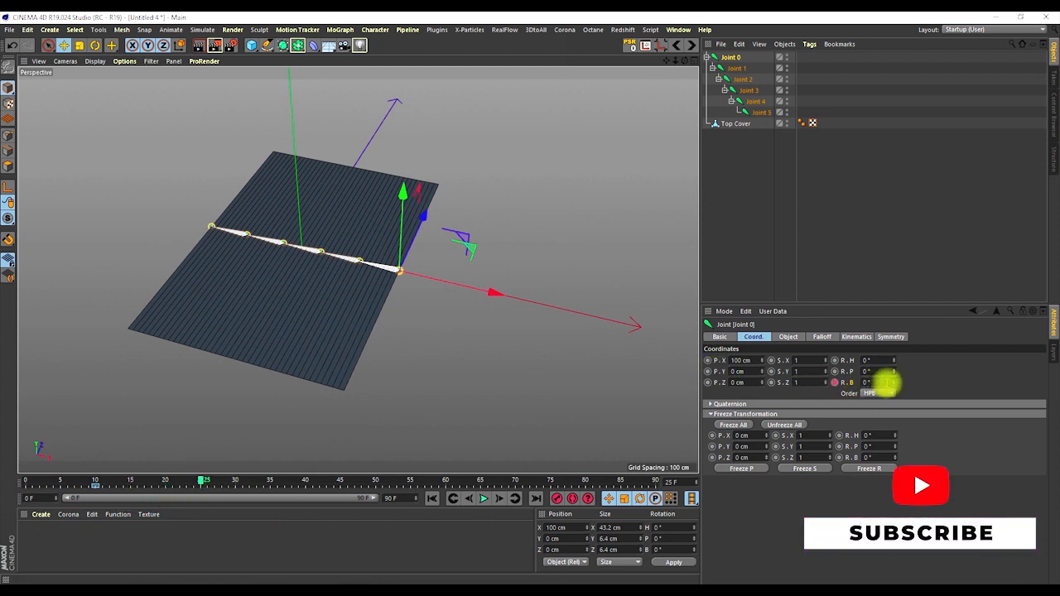
mouse_move(895, 383)
left_mouse_down()
mouse_move(705, 391)
mouse_move(890, 383)
left_mouse_up()
left_click(885, 383)
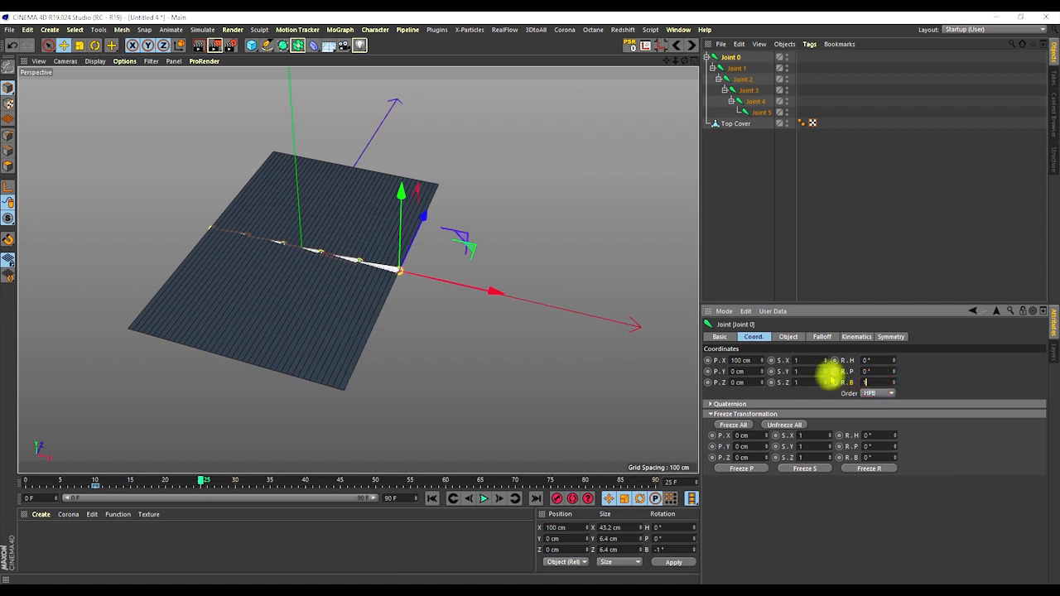
type("180")
key("Return")
left_click_drag(336, 268, 490, 267, "alt")
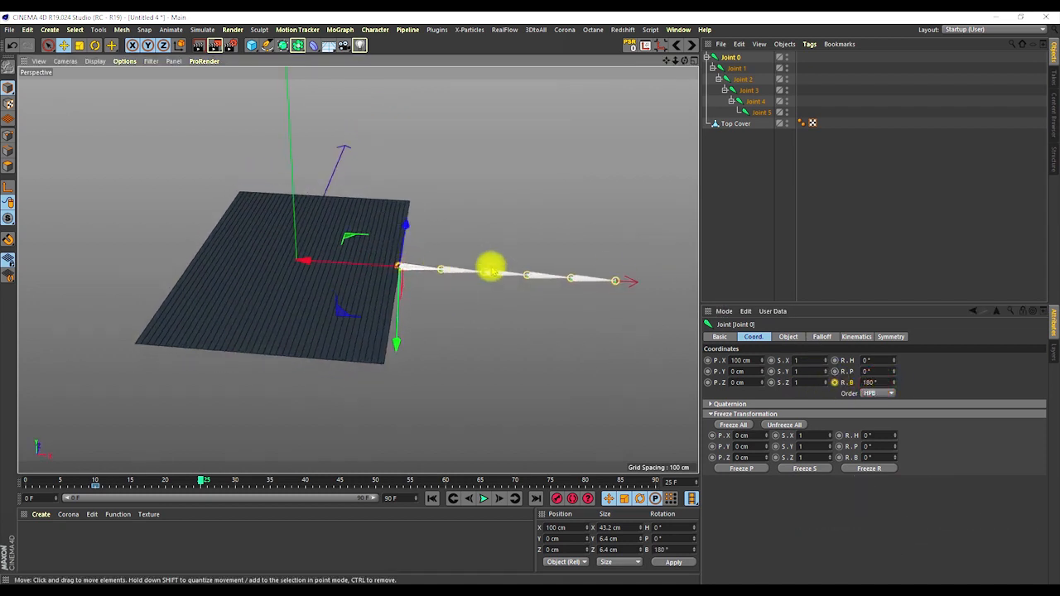
Change Joint 0's R.B rotation to 179° and keyframe it at frame 25
left_click(879, 382)
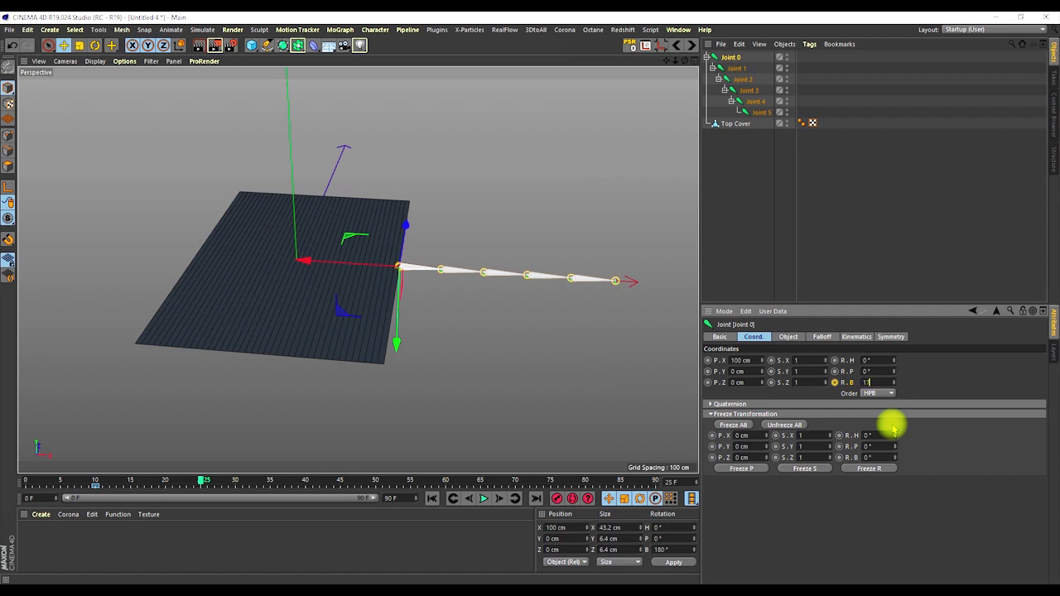
type("179")
key("Return")
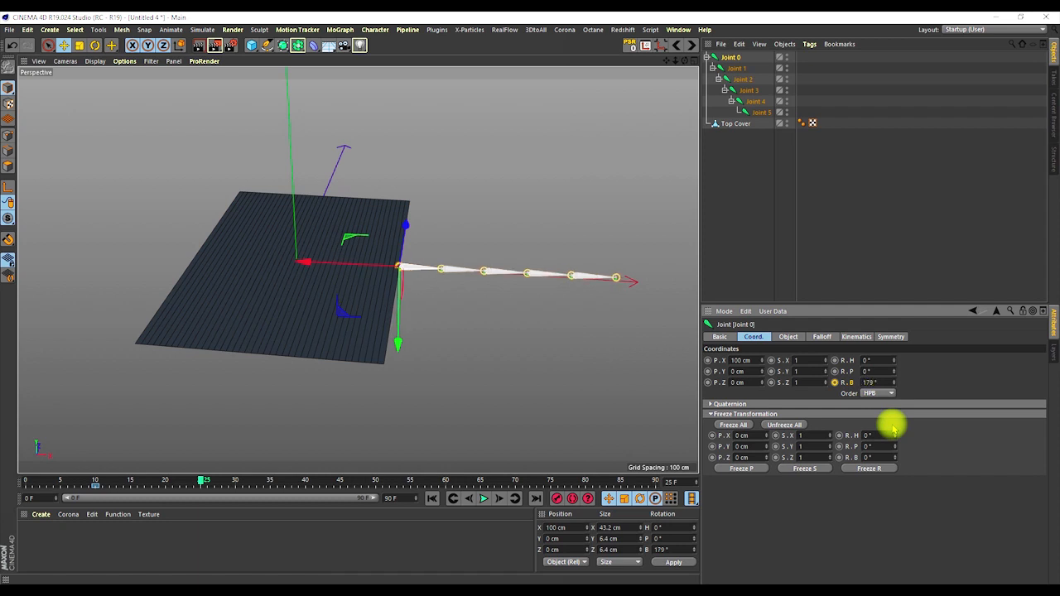
left_click_drag(639, 237, 634, 486, "alt")
left_click(835, 382, "ctrl")
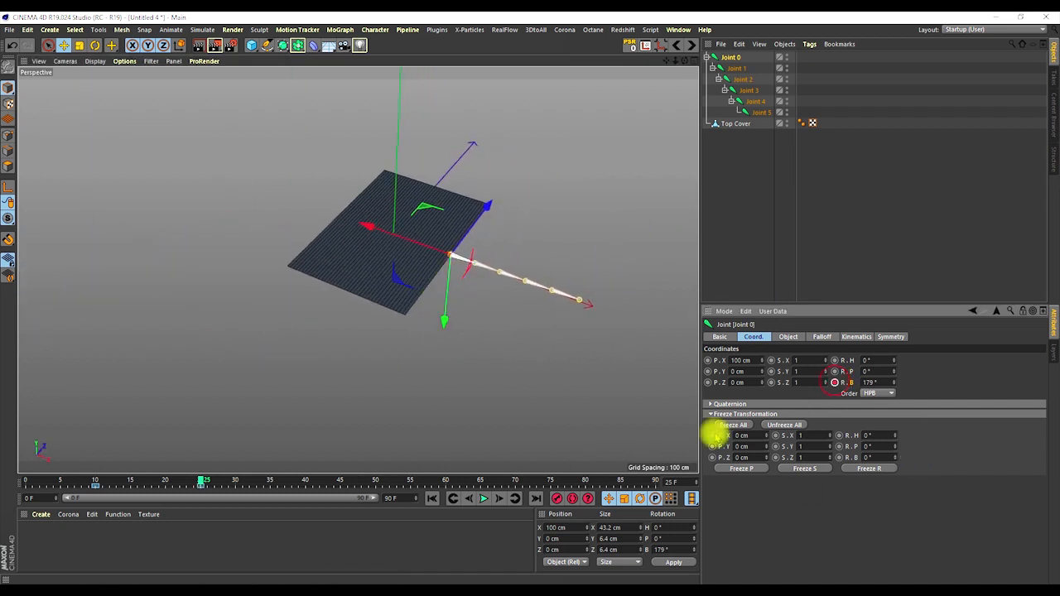
Play the animation from the first frame to preview the root joint's rotation
left_click(432, 498)
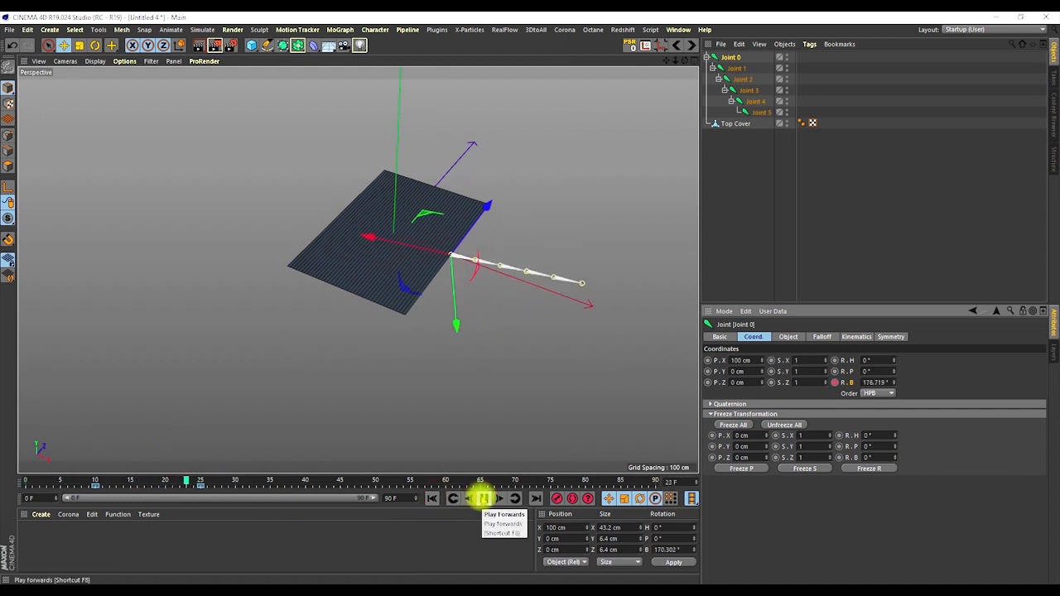
left_click(483, 499)
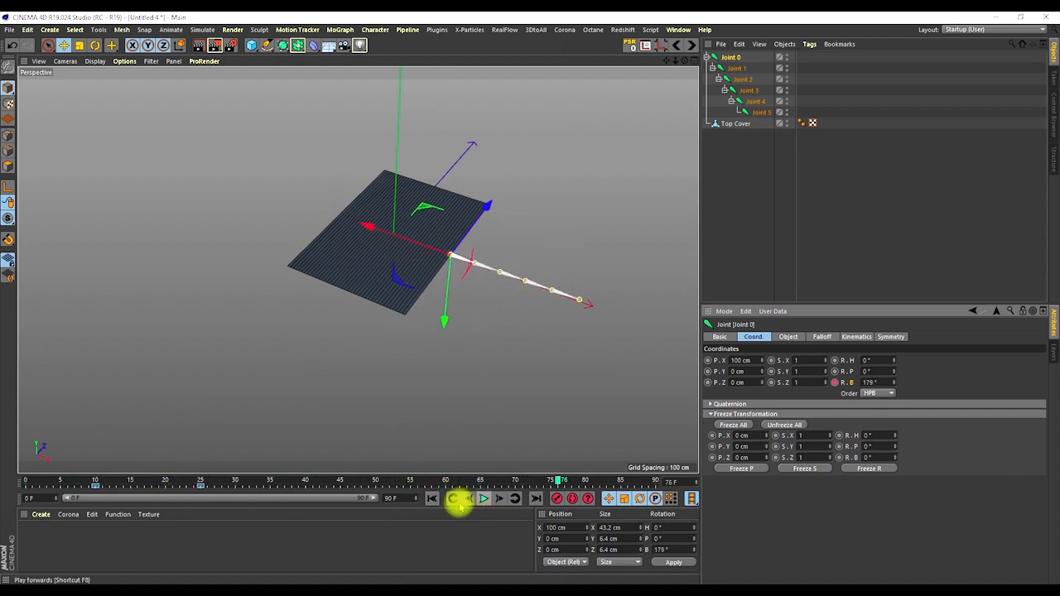
Go to frame 11 and set a keyframe on Joint 1's R.B rotation at 0°
left_click(431, 498)
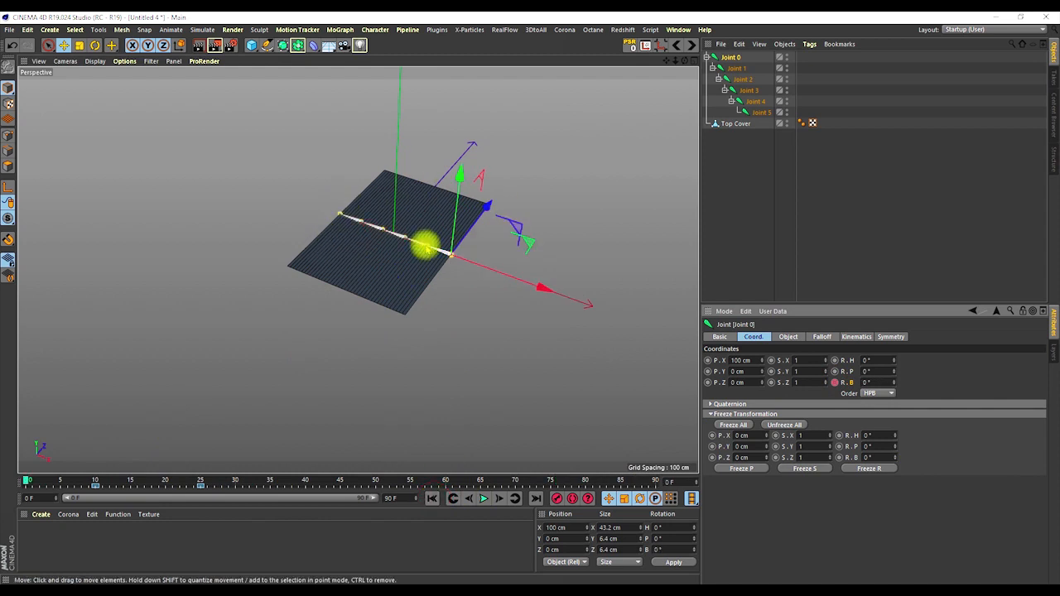
left_click_drag(444, 264, 417, 258, "alt")
middle_click_drag(417, 258, 365, 268, "alt")
left_click_drag(364, 268, 372, 224, "alt")
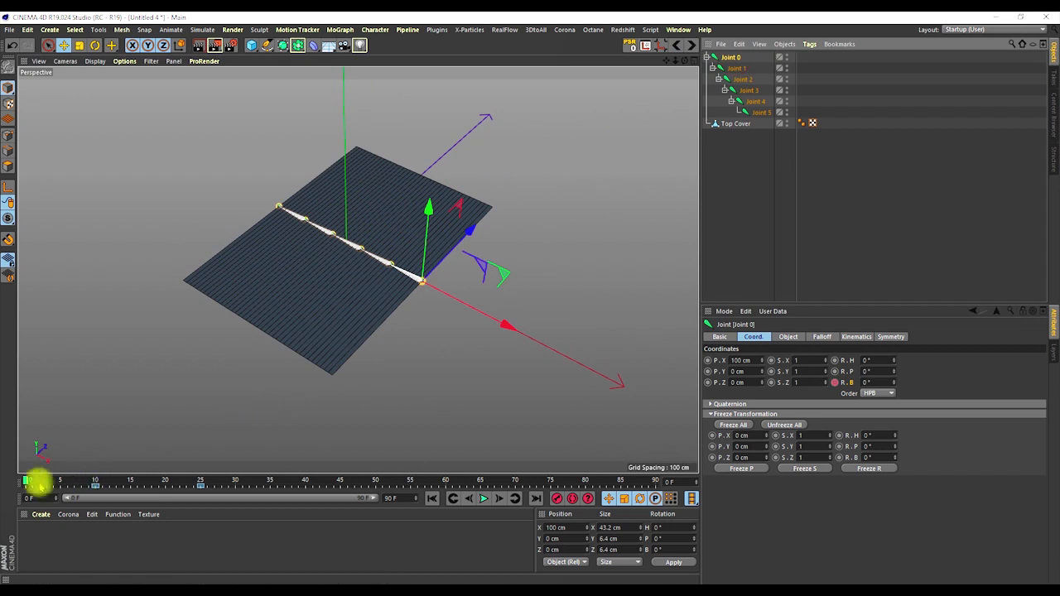
left_click_drag(28, 480, 102, 491)
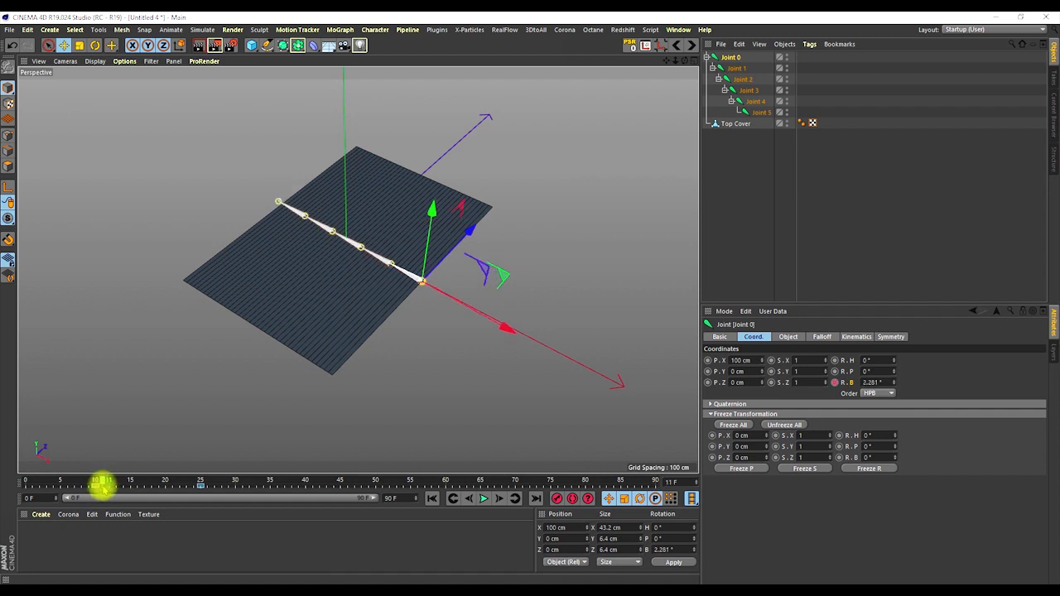
left_click(737, 68)
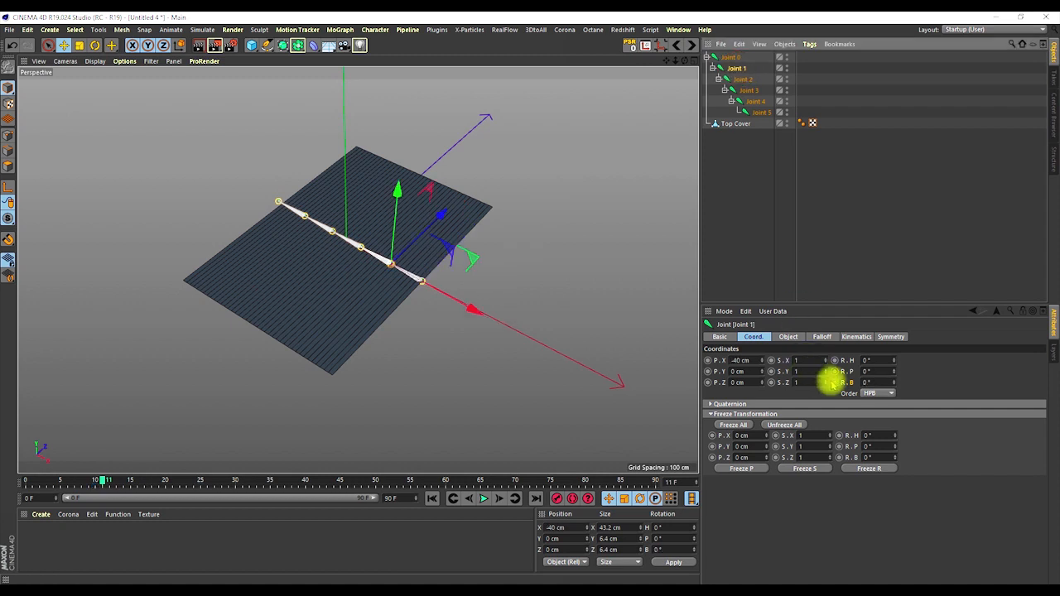
Go to frame 13, set Joint 1's R.B rotation to -5° and keyframe it
mouse_move(101, 493)
left_mouse_down()
mouse_move(100, 482)
mouse_move(116, 485)
left_mouse_up()
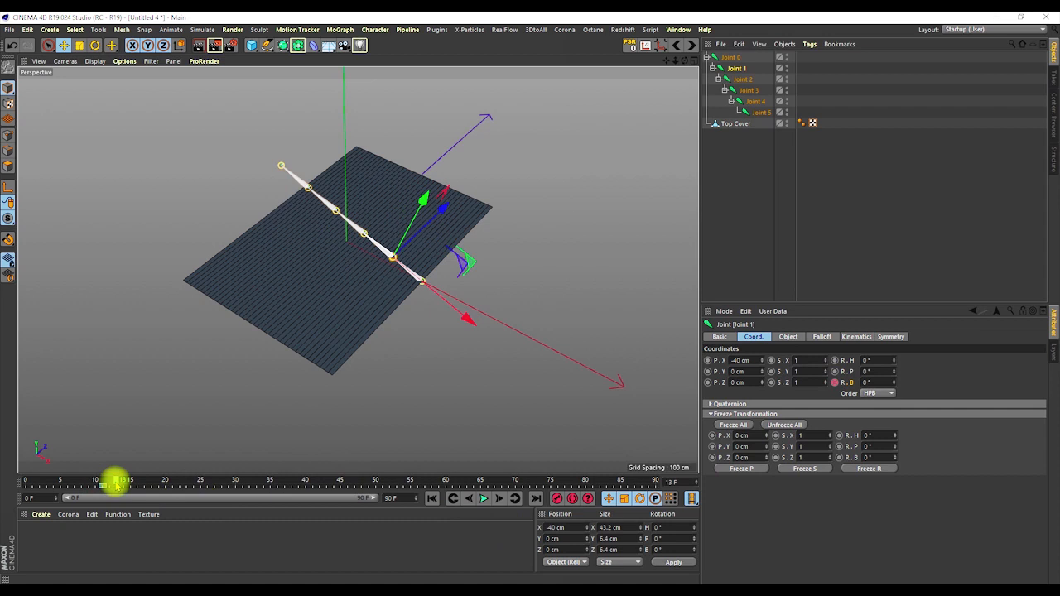
mouse_move(406, 268)
left_mouse_down("alt")
mouse_move(431, 239)
mouse_move(405, 242)
mouse_move(427, 271)
left_mouse_up("alt")
scroll(402, 266, "up", 5)
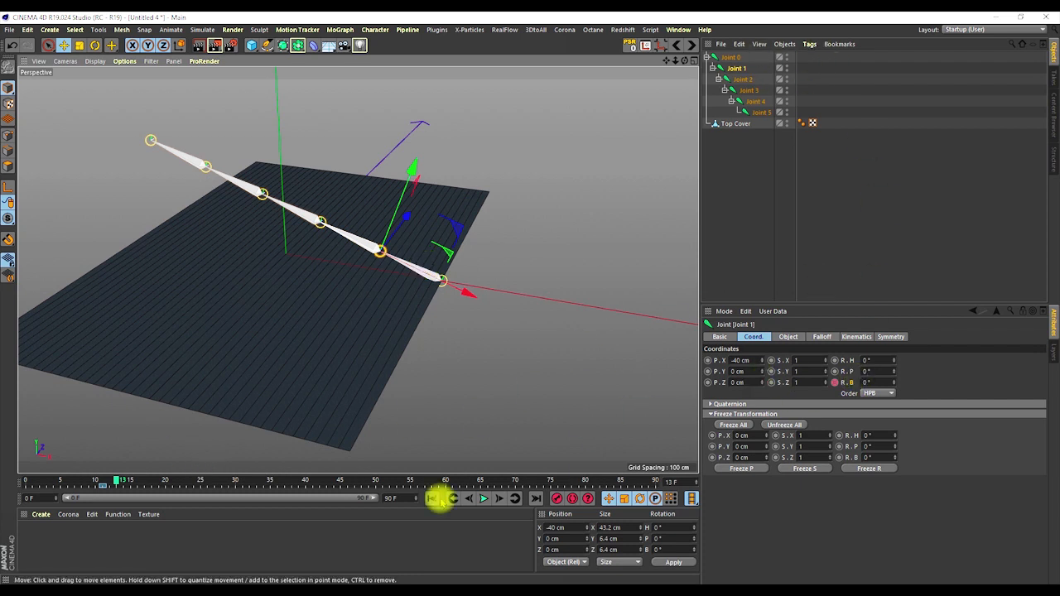
mouse_move(120, 481)
left_mouse_down()
mouse_move(101, 480)
mouse_move(115, 480)
left_mouse_up()
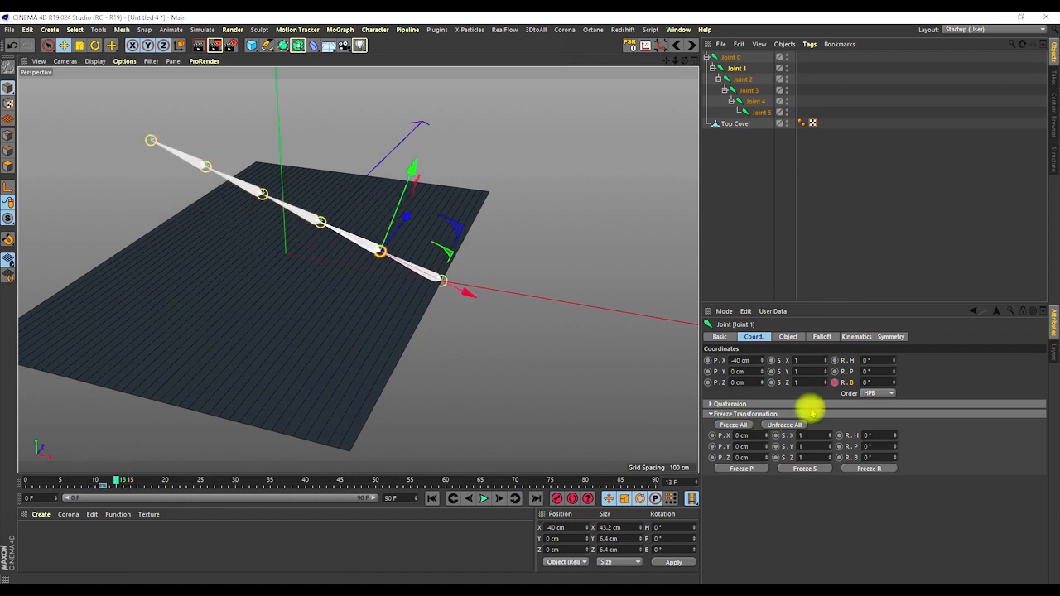
left_click(866, 382)
type("-5")
key("Return")
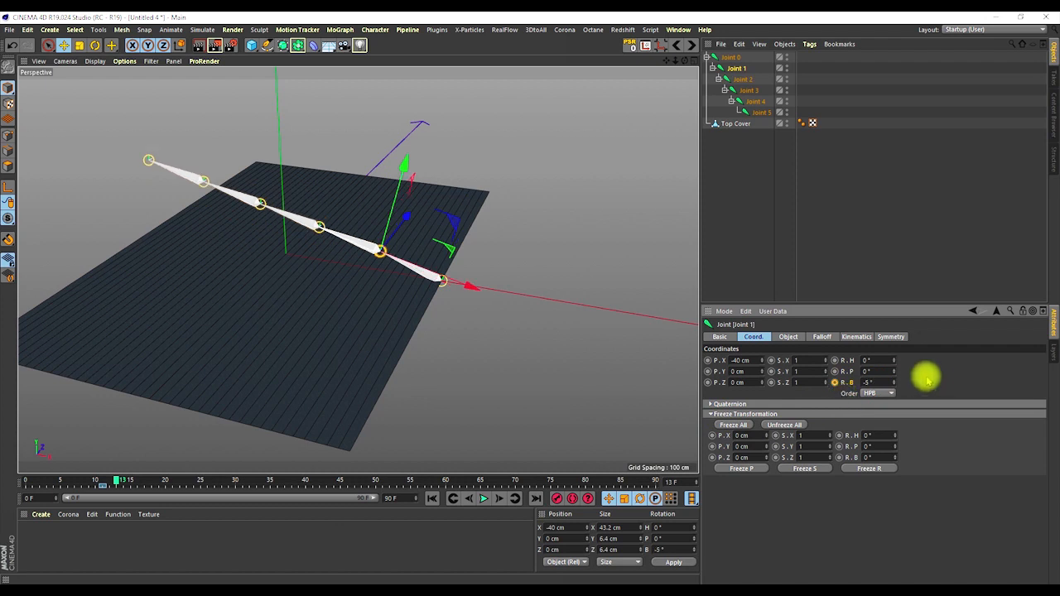
left_click(835, 383)
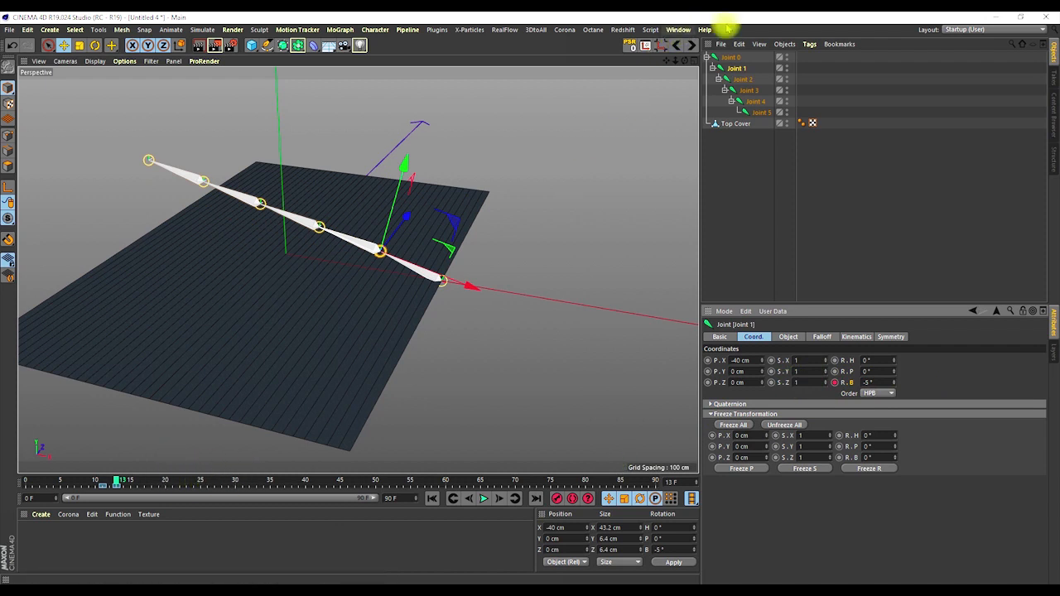
Go to frame 27, set Joint 1's R.B rotation back to 0° and keyframe it
left_click(732, 57)
left_click(737, 68)
left_click_drag(116, 480, 202, 490)
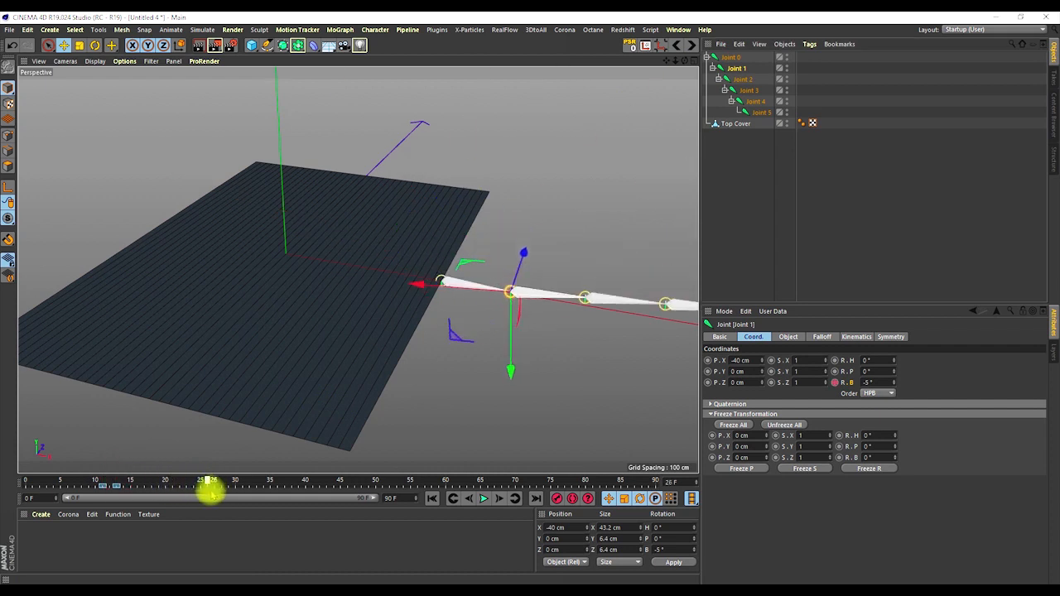
left_click(867, 383)
type("-10")
key("Return")
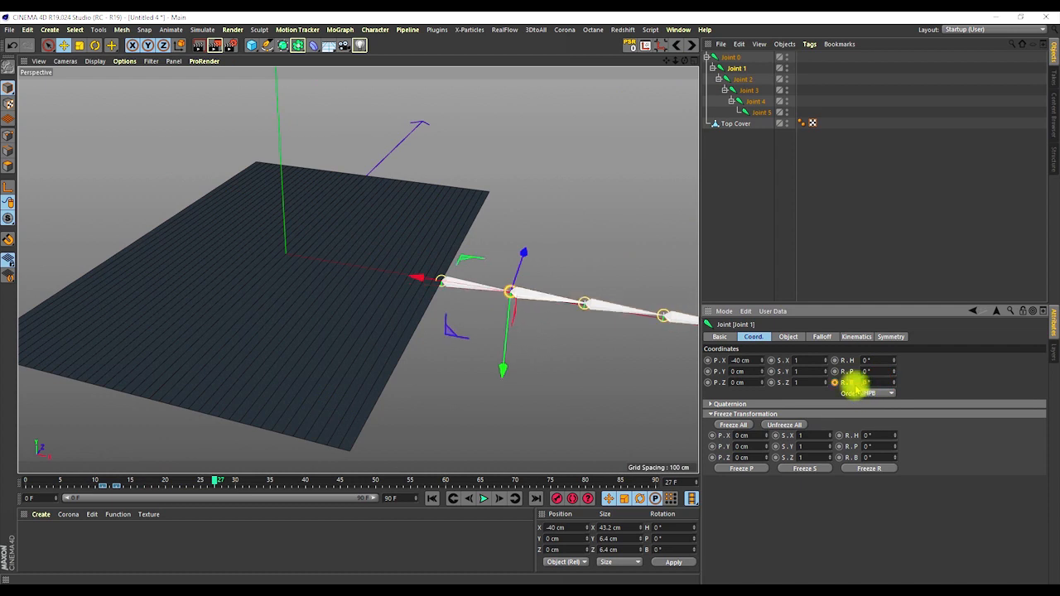
left_click(835, 383)
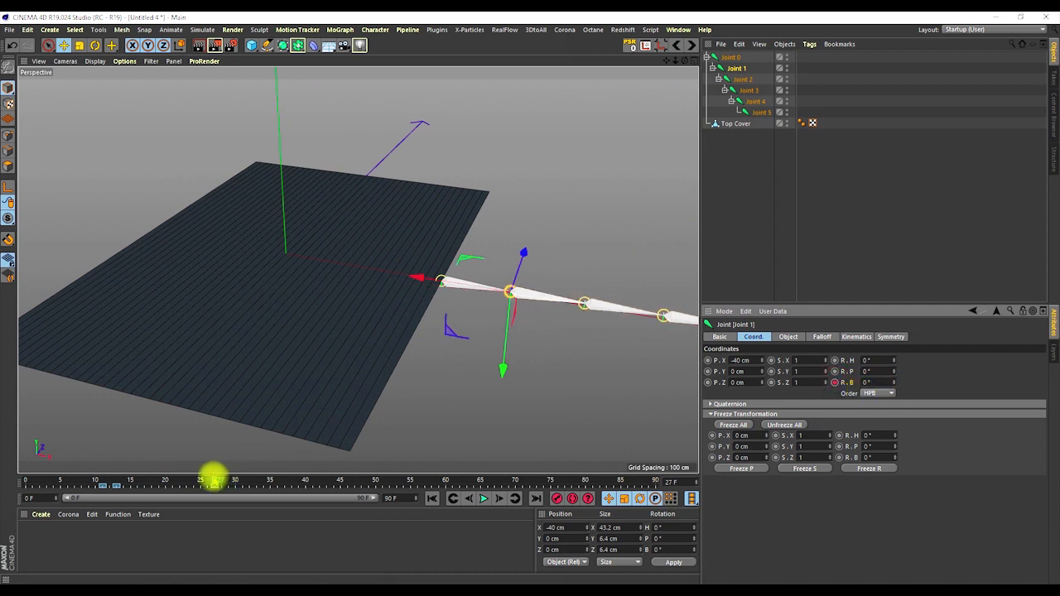
Return to frame 13 and set a keyframe on Joint 2's R.B rotation at 0°
left_click(215, 482)
left_click_drag(214, 482, 111, 487)
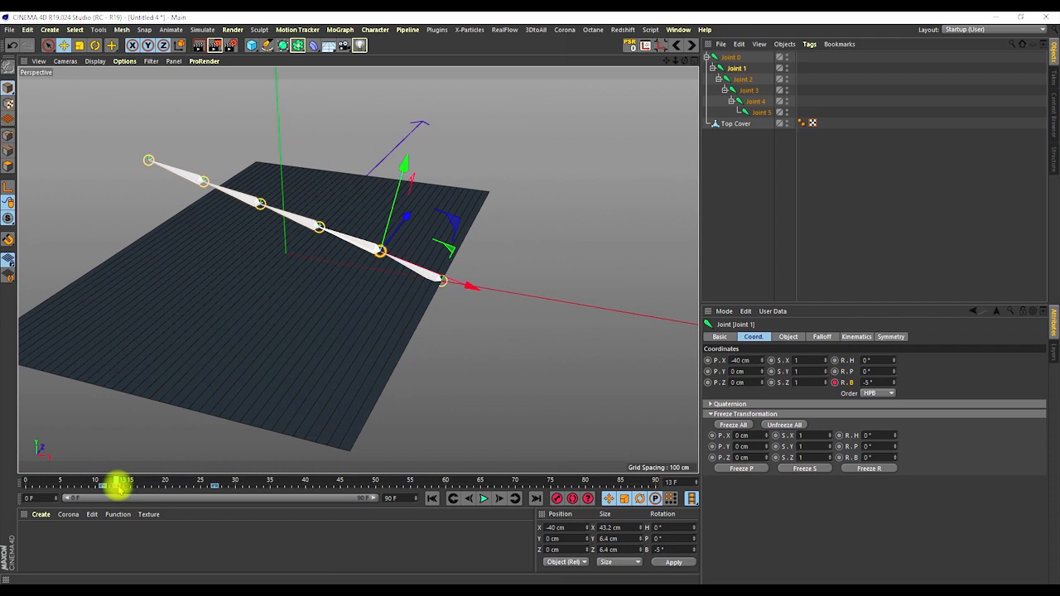
left_click(741, 78)
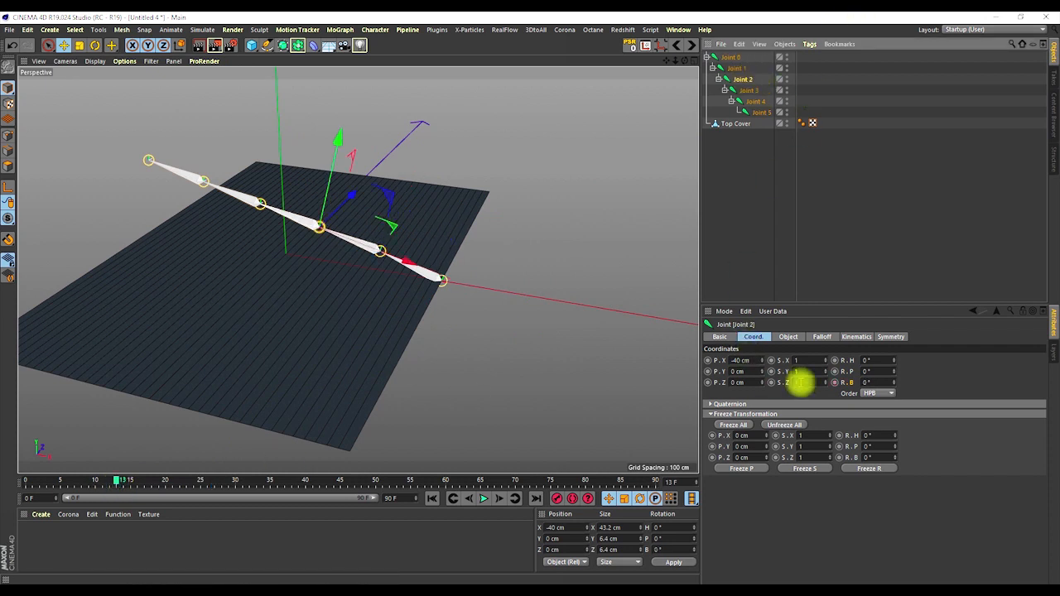
left_click(835, 382)
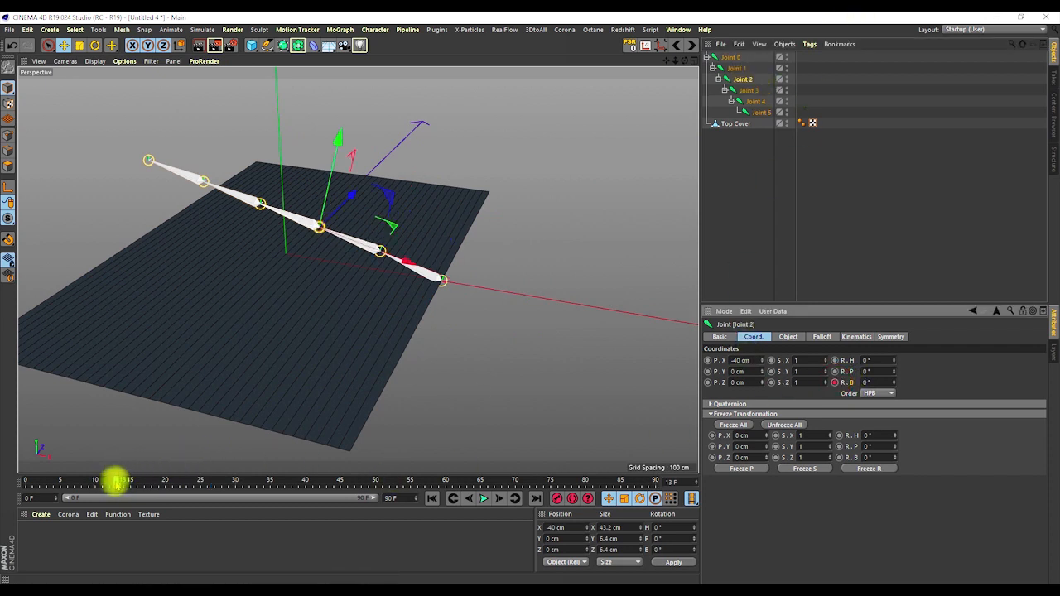
Go to frame 15 and set Joint 2's R.B rotation to -5°
left_click_drag(116, 481, 130, 482)
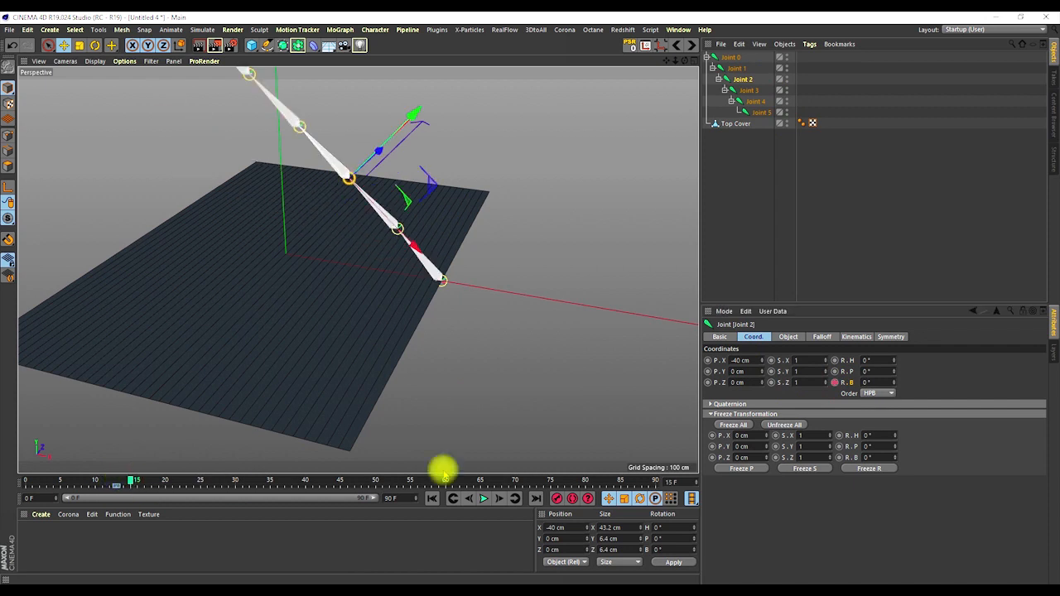
left_click(866, 382)
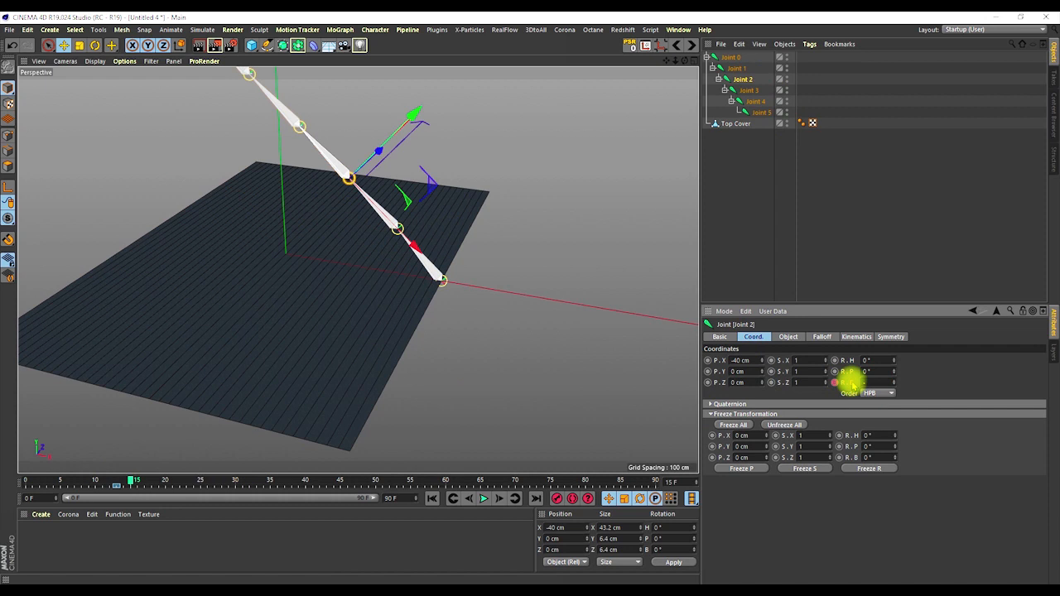
type("-5")
key("Return")
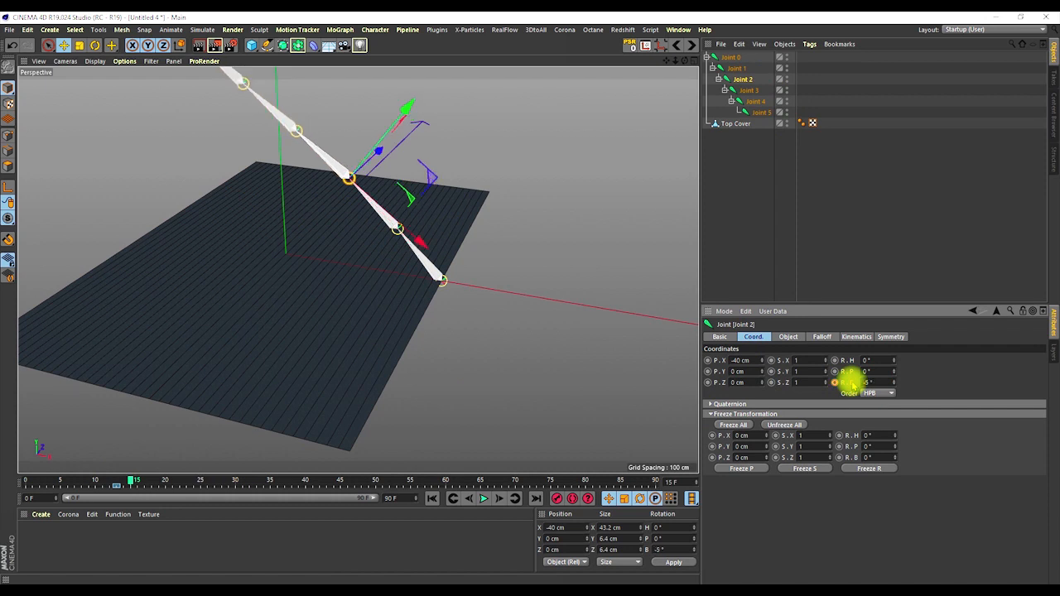
Change Joint 2's R.B rotation to -10° and keyframe it at frame 15
middle_click_drag(384, 239, 398, 290, "alt")
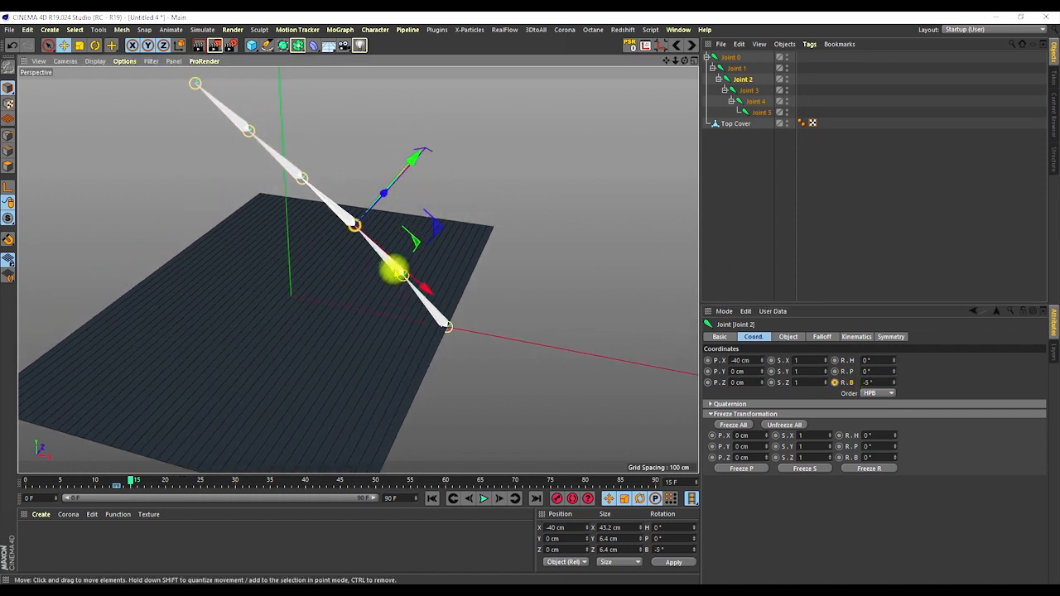
right_click_drag(393, 262, 381, 288, "alt")
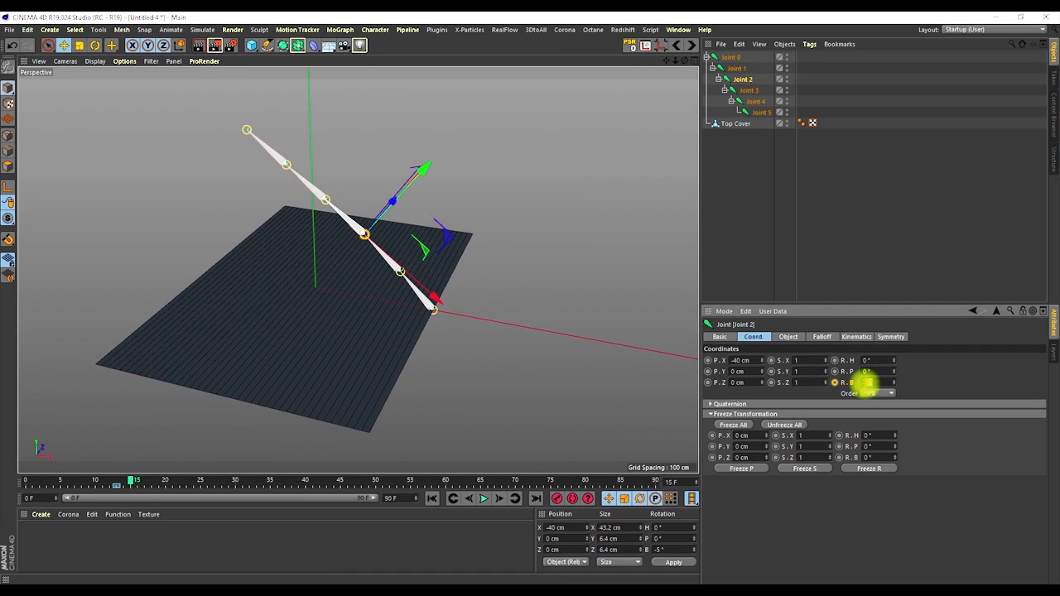
key("Return")
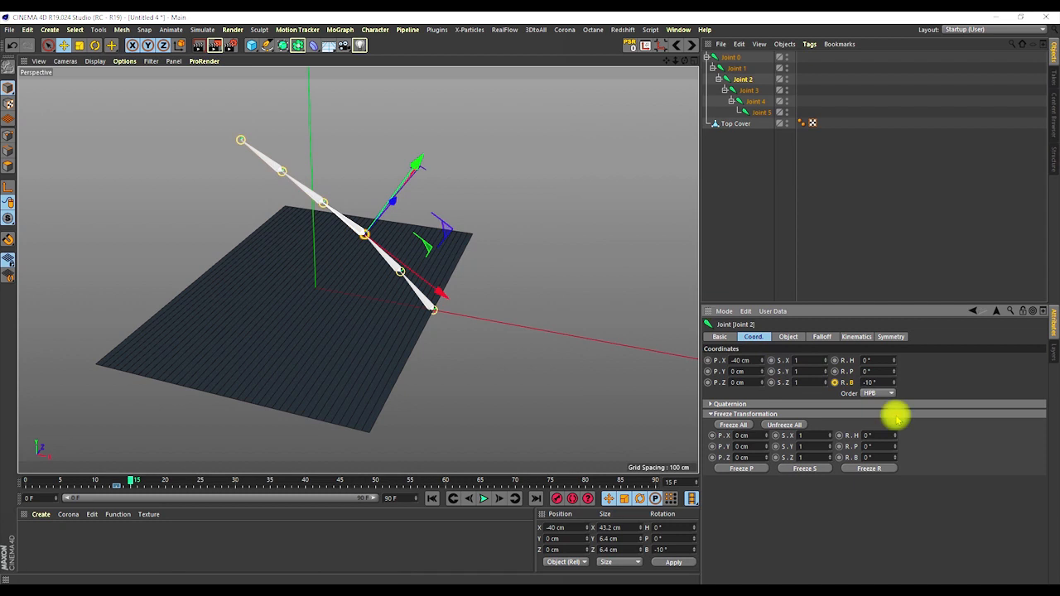
left_click(834, 382)
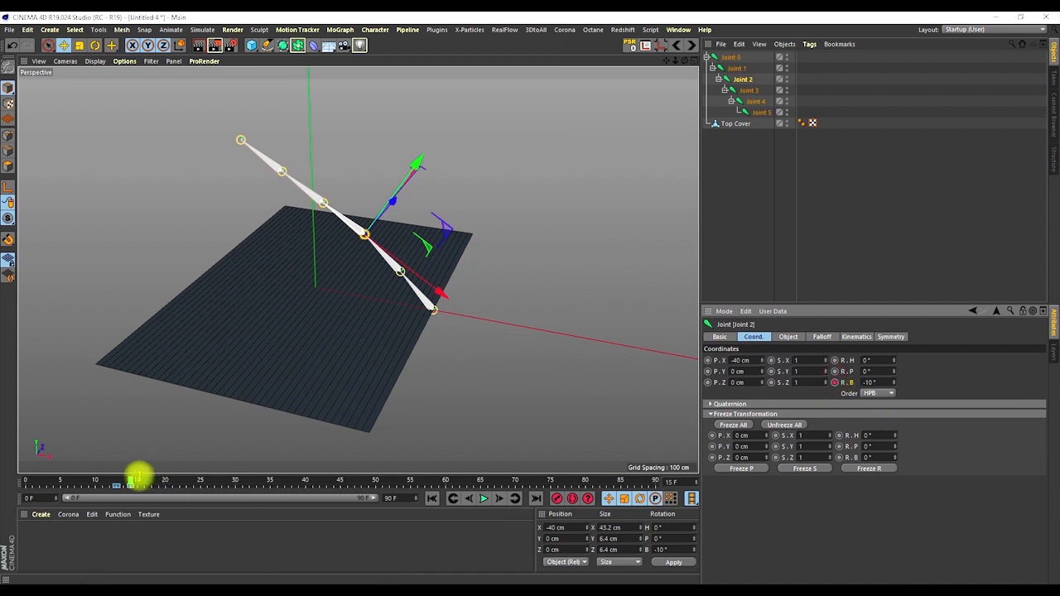
Go to frame 29, two frames after Joint 1's last key, and keyframe Joint 2's R.B rotation at 0°
left_click(739, 67)
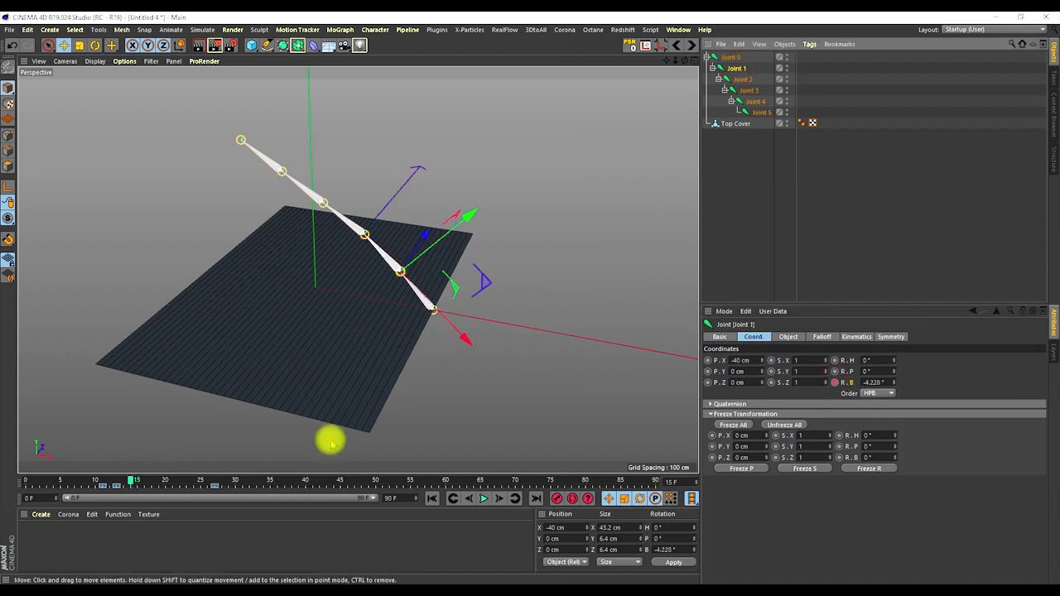
left_click_drag(132, 480, 216, 494)
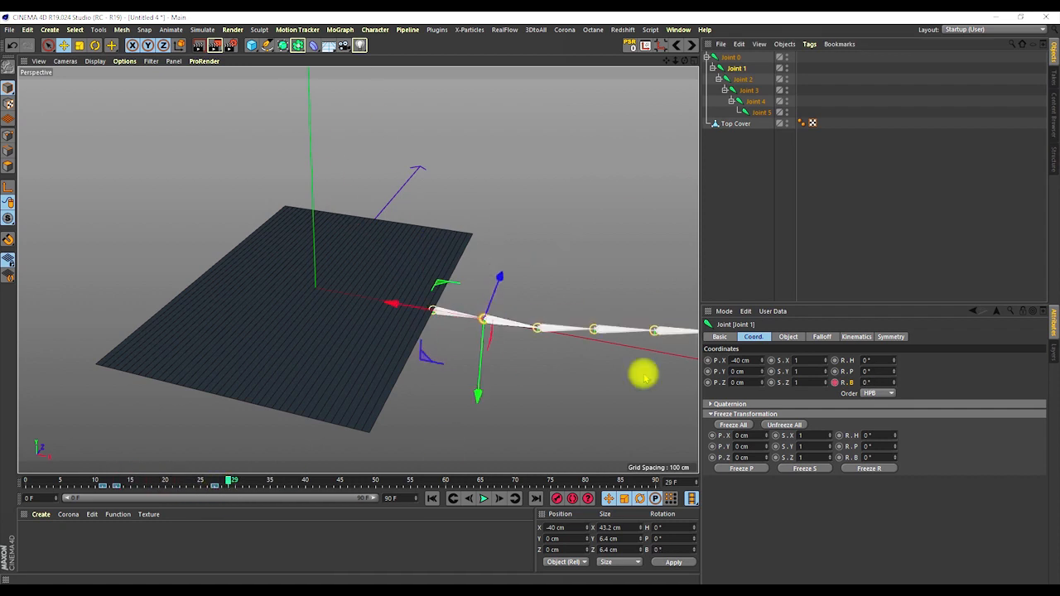
left_click(745, 80)
left_click(870, 382)
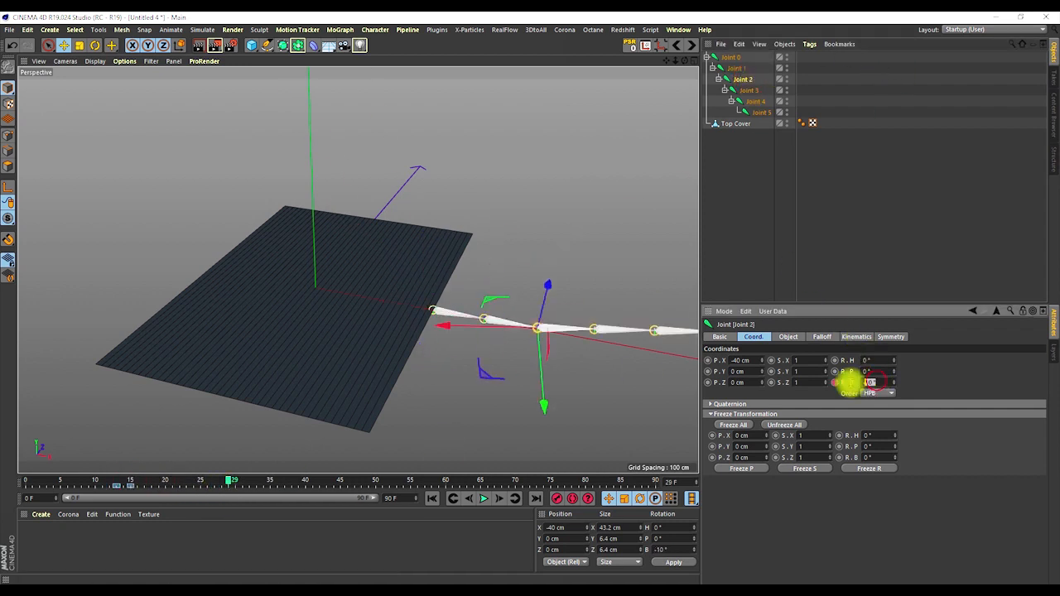
type("0")
key("Return")
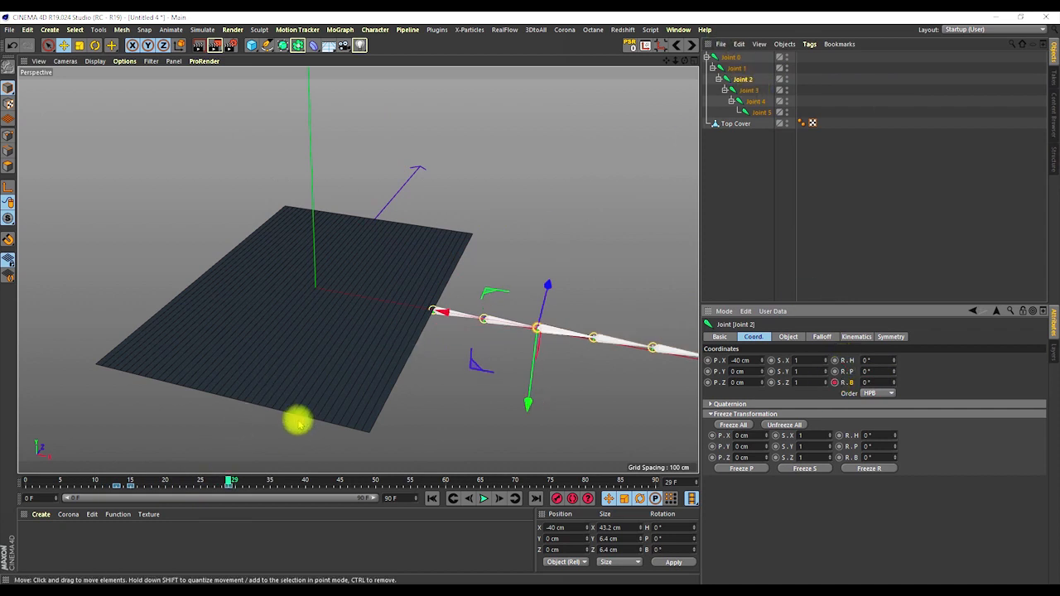
Return to frame 15 and set a keyframe on Joint 3's R.B rotation at 0°
left_click_drag(230, 480, 133, 480)
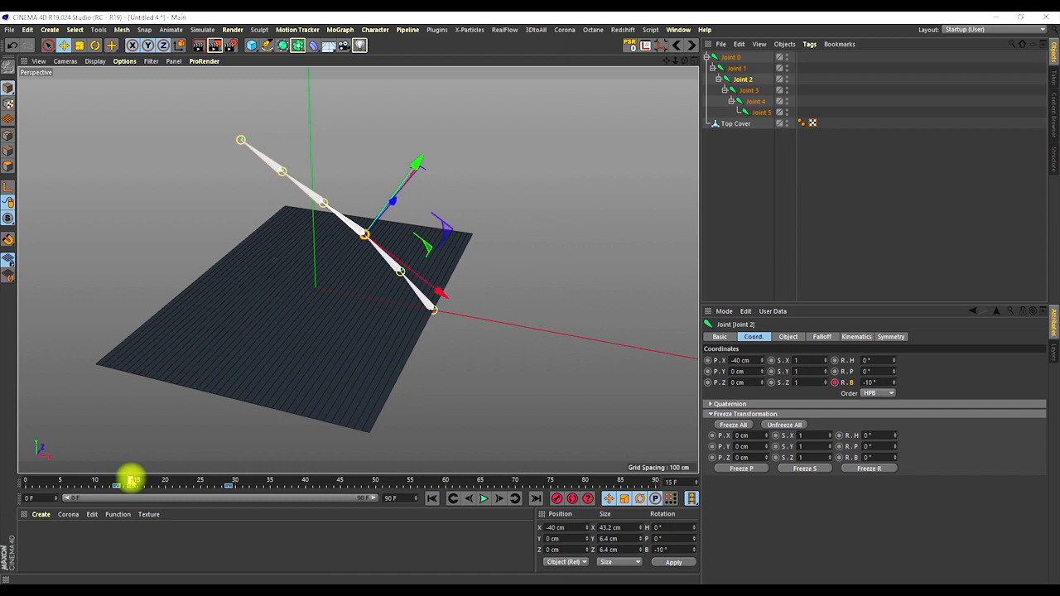
left_click(746, 89)
left_click(835, 382, "ctrl")
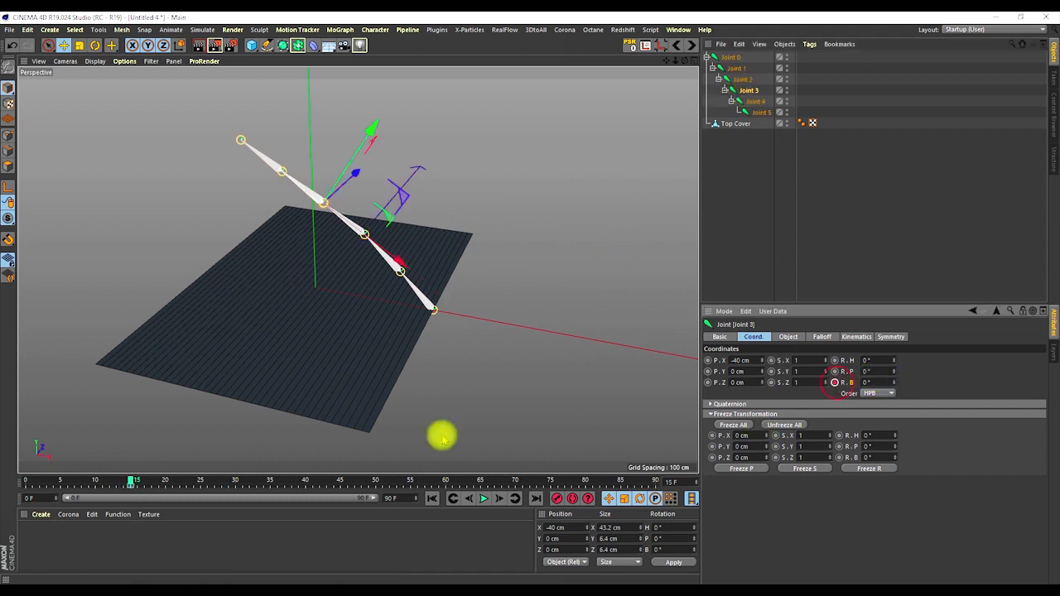
Advance to frame 17, set Joint 3's R.B rotation to -15° and keyframe it
left_click(501, 498)
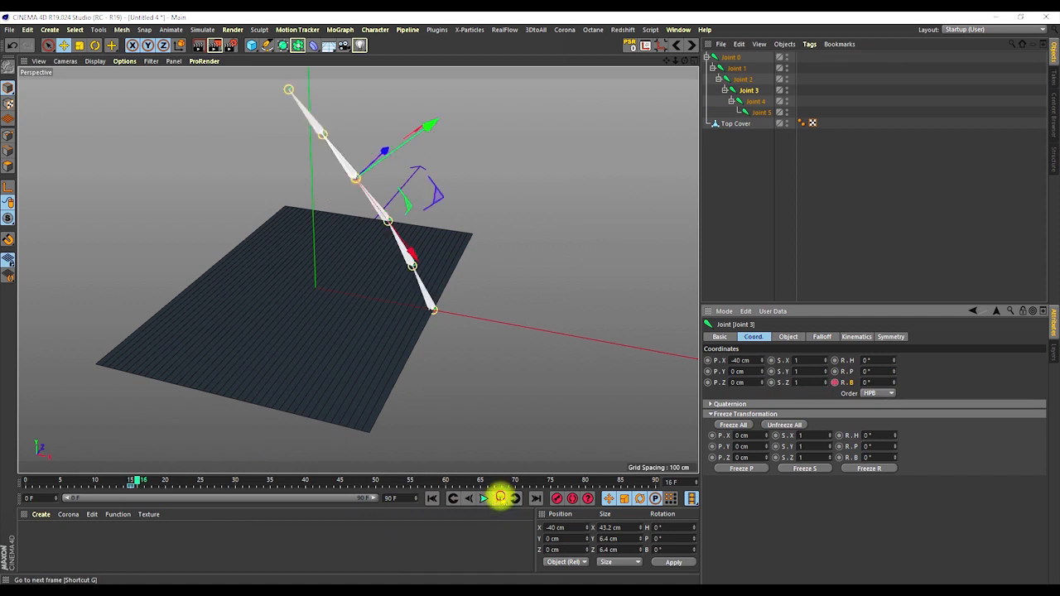
left_click(502, 498)
type("-15")
key("Return")
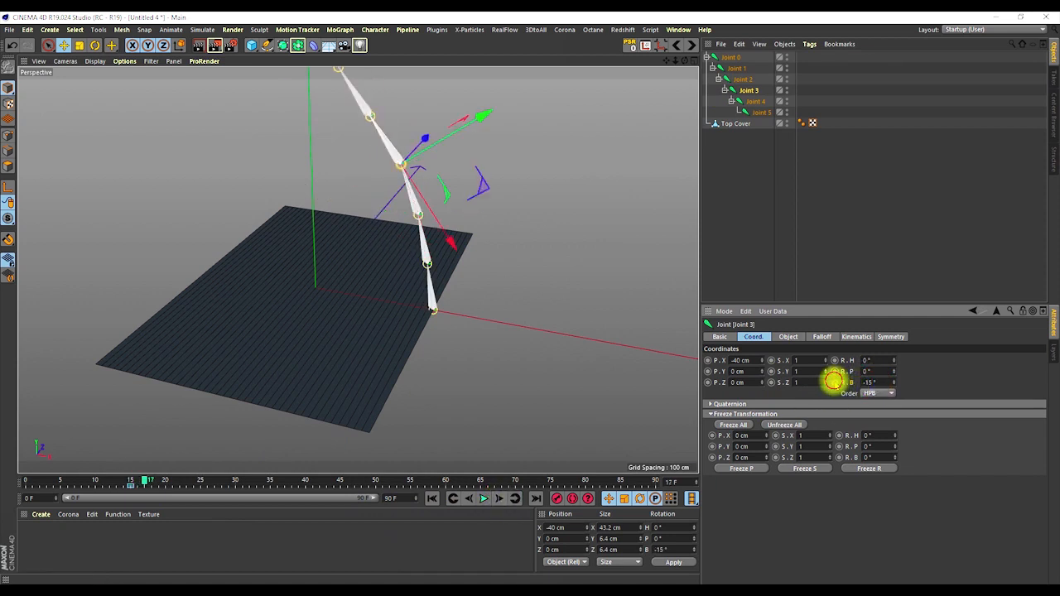
Go to frame 31, two frames after Joint 2's last key, and keyframe Joint 3's R.B rotation at 0°
left_click_drag(144, 482, 208, 488)
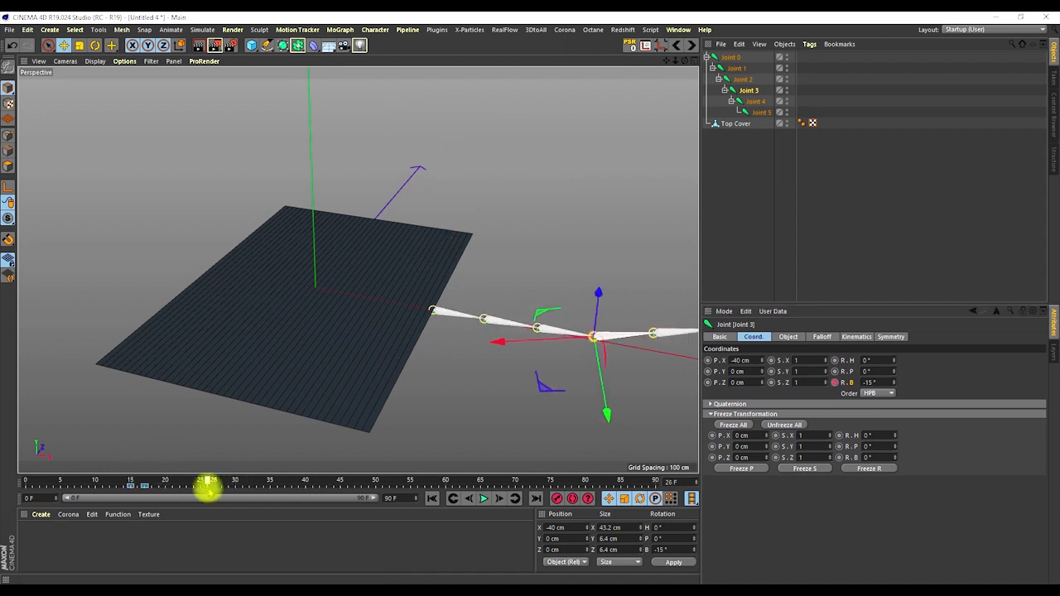
left_click(744, 79)
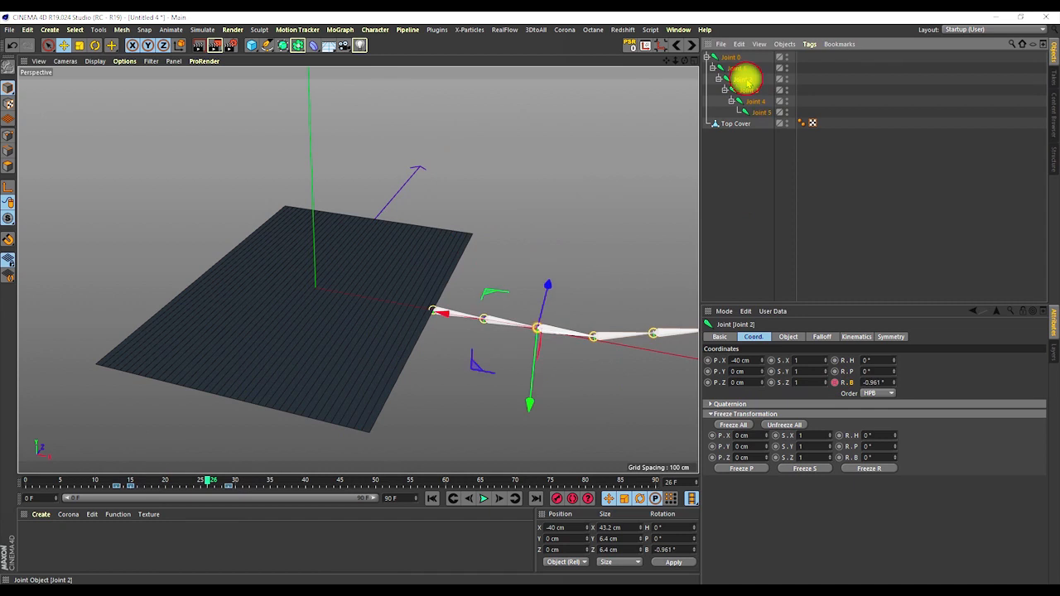
left_click_drag(208, 479, 231, 481)
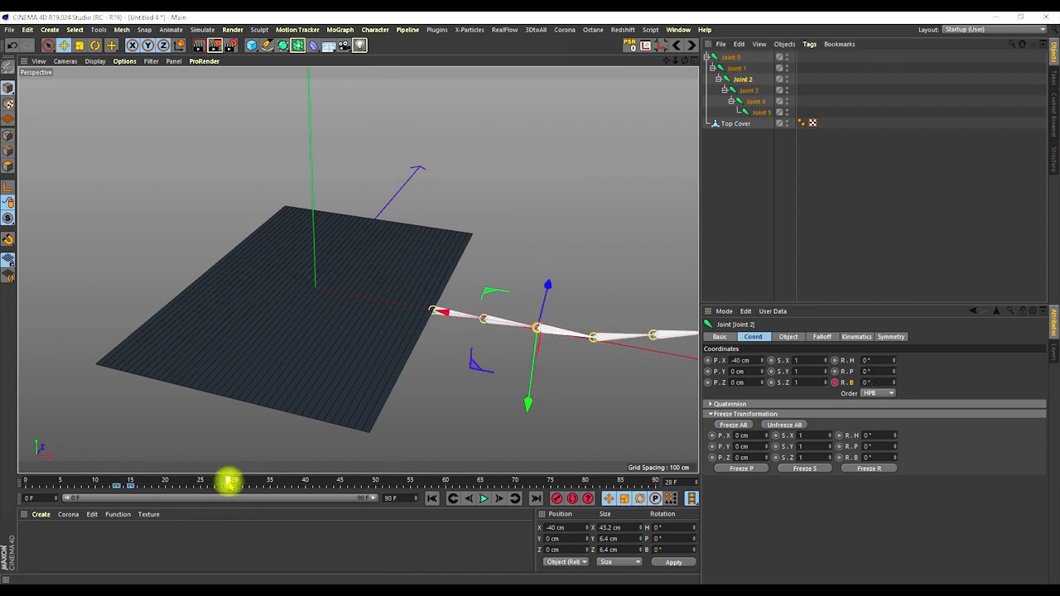
double_click(499, 500)
left_click(754, 89)
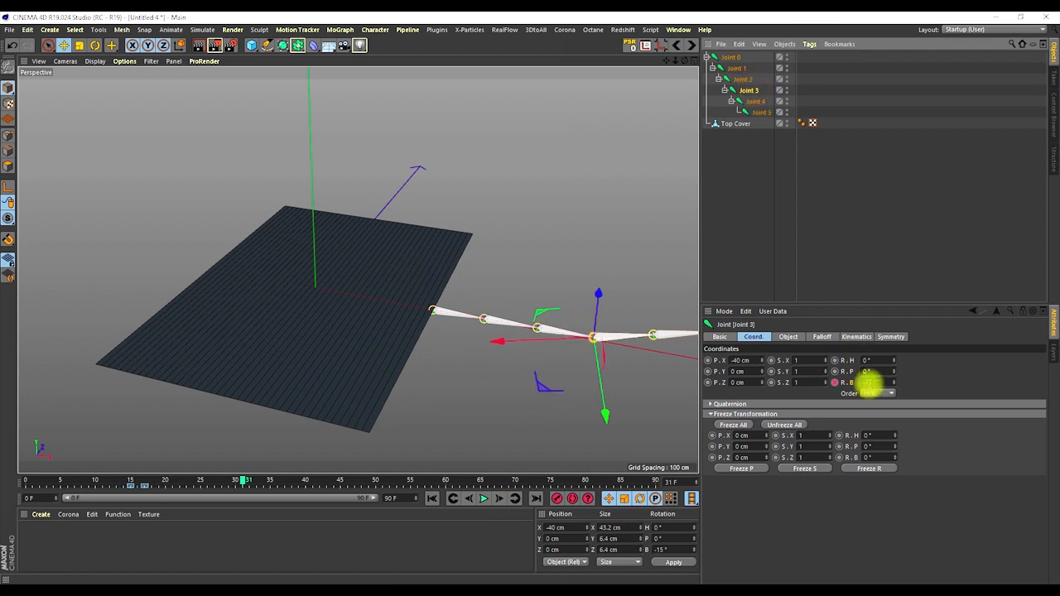
type("0")
key("Return")
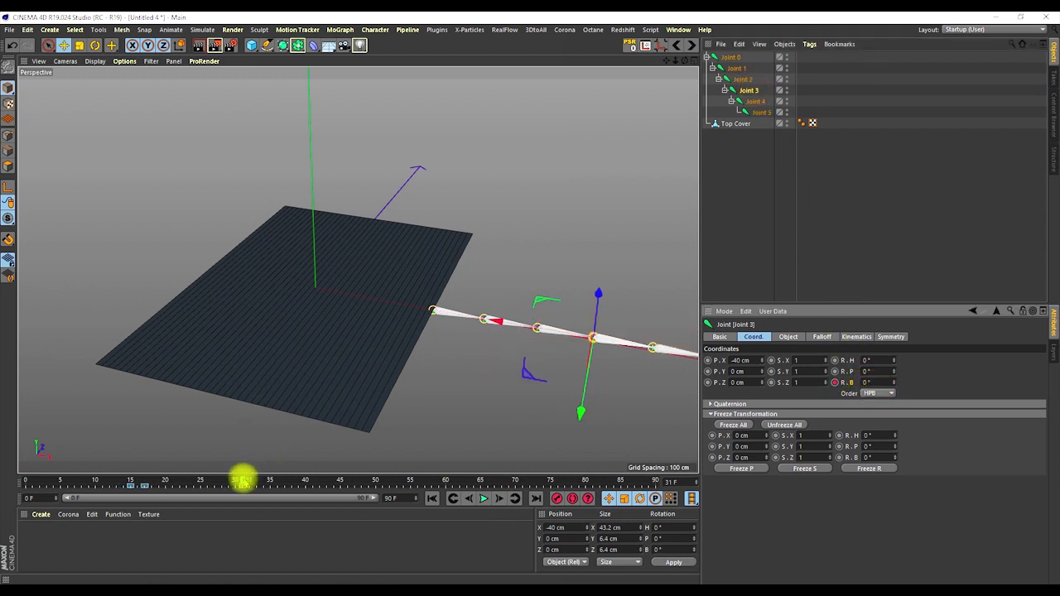
Return to frame 17 and set a keyframe on Joint 4's R.B rotation at 0°
left_click(146, 489)
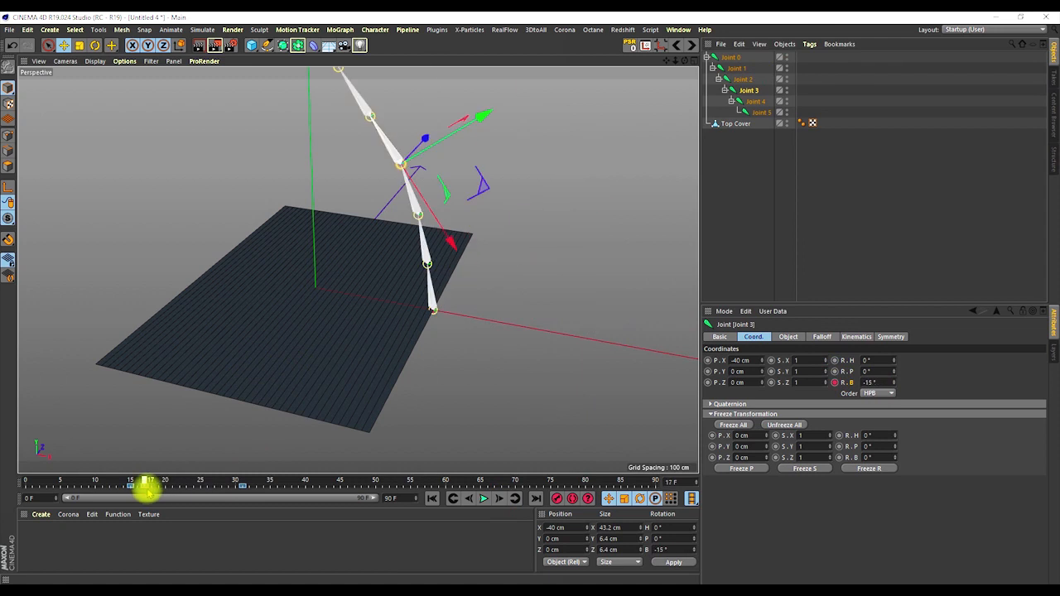
left_click(754, 101)
left_click(835, 382)
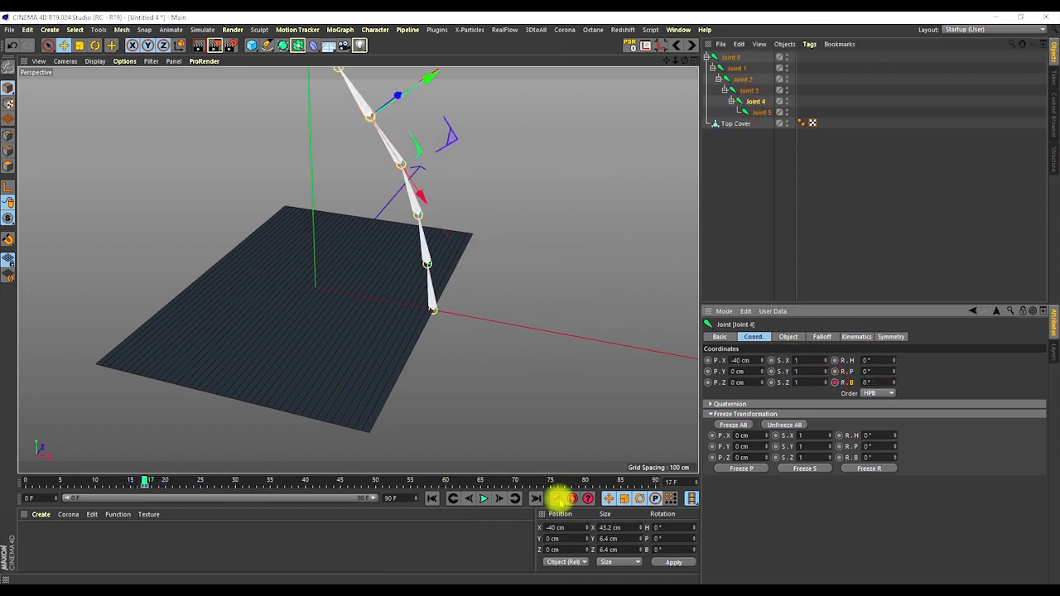
Advance to frame 19, set Joint 4's R.B rotation to -20° and keyframe it
double_click(501, 498)
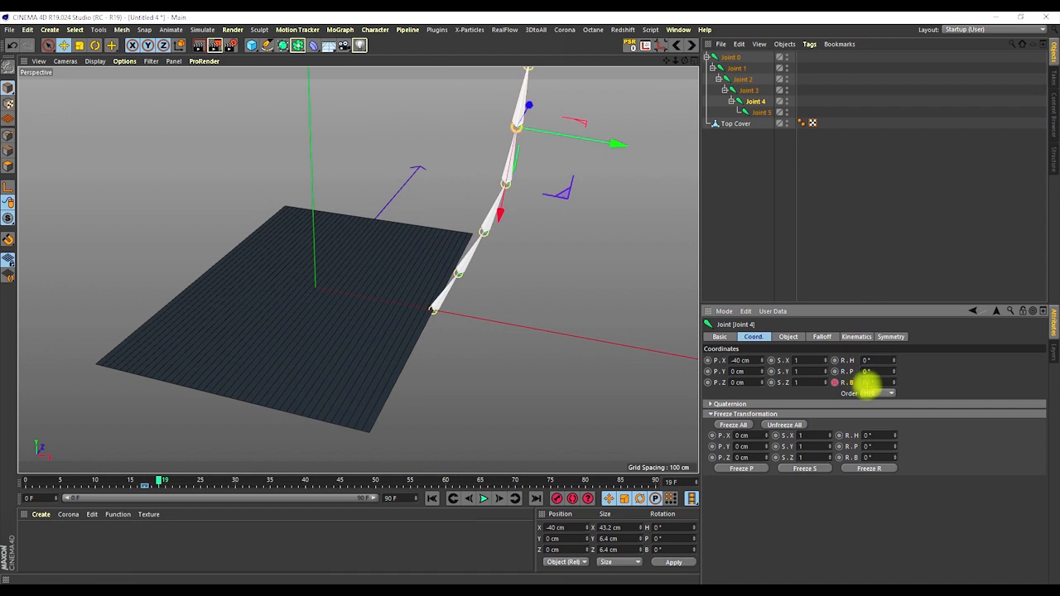
type("-20")
key("Return")
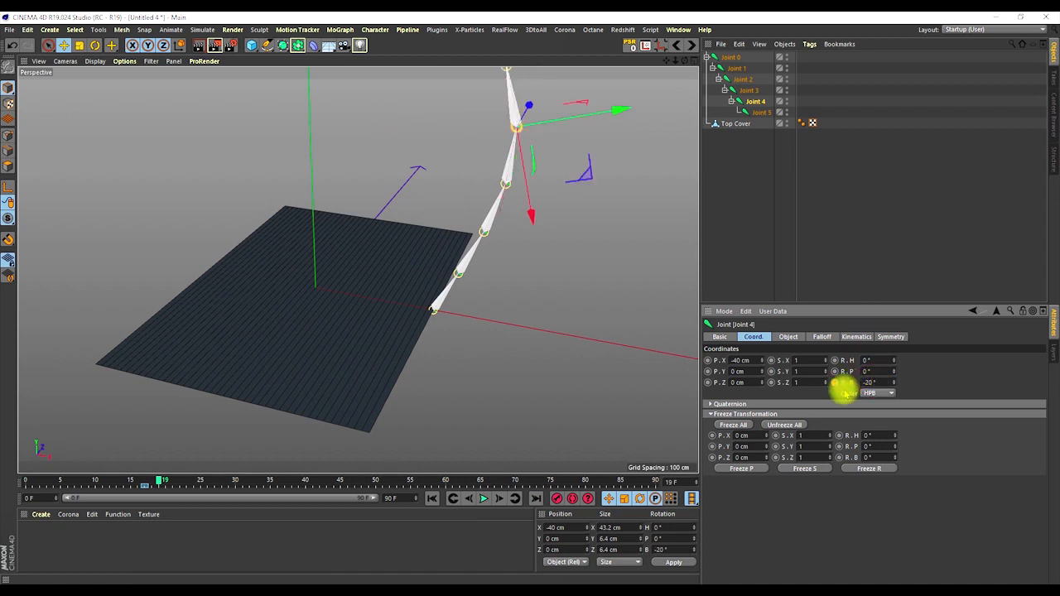
Go to frame 33, two frames after Joint 3's last key, and keyframe Joint 4's R.B rotation at 0°
left_click(749, 90)
left_click(242, 480)
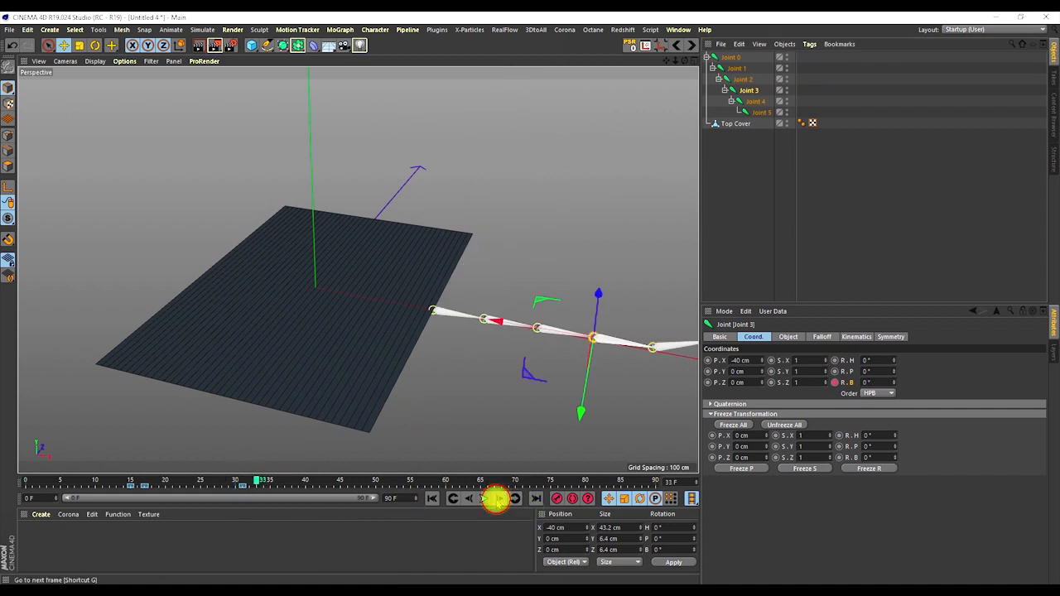
left_click(755, 101)
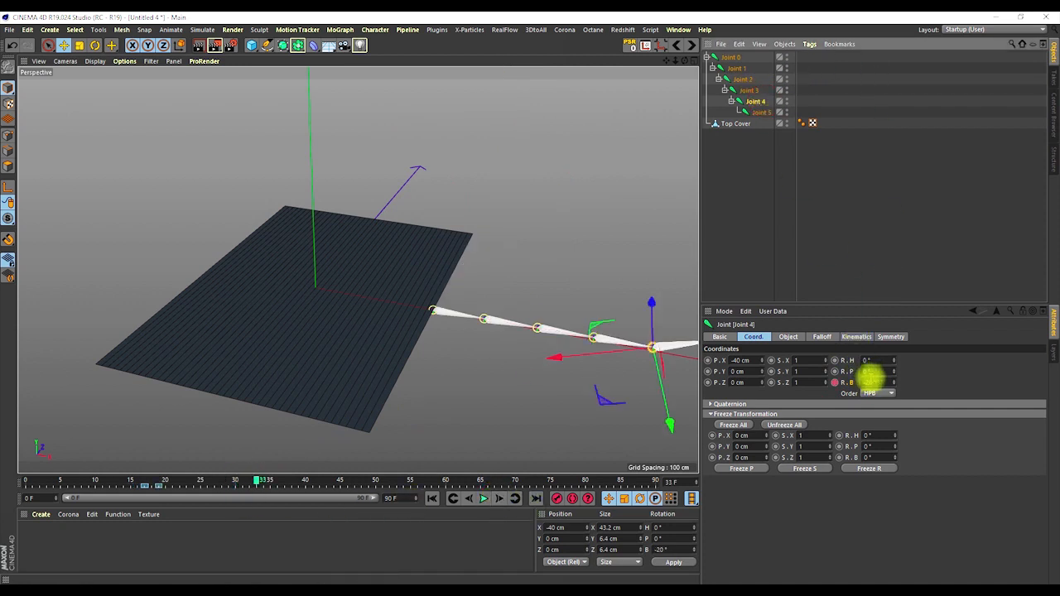
left_click(878, 382)
type("0")
key("Return")
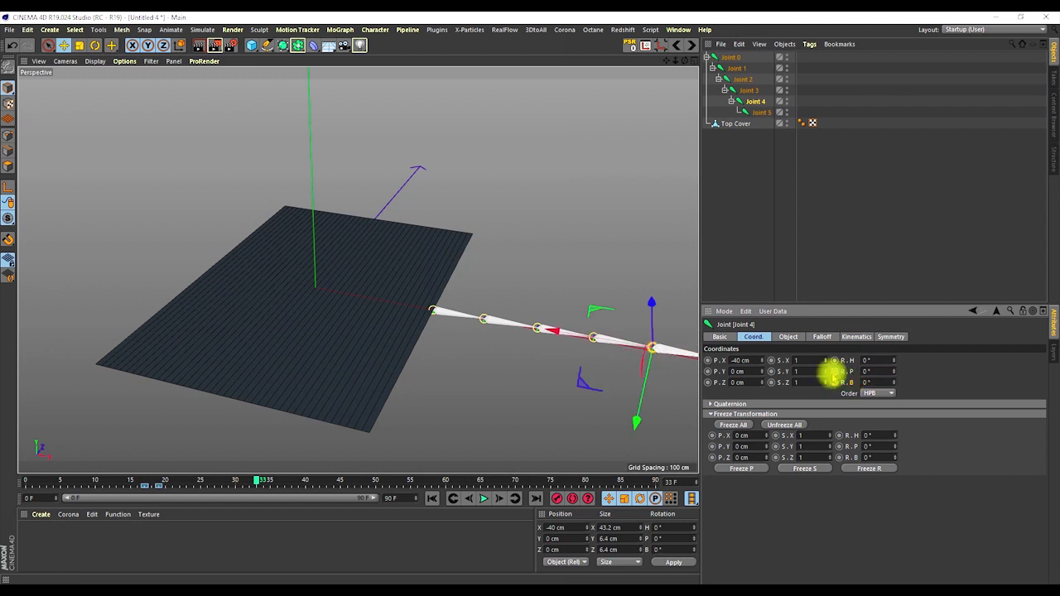
Shorten the animation so that the timeline ends at frame 40
left_click(761, 112)
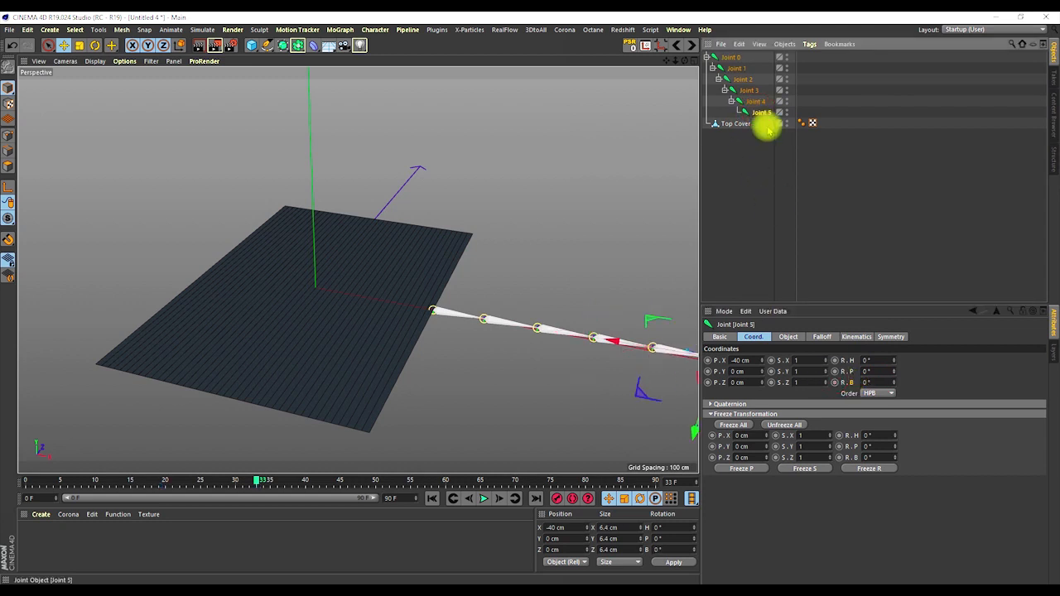
scroll(419, 303, "down", 3)
middle_click_drag(414, 298, 333, 296, "alt")
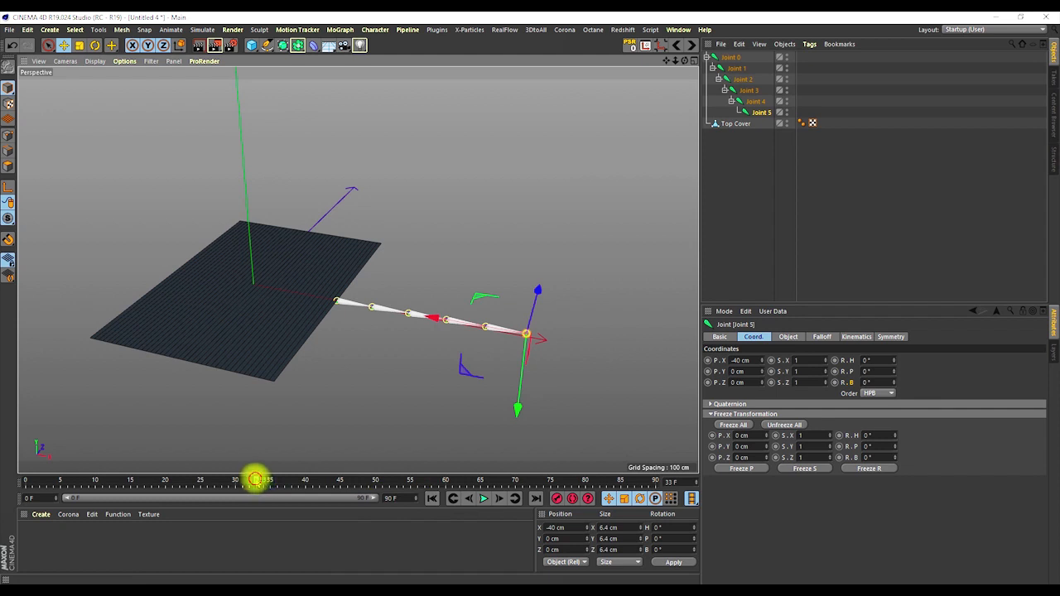
left_click_drag(257, 480, 285, 480)
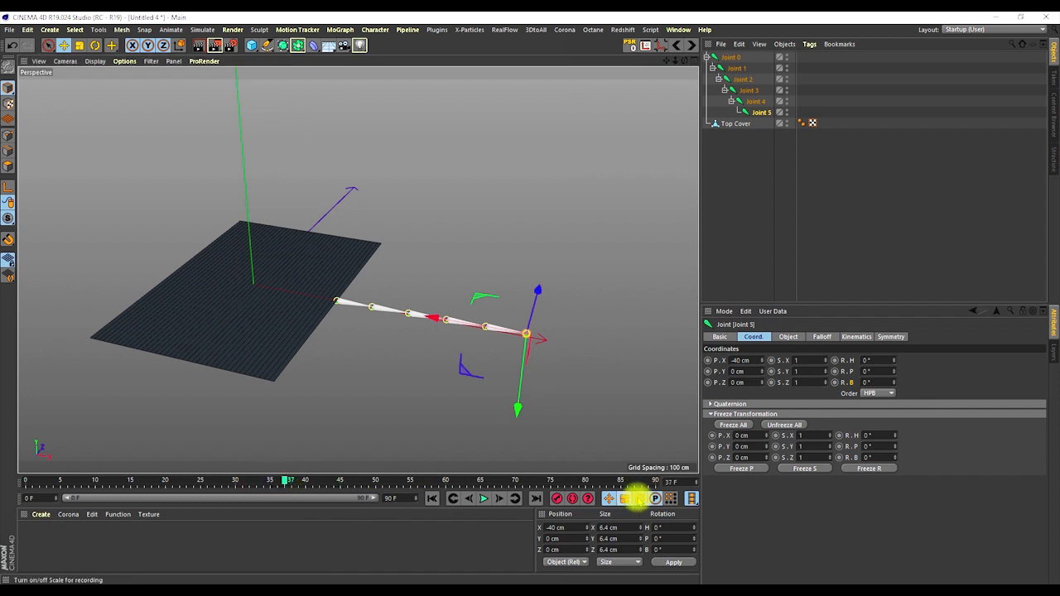
left_click(404, 498)
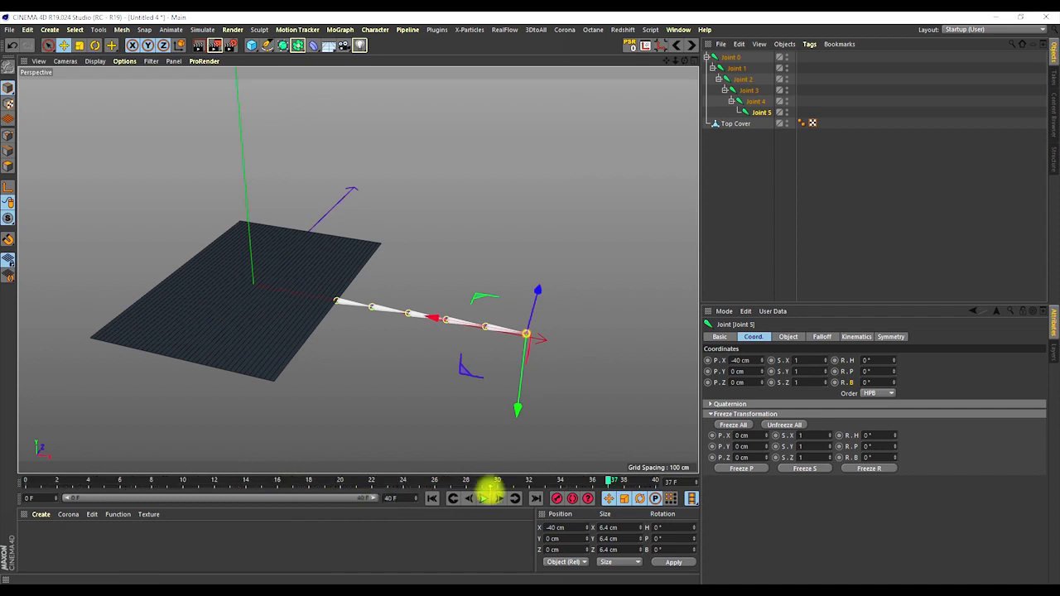
Play the joint animation from the start, inspect the chain's motion from several angles, and return to frame 0
left_click(432, 499)
left_click_drag(222, 279, 295, 309, "alt")
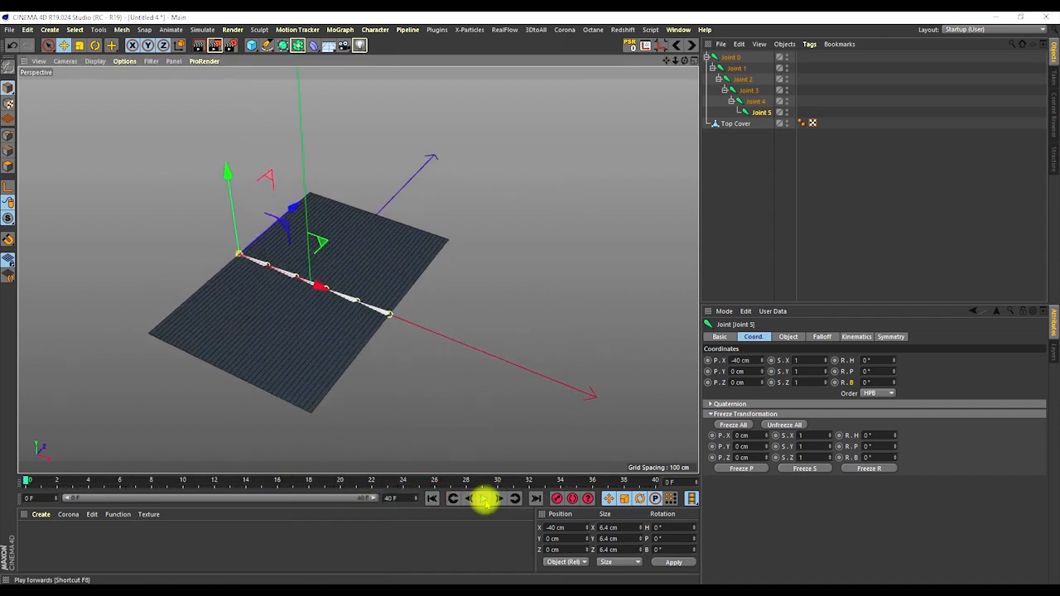
left_click(821, 149)
left_click(485, 498)
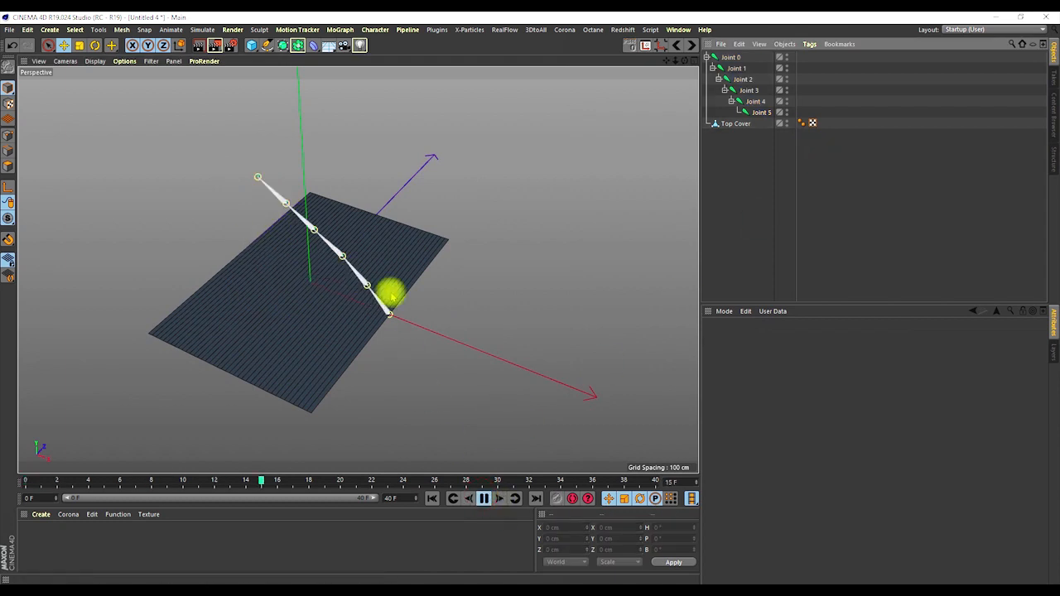
left_click_drag(386, 298, 352, 249, "alt")
right_click_drag(363, 275, 314, 330, "alt")
mouse_move(348, 294)
left_mouse_down("alt")
mouse_move(257, 276)
mouse_move(291, 260)
mouse_move(348, 276)
mouse_move(364, 305)
left_mouse_up("alt")
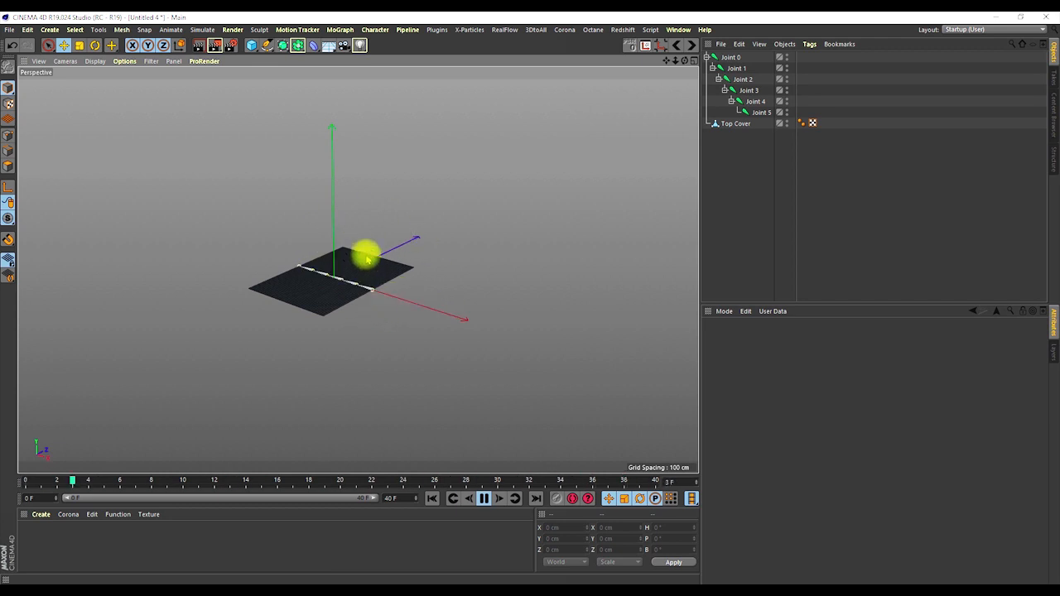
left_click_drag(366, 256, 297, 282, "alt")
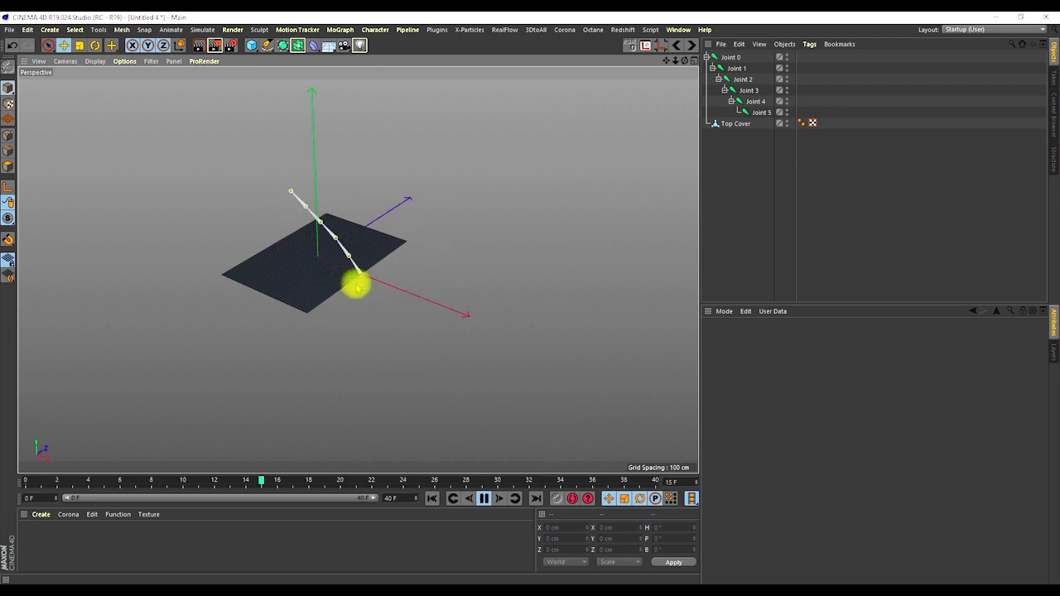
left_click(484, 498)
left_click(428, 498)
Select the Top Cover plane and add a Bend deformer to the scene
left_click_drag(315, 265, 362, 282, "alt")
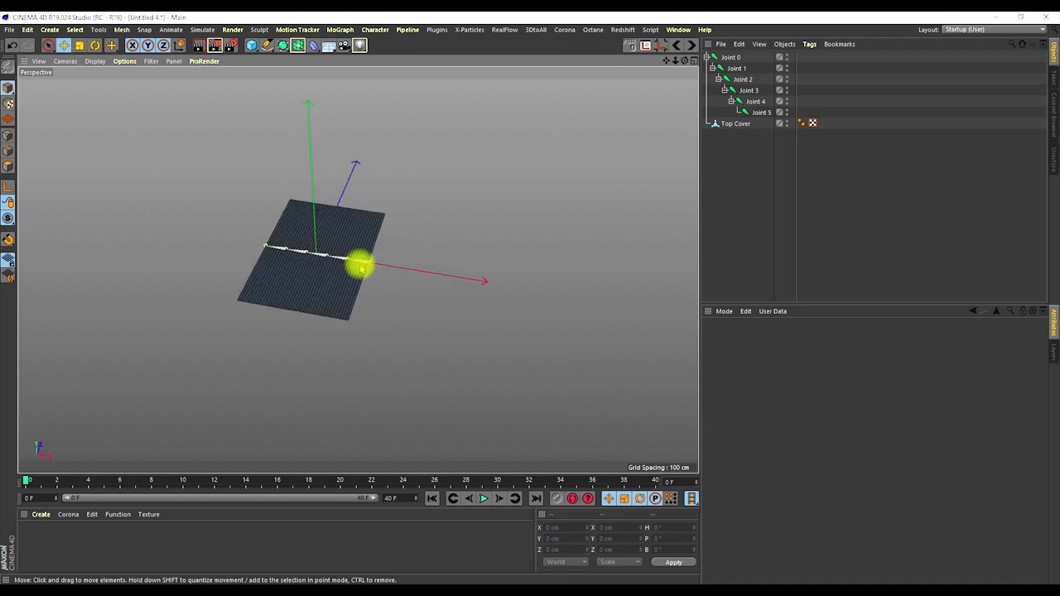
right_click_drag(362, 267, 382, 183, "alt")
left_click_drag(351, 251, 315, 322, "alt")
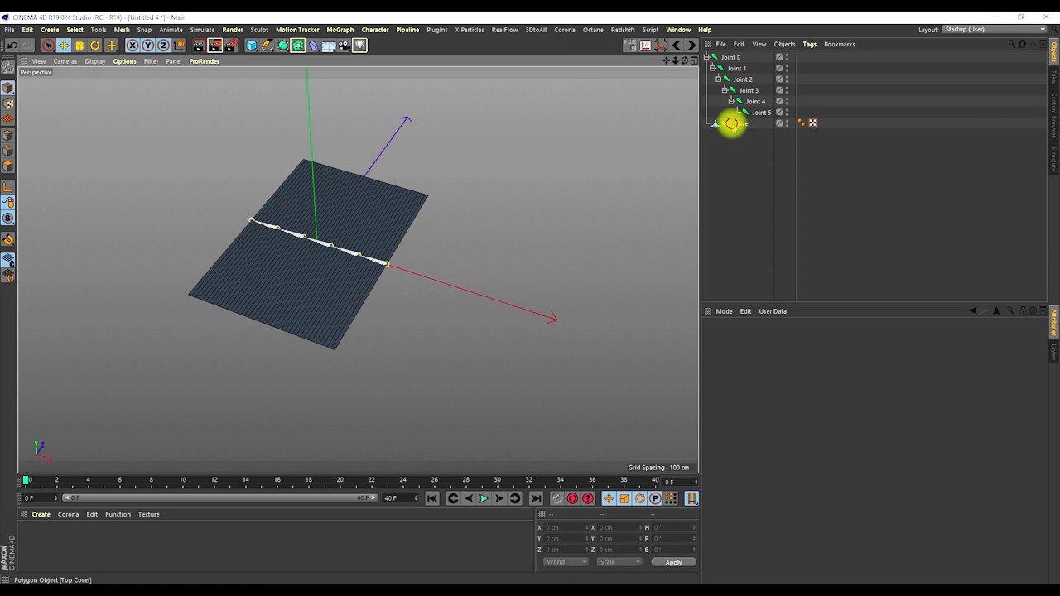
left_click(733, 124)
left_click(313, 45)
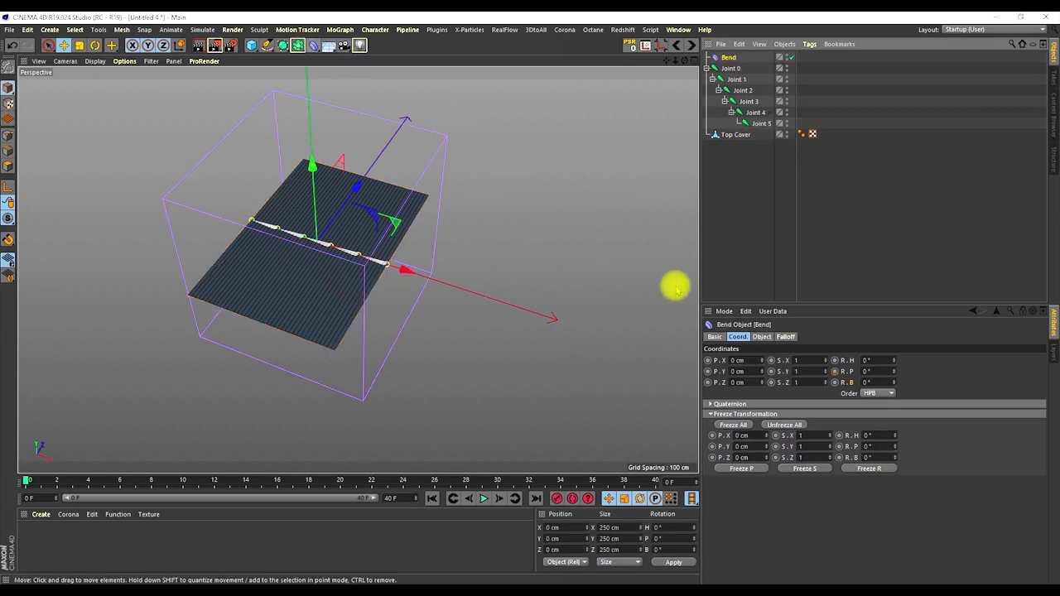
Set the Bend's strength to 33° and make it a child of Top Cover
left_click(762, 336)
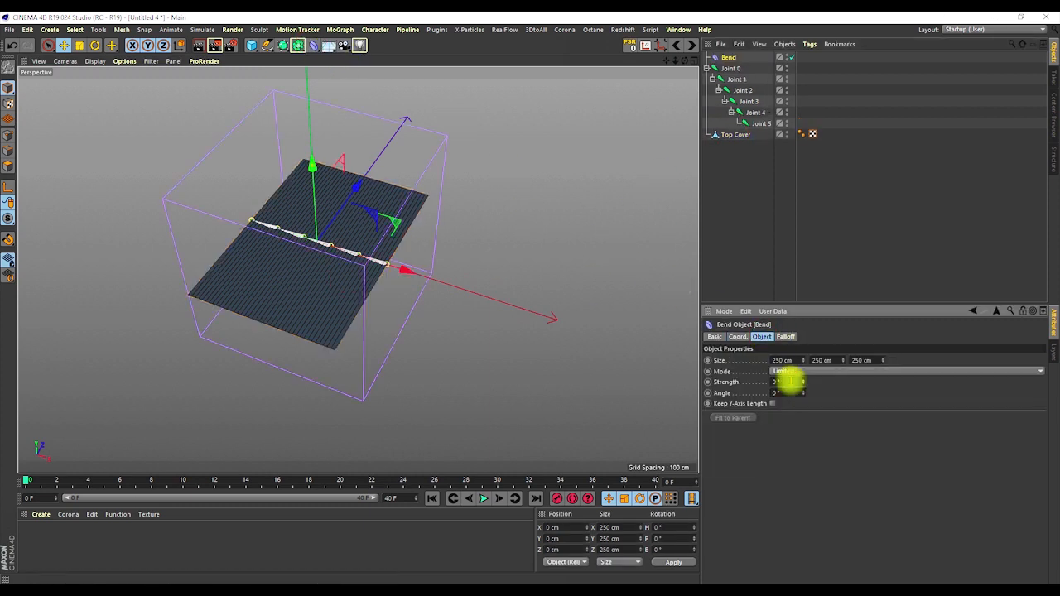
left_click_drag(804, 374, 800, 362)
left_click_drag(336, 240, 367, 211, "alt")
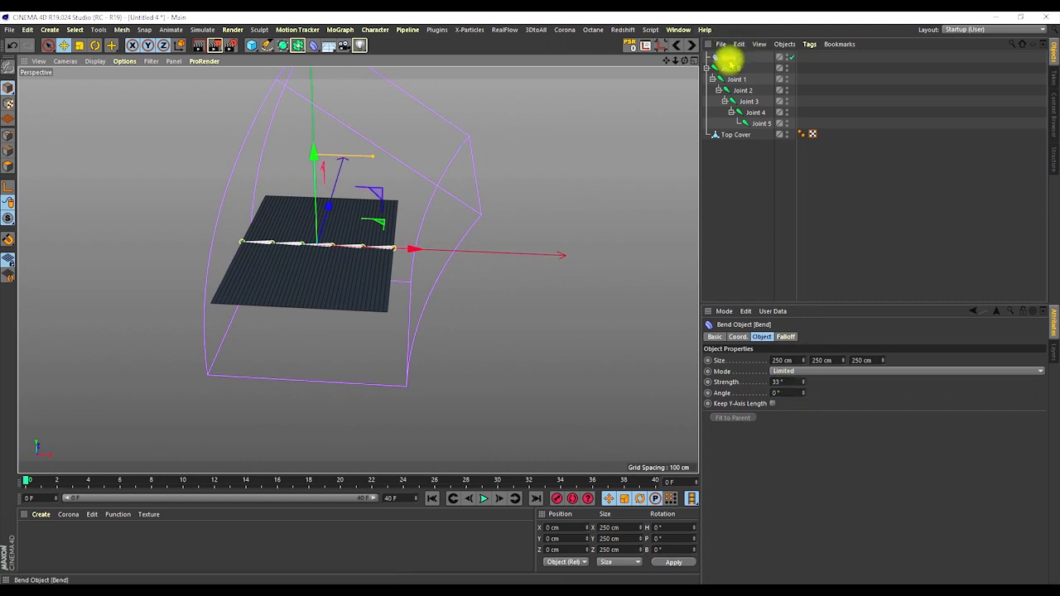
left_click(729, 58)
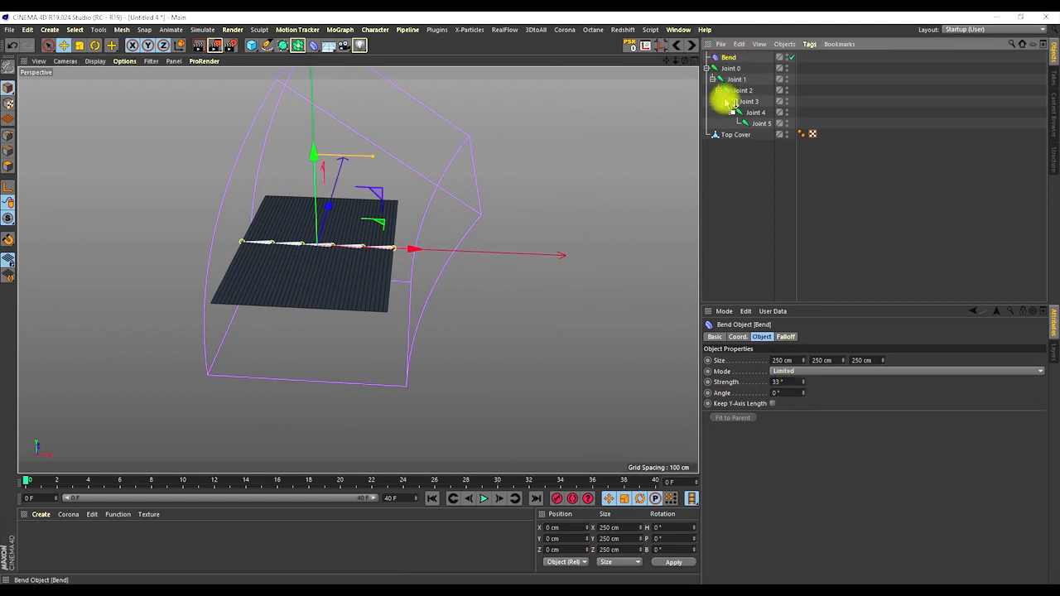
left_click_drag(737, 140, 738, 136)
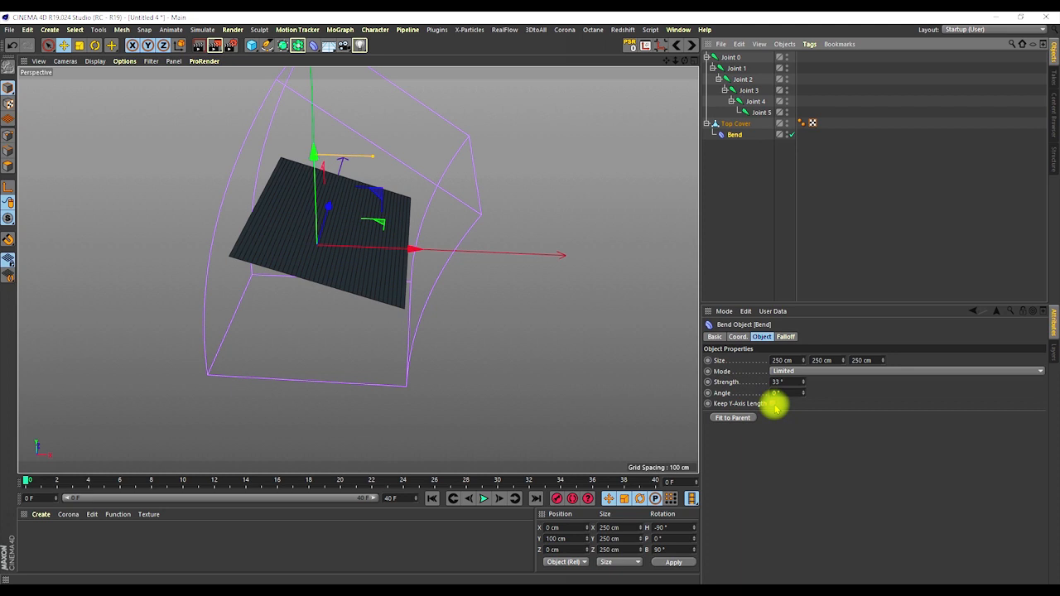
Enable Keep Y-Axis Length on the Bend and fit it to its parent
left_click(773, 405)
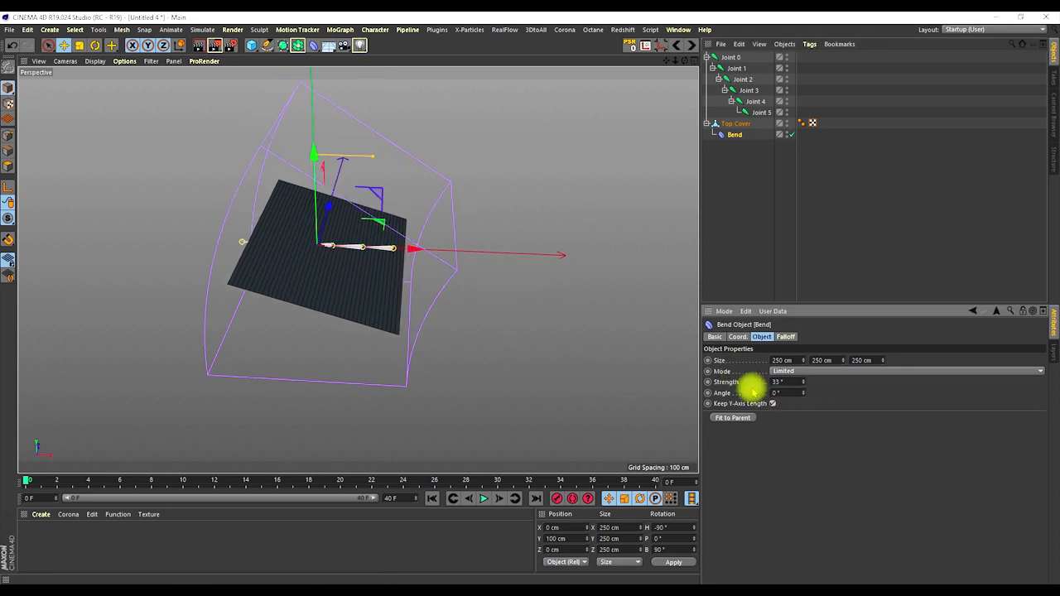
left_click(735, 418)
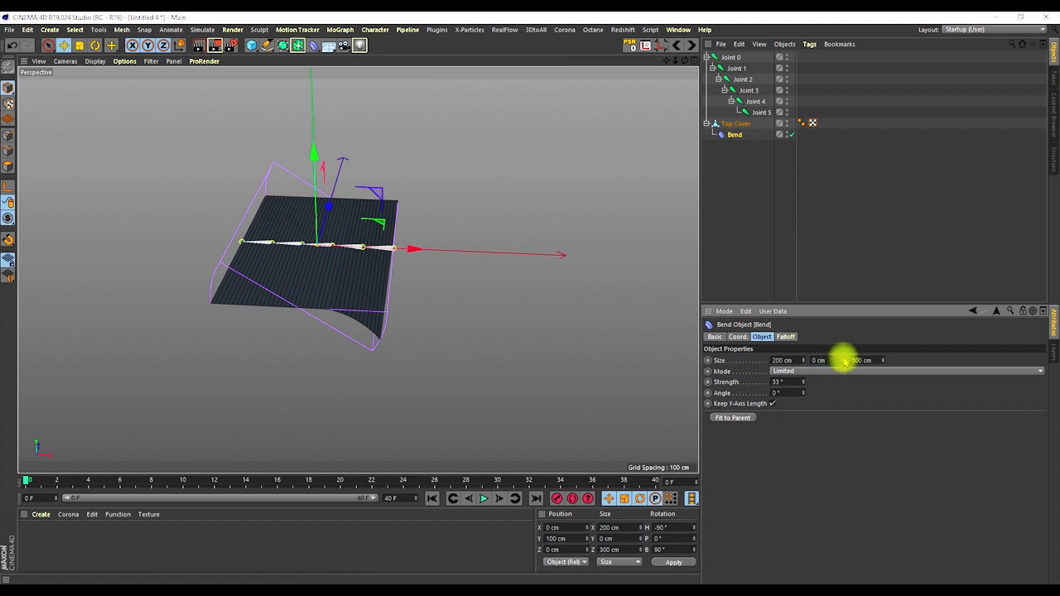
Resize the Bend's box to about 20 × 73 × 344 cm
left_click_drag(841, 359, 828, 310)
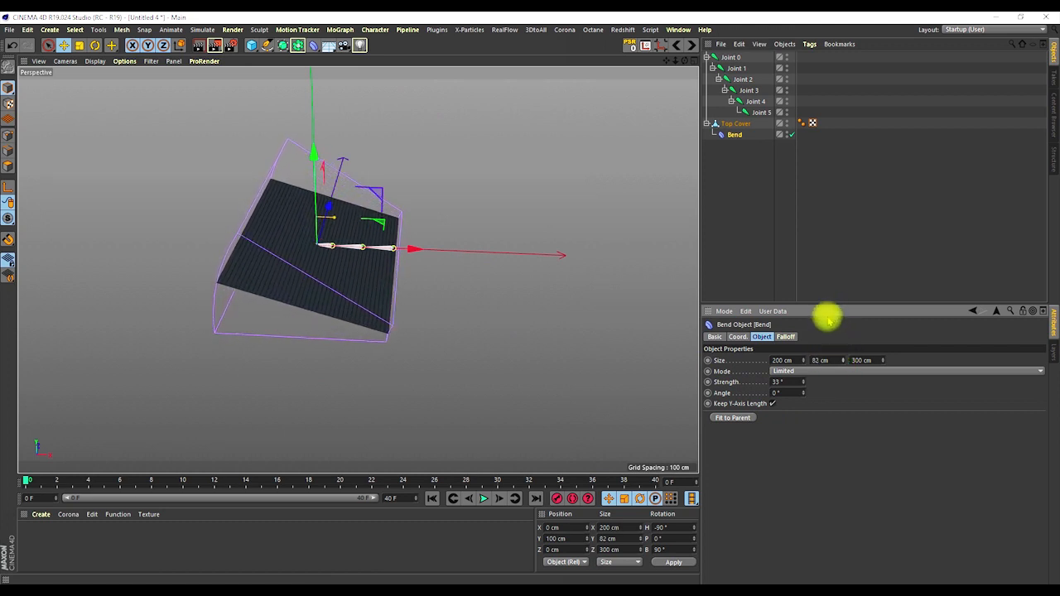
left_click_drag(805, 369, 784, 461)
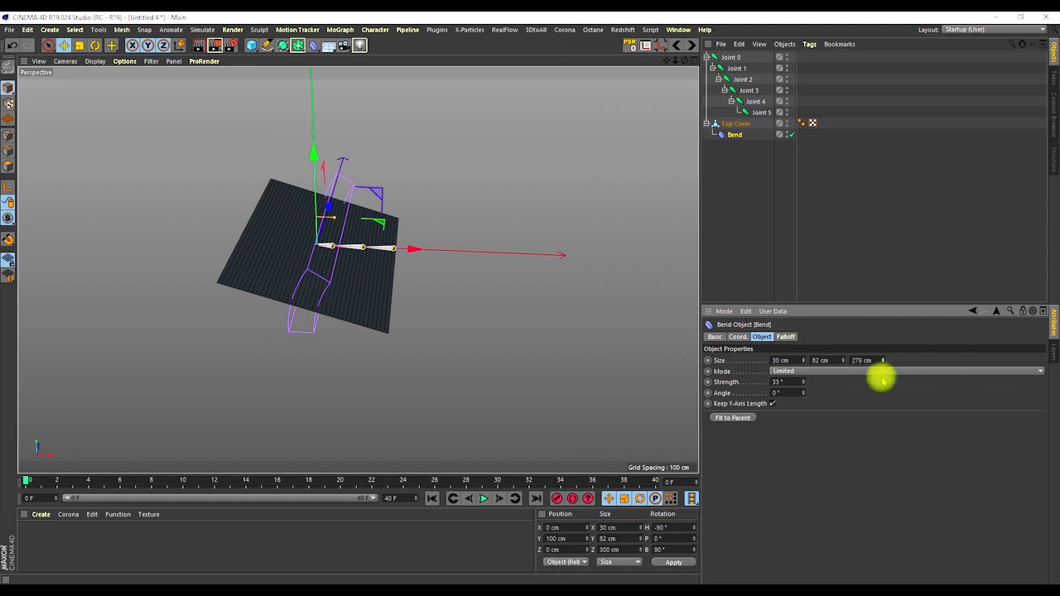
left_click_drag(884, 364, 883, 337)
left_click_drag(805, 359, 805, 371)
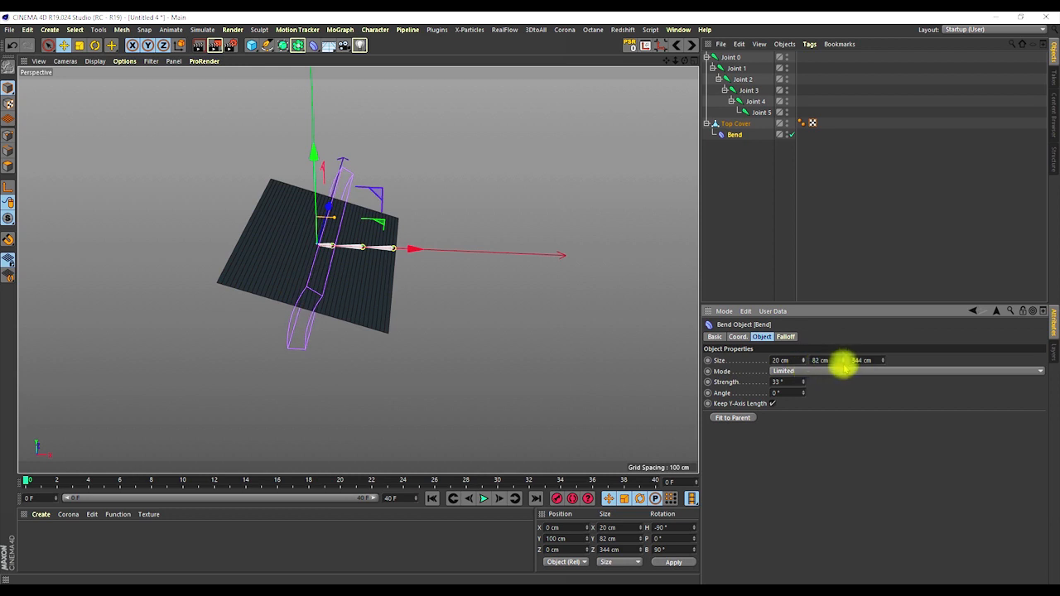
left_click_drag(839, 368, 837, 362)
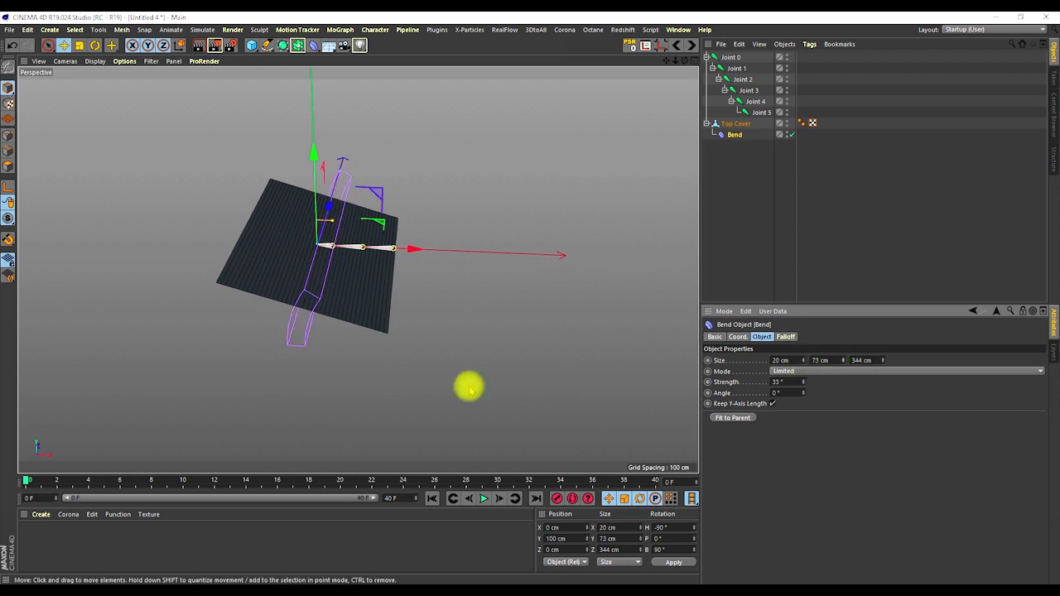
Move the Bend along X to the cover's hinge edge at Joint 0 and set its mode to Within Box
left_click_drag(410, 250, 485, 265)
mouse_move(379, 284)
left_mouse_down("alt")
mouse_move(390, 230)
mouse_move(390, 284)
mouse_move(390, 260)
mouse_move(388, 269)
left_mouse_up("alt")
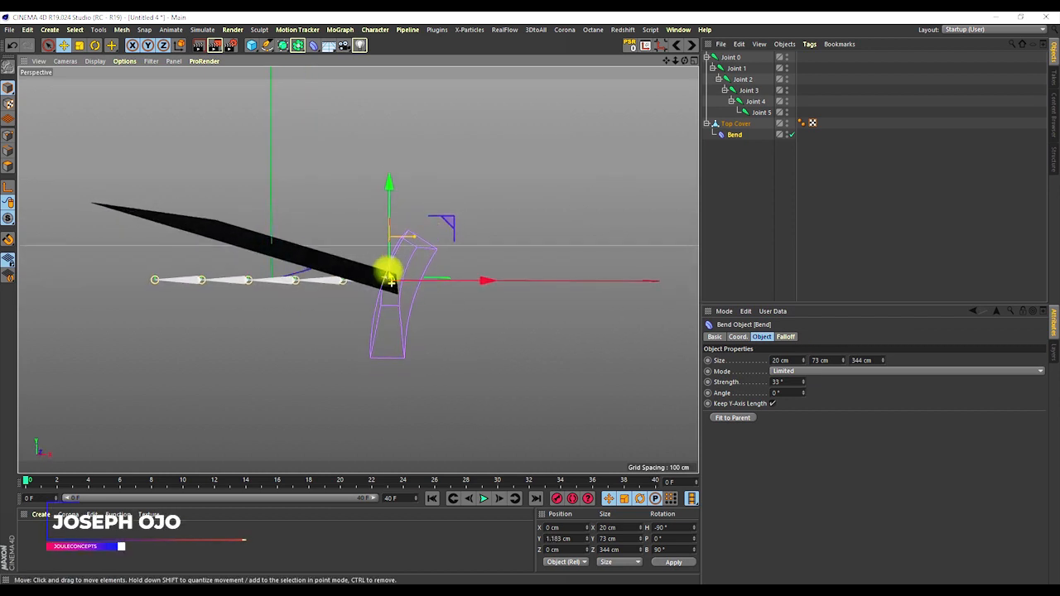
left_click(791, 371)
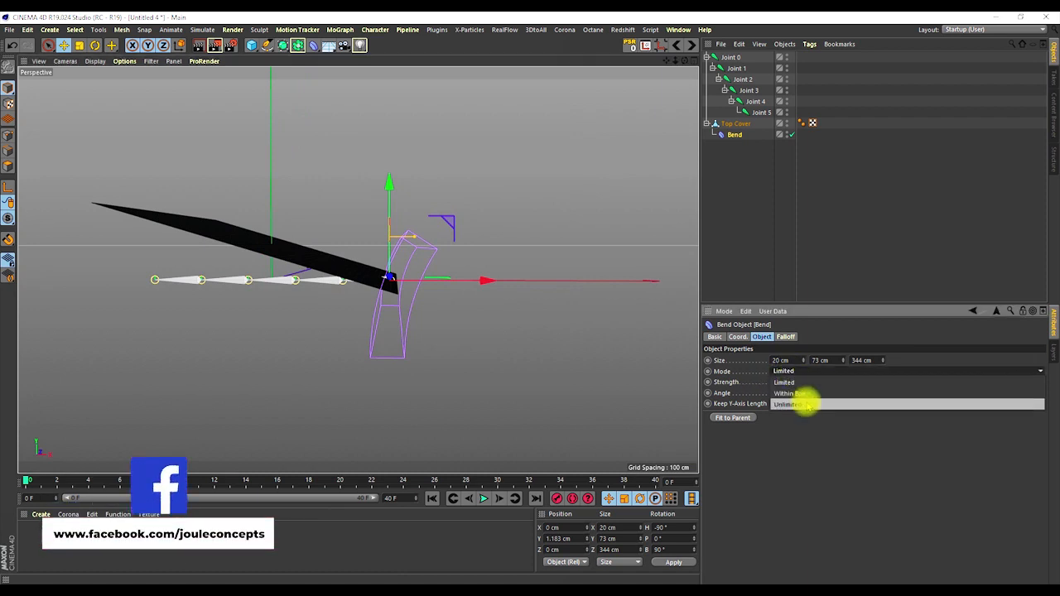
left_click(795, 393)
Reset the Bend's strength to 0° and raise it again to test the curl along the hinge edge
left_click_drag(402, 301, 431, 337, "alt")
mouse_move(803, 378)
left_mouse_down()
mouse_move(800, 360)
mouse_move(801, 422)
mouse_move(814, 391)
left_mouse_up()
right_click(805, 383)
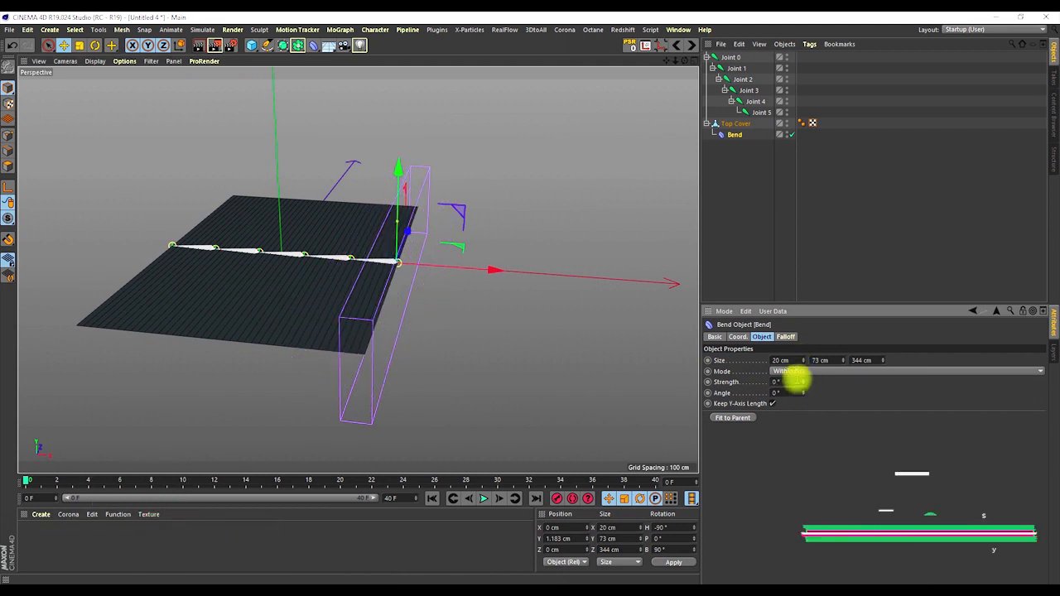
left_click_drag(806, 383, 800, 362)
Rotate the Bend 180° about the vertical axis
left_click_drag(475, 304, 408, 236, "alt")
key("r")
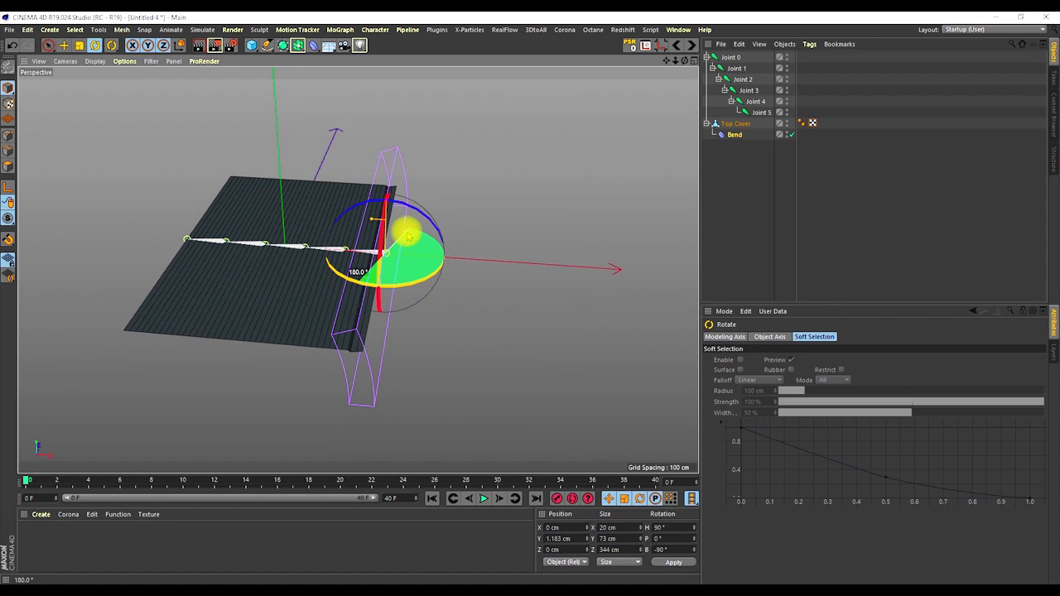
left_click_drag(408, 237, 408, 236)
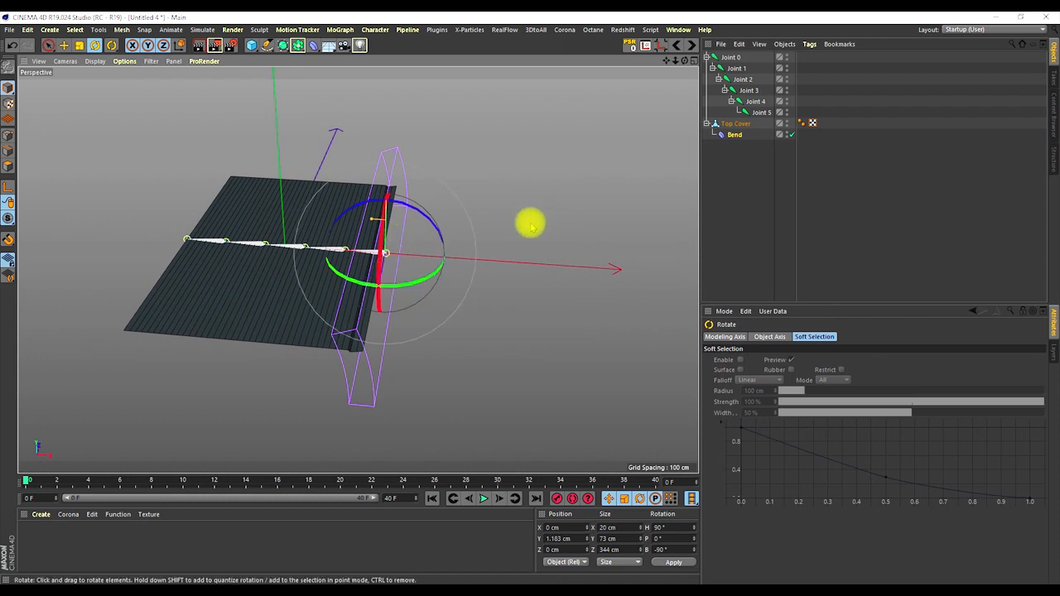
Set the Bend's strength to about -41°
left_click(735, 135)
left_click_drag(806, 384, 806, 406)
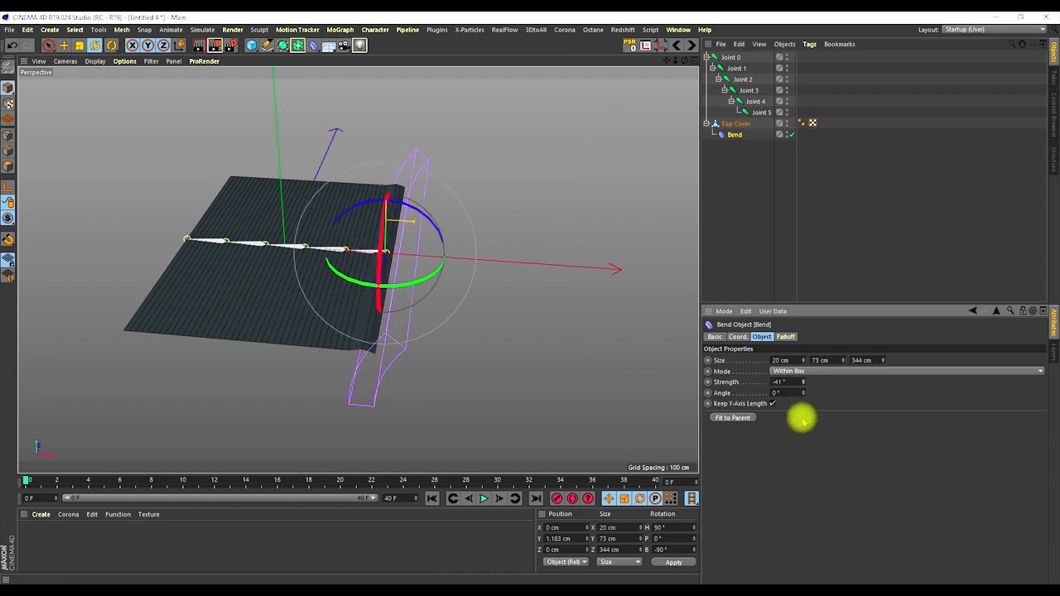
left_click_drag(651, 337, 649, 334)
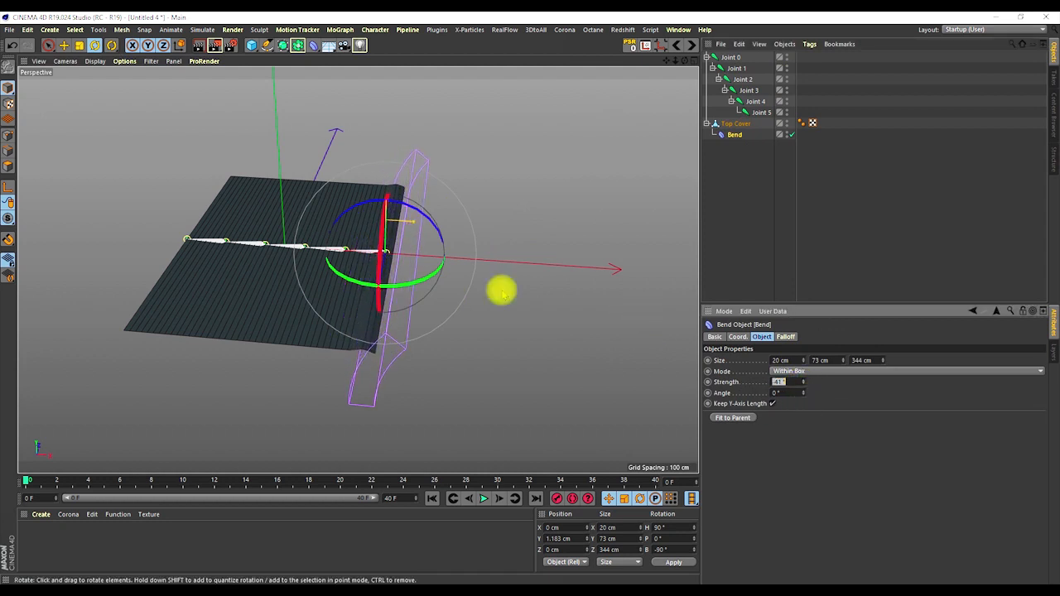
At frame 18, set the Top Cover Bend's strength to -48° and record a keyframe for it
left_click_drag(429, 274, 434, 243, "alt")
scroll(388, 271, "up", 5)
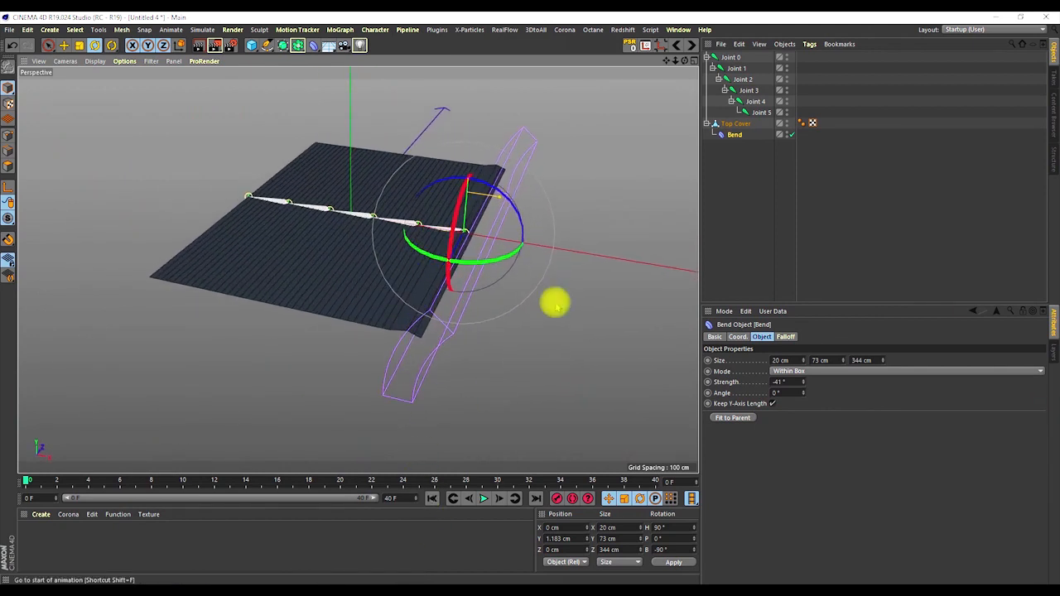
left_click_drag(27, 480, 313, 502)
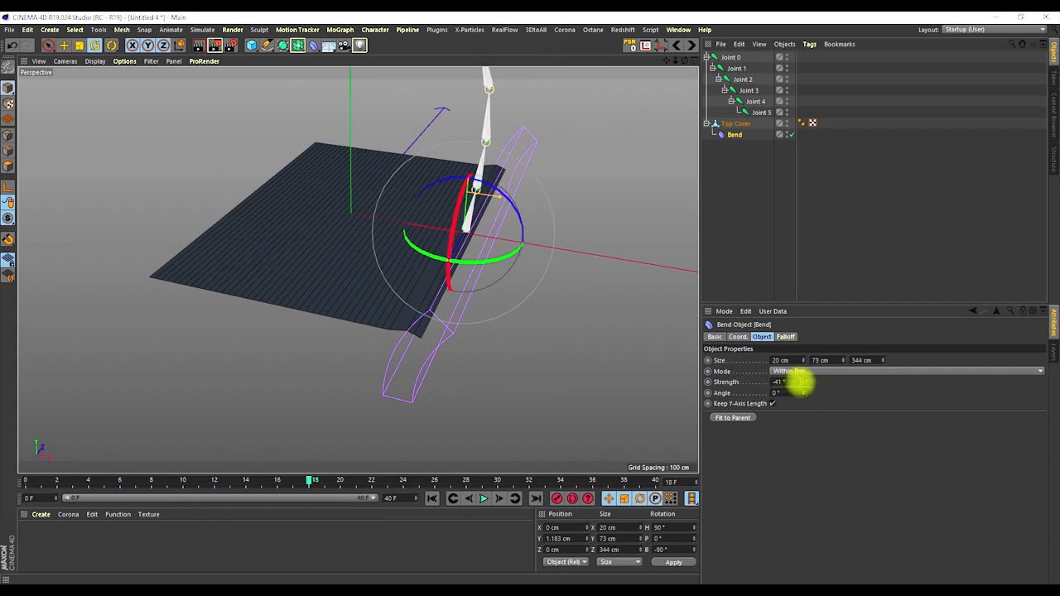
left_click(802, 384)
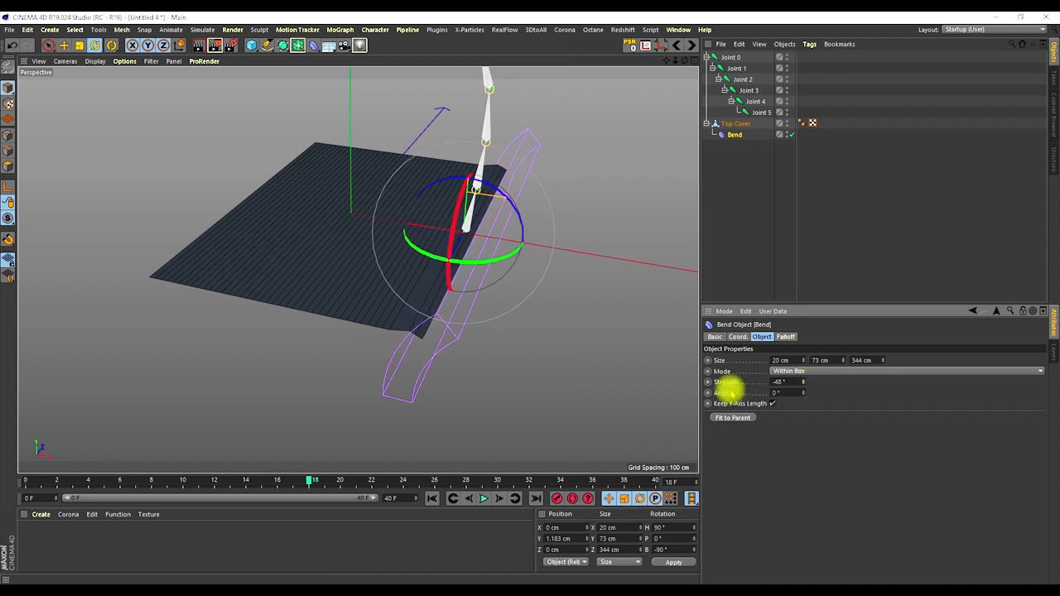
left_click(708, 382)
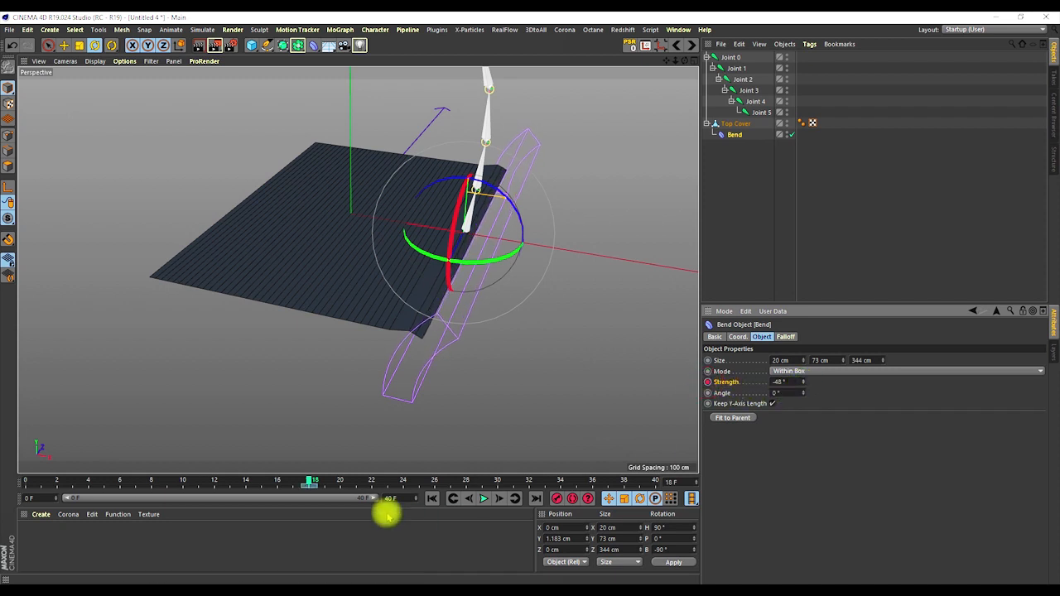
Keyframe the Bend's strength at 0° on frame 26 and scrub back to check the change
left_click_drag(308, 481, 435, 482)
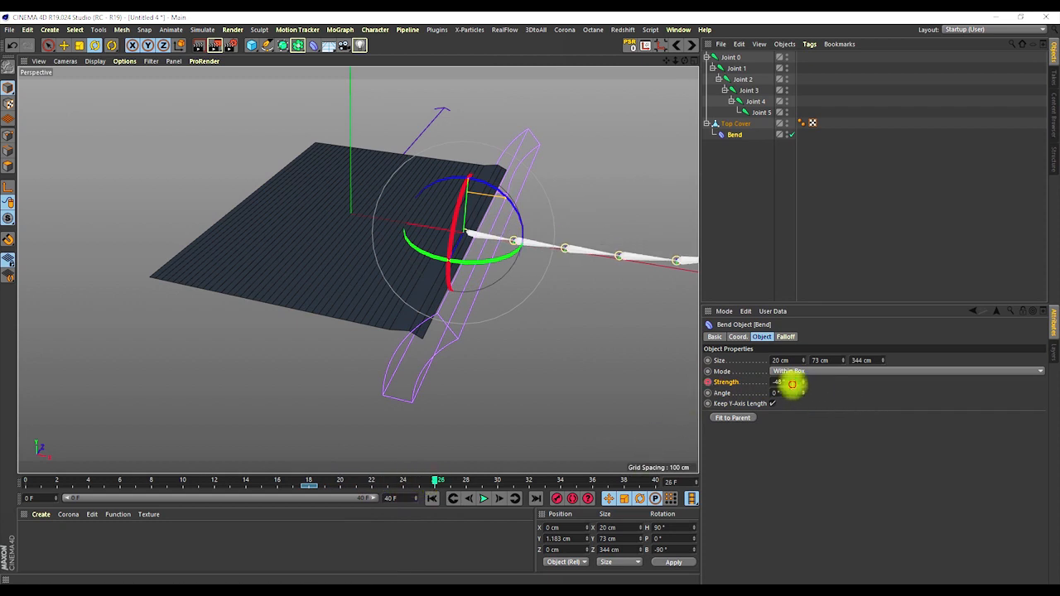
double_click(789, 383)
type("0")
key("Return")
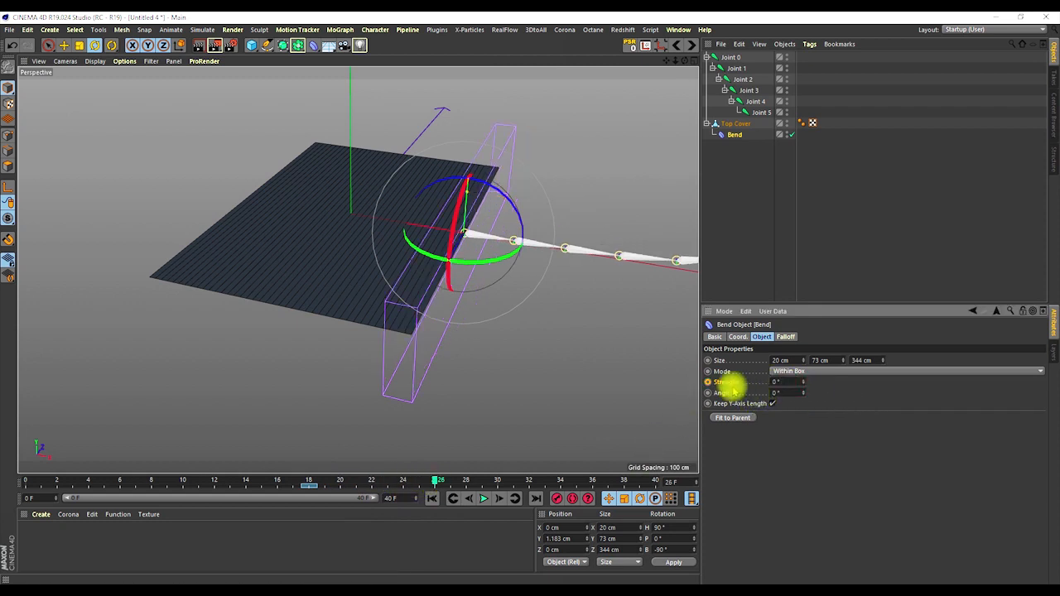
left_click(707, 383)
left_click_drag(436, 481, 154, 494)
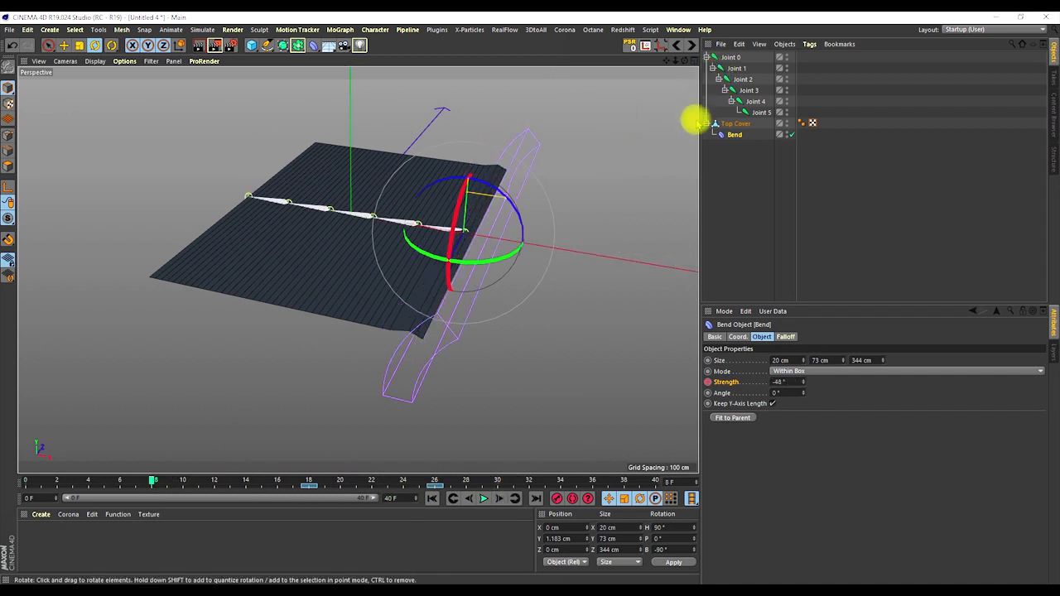
Duplicate the Top Cover with its Bend and rename the copy Back Cover
left_click(706, 124)
left_click(732, 124)
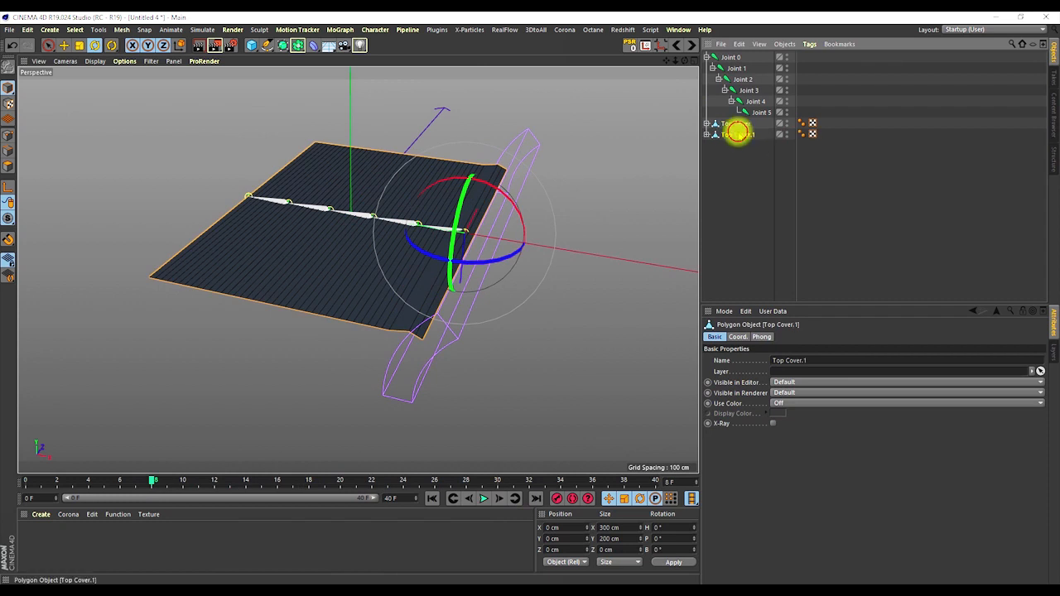
double_click(737, 133)
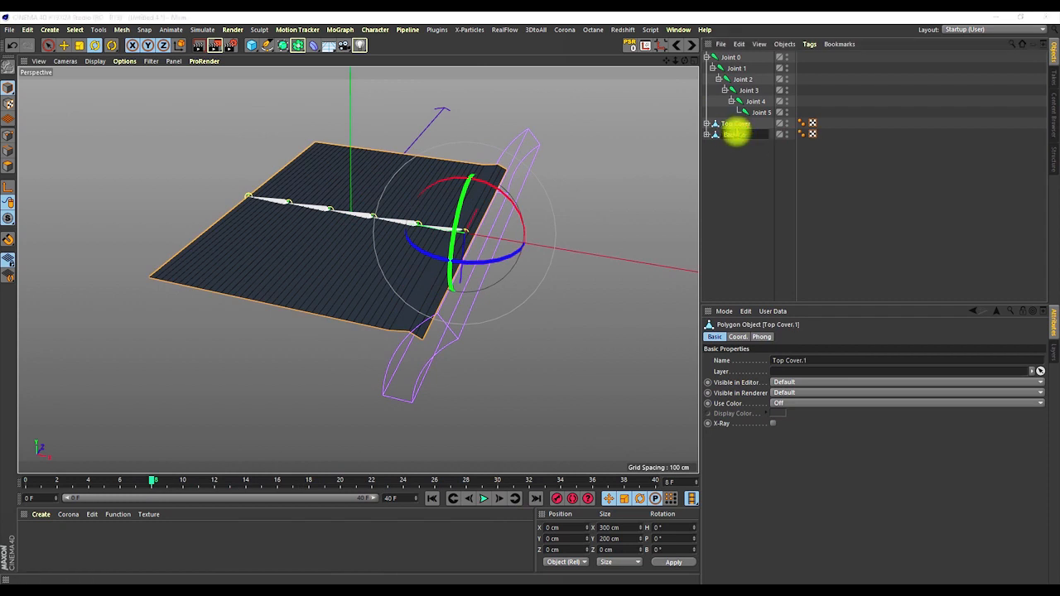
type("Back Cover")
key("Return")
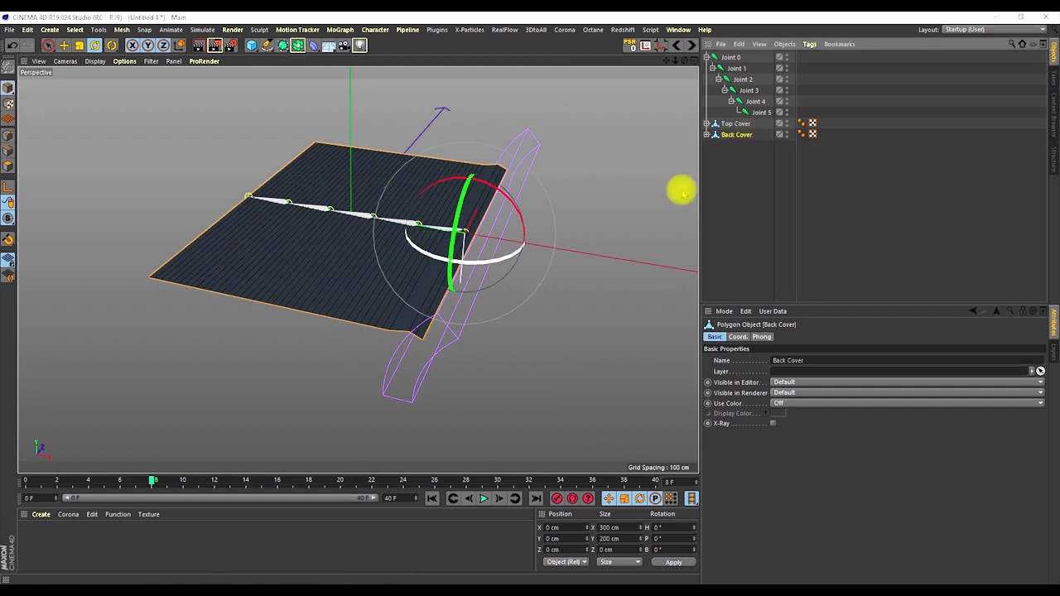
Rotate the Back Cover to a bank of -180° around the hinge and check both covers across the timeline
left_click_drag(418, 245, 503, 225)
right_click_drag(447, 272, 403, 277, "alt")
mouse_move(389, 279)
left_mouse_down("alt")
mouse_move(362, 231)
mouse_move(393, 220)
mouse_move(386, 299)
left_mouse_up("alt")
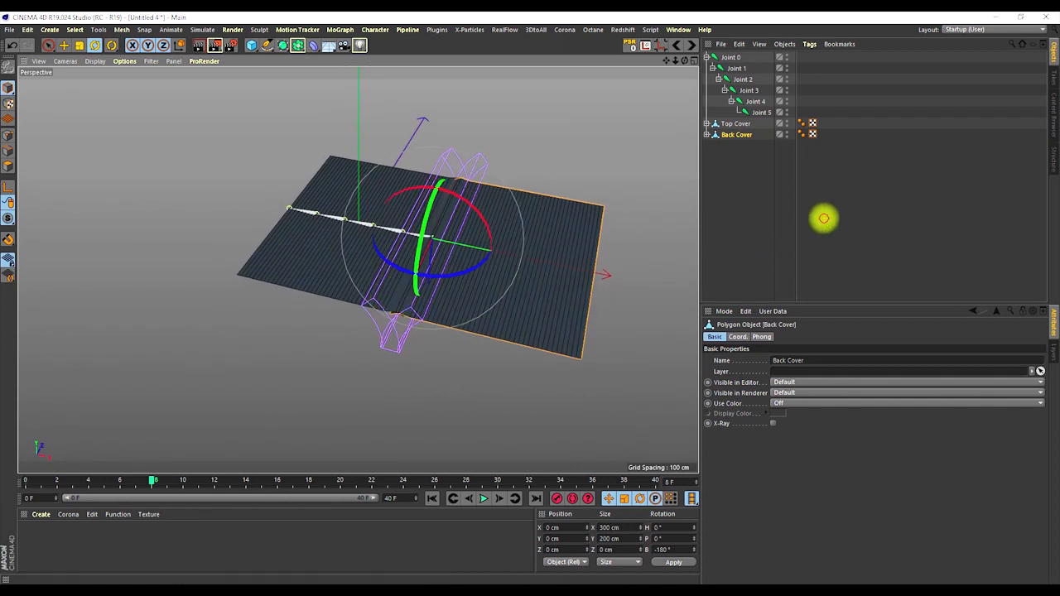
left_click(824, 220)
left_click_drag(150, 483, 502, 513)
left_click_drag(381, 537, 643, 472)
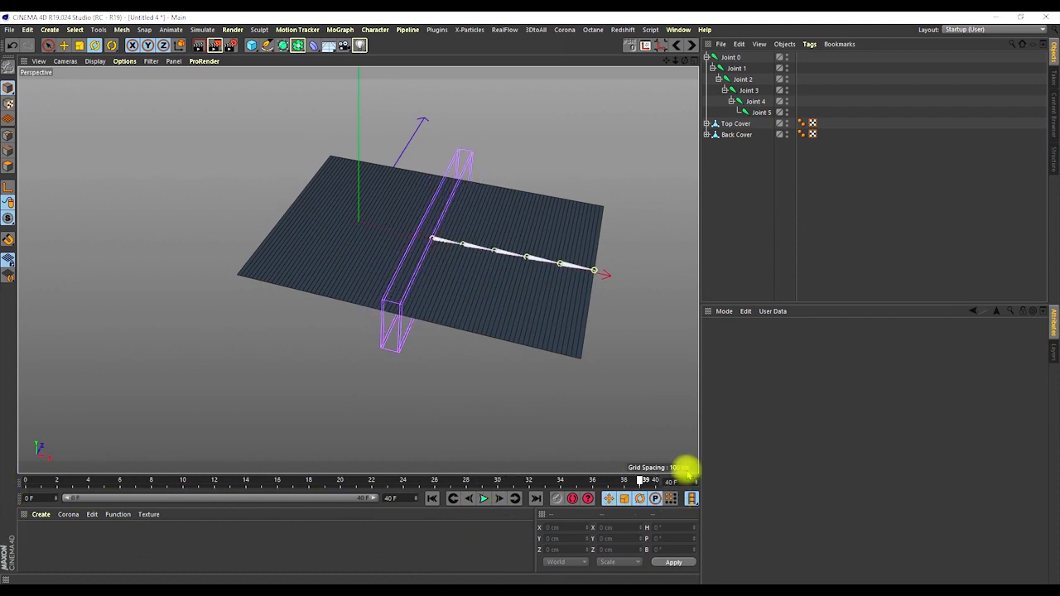
left_click_drag(400, 273, 383, 268, "alt")
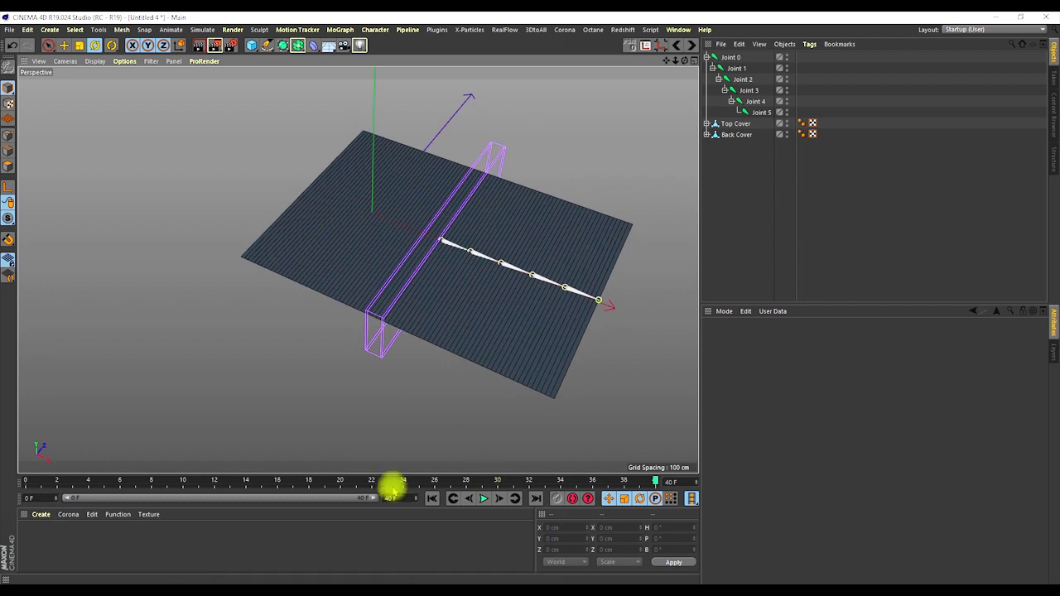
left_click(431, 498)
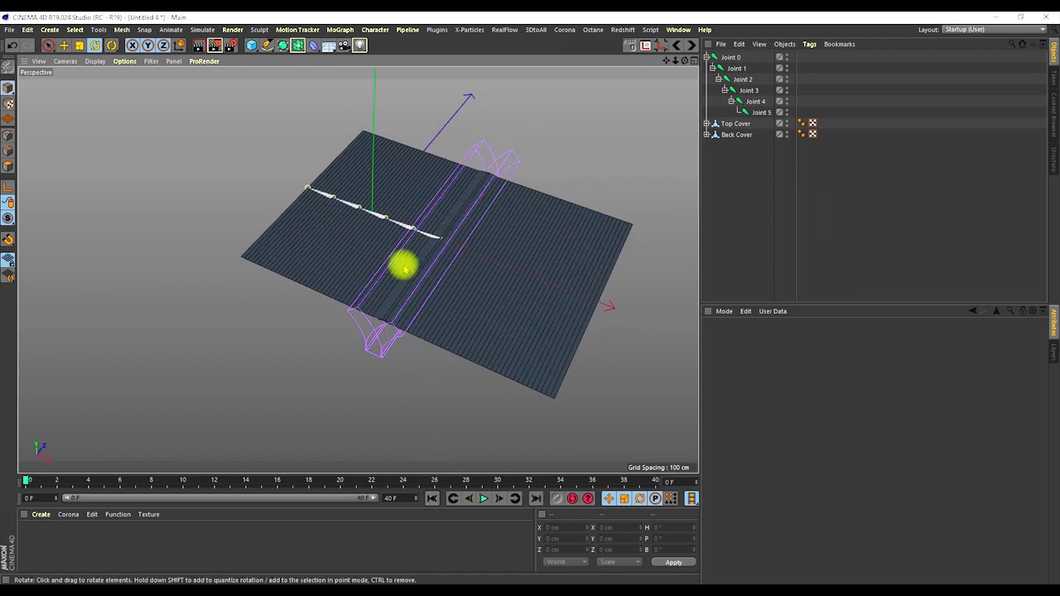
Hide the Back Cover in both the editor and the renderer
scroll(405, 241, "up", 4)
left_click(786, 132)
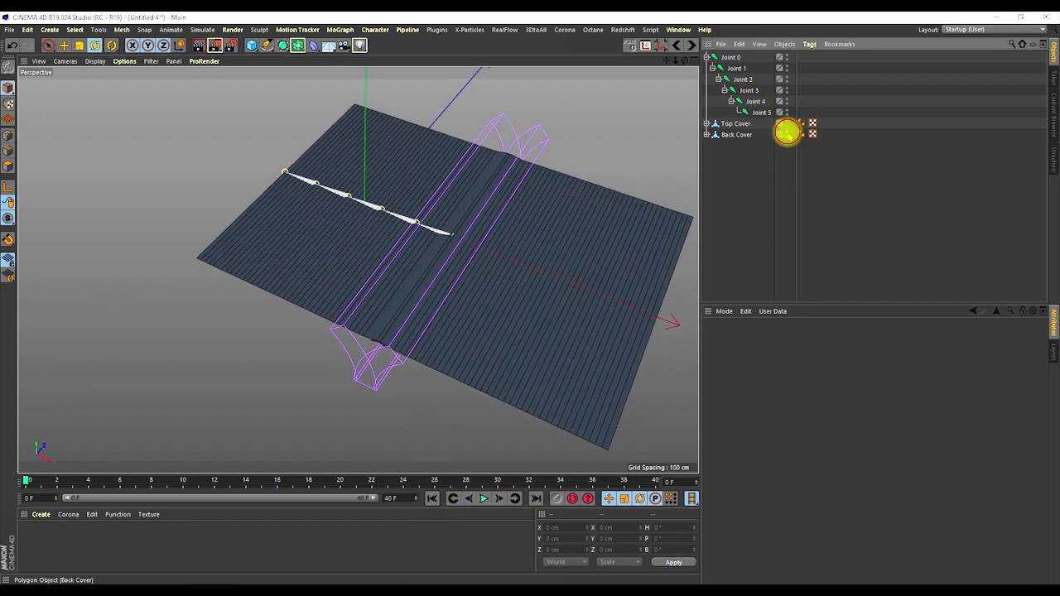
left_click_drag(351, 230, 390, 237, "alt")
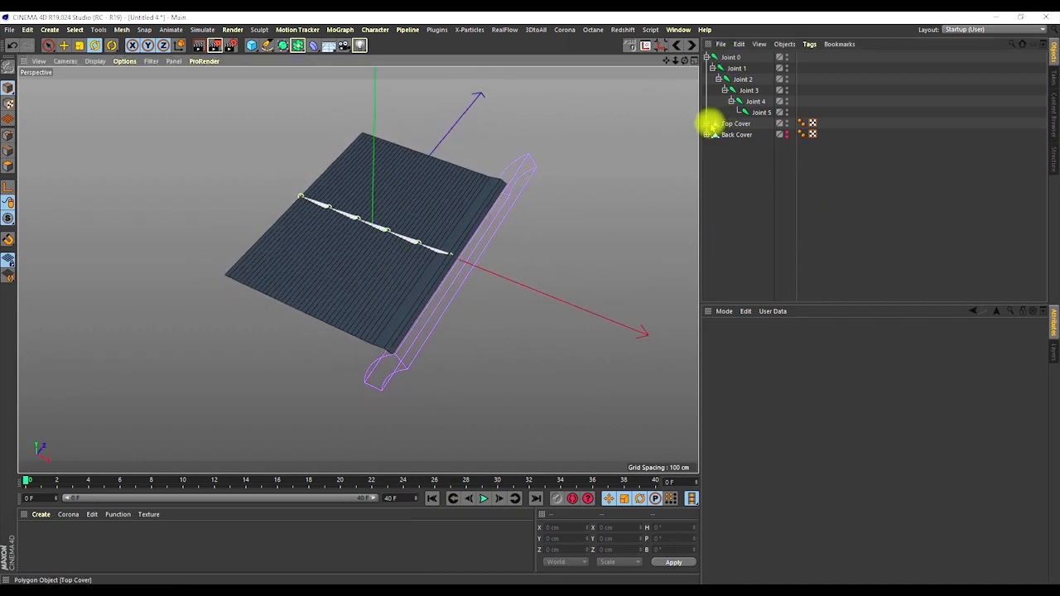
Bind Joint 0 through Joint 5 to the Top Cover and scrub the timeline to check how the hinge deforms
left_click(756, 111)
left_click(732, 56, "shift")
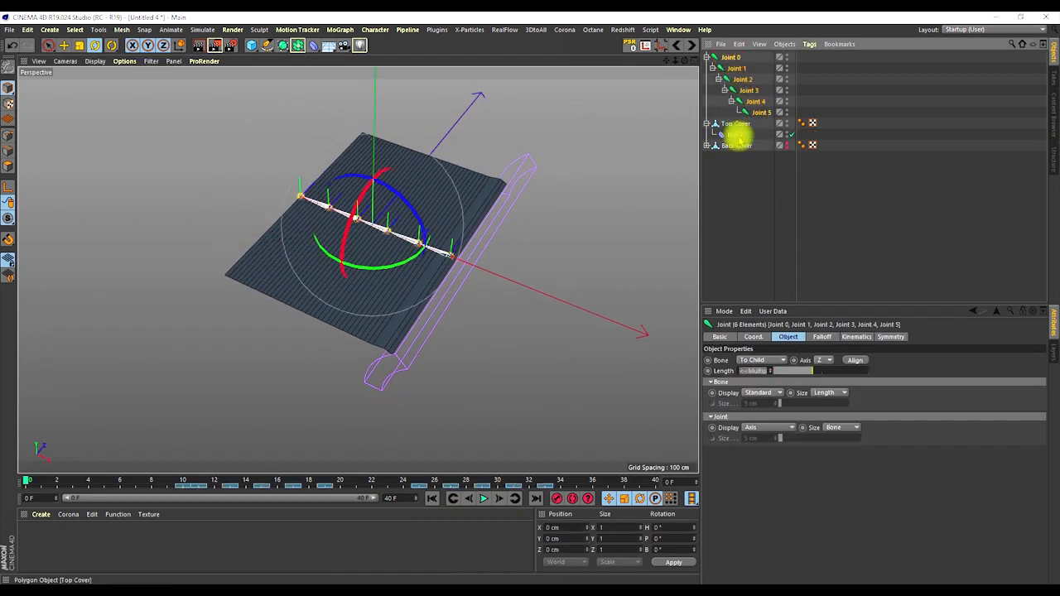
left_click(732, 124, "ctrl")
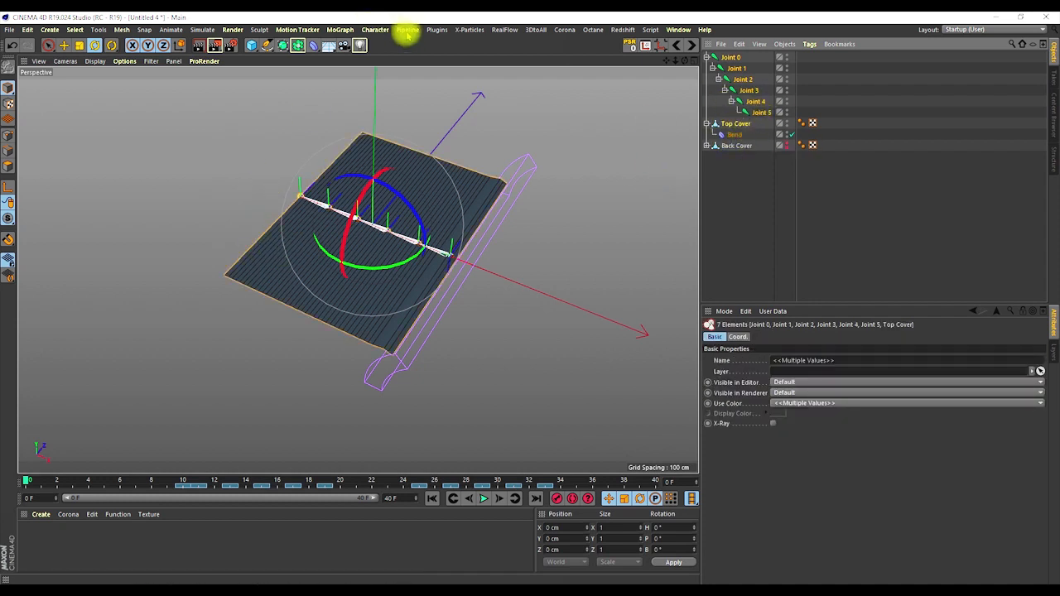
left_click(376, 31)
mouse_move(390, 57)
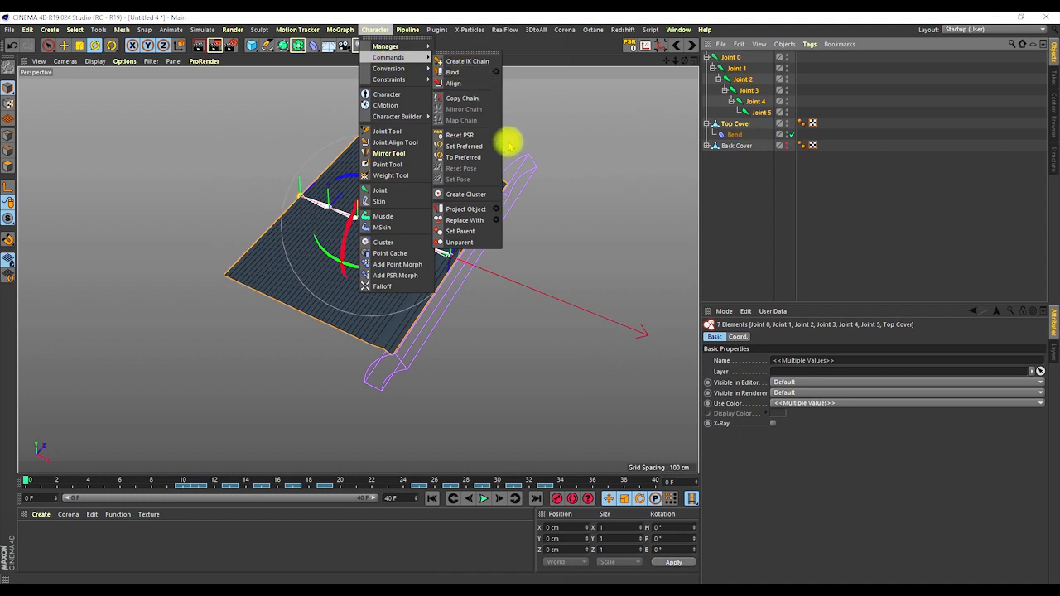
left_click(457, 72)
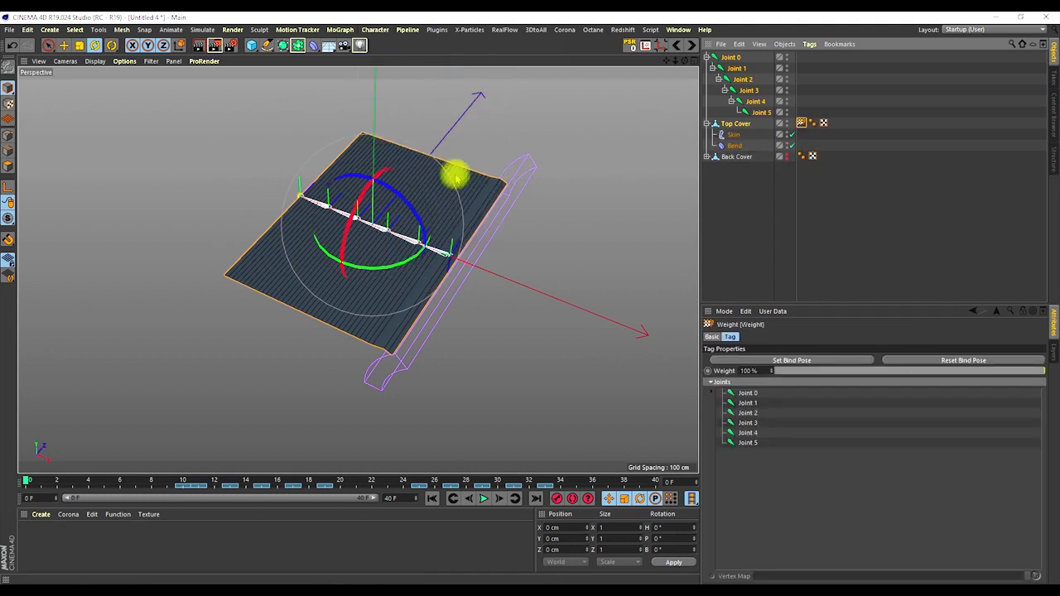
left_click(840, 102)
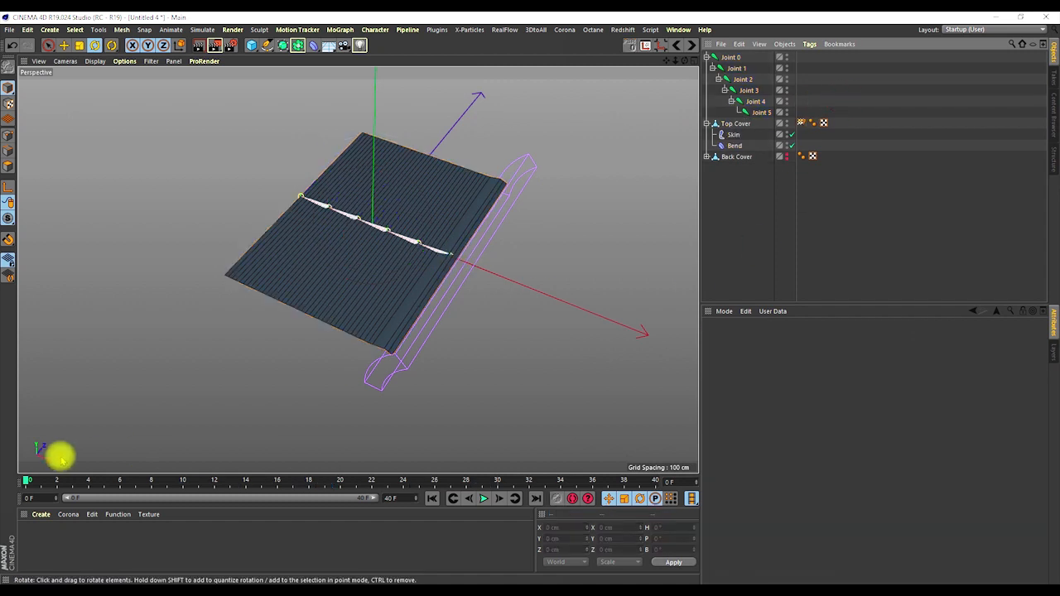
left_click_drag(27, 480, 70, 485)
left_click_drag(150, 495, 286, 501)
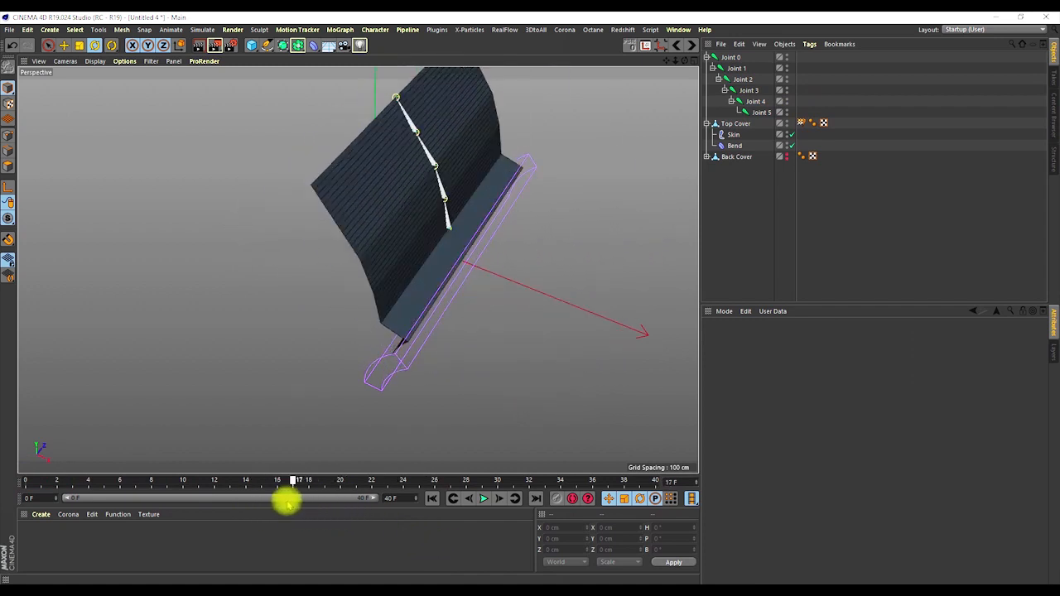
mouse_move(428, 274)
left_mouse_down("alt")
mouse_move(438, 185)
mouse_move(443, 228)
mouse_move(442, 193)
mouse_move(450, 207)
mouse_move(428, 293)
left_mouse_up("alt")
scroll(428, 290, "up", 3)
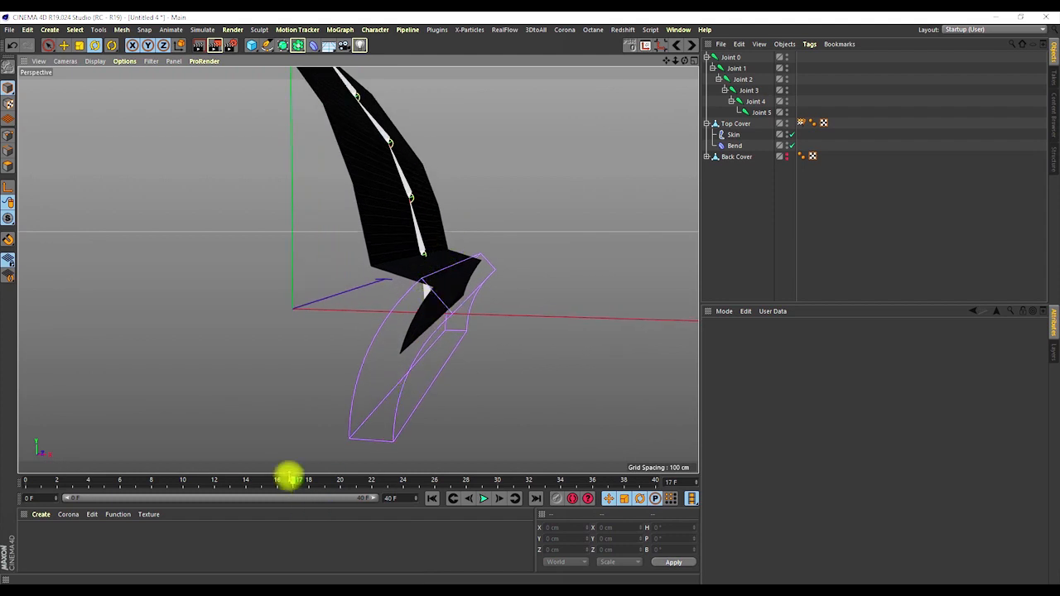
left_click_drag(292, 483, 262, 479)
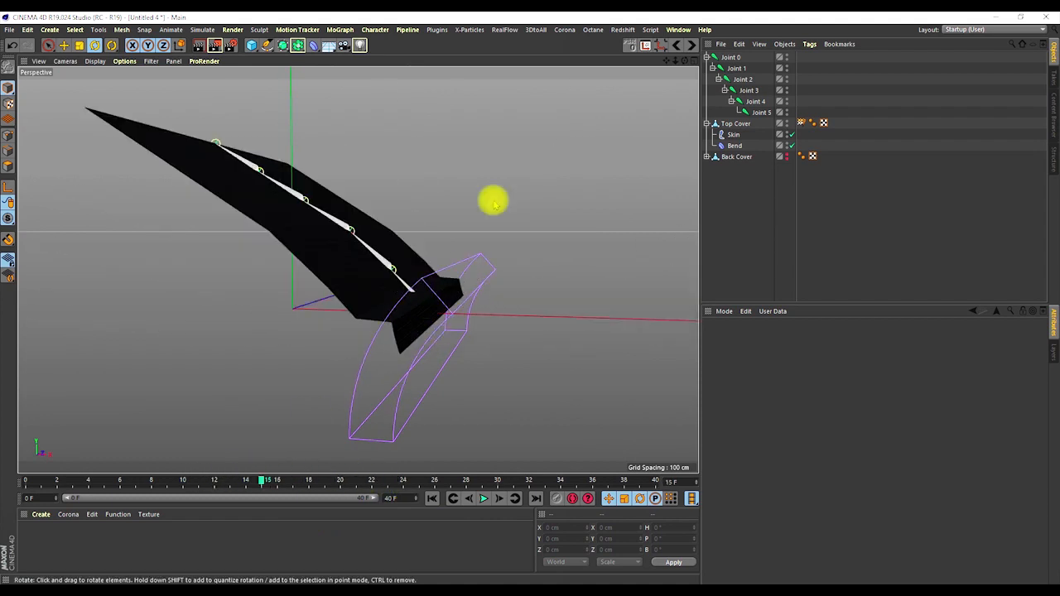
Reduce the Top Cover Bend's size to 8 cm by 26 cm, keeping its 344 cm length
left_click(736, 147)
left_click_drag(512, 310, 530, 331, "alt")
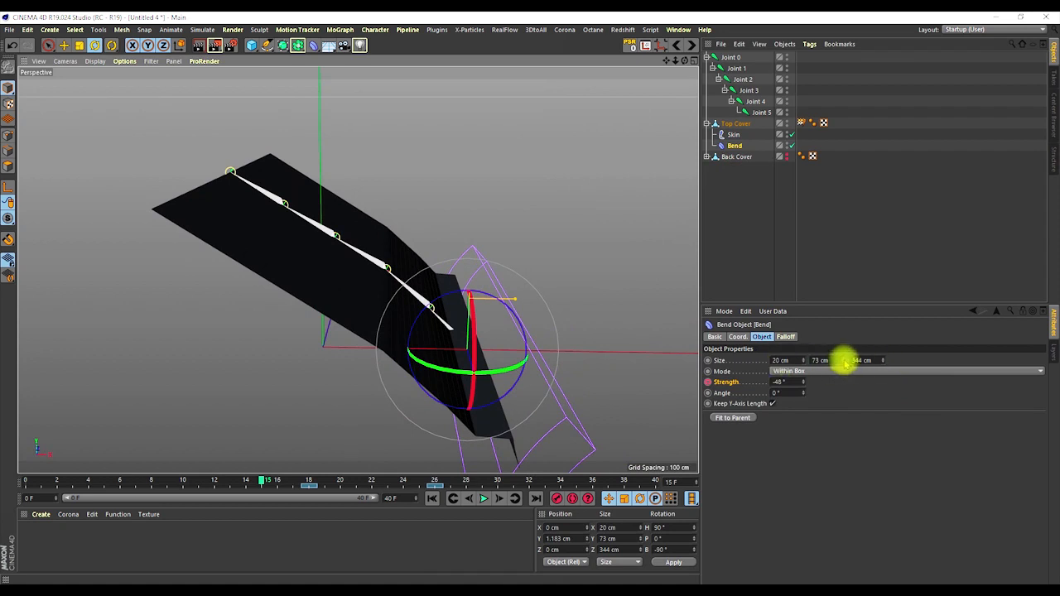
left_click_drag(845, 360, 839, 393)
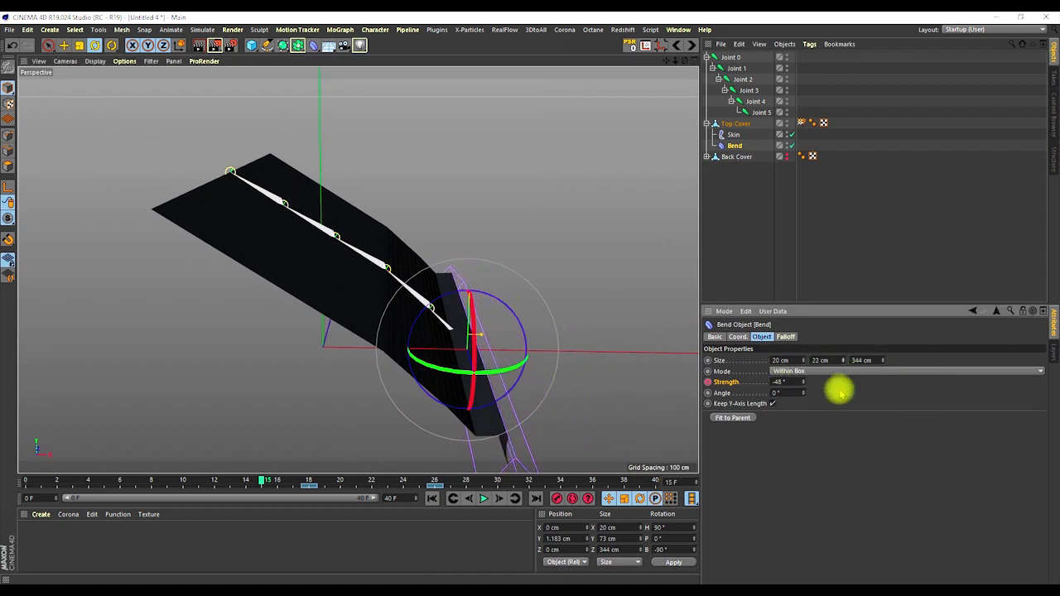
left_click_drag(502, 355, 392, 305, "alt")
left_click_drag(804, 361, 803, 373)
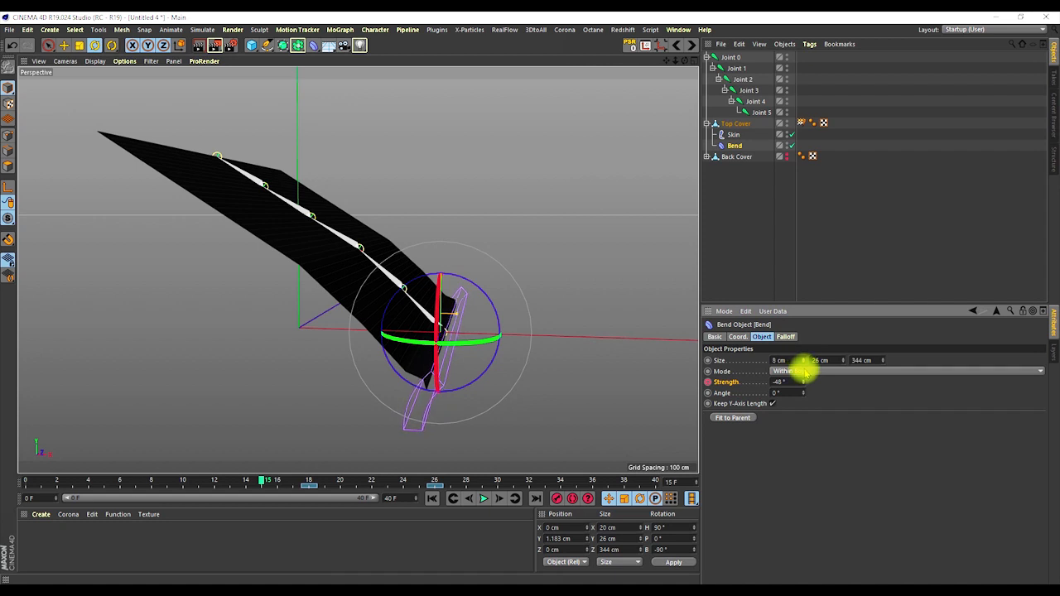
left_click(822, 361)
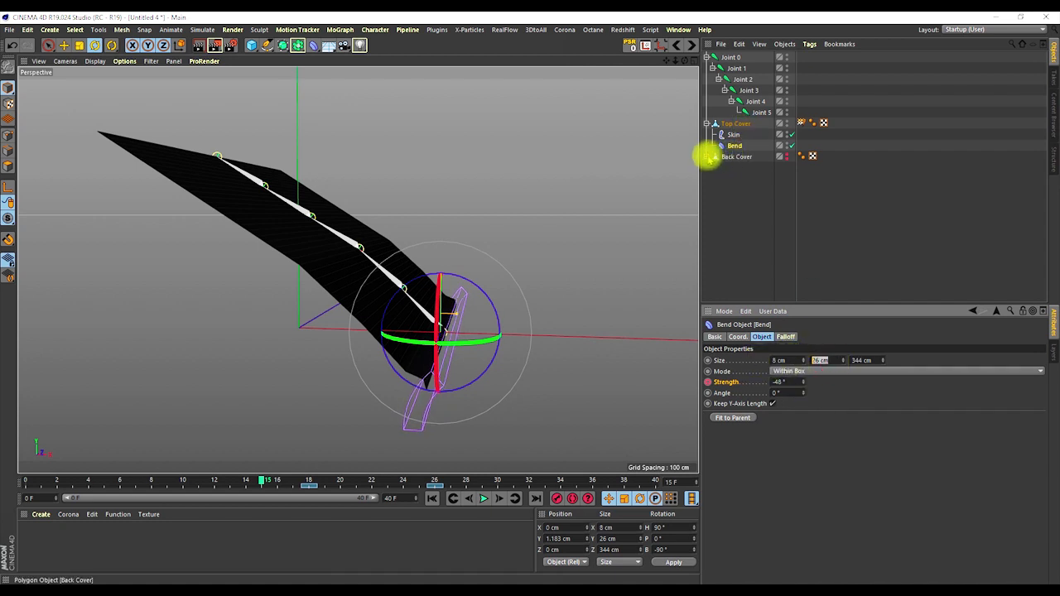
Set the Back Cover Bend's first two size values to 8 cm and 26 cm
left_click(708, 157)
left_click(734, 168)
left_click_drag(793, 361, 776, 362)
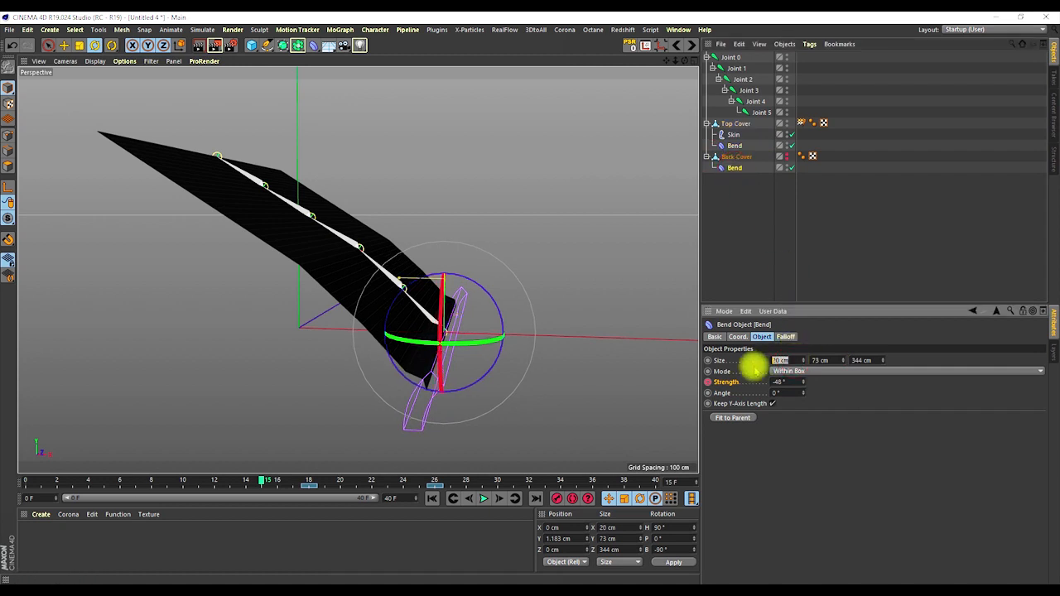
type("8")
left_click(828, 361)
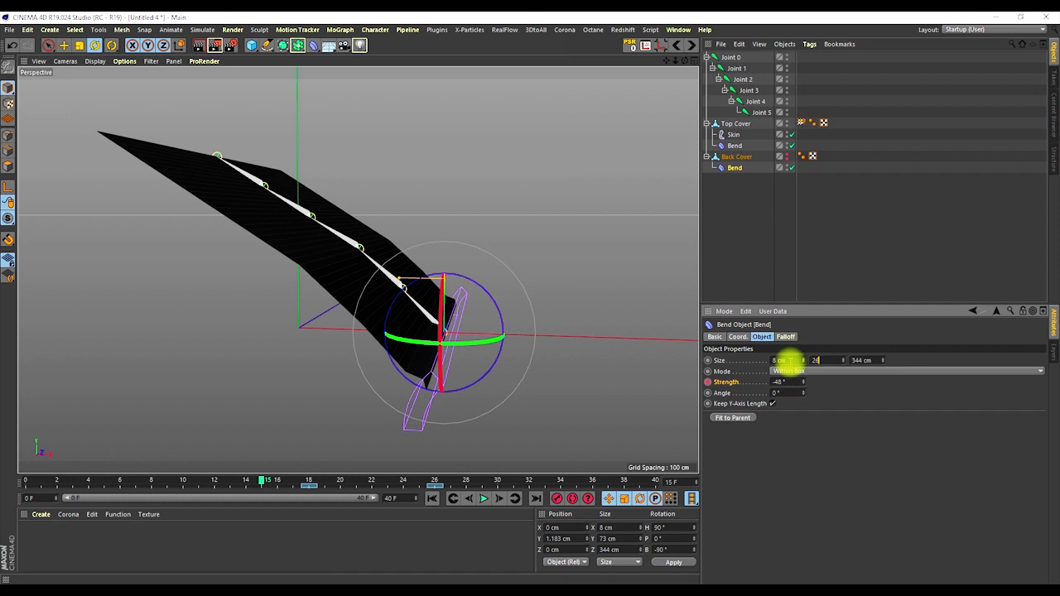
key("Return")
Switch the viewport to Gouraud shading without lines and examine the Top Cover's curvature around frames 16 and 17
left_click_drag(432, 346, 447, 448, "alt")
left_click_drag(265, 479, 281, 429)
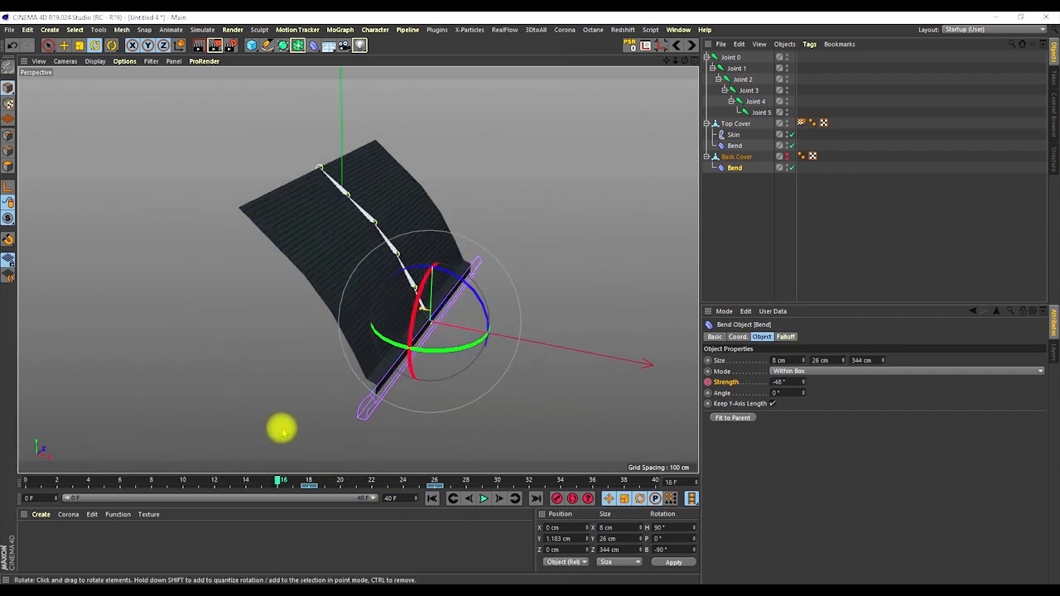
key("n")
key("a")
left_click_drag(413, 295, 338, 249, "alt")
right_click_drag(340, 233, 371, 198, "alt")
left_click_drag(386, 272, 293, 252, "alt")
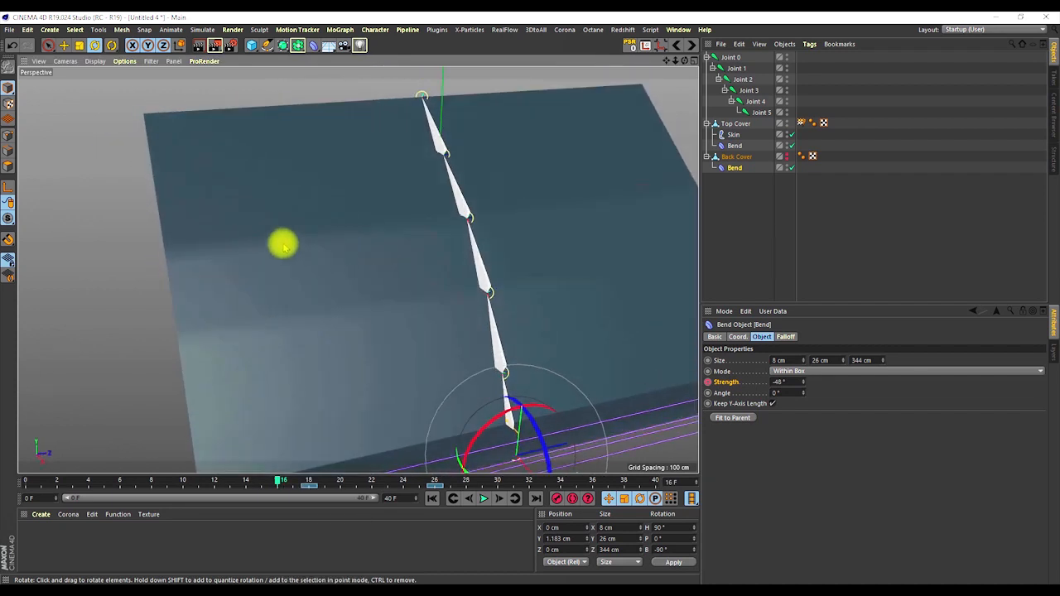
left_click_drag(342, 322, 563, 332, "alt")
left_click_drag(387, 321, 387, 401, "alt")
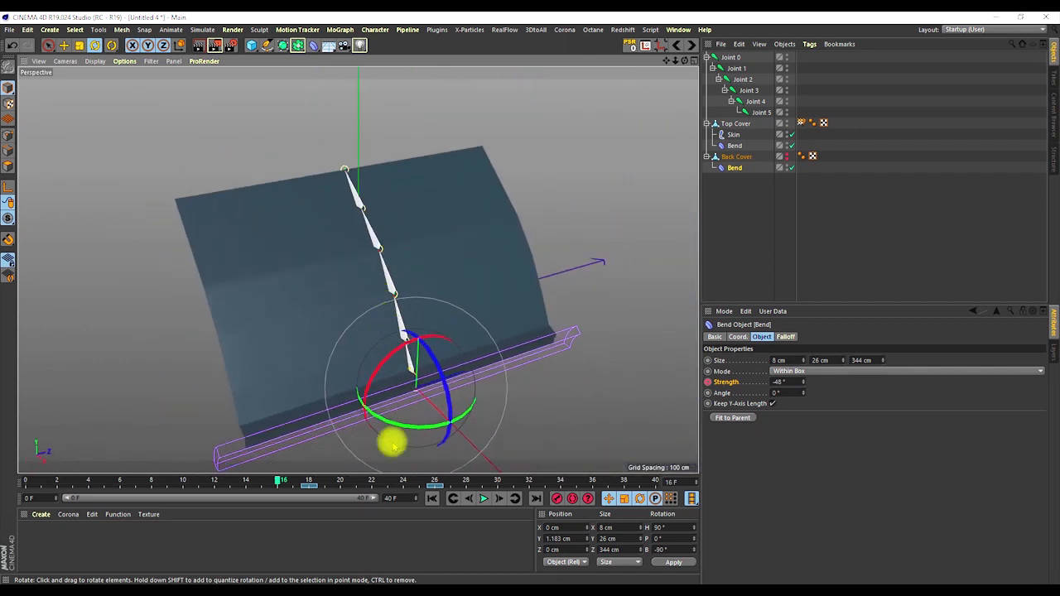
mouse_move(284, 483)
left_mouse_down()
mouse_move(307, 480)
mouse_move(276, 474)
mouse_move(286, 473)
left_mouse_up()
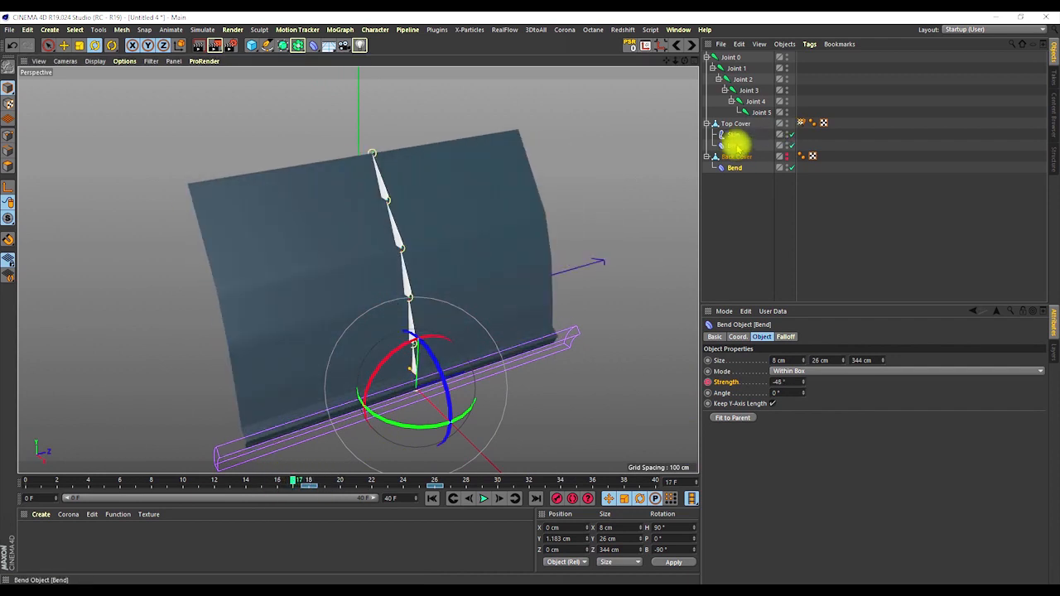
Activate the Weight tool from the Top Cover's Weight tag and display the combined weights of Joint 0 through Joint 5
left_click(732, 134)
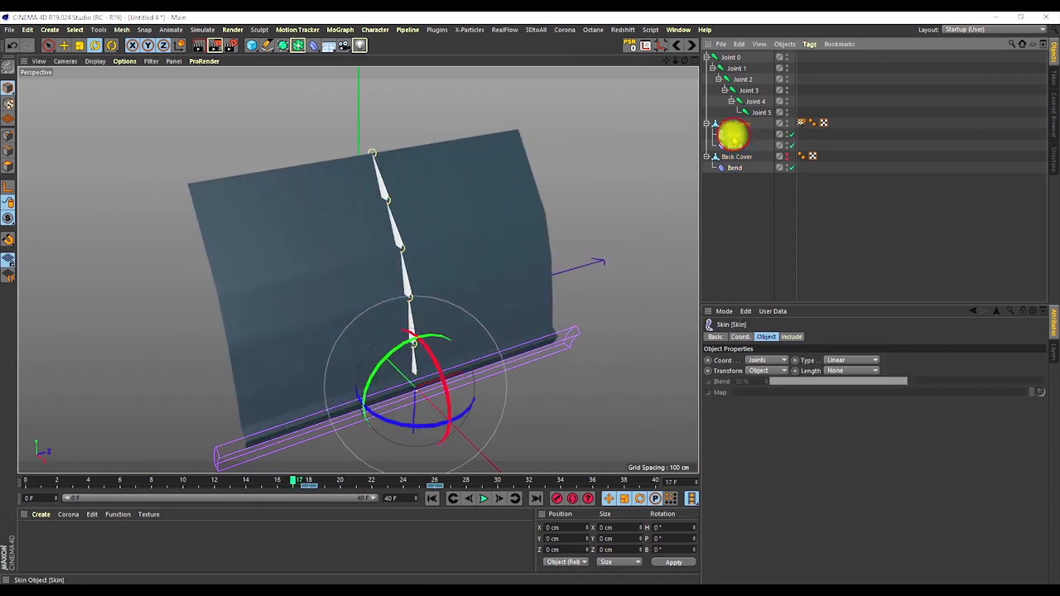
left_click(803, 123)
left_click(735, 391)
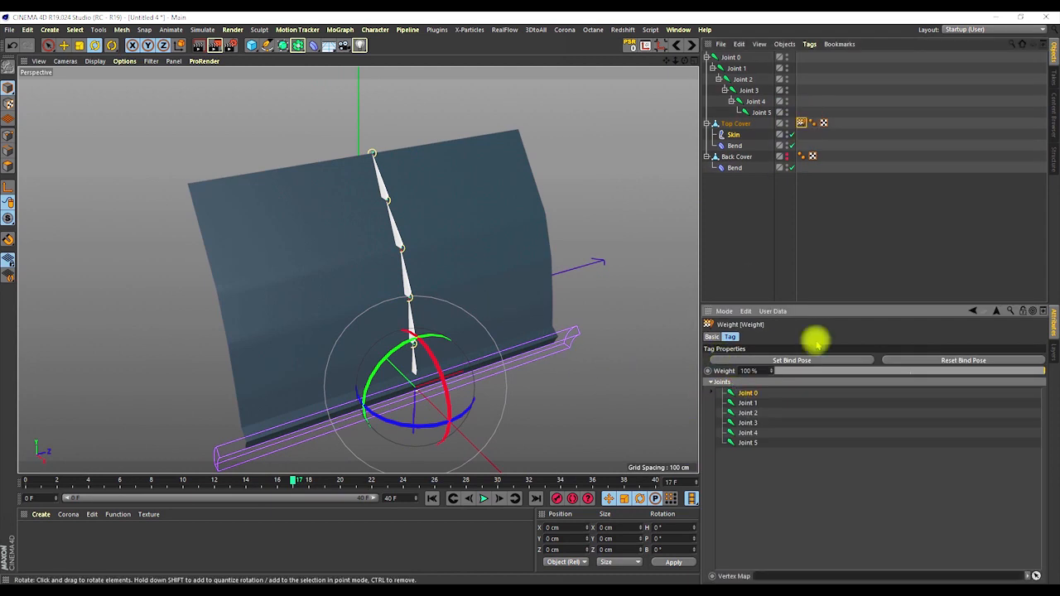
double_click(802, 122)
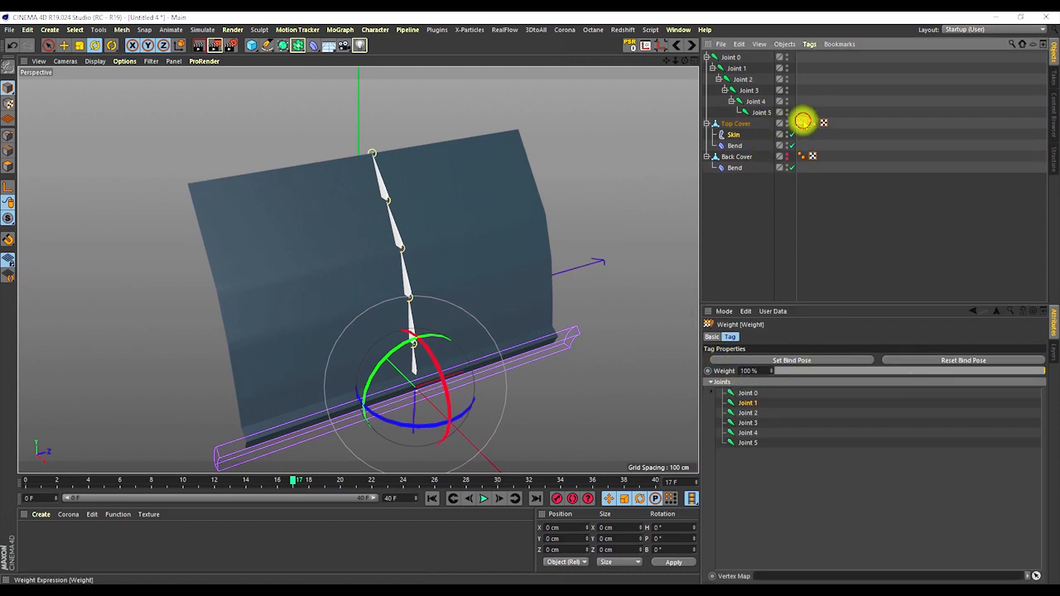
left_click_drag(446, 326, 435, 320, "alt")
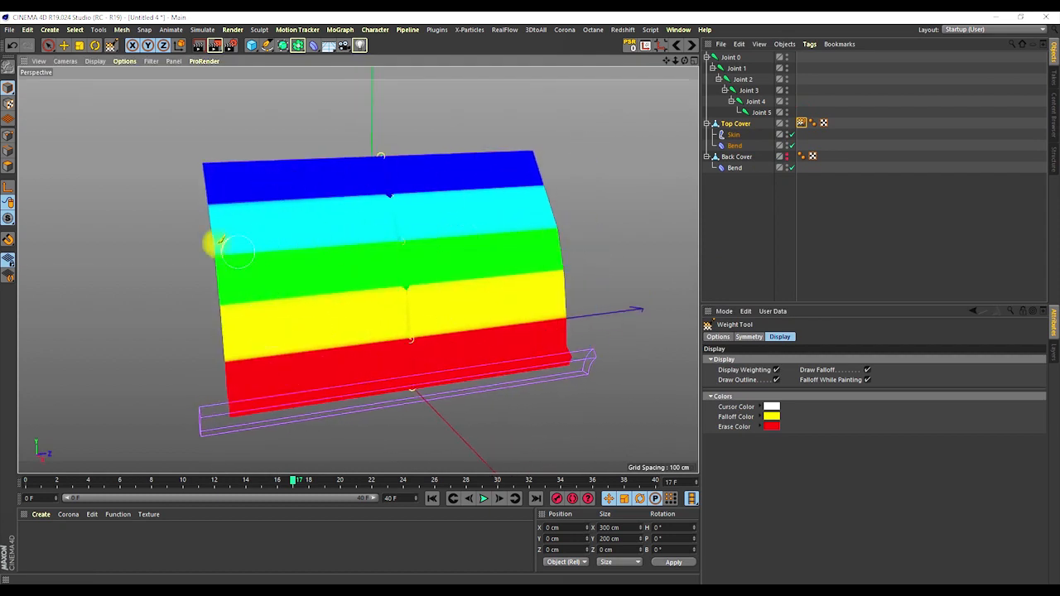
mouse_move(351, 248)
left_mouse_down("alt")
mouse_move(502, 230)
mouse_move(350, 252)
mouse_move(611, 252)
left_mouse_up("alt")
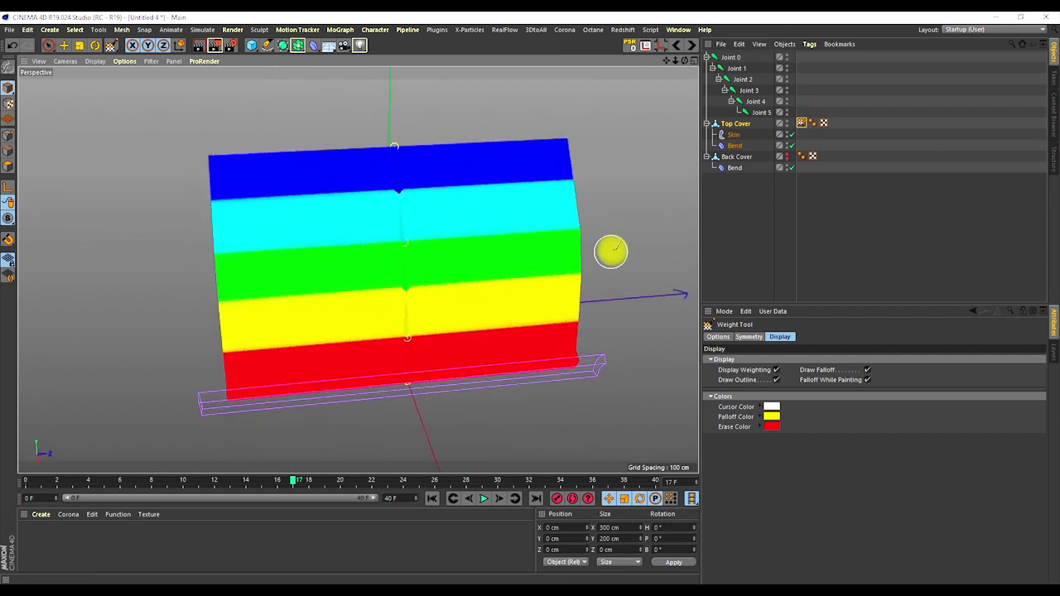
left_click(731, 57)
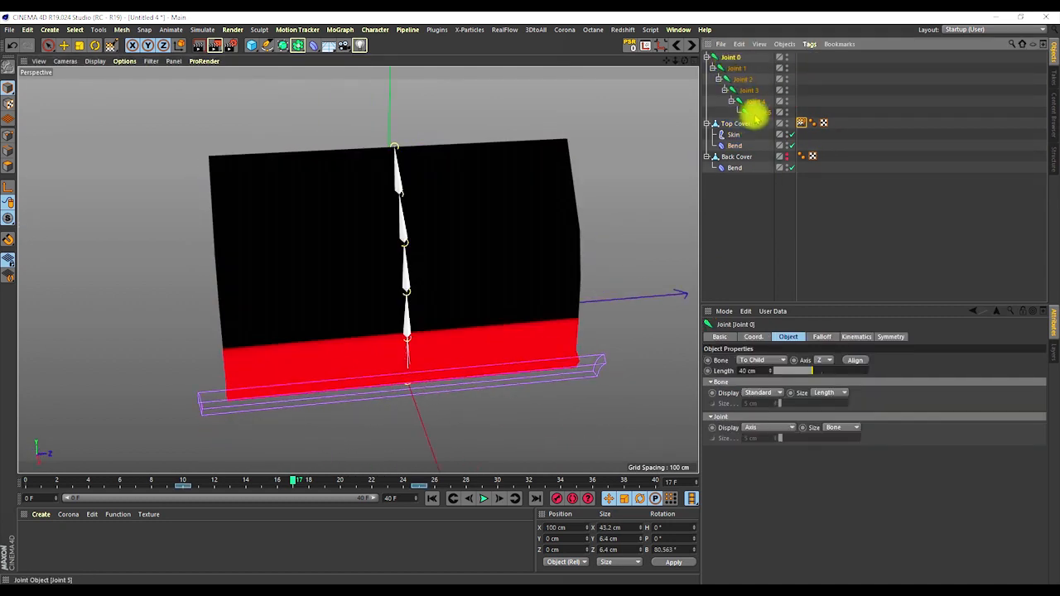
left_click(756, 112, "shift")
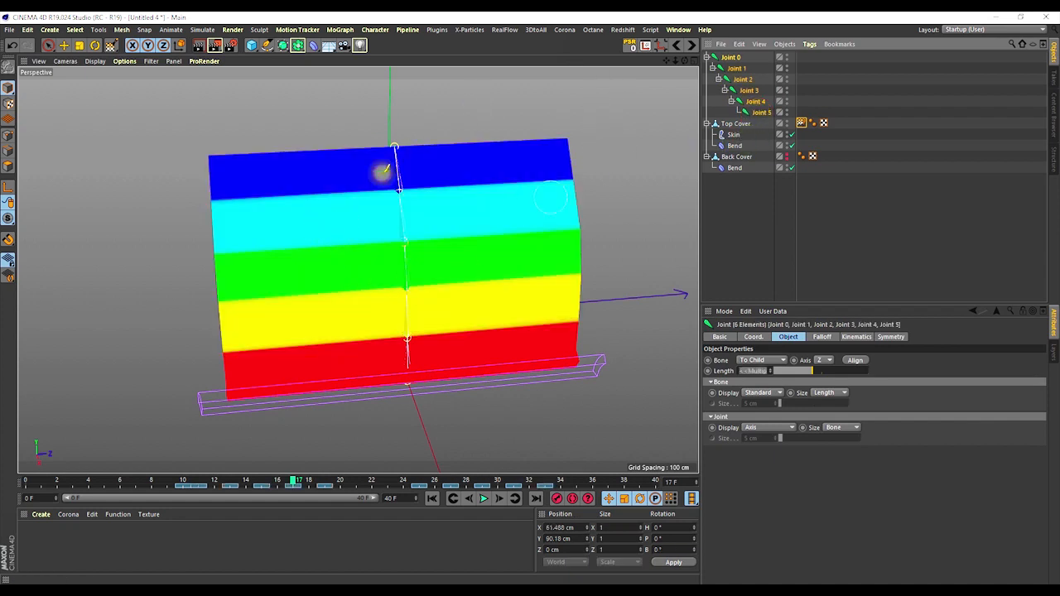
Set the Weight tool to Smooth mode at 100% strength and smooth the edge of Joint 0's weights across the Top Cover
left_click(729, 57)
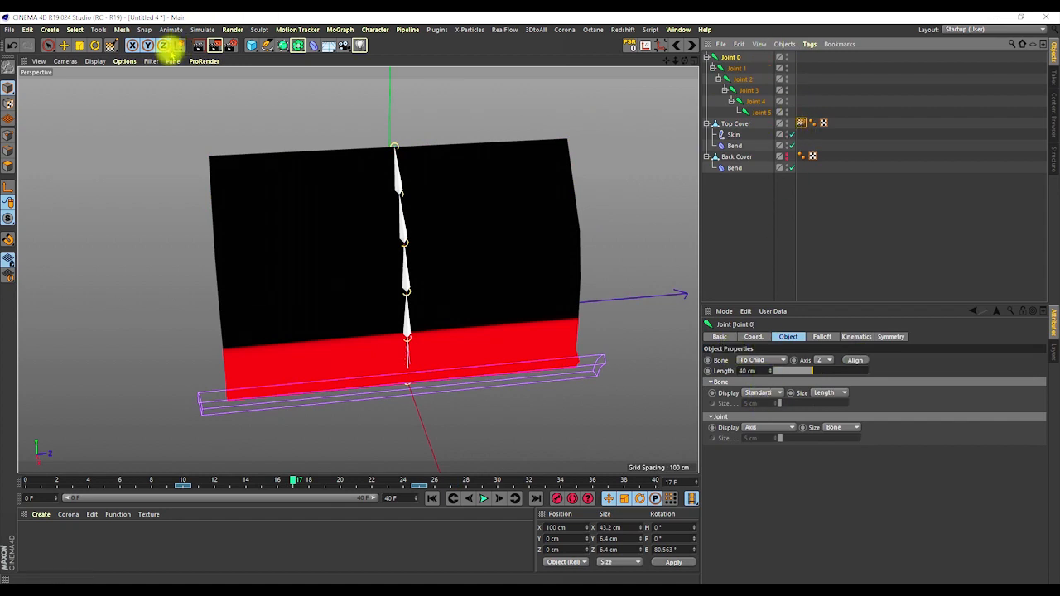
left_click_drag(111, 45, 132, 63)
left_click(719, 337)
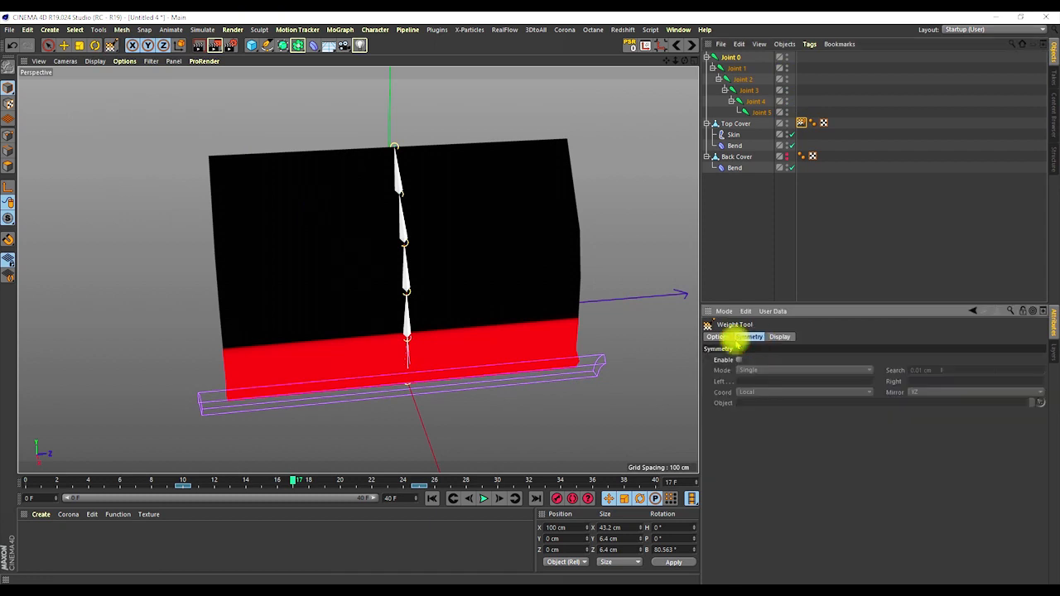
left_click(752, 380)
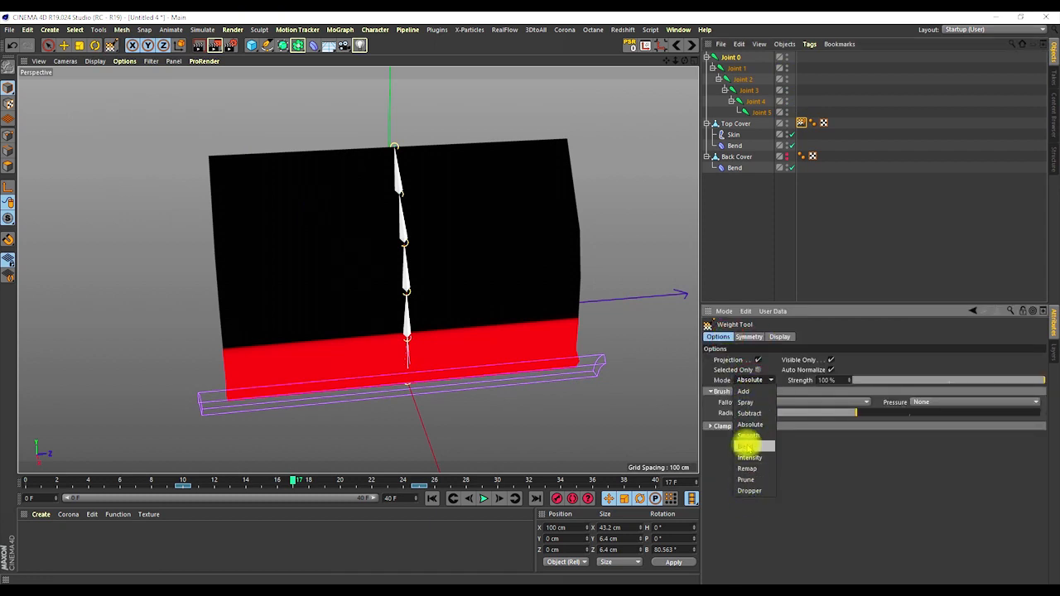
left_click(749, 435)
mouse_move(544, 324)
left_mouse_down()
mouse_move(480, 326)
mouse_move(561, 315)
mouse_move(205, 329)
left_mouse_up()
Select Joint 0 through Joint 5 and smooth the boundaries between their weight bands using a brush radius of 40
left_click(798, 68)
left_click(758, 112, "shift")
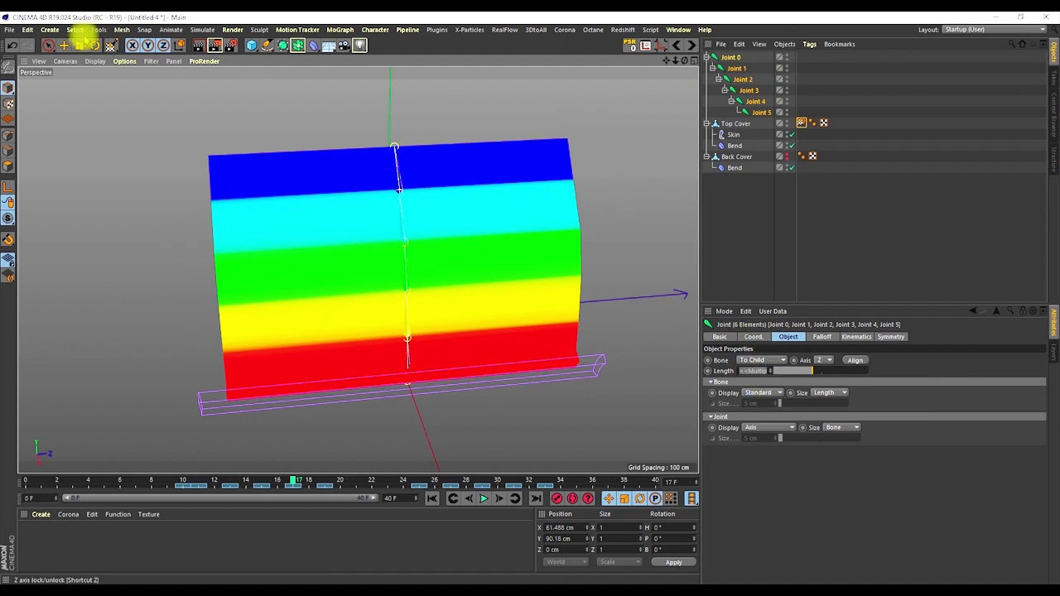
left_click(109, 45)
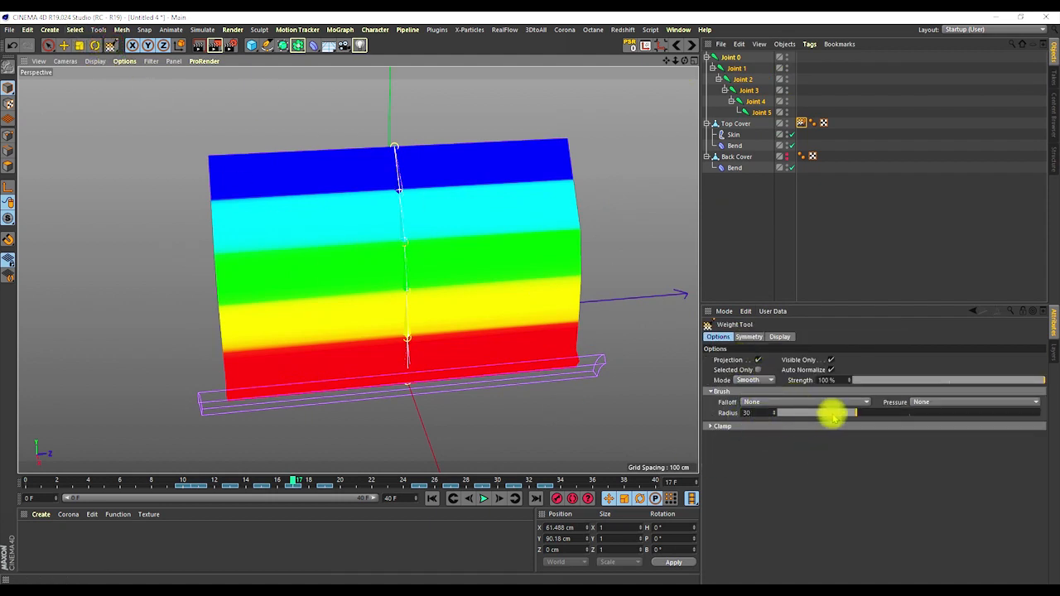
left_click_drag(859, 418, 880, 417)
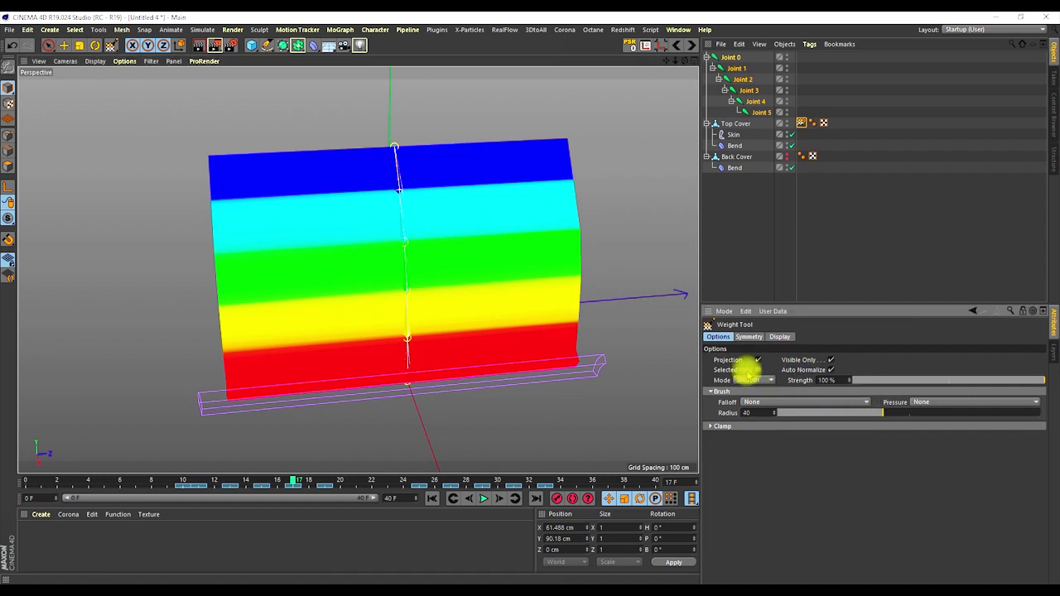
left_click_drag(547, 184, 304, 192)
left_click_drag(507, 186, 563, 196)
mouse_move(556, 238)
left_mouse_down()
mouse_move(423, 232)
mouse_move(266, 246)
left_mouse_up()
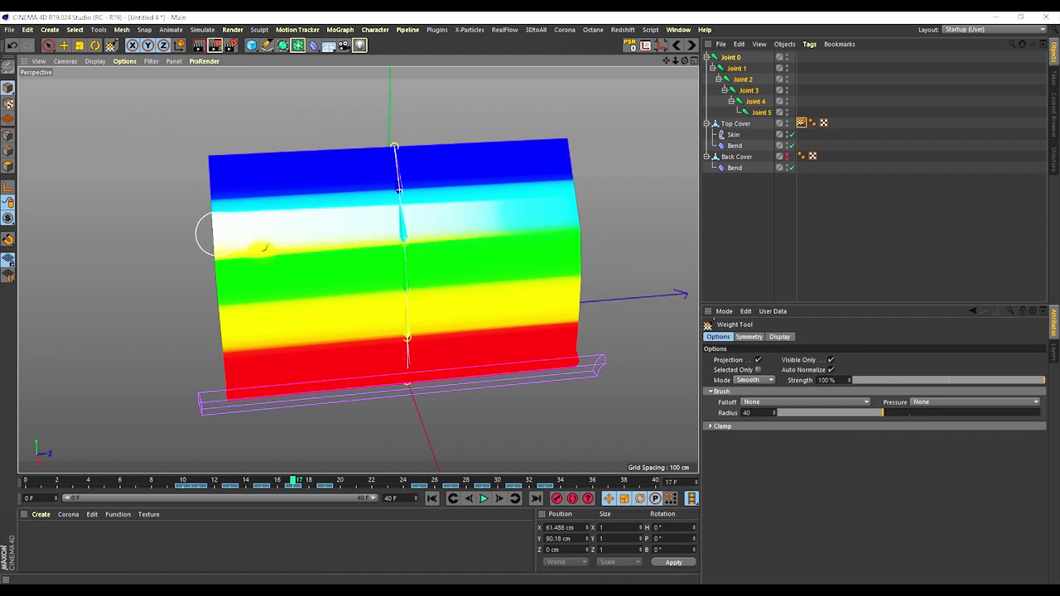
mouse_move(280, 330)
left_mouse_down()
mouse_move(192, 338)
mouse_move(594, 320)
left_mouse_up()
left_click_drag(353, 182, 194, 193)
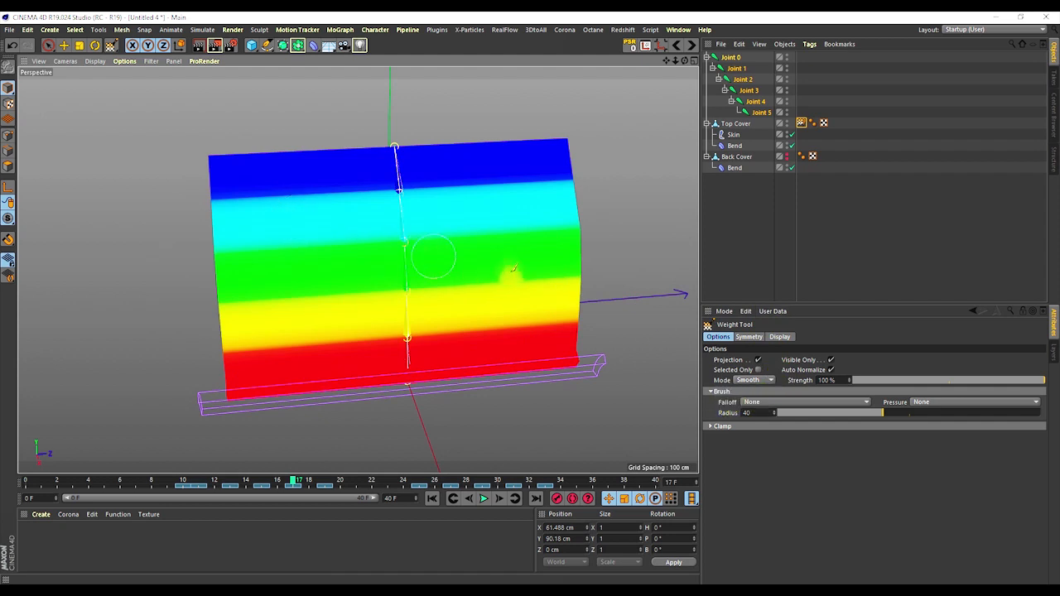
Increase the smoothing brush radius to 65 and blend the joint weight bands further across the whole Top Cover
left_click_drag(891, 417, 946, 414)
mouse_move(550, 153)
left_mouse_down()
mouse_move(176, 149)
mouse_move(213, 174)
left_mouse_up()
left_click_drag(513, 237, 580, 241)
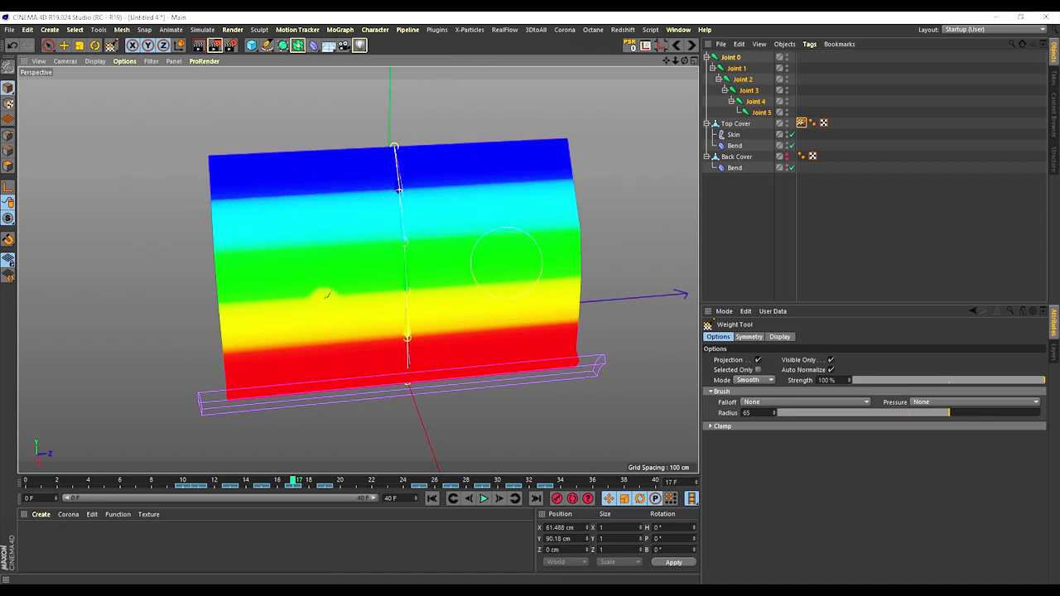
mouse_move(602, 331)
left_mouse_down()
mouse_move(564, 373)
mouse_move(644, 303)
mouse_move(592, 176)
mouse_move(572, 165)
mouse_move(314, 234)
mouse_move(331, 208)
mouse_move(235, 219)
mouse_move(591, 237)
mouse_move(381, 360)
left_mouse_up()
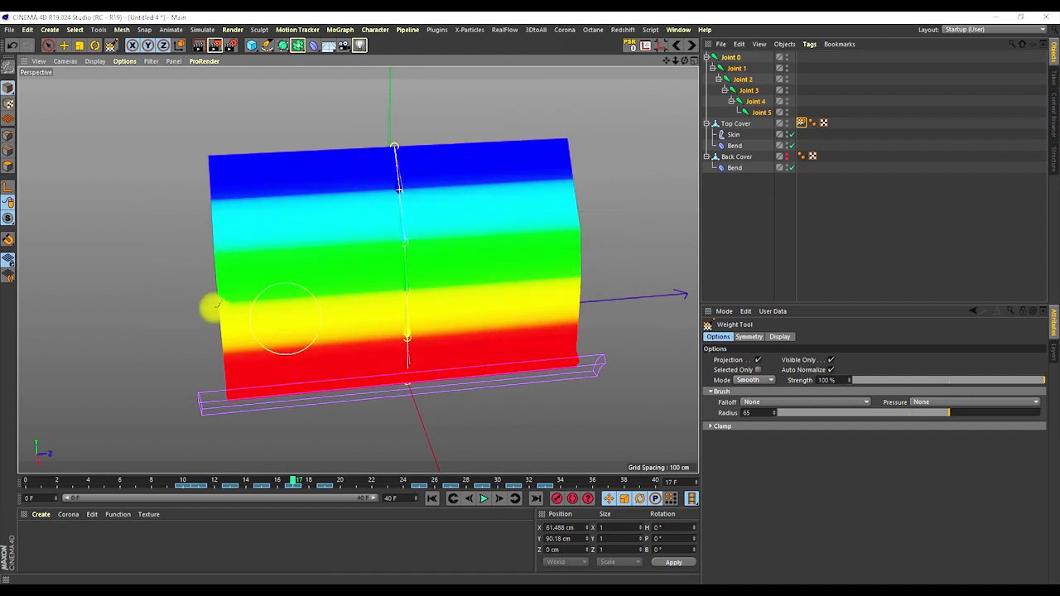
left_click_drag(520, 149, 186, 173)
left_click_drag(541, 272, 188, 290)
left_click_drag(522, 150, 203, 152)
left_click_drag(522, 259, 268, 262)
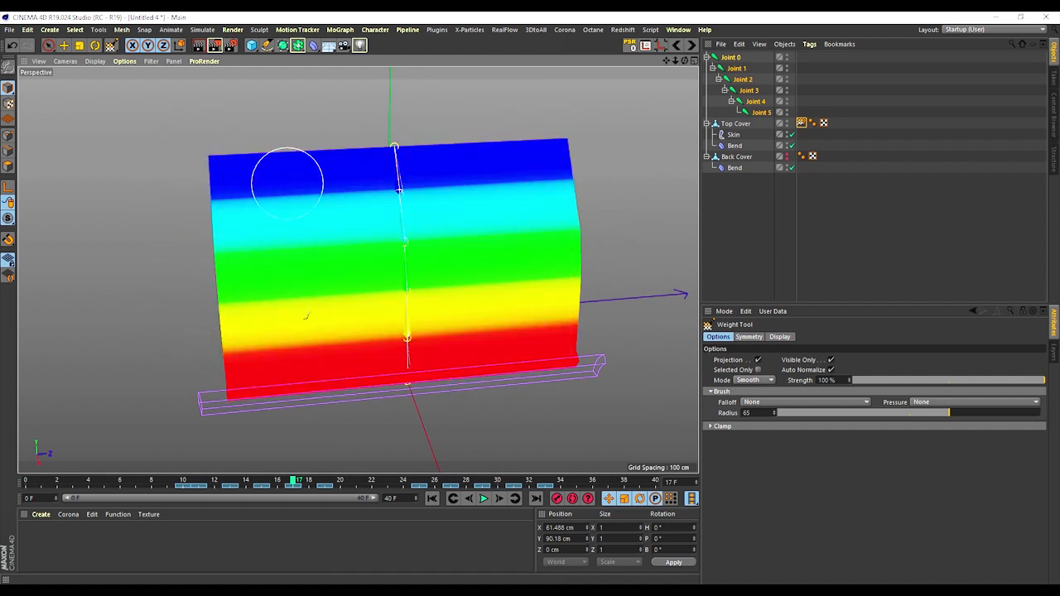
mouse_move(477, 190)
left_mouse_down()
mouse_move(568, 333)
mouse_move(448, 357)
mouse_move(236, 257)
mouse_move(539, 175)
mouse_move(580, 248)
mouse_move(568, 202)
mouse_move(177, 362)
mouse_move(454, 272)
mouse_move(421, 251)
mouse_move(524, 207)
mouse_move(439, 244)
mouse_move(547, 222)
left_mouse_up()
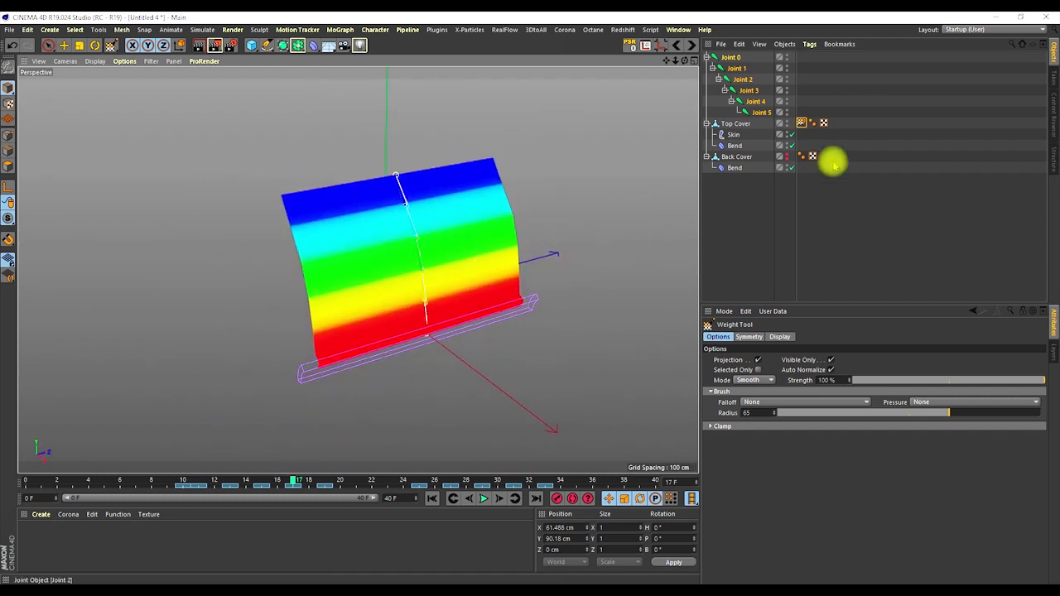
Deselect the joints and play the animation from the start to check the Top Cover's smoothed deformation
left_click(740, 211)
left_click_drag(319, 249, 431, 375, "alt")
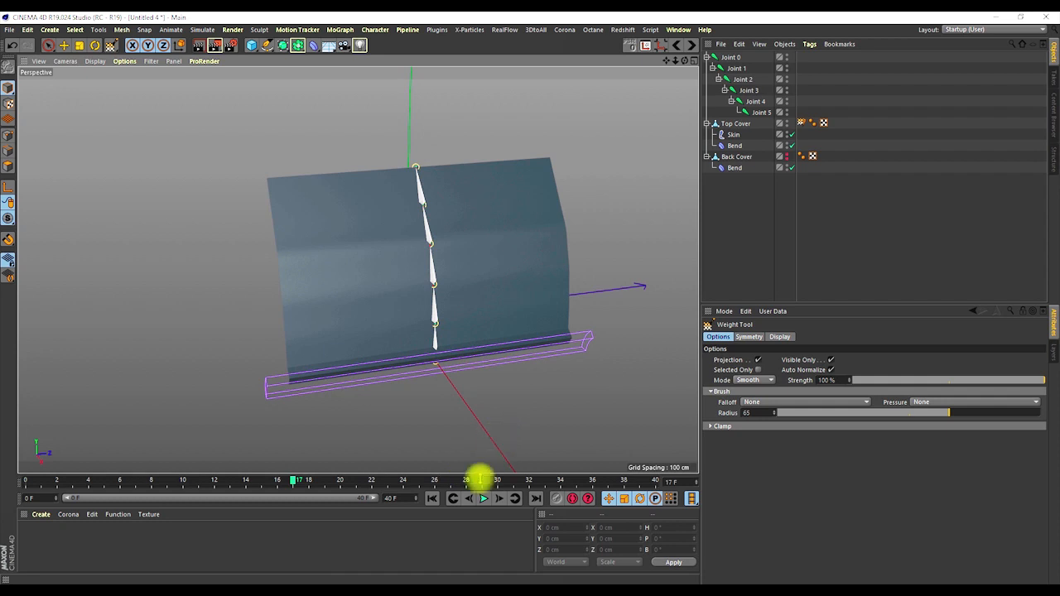
left_click(431, 498)
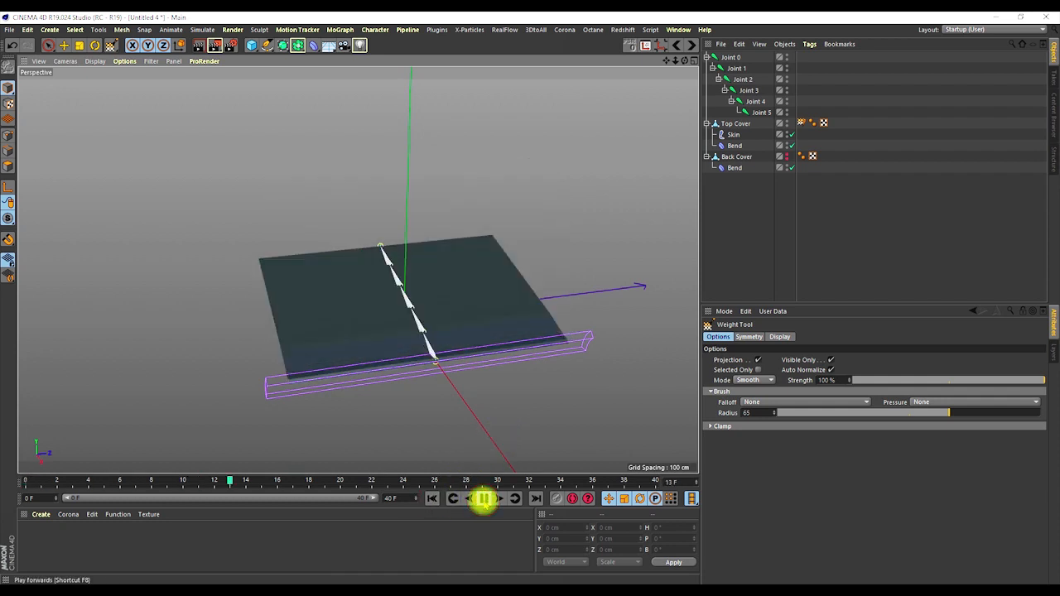
left_click(484, 498)
left_click(431, 499)
left_click_drag(395, 336, 476, 372, "alt")
Smooth the Top Cover weights joint by joint for Joint 2, Joint 1, Joint 0, Joint 3 and Joint 4, and clear the selection
left_click(736, 78)
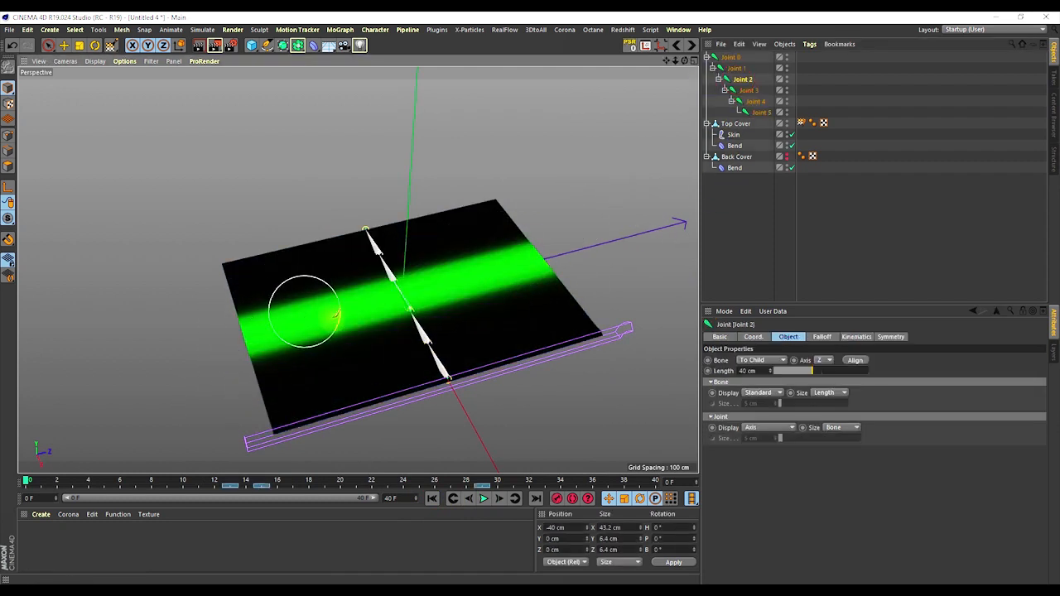
left_click(745, 82)
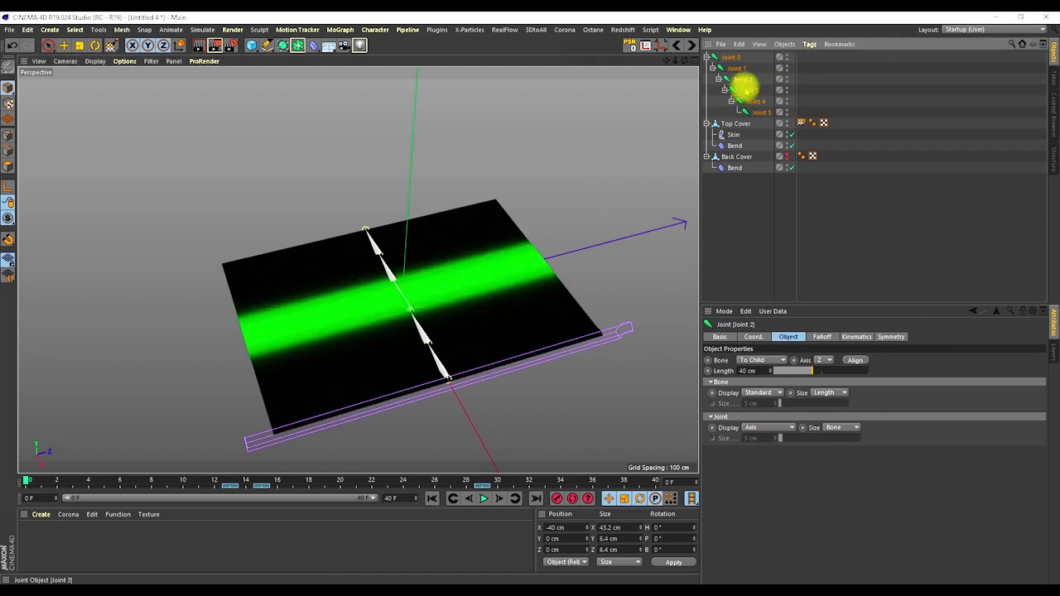
left_click(740, 67)
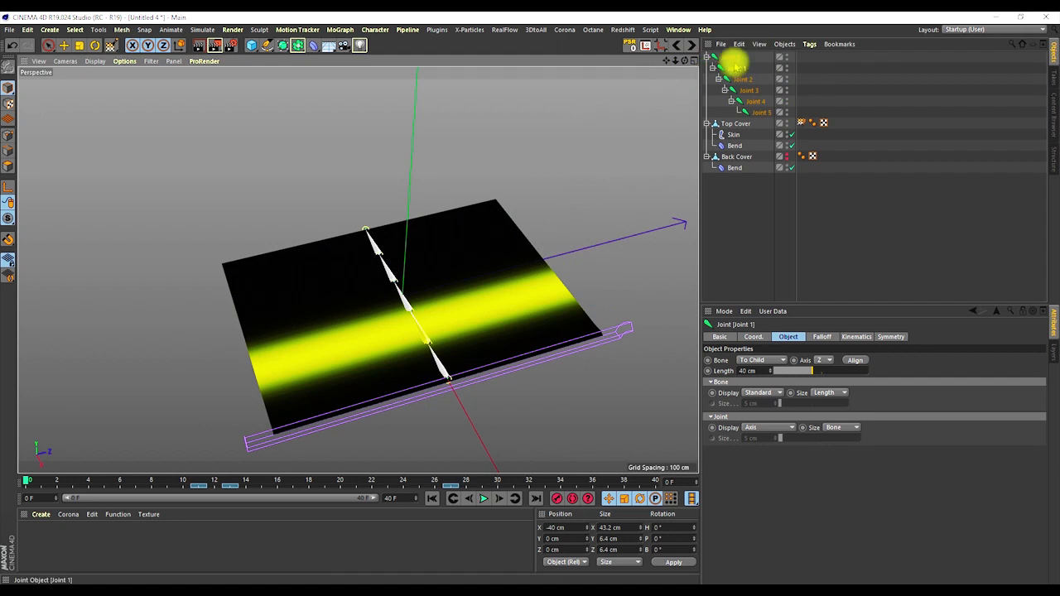
left_click(732, 57)
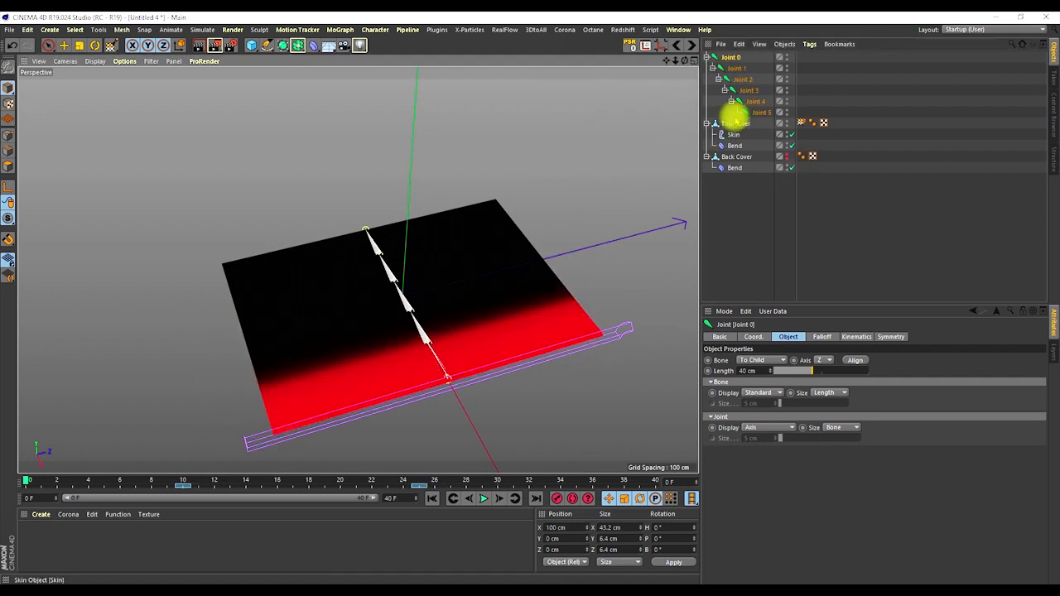
left_click(747, 91)
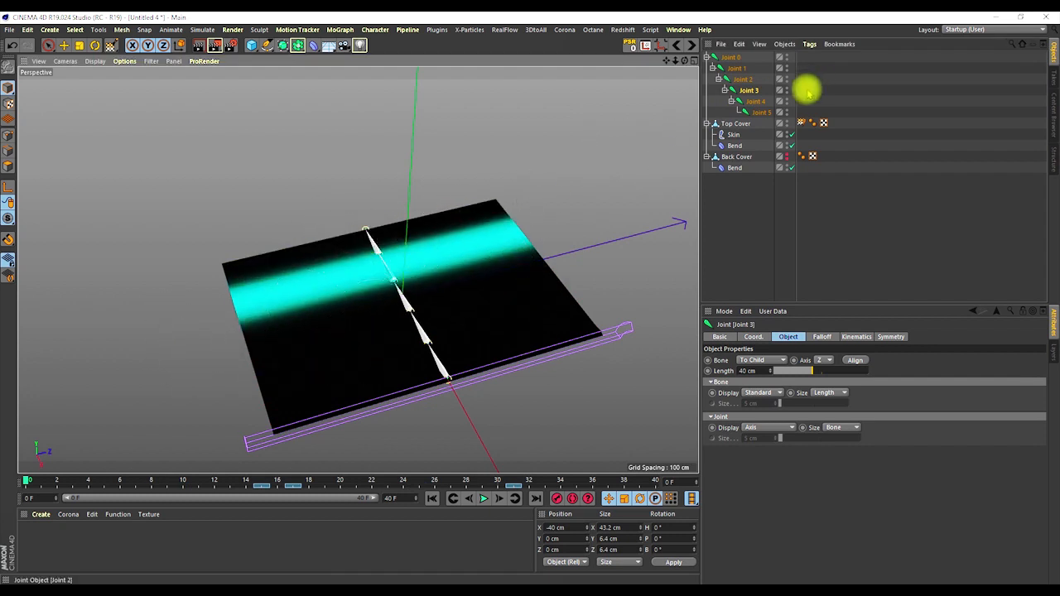
left_click(752, 101)
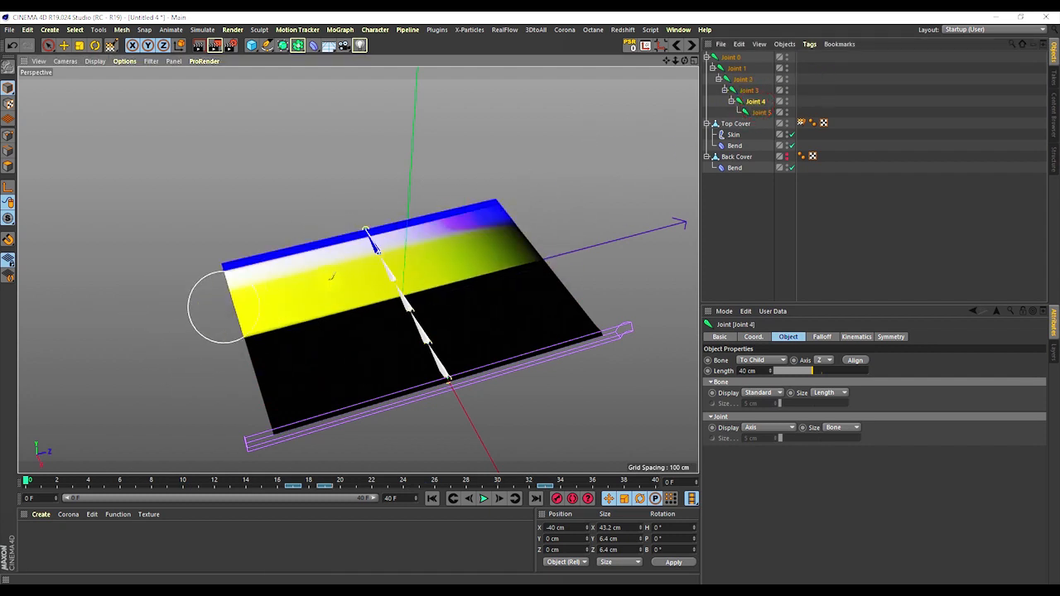
left_click_drag(491, 218, 491, 238, "alt")
left_click_drag(359, 270, 445, 190, "alt")
right_click_drag(442, 195, 443, 244, "alt")
left_click(756, 190)
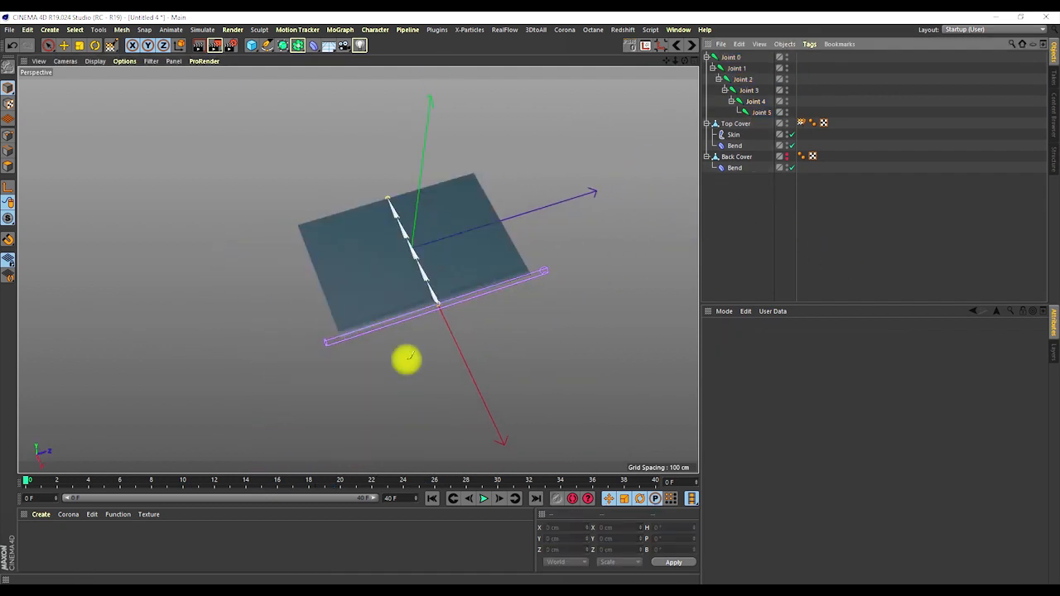
Unhide the Back Cover in the viewport and play the animation to review the Top Cover opening beside it
left_click_drag(419, 292, 493, 512, "alt")
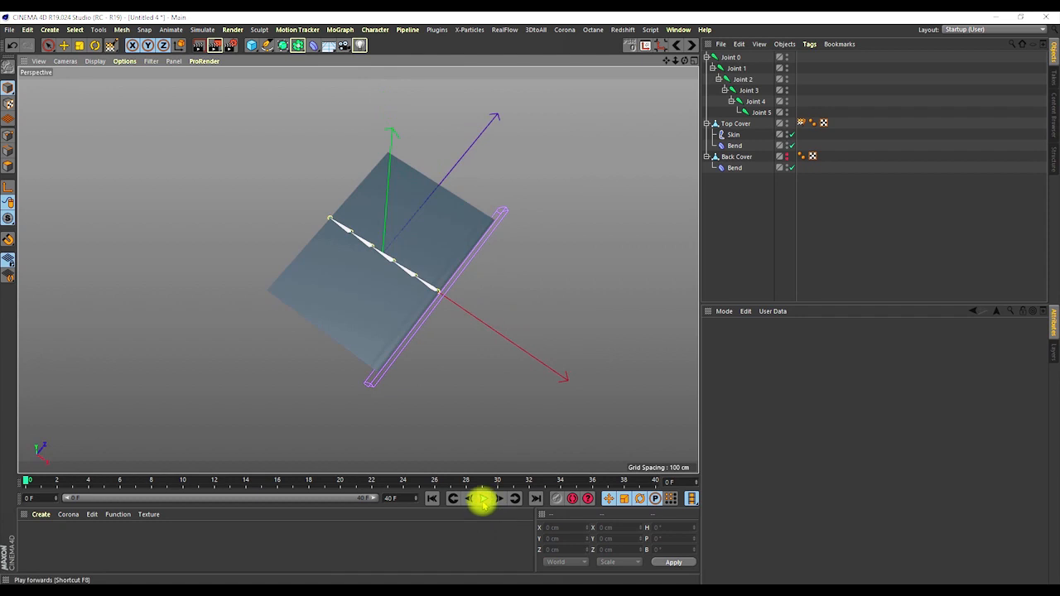
left_click(792, 165)
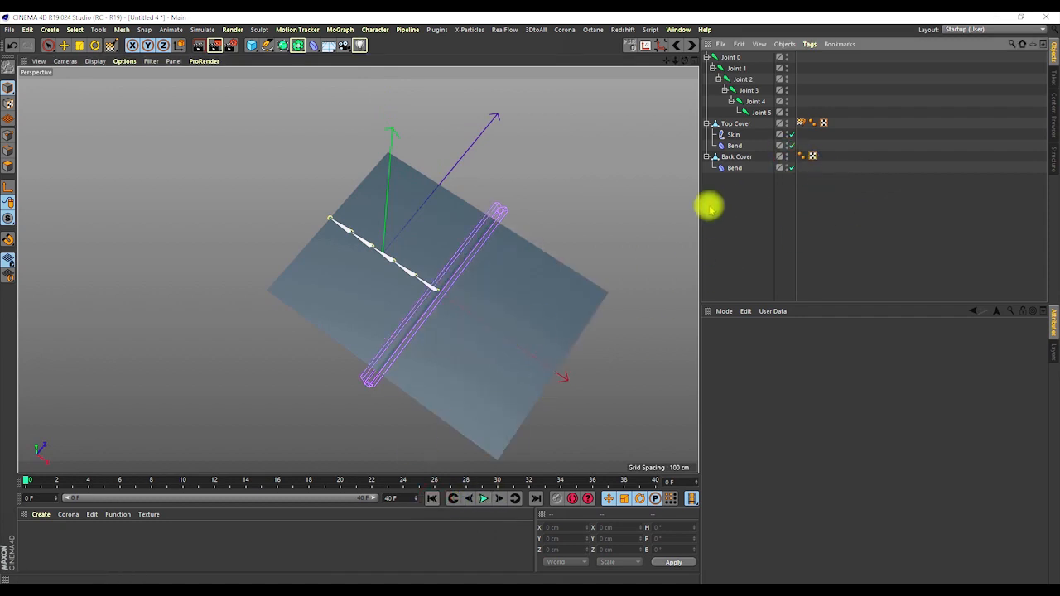
left_click(65, 46)
left_click_drag(372, 405, 342, 322, "alt")
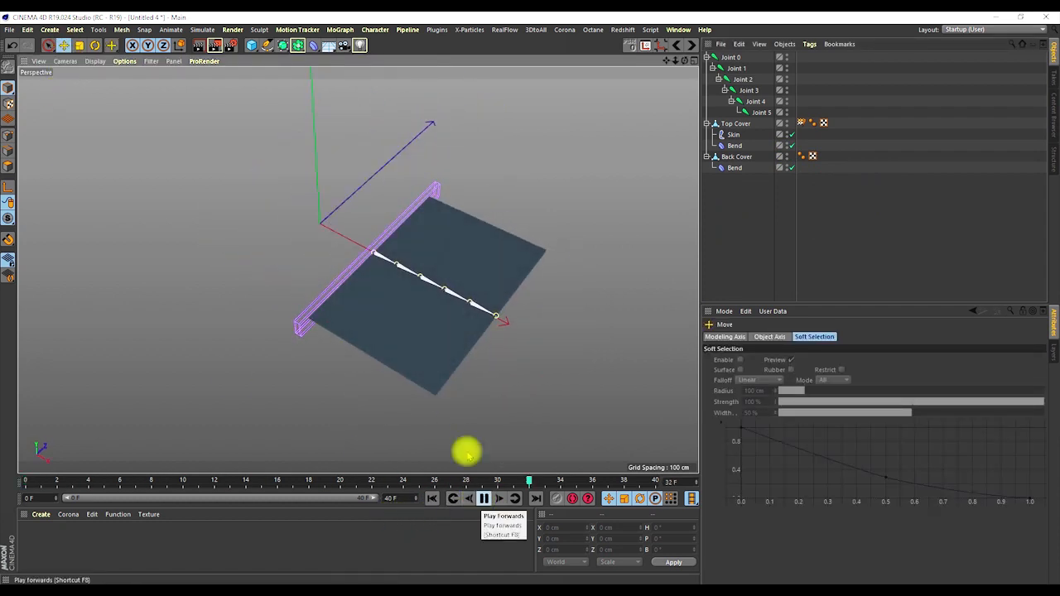
Hide the Bend deformers of the Back Cover and Top Cover in the viewport and return the animation to frame 0
right_click_drag(426, 288, 381, 343, "alt")
left_click_drag(402, 311, 399, 308, "alt")
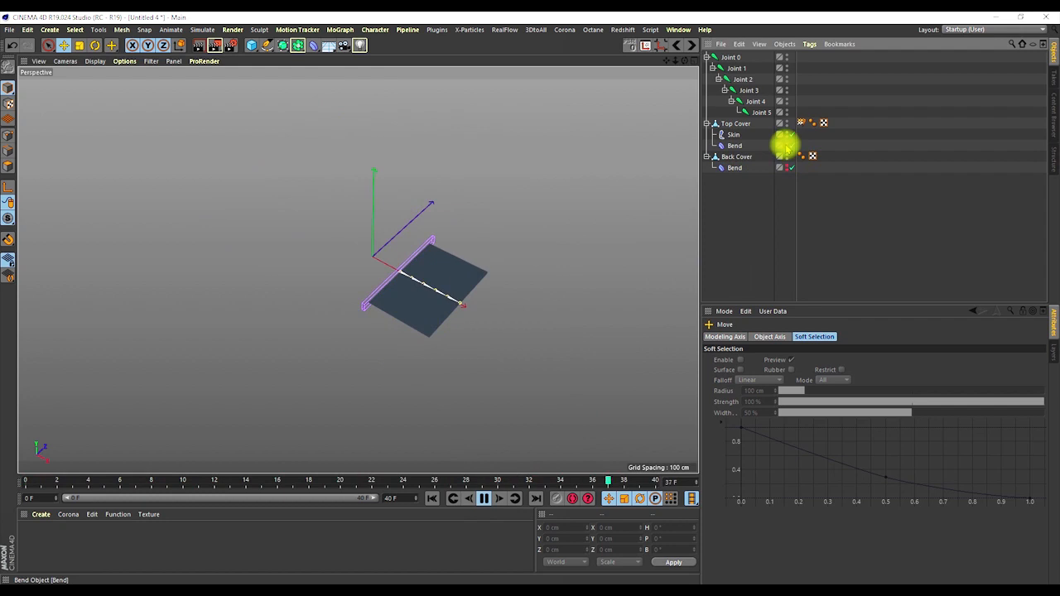
right_click_drag(401, 288, 373, 473, "alt")
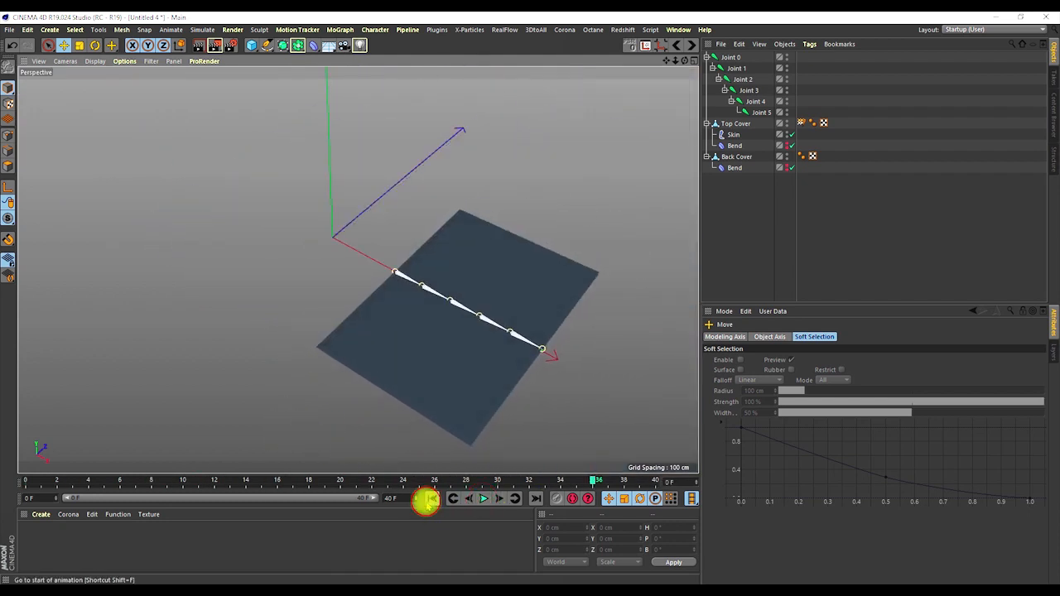
left_click(426, 500)
Move the Back Cover along its Y axis to about -3.7 cm at the seam with the Top Cover
left_click_drag(362, 350, 339, 340, "alt")
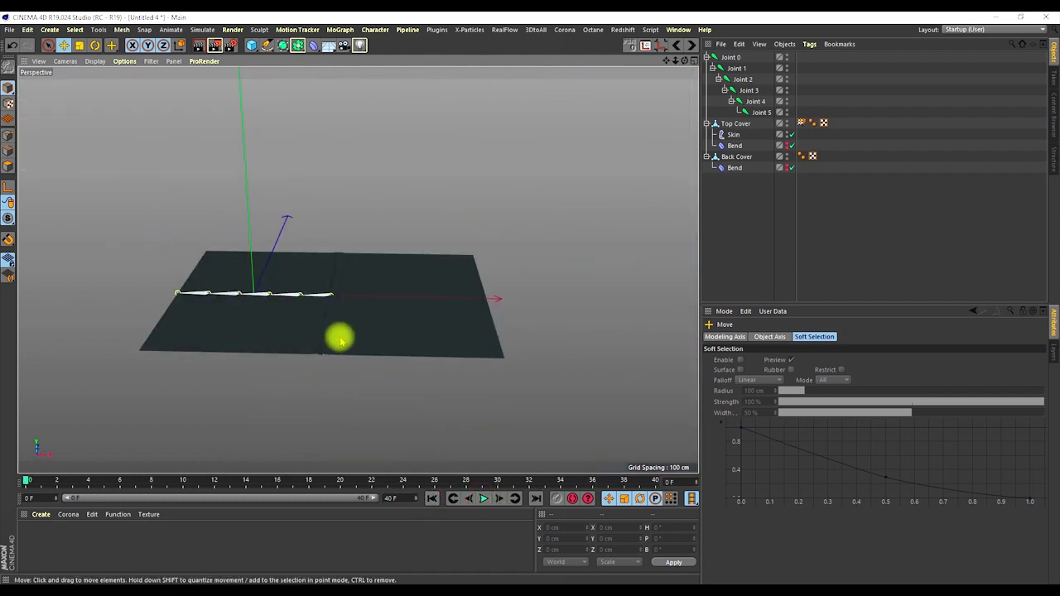
left_click(737, 157)
left_click_drag(412, 296, 424, 294)
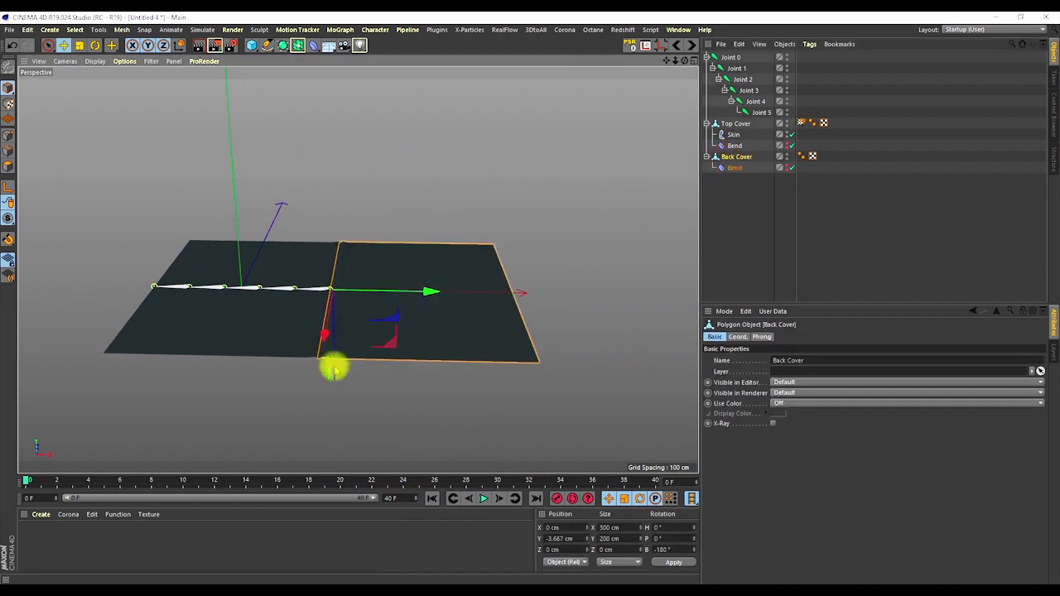
Fine-tune the Back Cover along its Y axis to about -3.68 cm at the seam and clear the selection
right_click_drag(334, 363, 356, 253, "alt")
left_click_drag(422, 173, 422, 184)
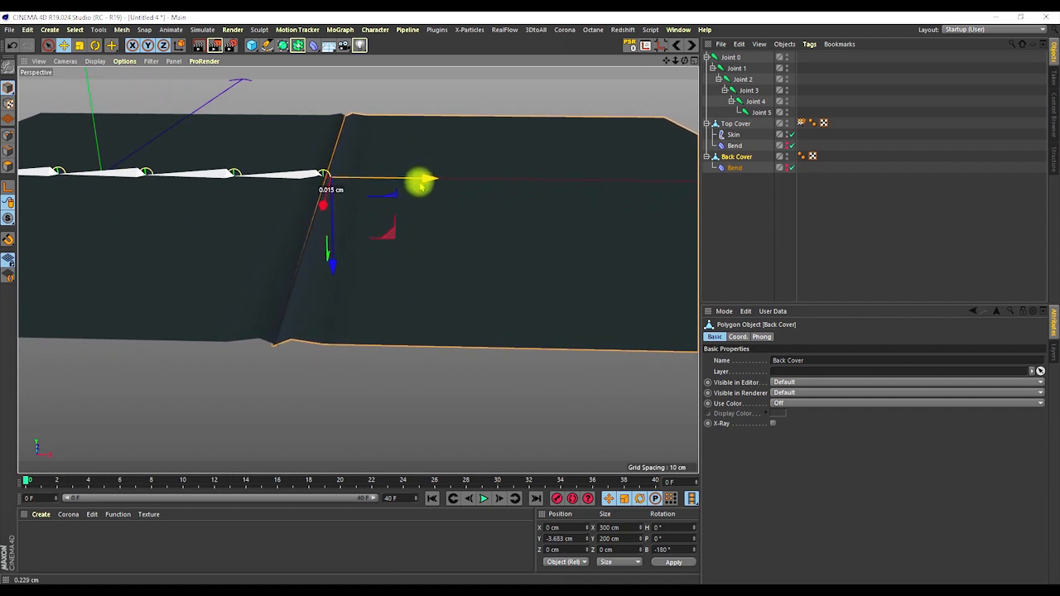
right_click_drag(316, 243, 250, 360, "alt")
left_click_drag(352, 286, 287, 313, "alt")
left_click(816, 218)
Play the animation, pause it, and scrub to frame 18 to examine the hinge between the two covers up close
middle_click_drag(337, 339, 296, 357, "alt")
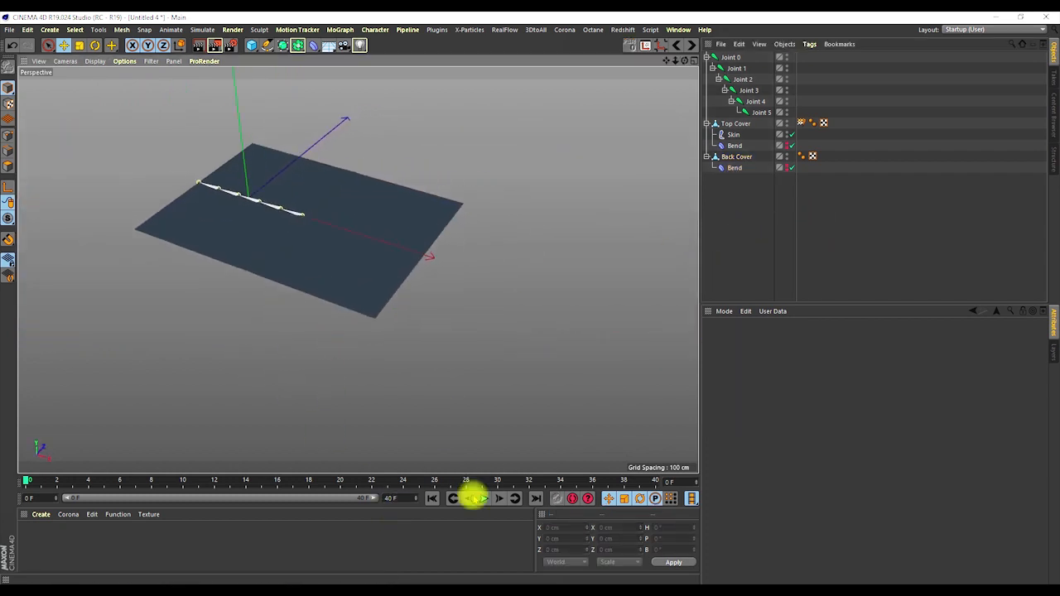
left_click_drag(260, 287, 282, 283, "alt")
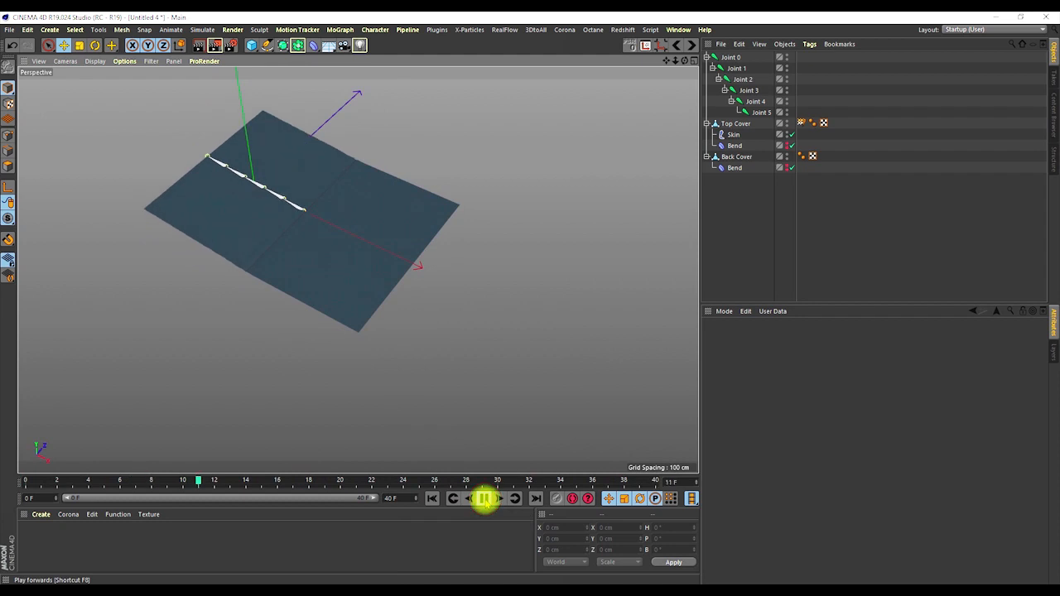
left_click(484, 499)
scroll(237, 265, "up", 5)
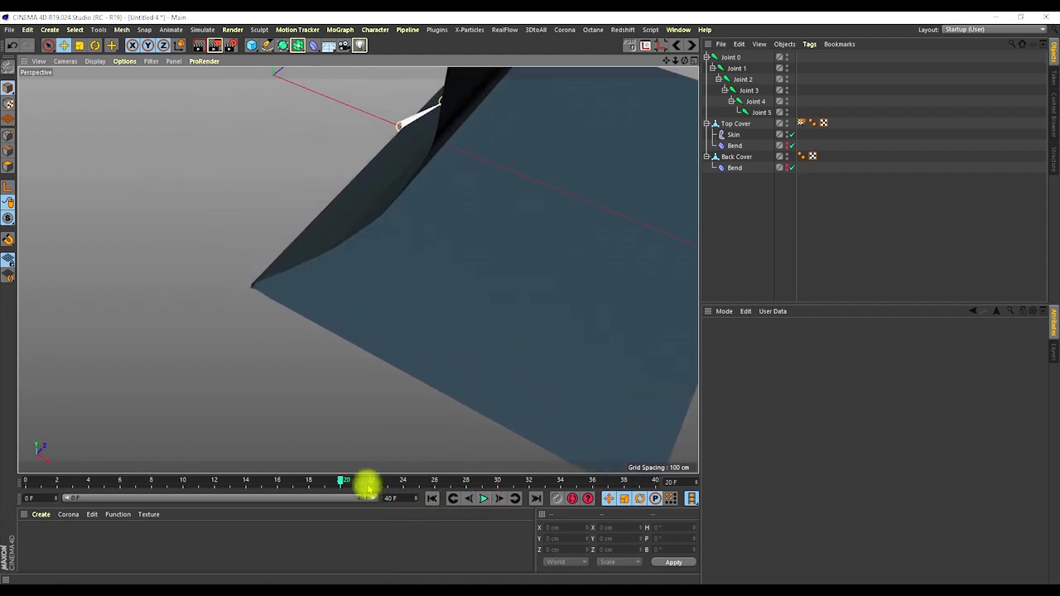
left_click_drag(290, 272, 369, 263, "alt")
left_click_drag(341, 480, 308, 480)
left_click_drag(237, 265, 213, 300, "alt")
right_click_drag(256, 284, 249, 236, "alt")
left_click_drag(238, 285, 337, 276, "alt")
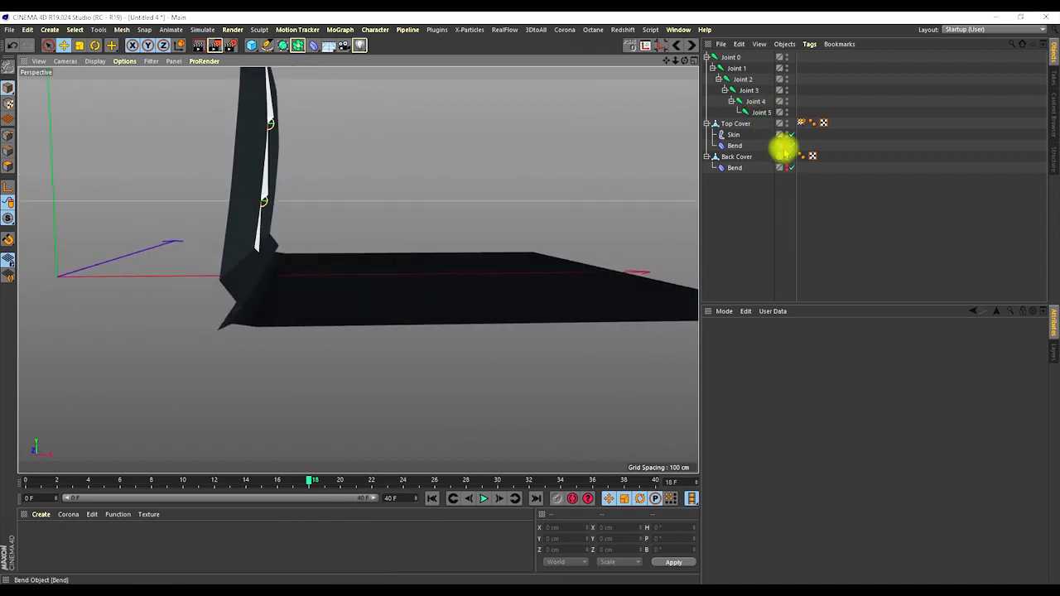
Unhide the Top Cover's Bend deformer in the viewport, narrow its X size to 3 cm, and clear the selection
left_click(787, 145)
left_click_drag(273, 324, 281, 298, "alt")
left_click(743, 146)
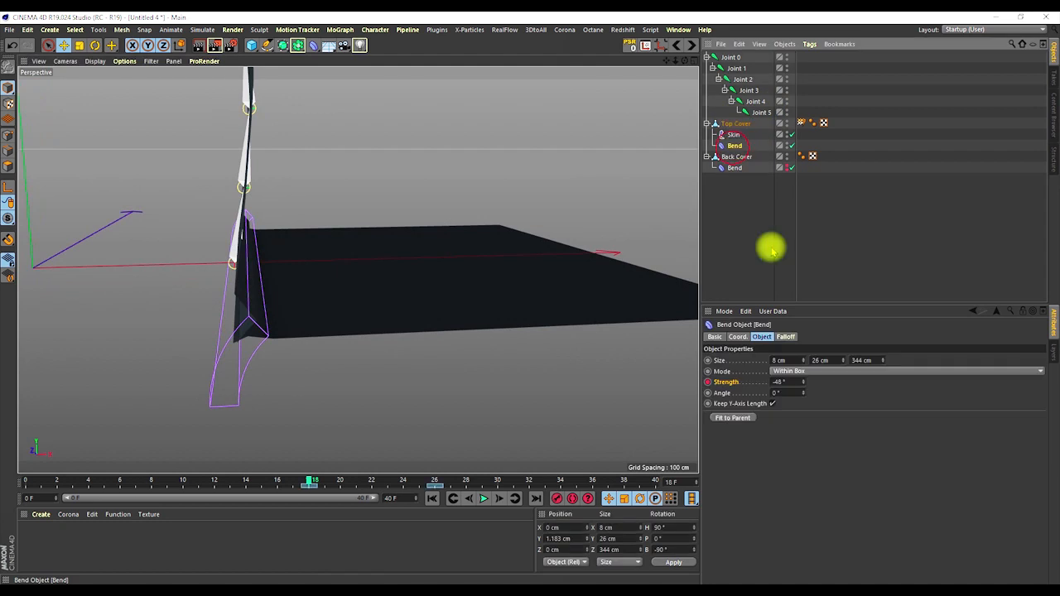
left_click_drag(803, 362, 802, 360)
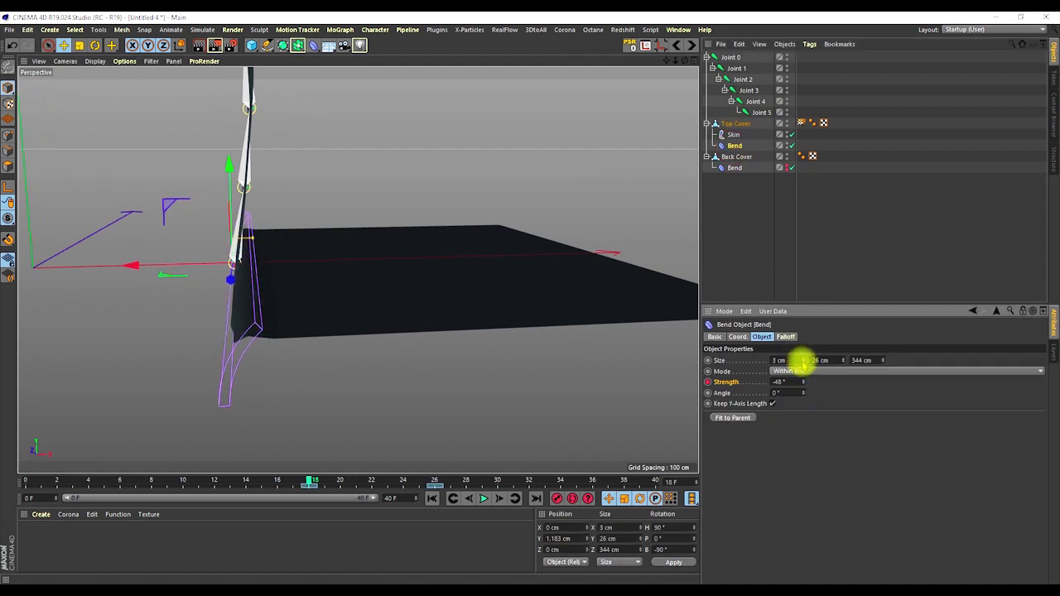
left_click_drag(244, 316, 207, 346, "alt")
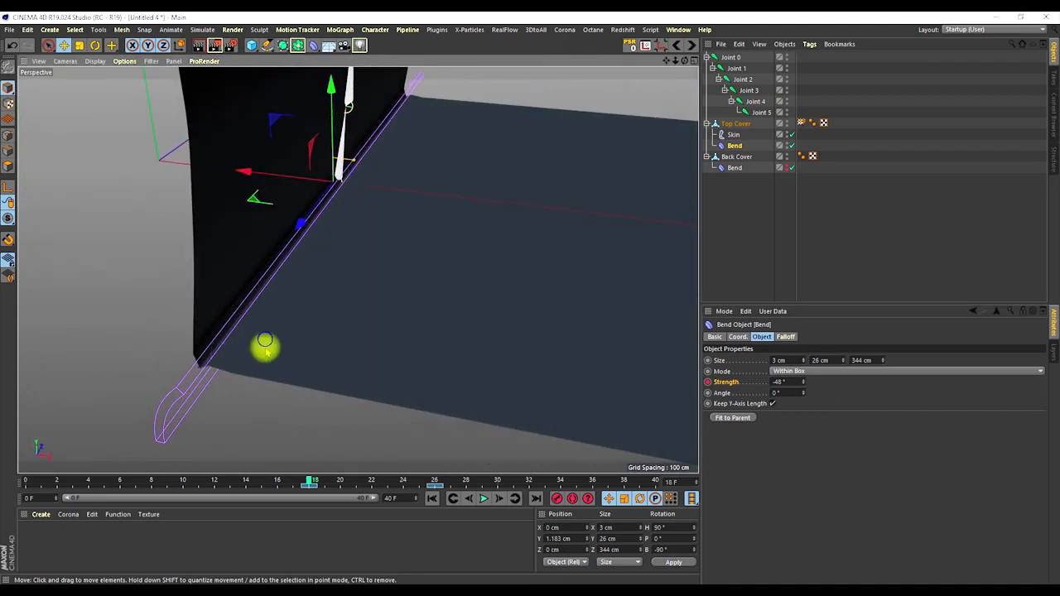
right_click_drag(265, 339, 230, 444, "alt")
left_click_drag(388, 291, 307, 294, "alt")
right_click_drag(307, 294, 270, 407, "alt")
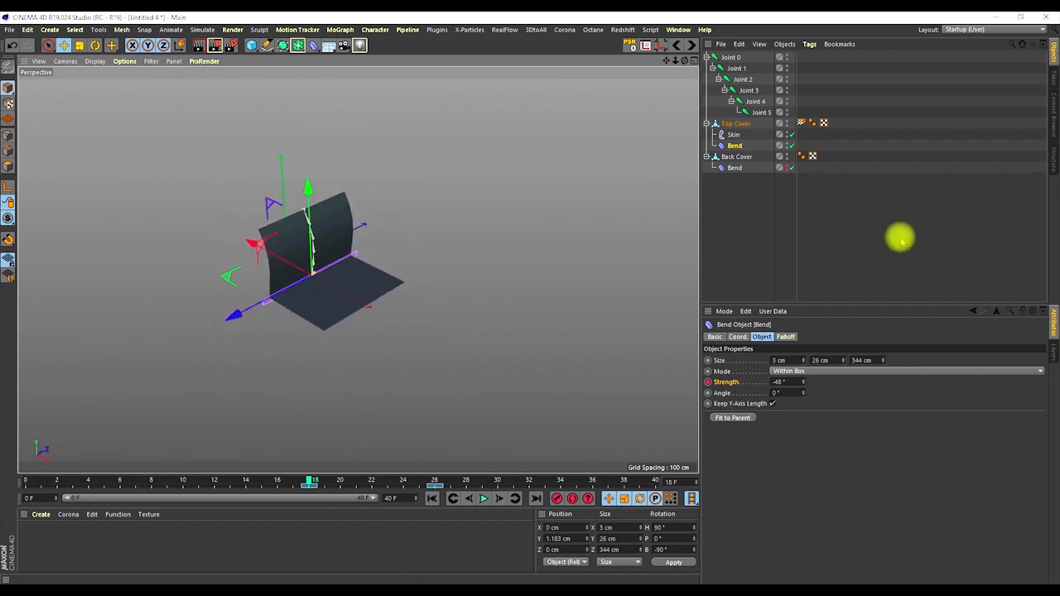
left_click(898, 240)
left_click_drag(373, 286, 342, 277, "alt")
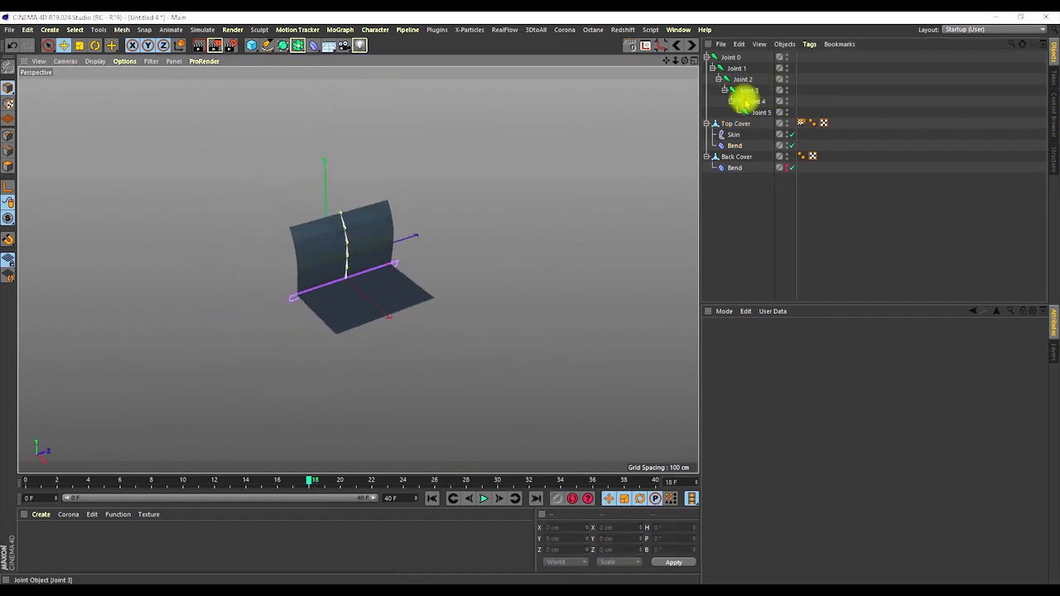
Try smoothing the Top Cover by nesting it in a Subdivision Surface with editor and renderer subdivision set to 1
left_click(725, 124)
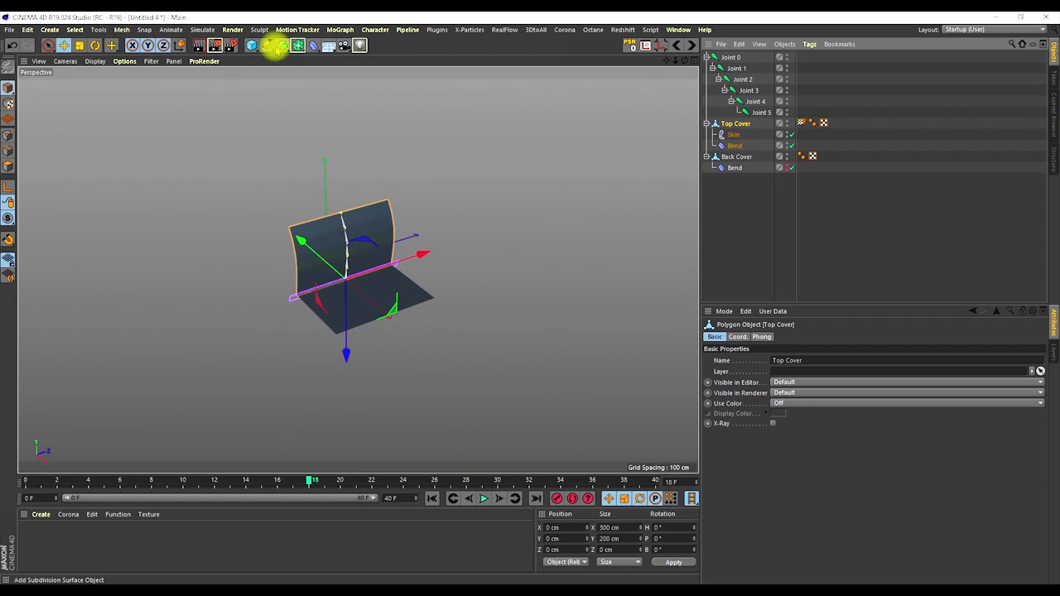
left_click(282, 45)
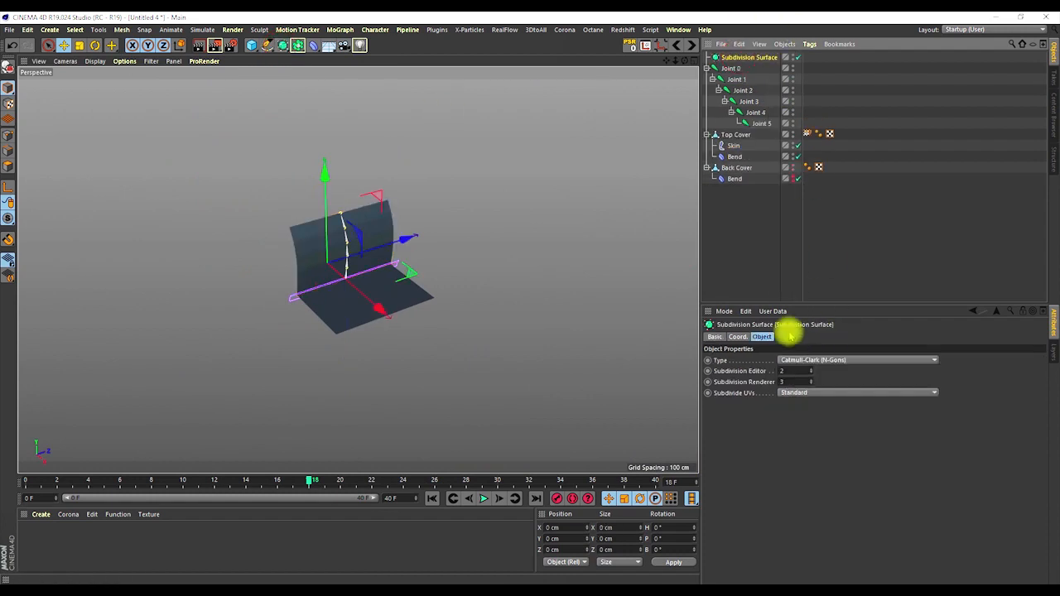
left_click(791, 372)
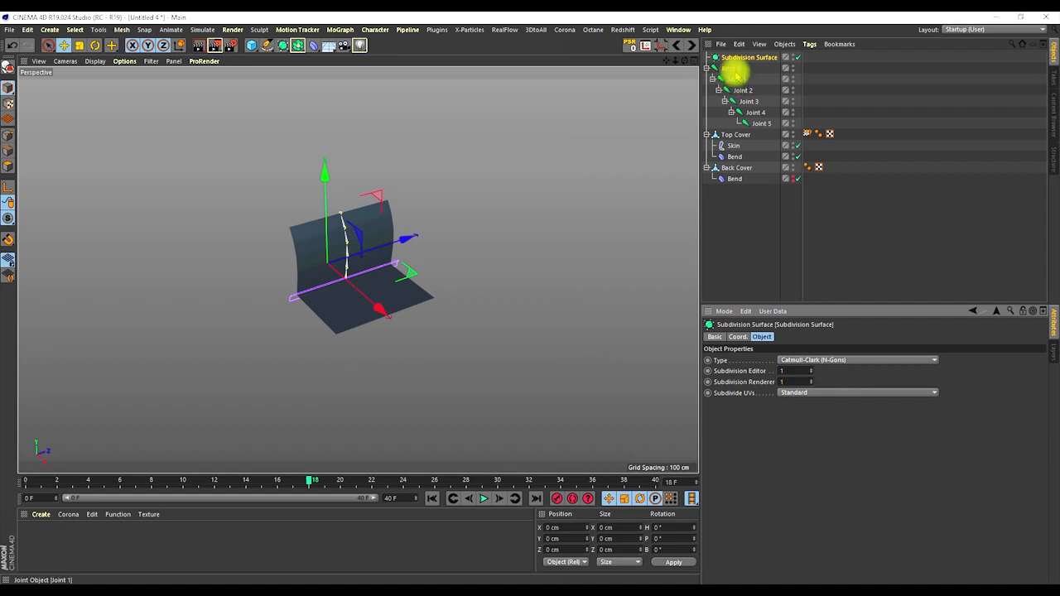
left_click_drag(737, 59, 729, 125)
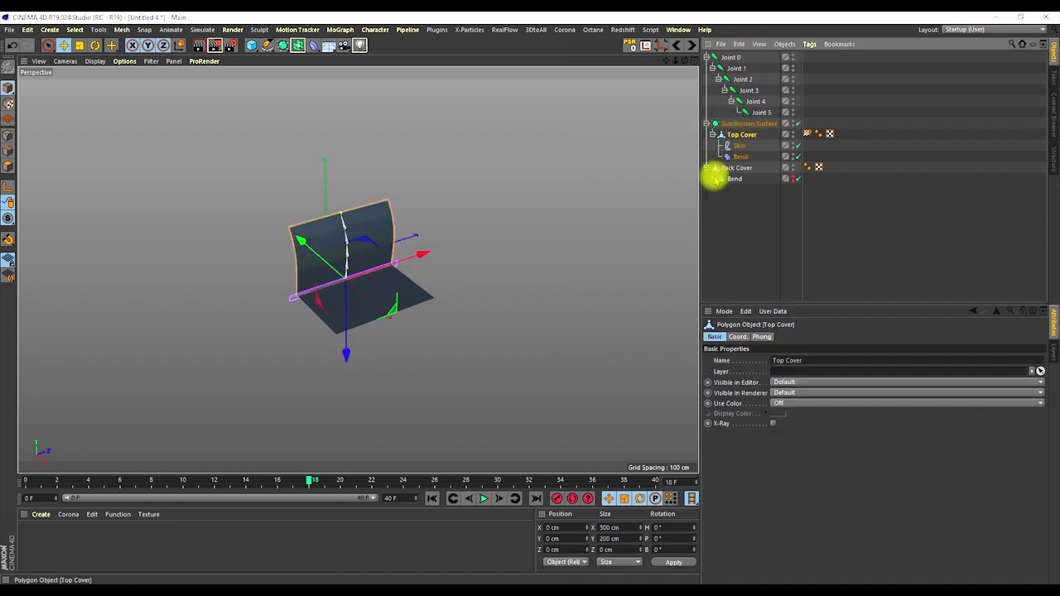
left_click(880, 237)
Play the animation from frame 0 to review the subdivided Top Cover opening
left_click(432, 499)
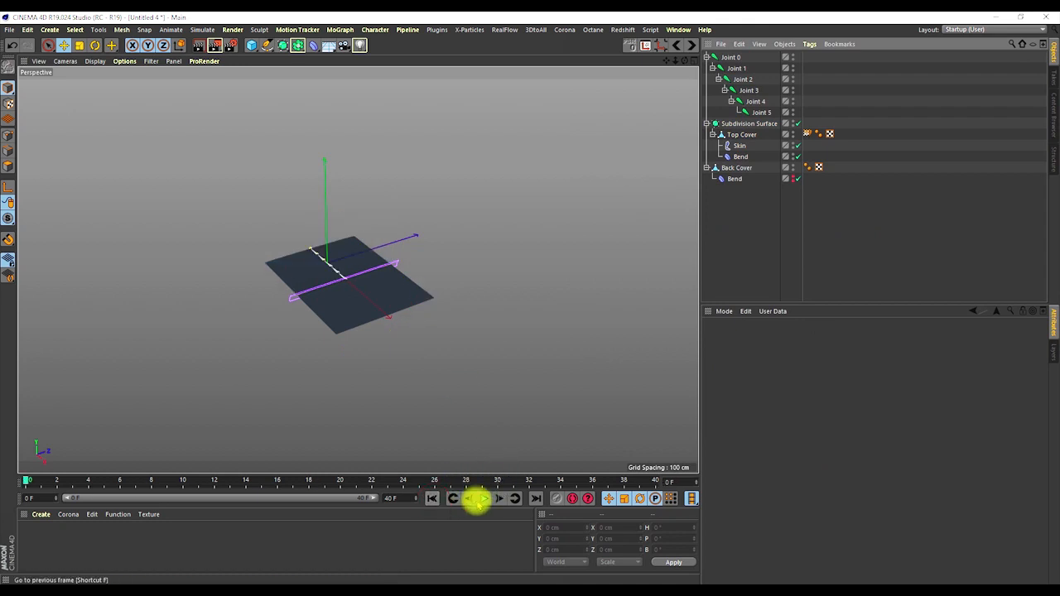
left_click(483, 498)
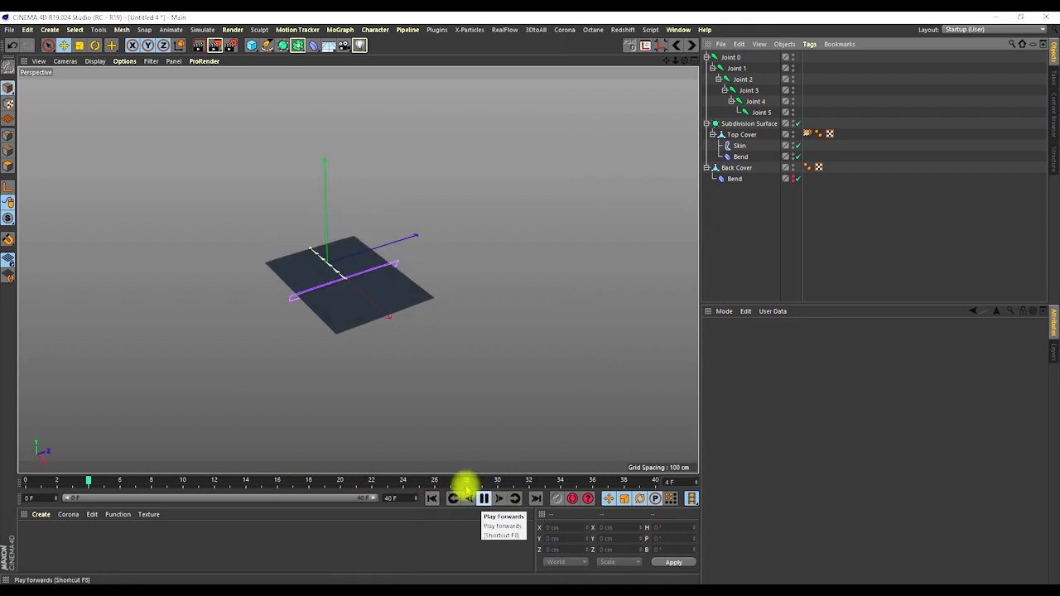
left_click_drag(297, 275, 370, 320, "alt")
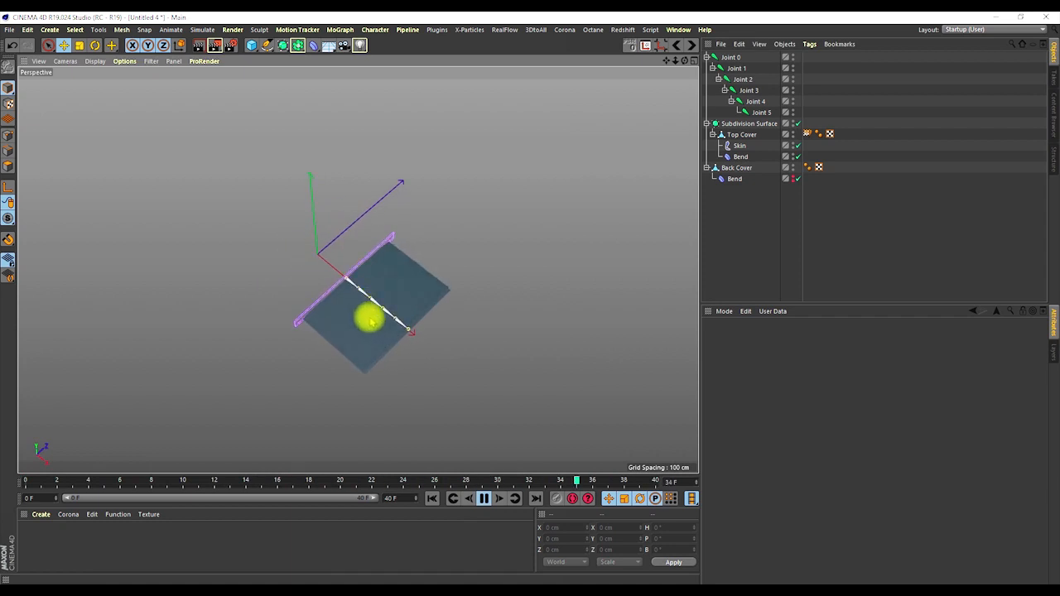
Disable the Subdivision Surface, move the Top Cover out of it, and delete the Subdivision Surface
left_click(799, 123)
left_click(719, 135)
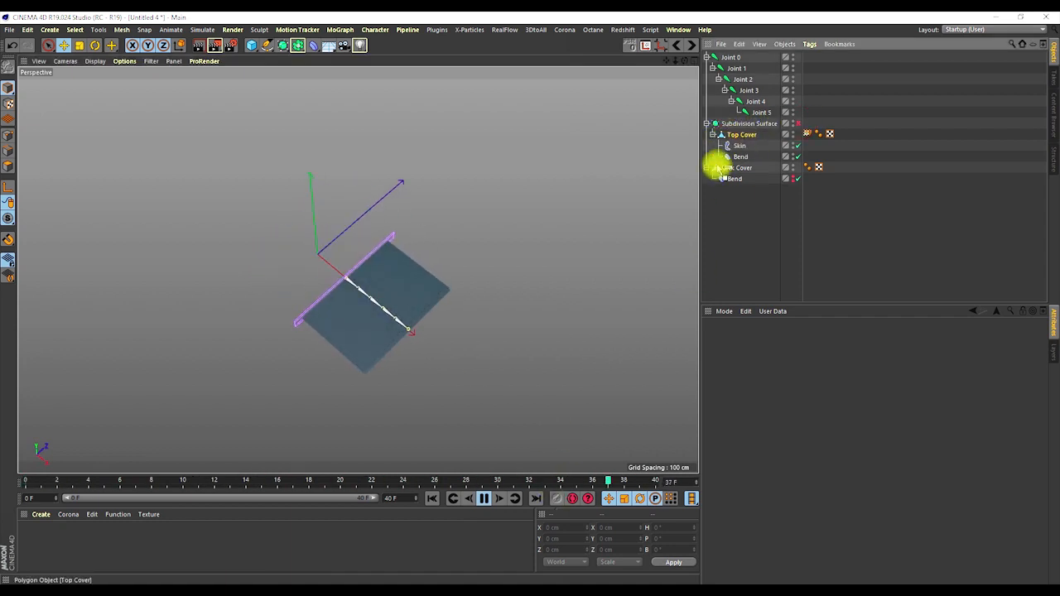
left_click_drag(719, 168, 719, 163)
left_click(723, 124)
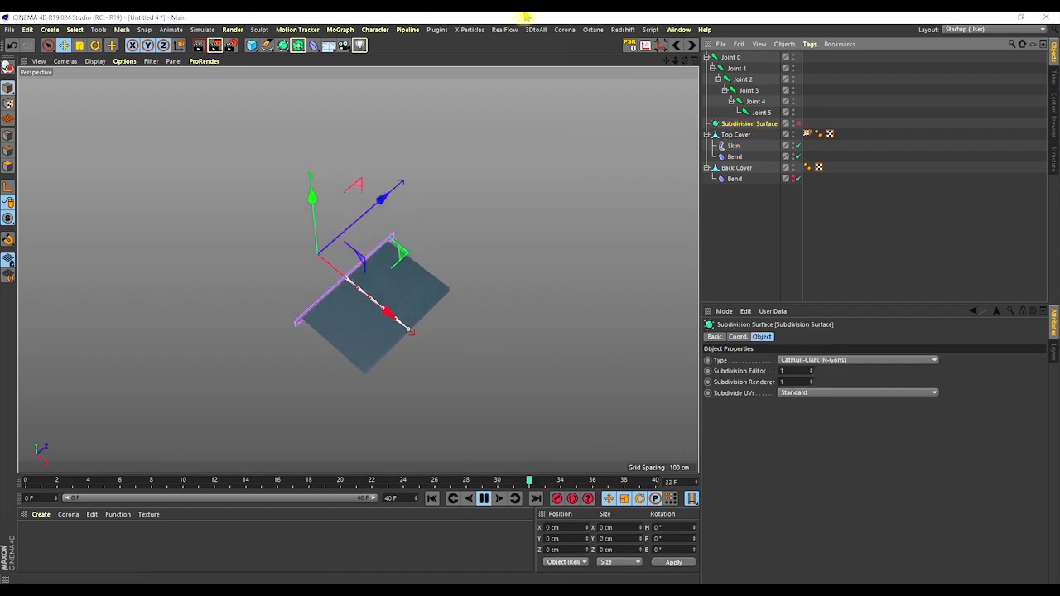
key("Delete")
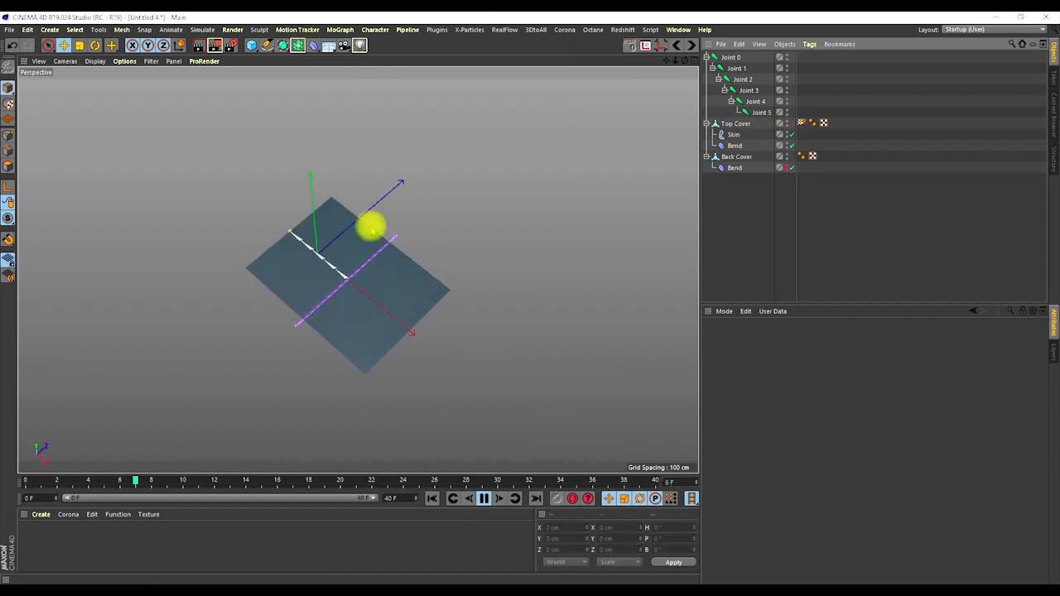
Stop the playback and return the animation to frame 0
scroll(358, 317, "down", 5)
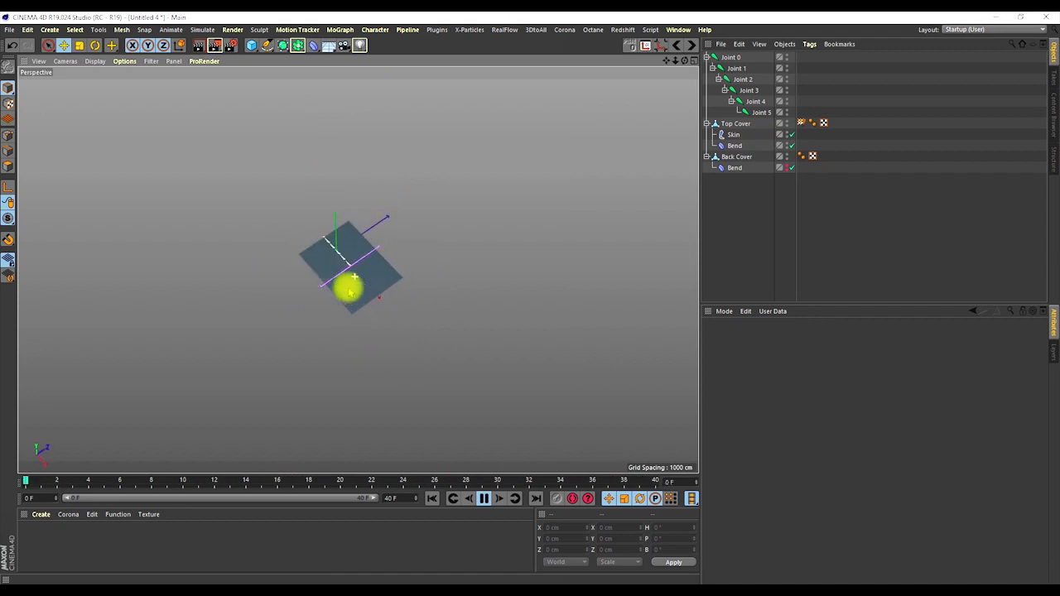
left_click(484, 499)
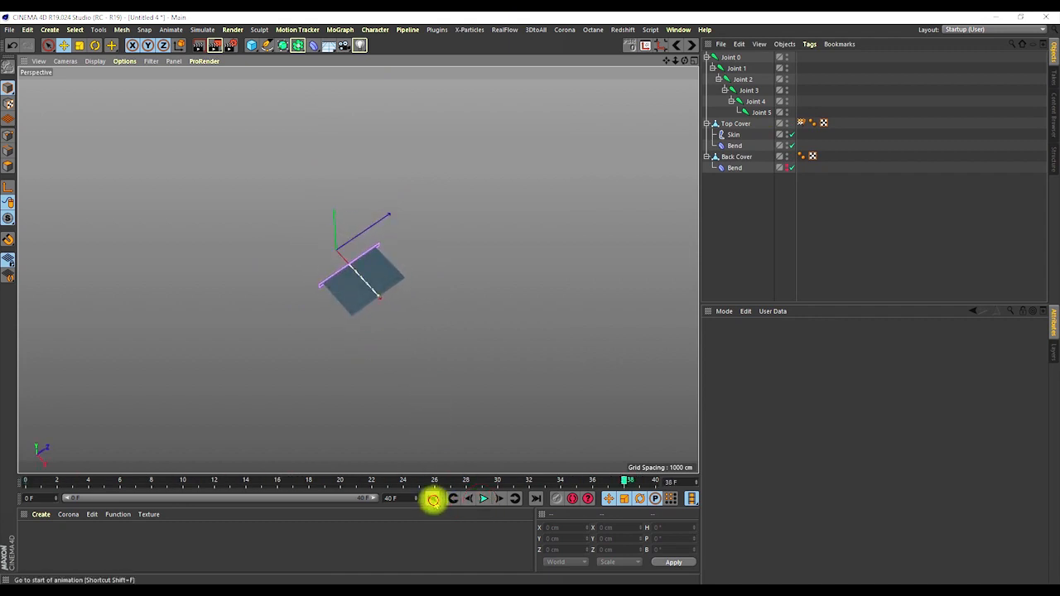
left_click(433, 499)
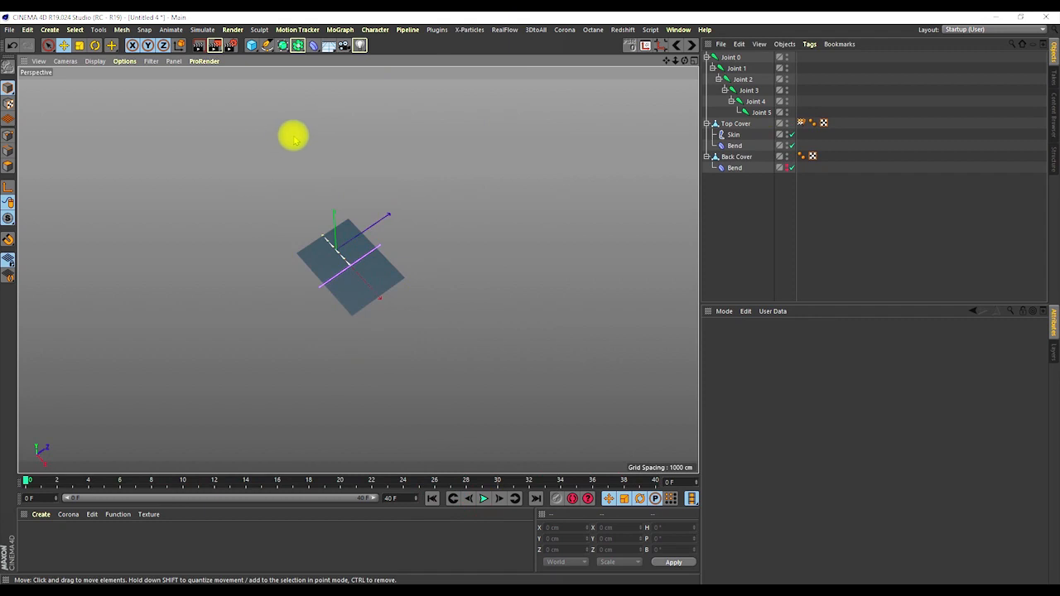
Switch to the open Untitled 5 document containing the keypad model
left_click(677, 30)
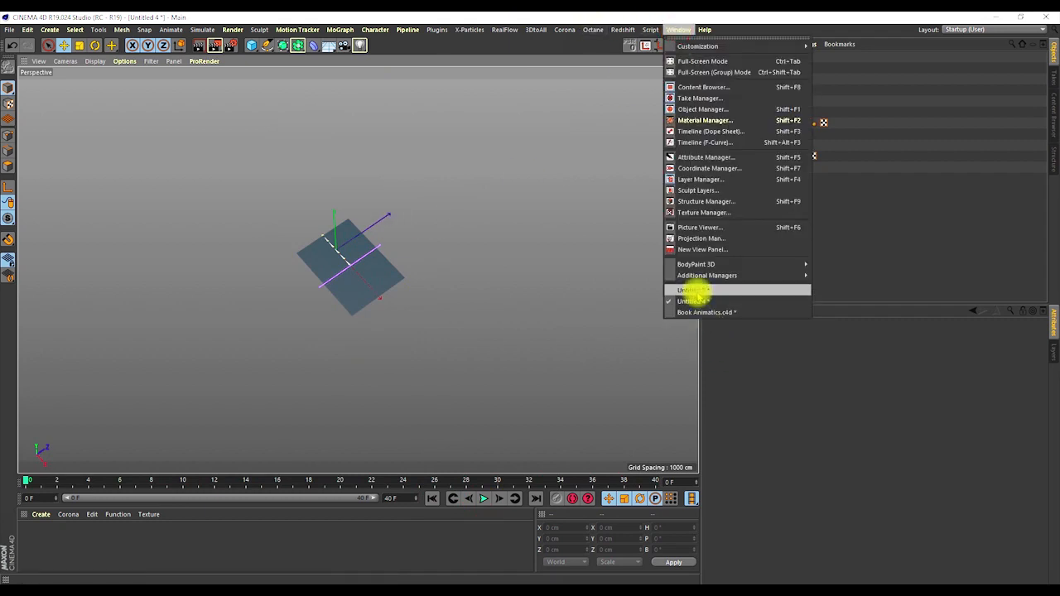
left_click(694, 290)
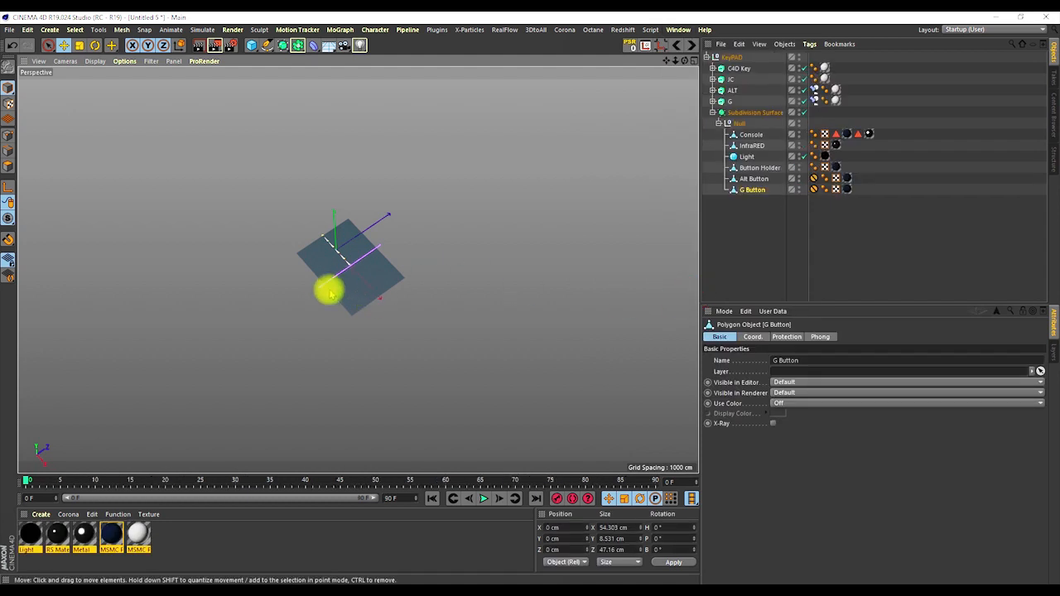
scroll(426, 240, "up", 4)
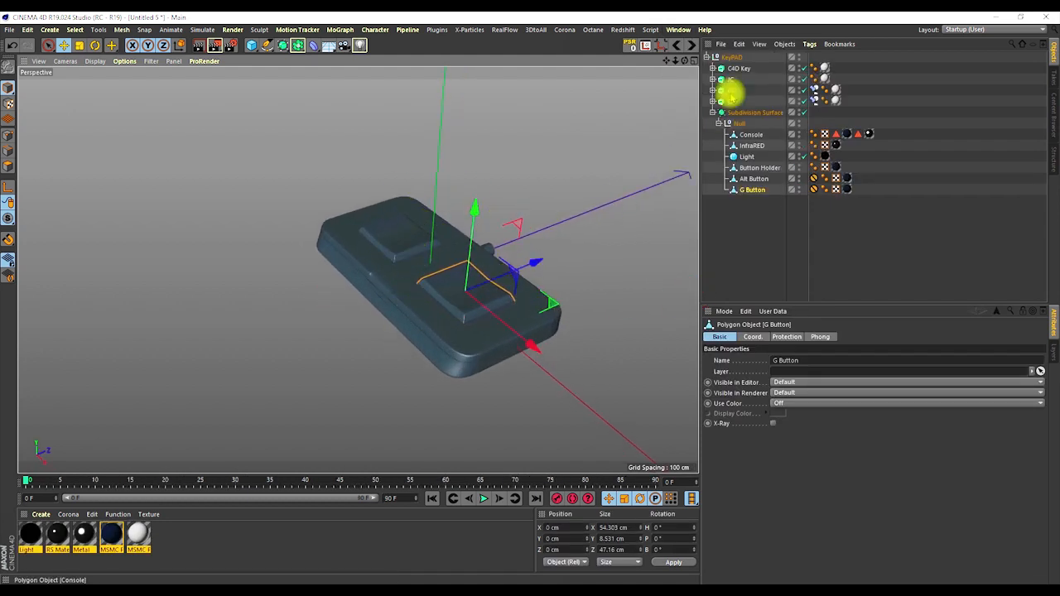
Delete the Protection tags from the Alt Button and the G Button
left_click(815, 192)
left_click_drag(815, 180, 815, 177)
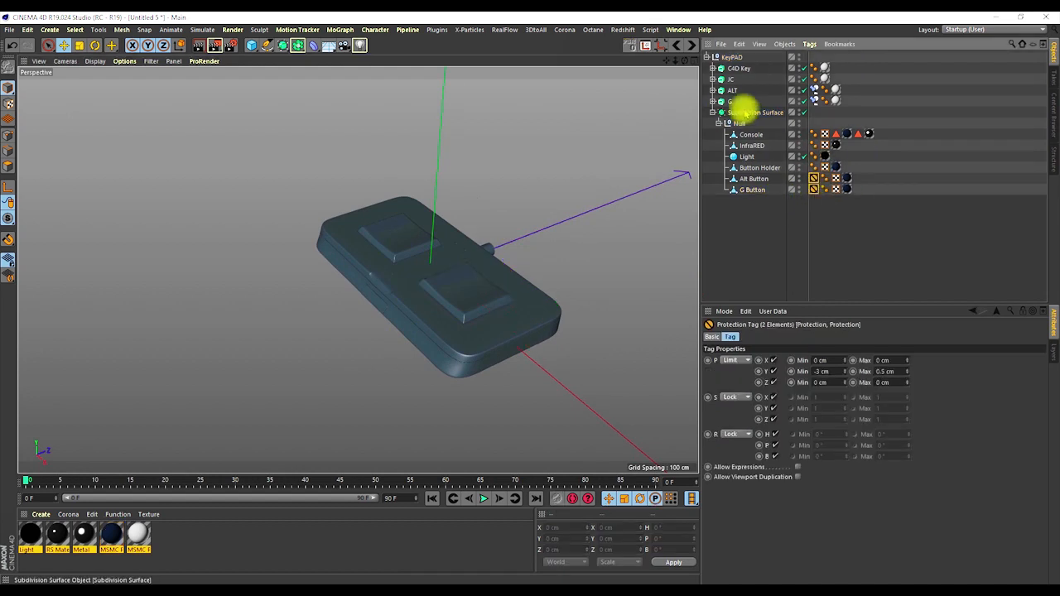
key("Delete")
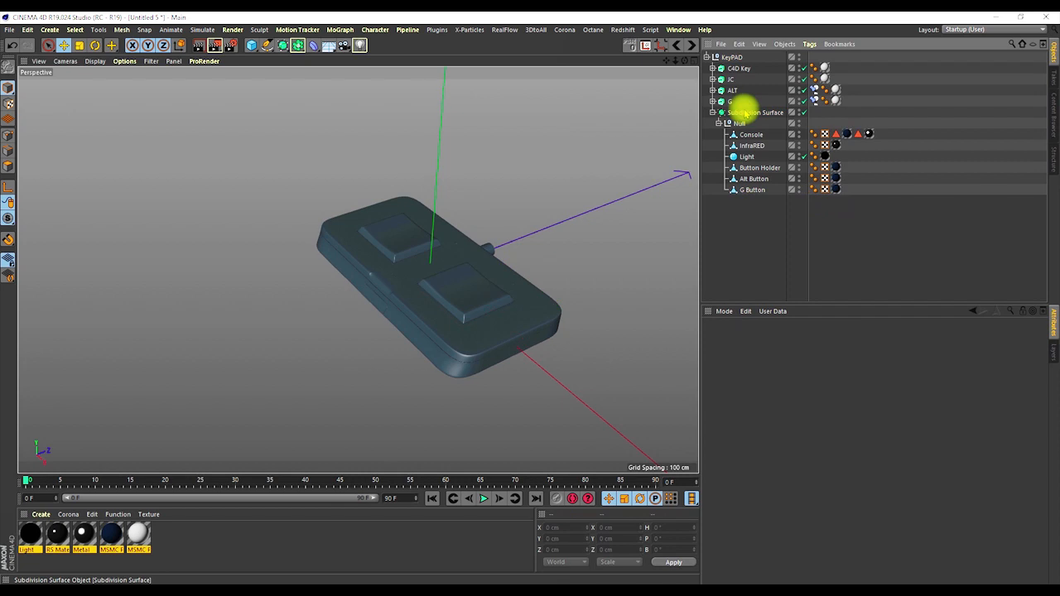
Select the Alt Button, try lowering it along Y to about -54 cm, and undo the move
left_click_drag(450, 272, 431, 257, "alt")
left_click(405, 231)
right_click_drag(388, 233, 409, 162, "alt")
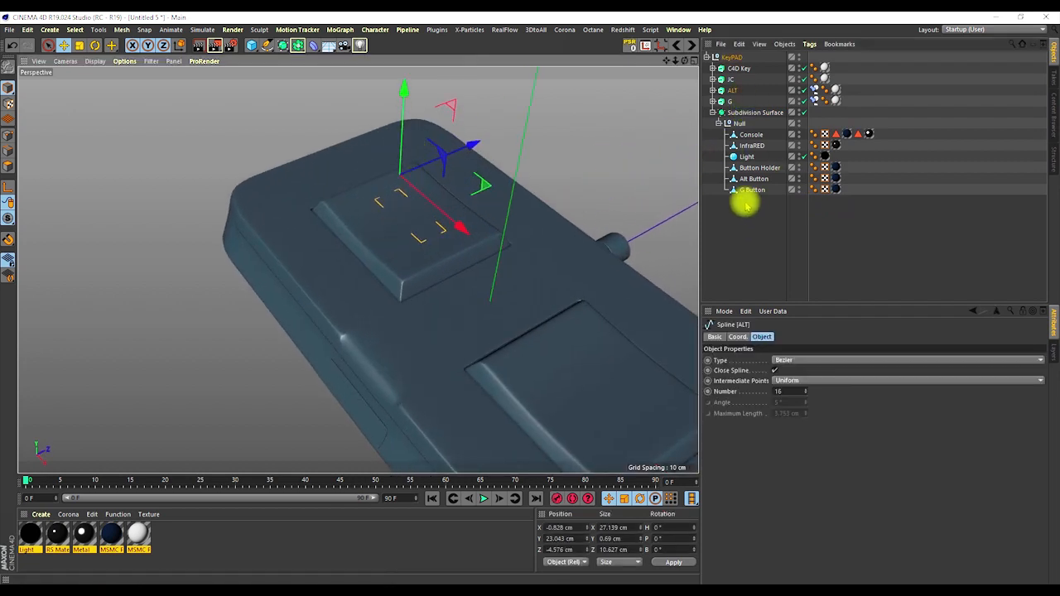
left_click(755, 167)
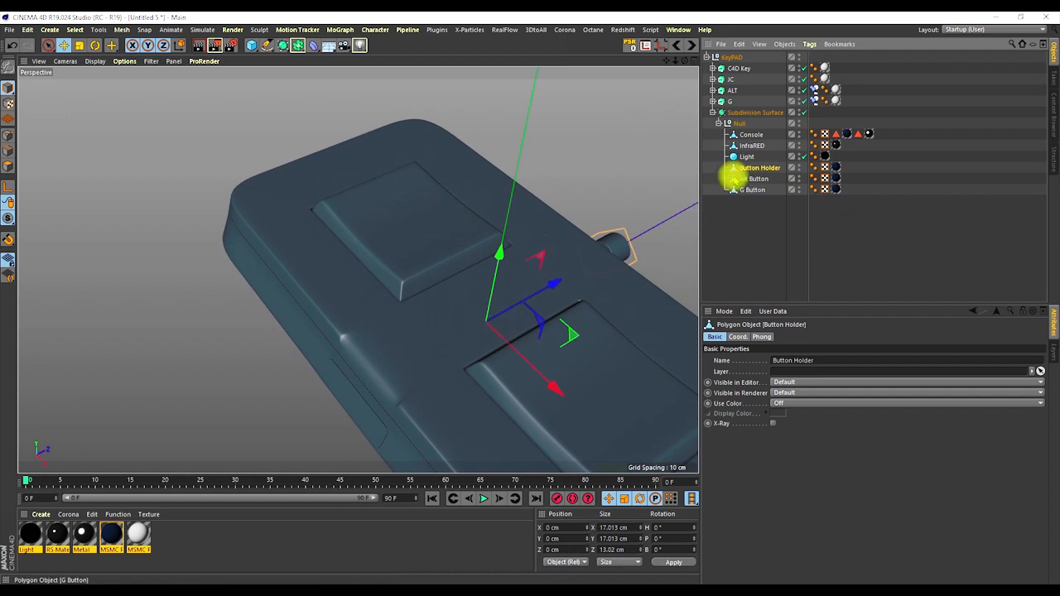
left_click(752, 179)
left_click_drag(412, 146, 406, 253)
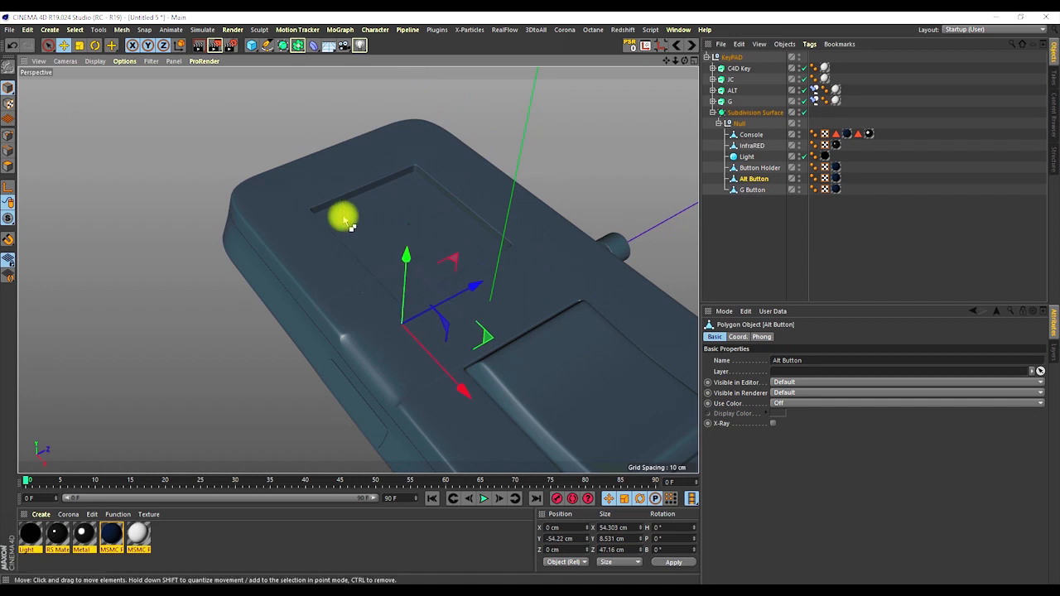
key("ctrl+z")
Lower the Alt Button along Y to about -3.6 cm into the console and raise it again to about 0.67 cm
left_click_drag(386, 258, 384, 209, "alt")
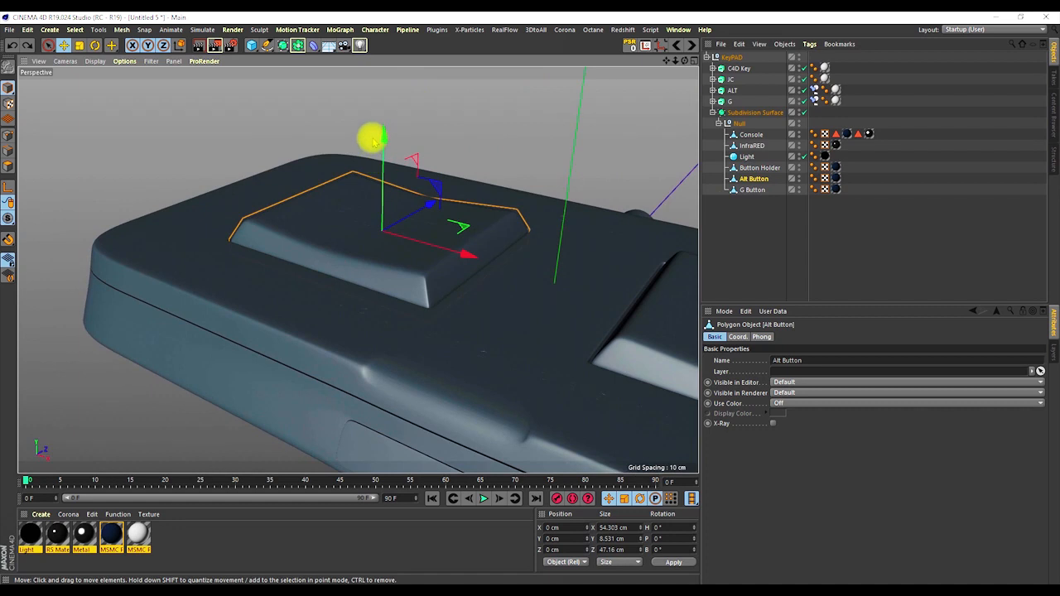
left_click_drag(383, 136, 385, 156)
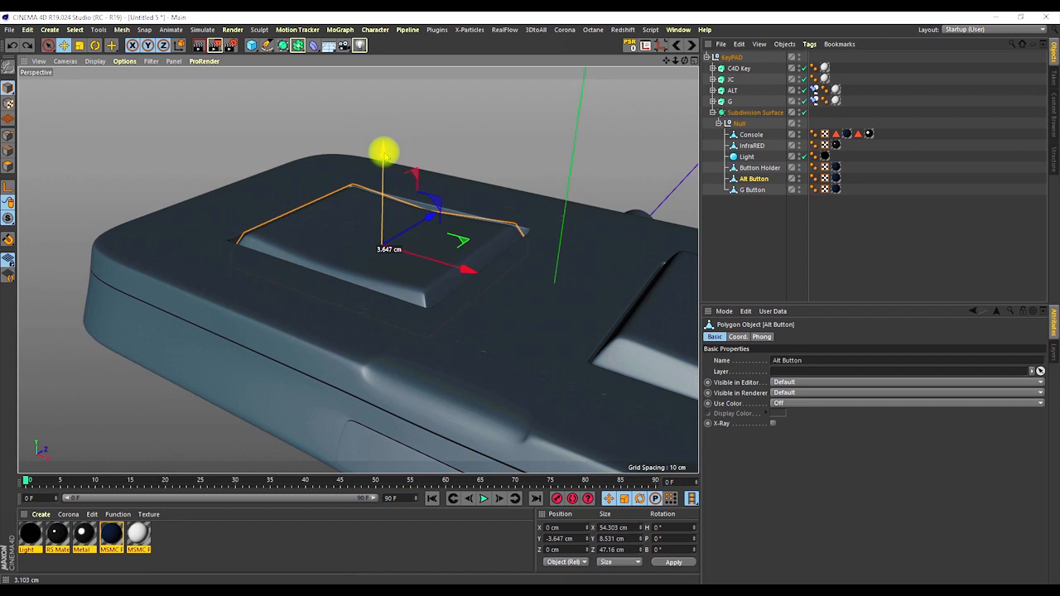
mouse_move(384, 155)
left_mouse_down()
mouse_move(381, 125)
mouse_move(387, 139)
left_mouse_up()
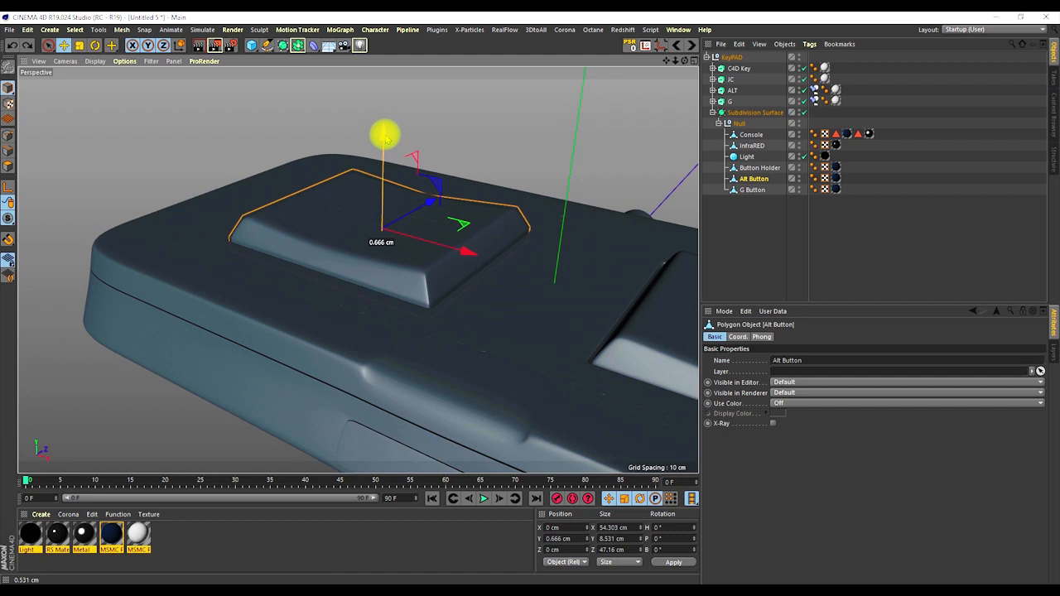
left_click_drag(385, 137, 385, 137)
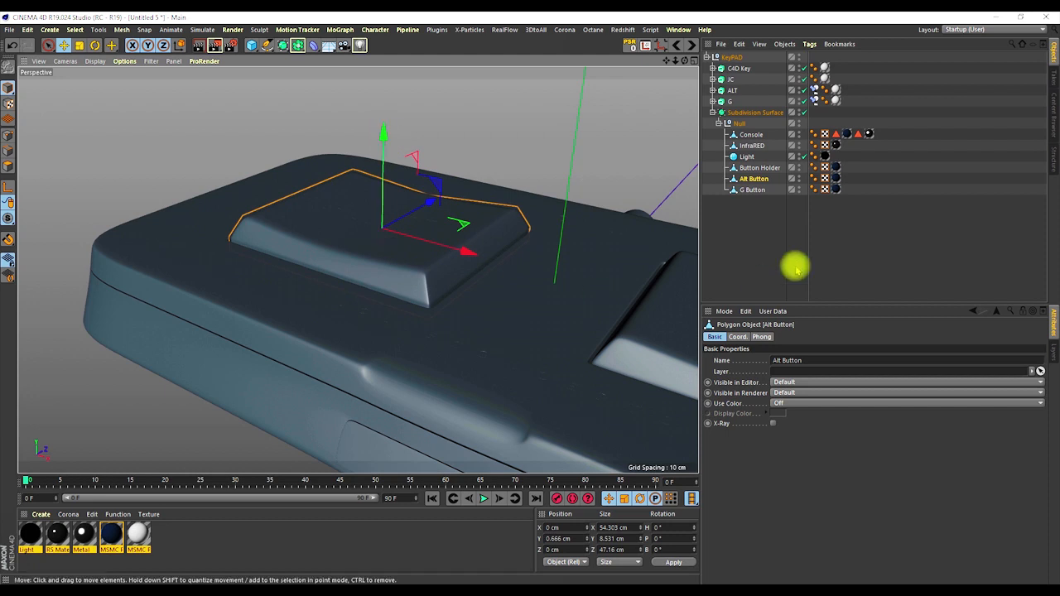
Undo the Alt Button's last move along Y
left_click(13, 46)
mouse_move(354, 226)
left_mouse_down("alt")
mouse_move(351, 216)
mouse_move(351, 246)
mouse_move(324, 208)
mouse_move(334, 221)
left_mouse_up("alt")
scroll(340, 212, "down", 5)
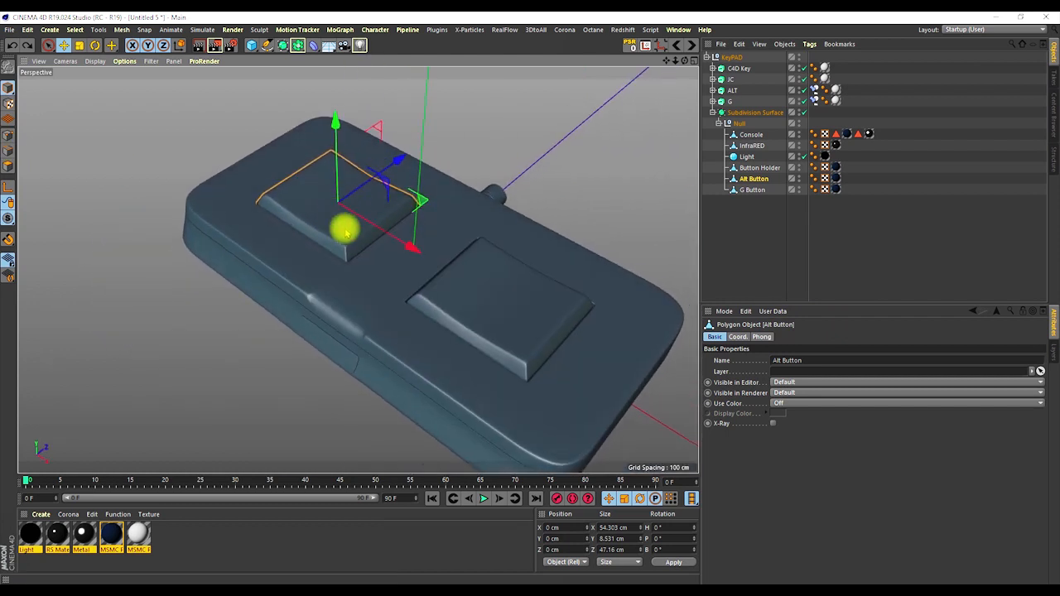
Add a Protection tag to the Alt Button
left_click(754, 183)
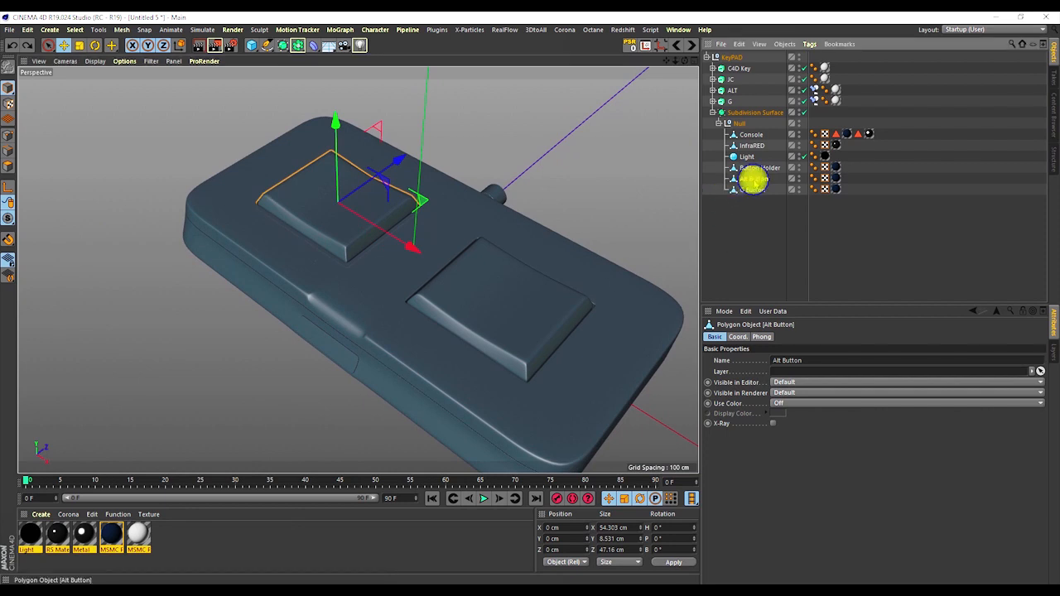
right_click(754, 179)
mouse_move(783, 25)
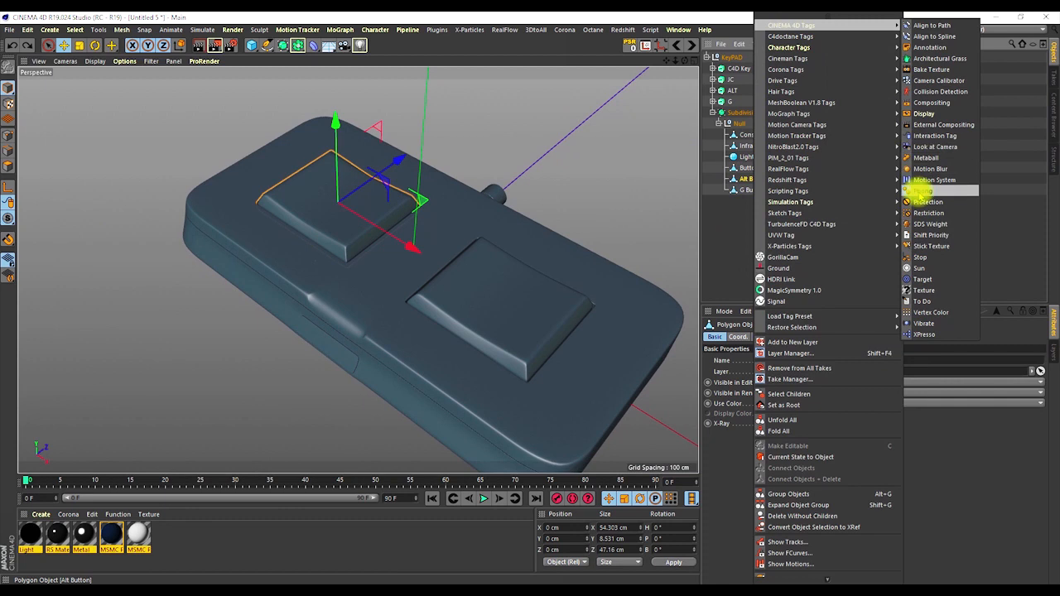
left_click(745, 197)
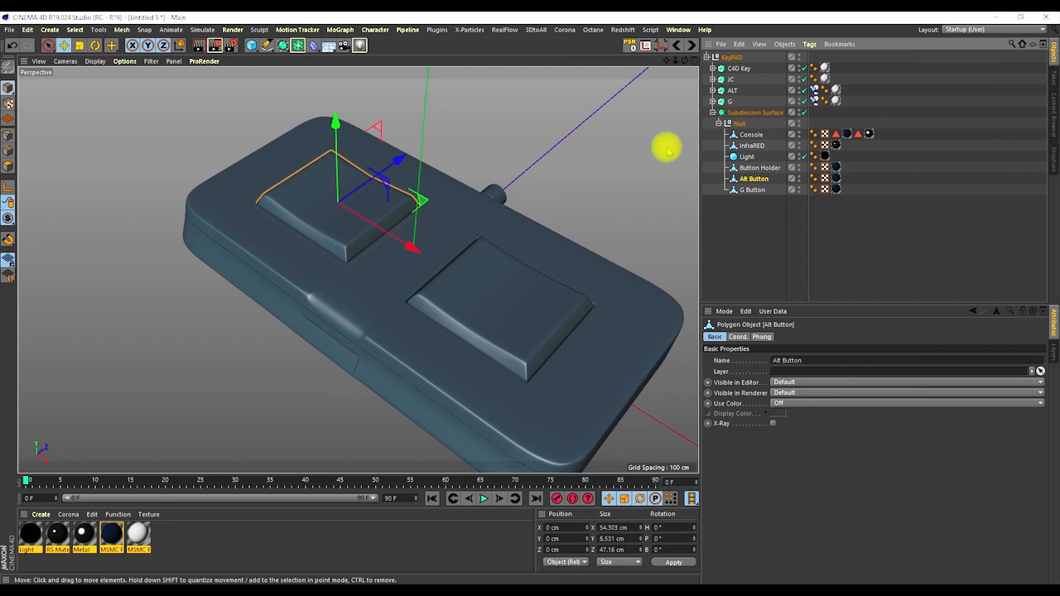
key("shift+c")
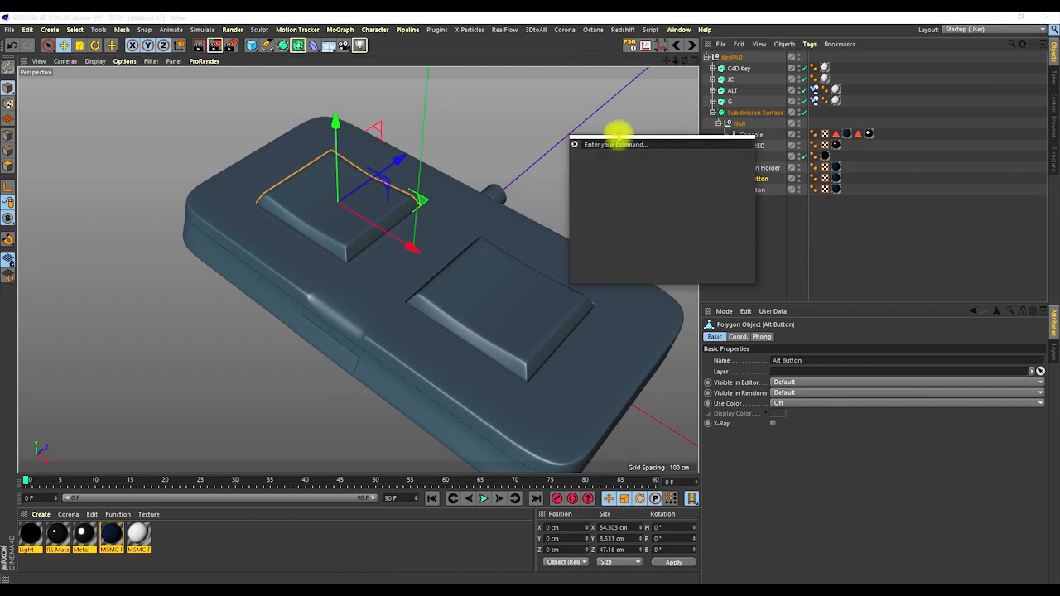
type("protect")
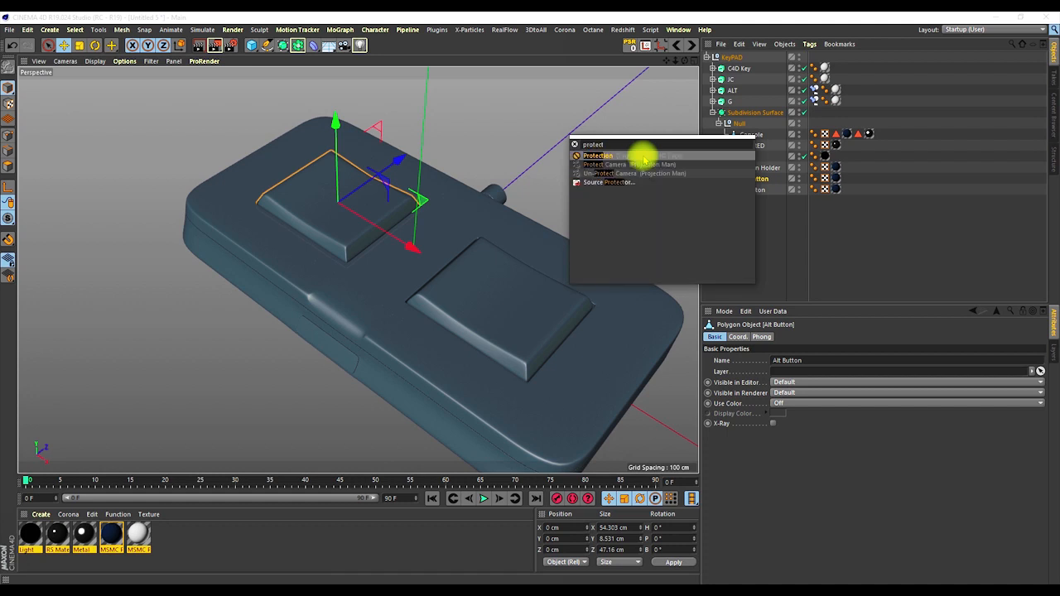
left_click(645, 158)
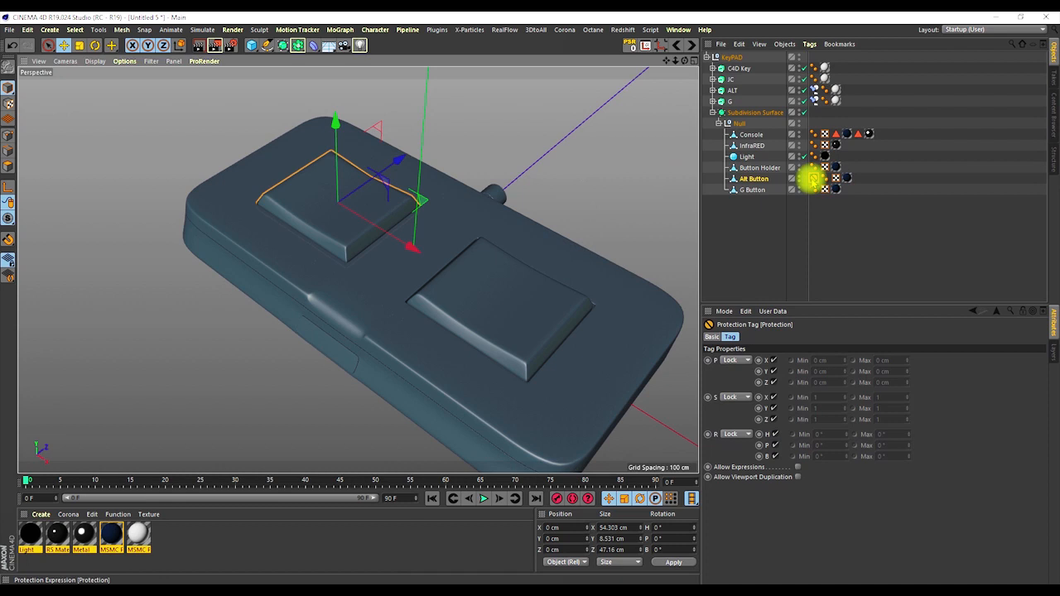
Set the position mode of the Alt Button's Protection tag to Limit
mouse_move(341, 218)
left_mouse_down("alt")
mouse_move(356, 205)
mouse_move(337, 217)
left_mouse_up("alt")
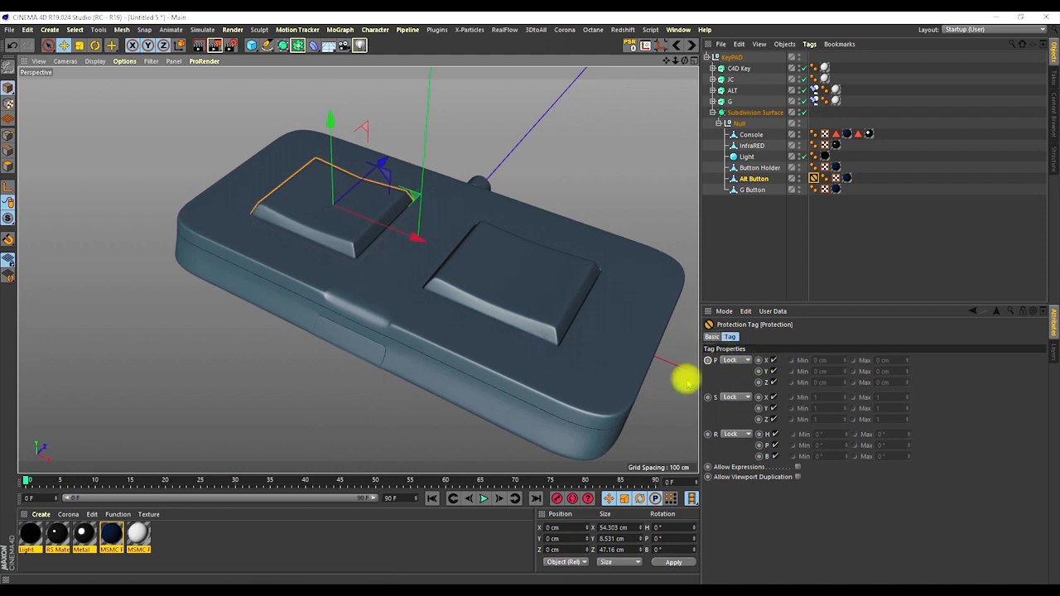
left_click_drag(340, 211, 341, 199, "alt")
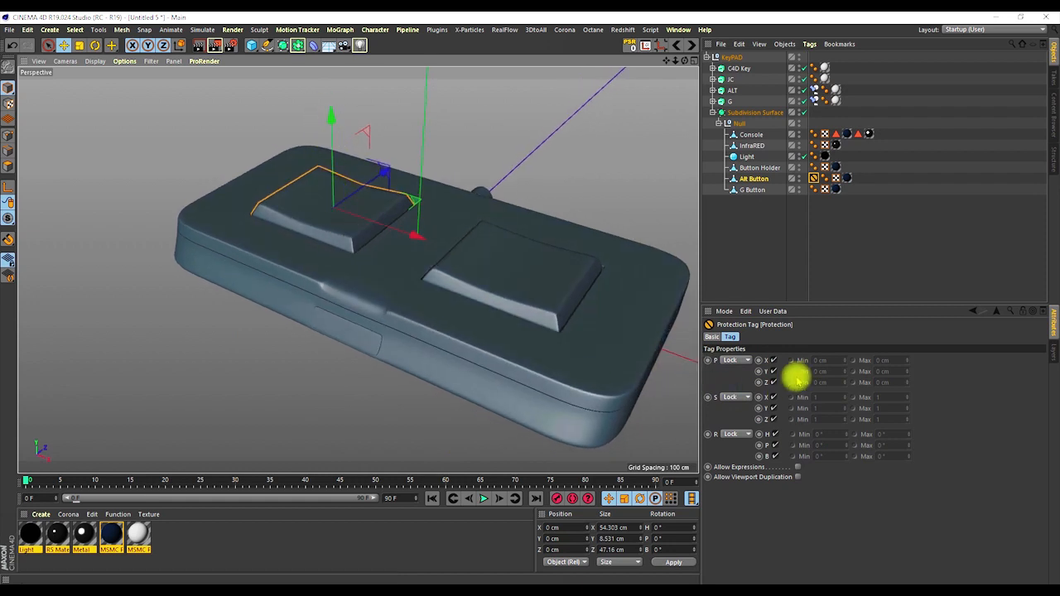
left_click(729, 361)
left_click(733, 394)
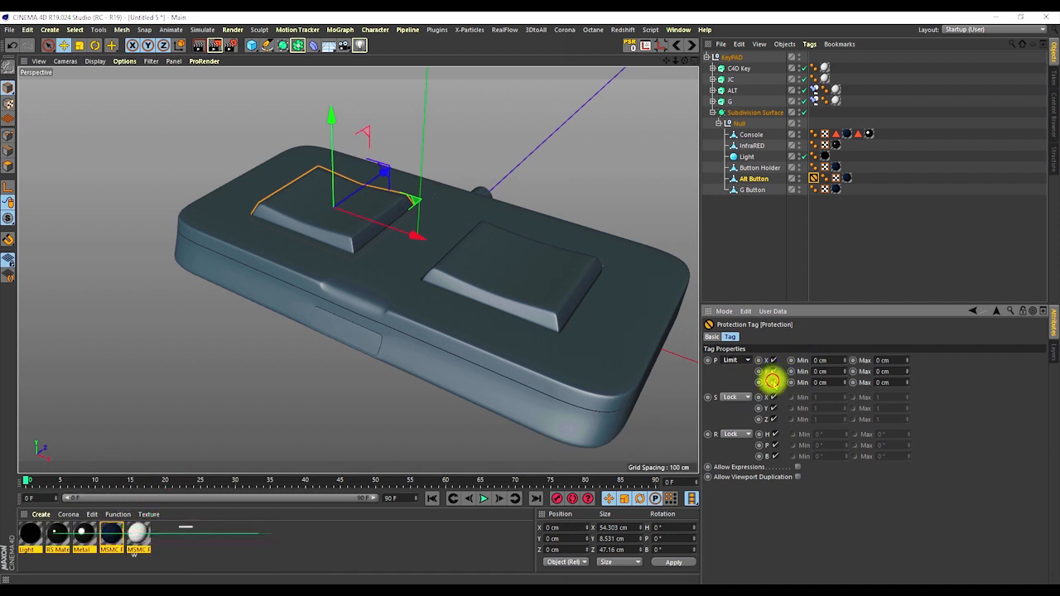
Try moving the Alt Button along X with the tag's X and Z position limits off, undo the move, and re-enable both limits
left_click(774, 382)
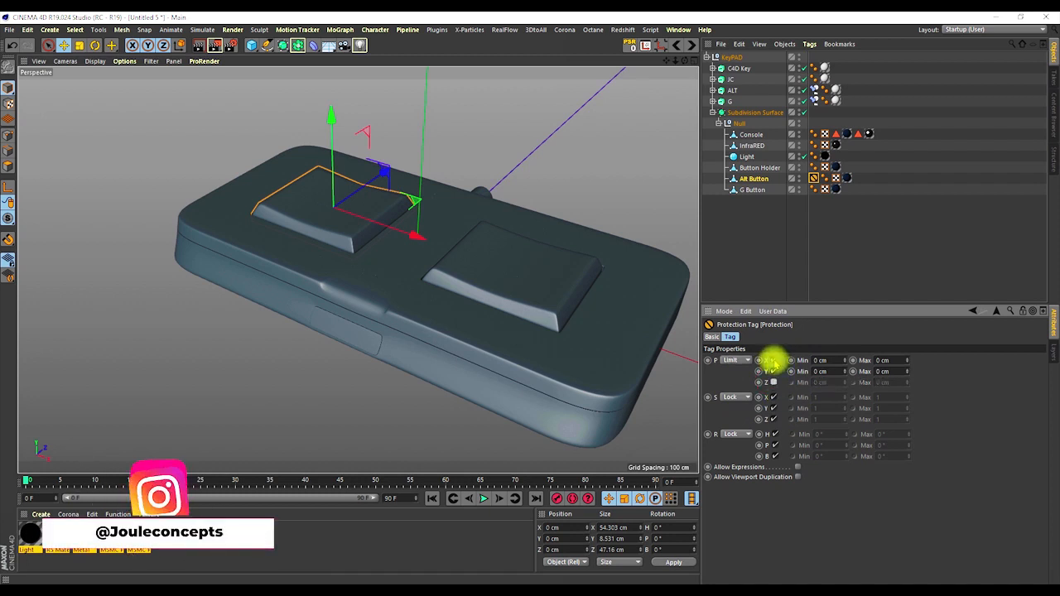
left_click(774, 361)
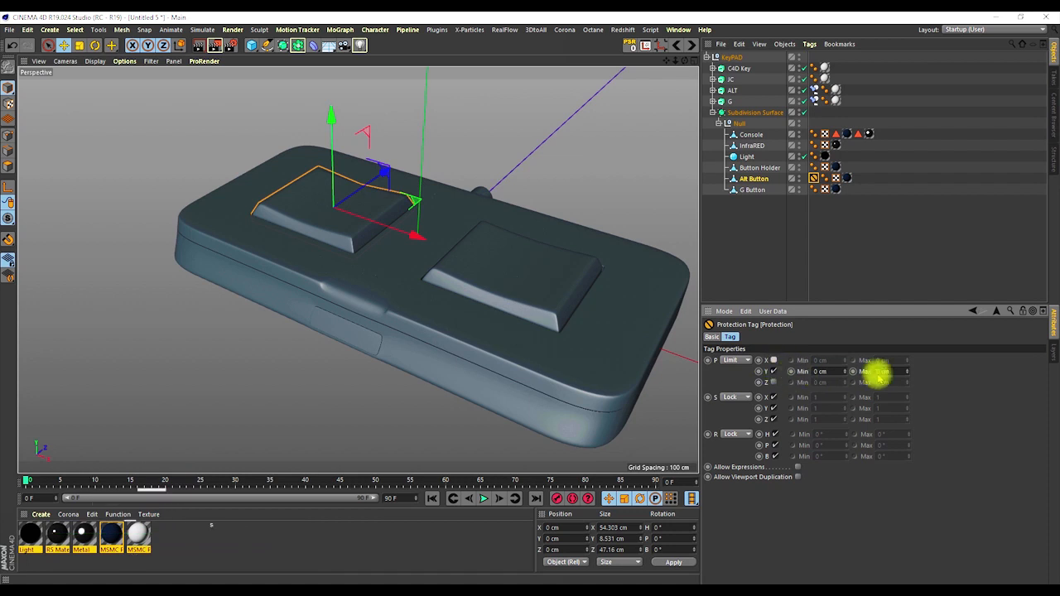
left_click_drag(390, 230, 558, 287)
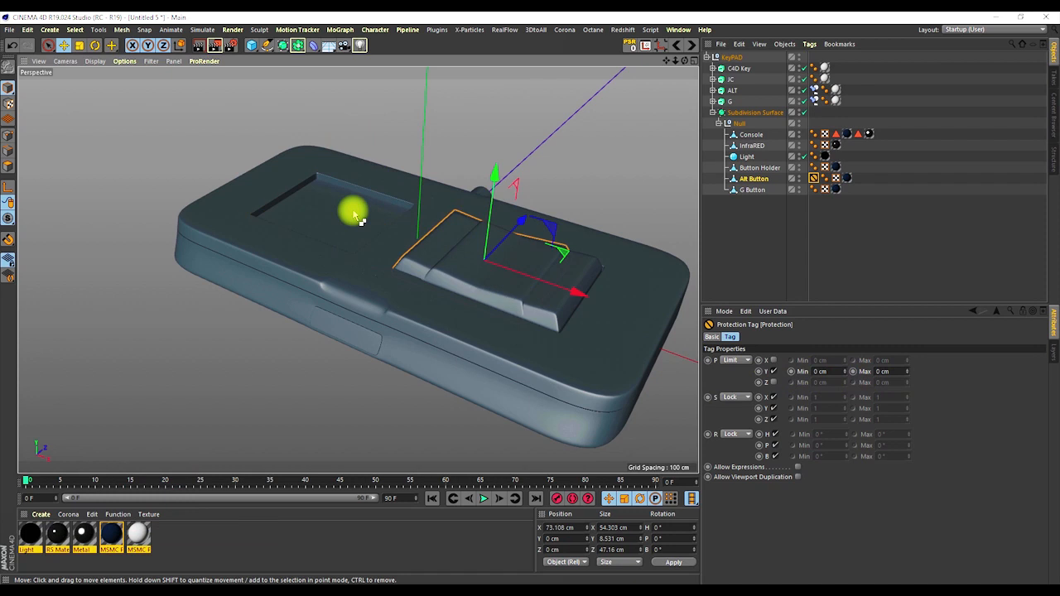
key("ctrl+z")
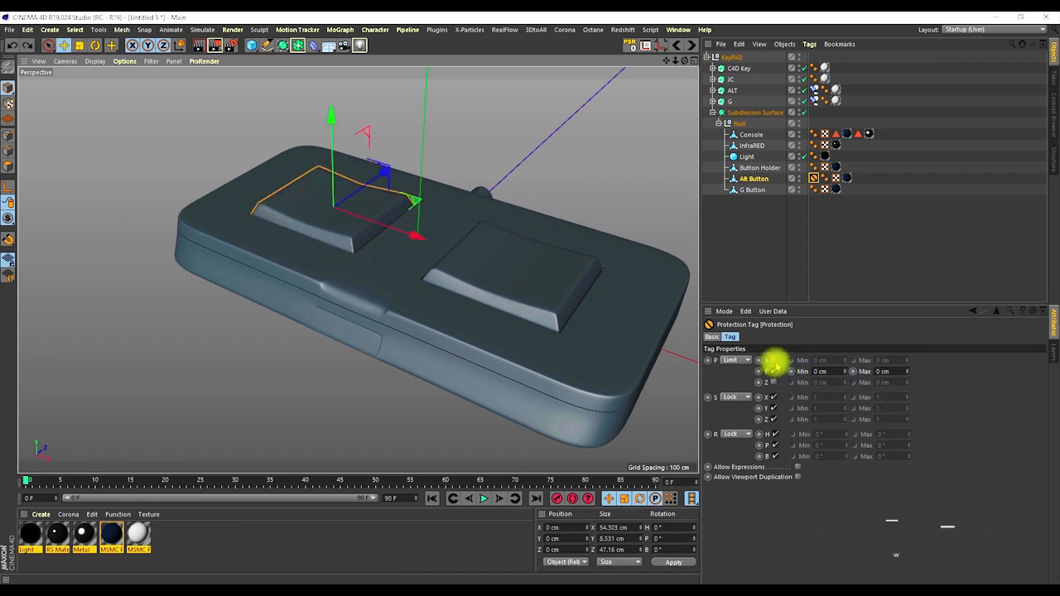
left_click(773, 361)
left_click(773, 383)
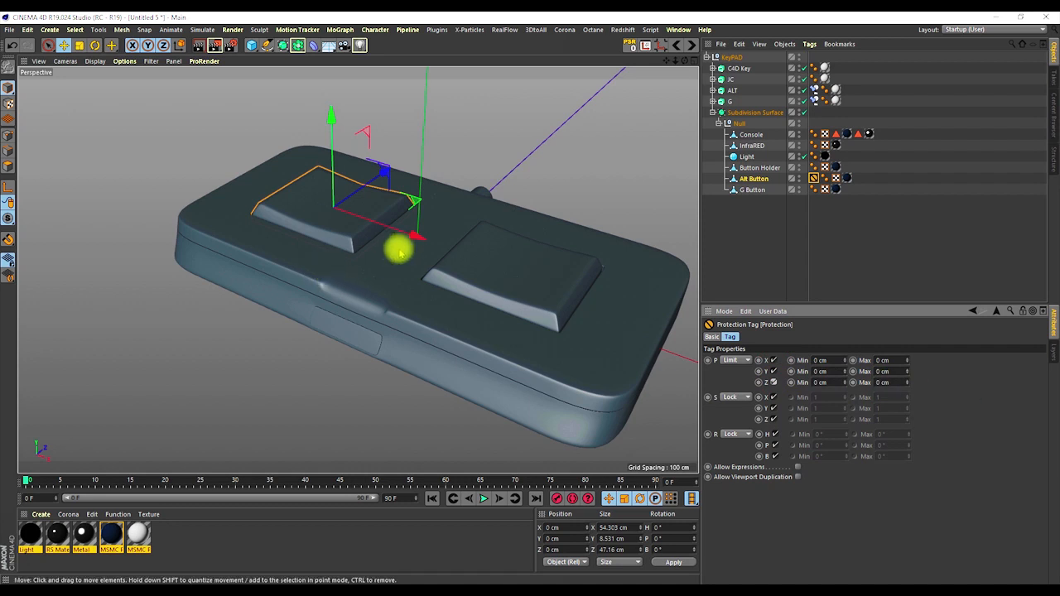
Try moving the Alt Button against its limits and set the Protection tag's Y position minimum to -3 cm
left_click_drag(414, 237, 365, 198)
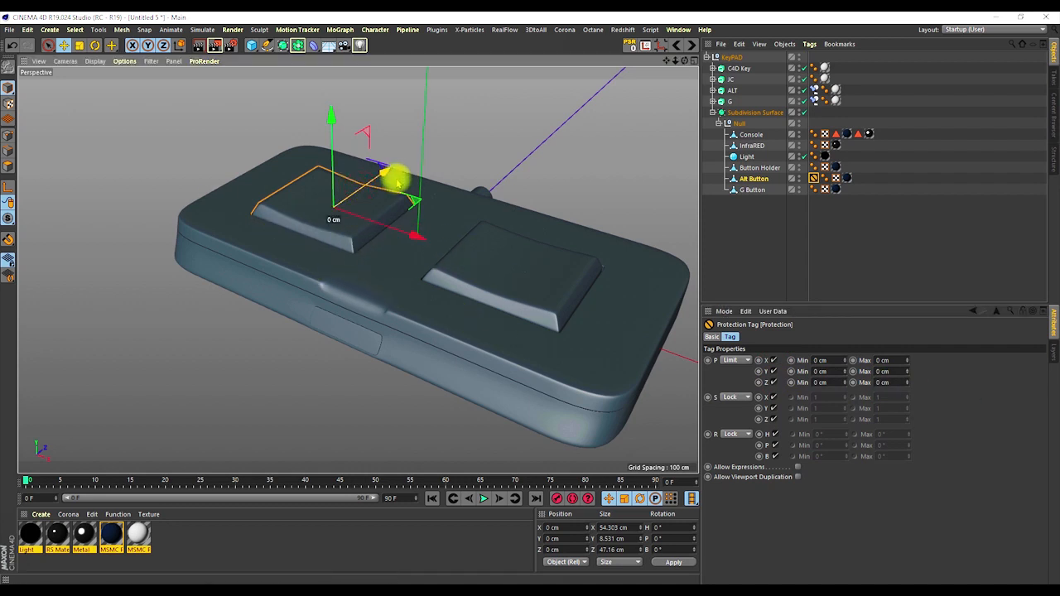
left_click_drag(330, 117, 333, 232)
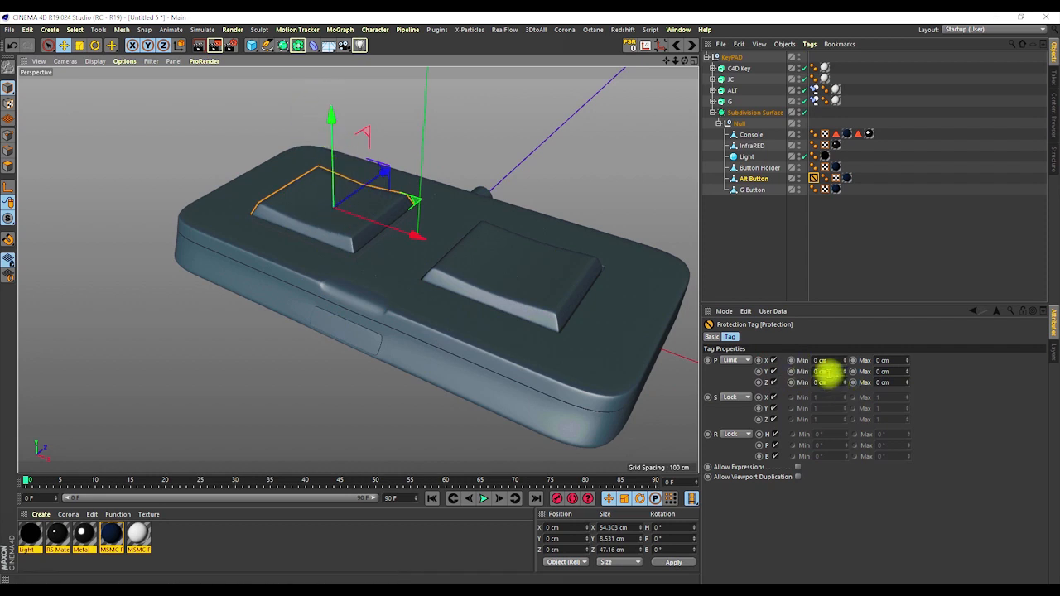
double_click(824, 372)
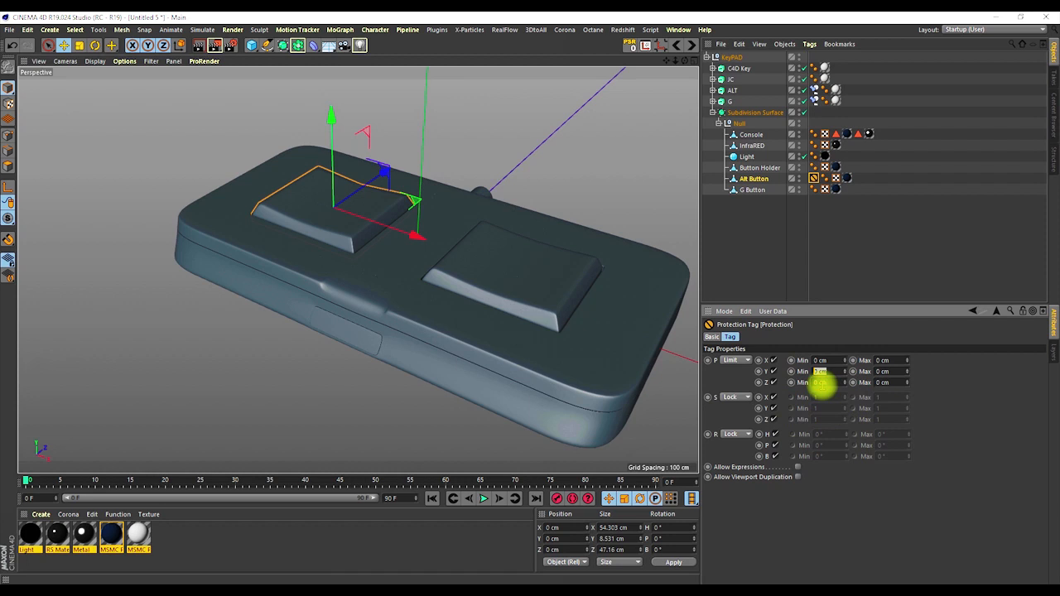
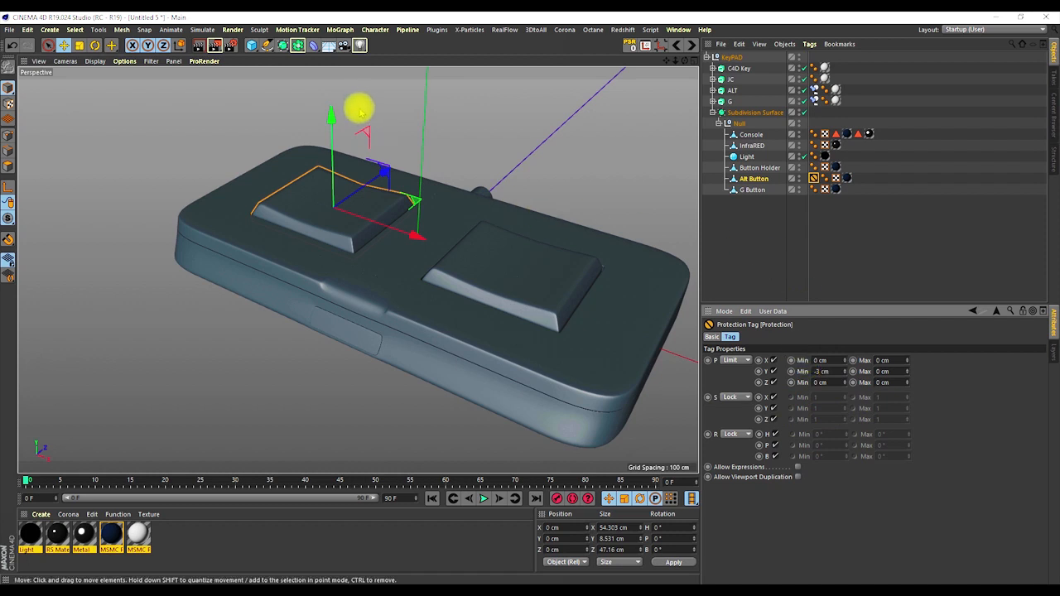
Lower the Alt Button along Y to -3 cm, raise it again, and reset its Y position to 0 cm
left_click_drag(332, 124, 303, 521)
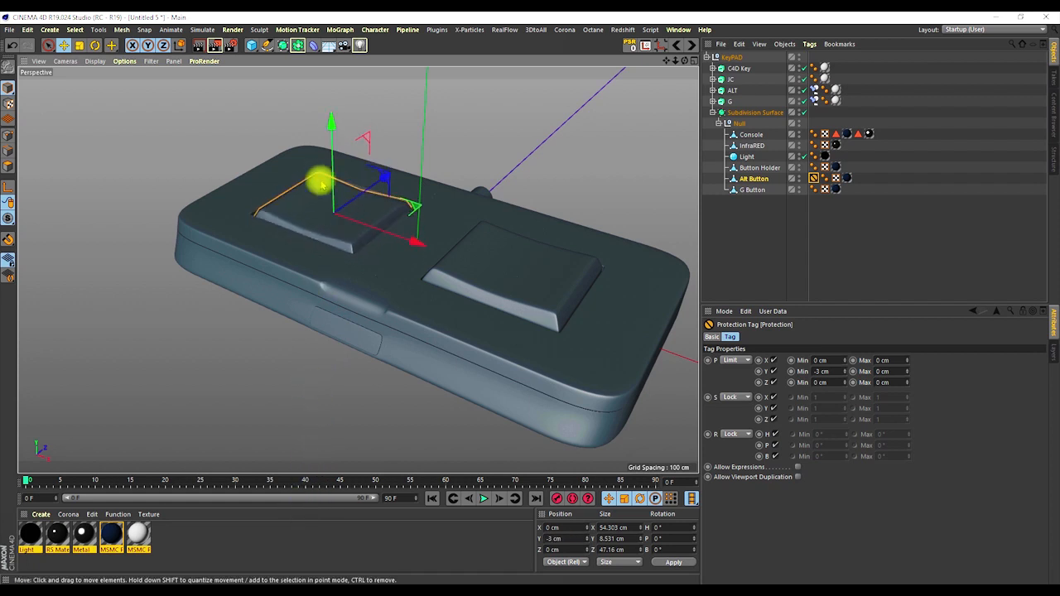
mouse_move(331, 128)
left_mouse_down()
mouse_move(306, 431)
mouse_move(327, 124)
left_mouse_up()
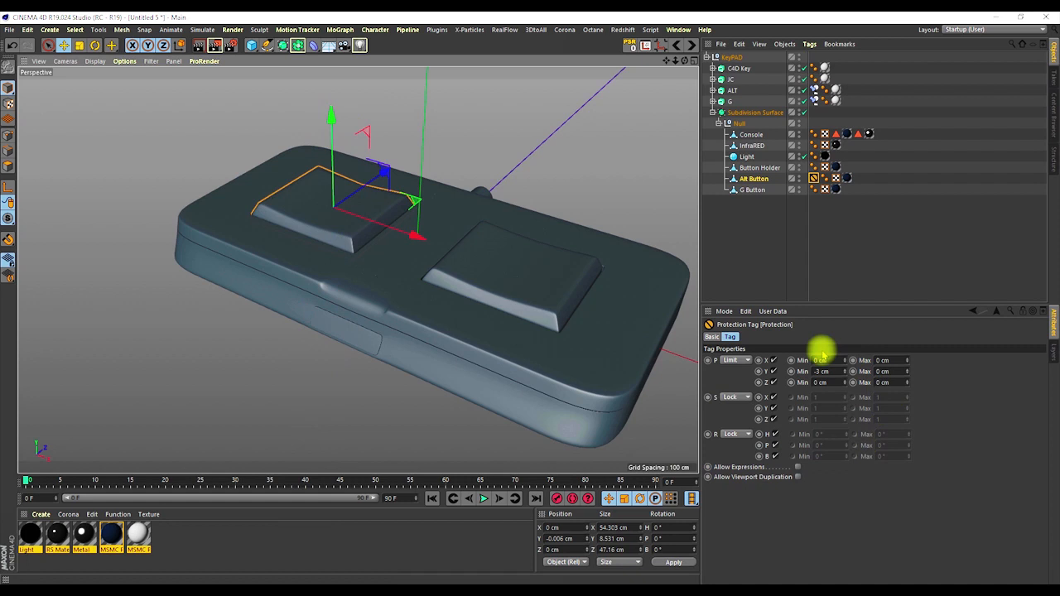
left_click(754, 178)
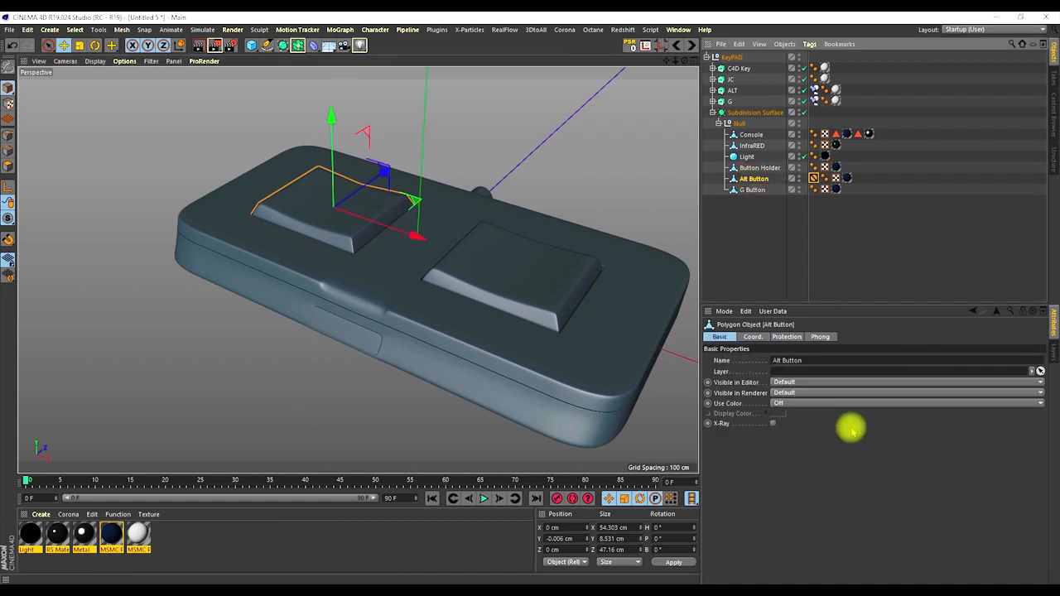
left_click(767, 340)
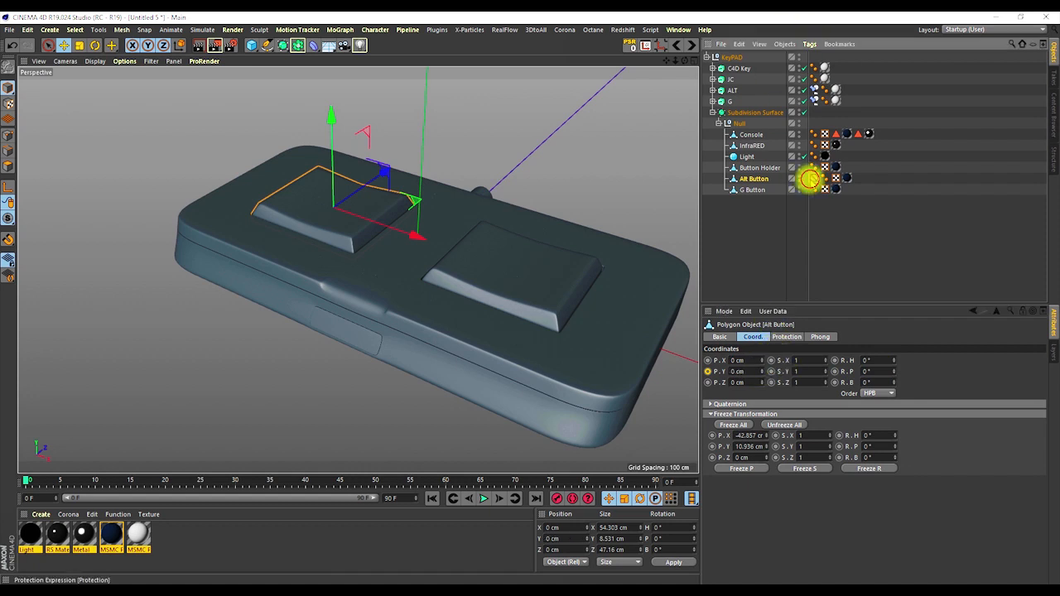
Set the Protection tag's Y position maximum to 0.5 cm and move the Alt Button up to 0.5 cm and down to -3 cm
left_click(813, 178)
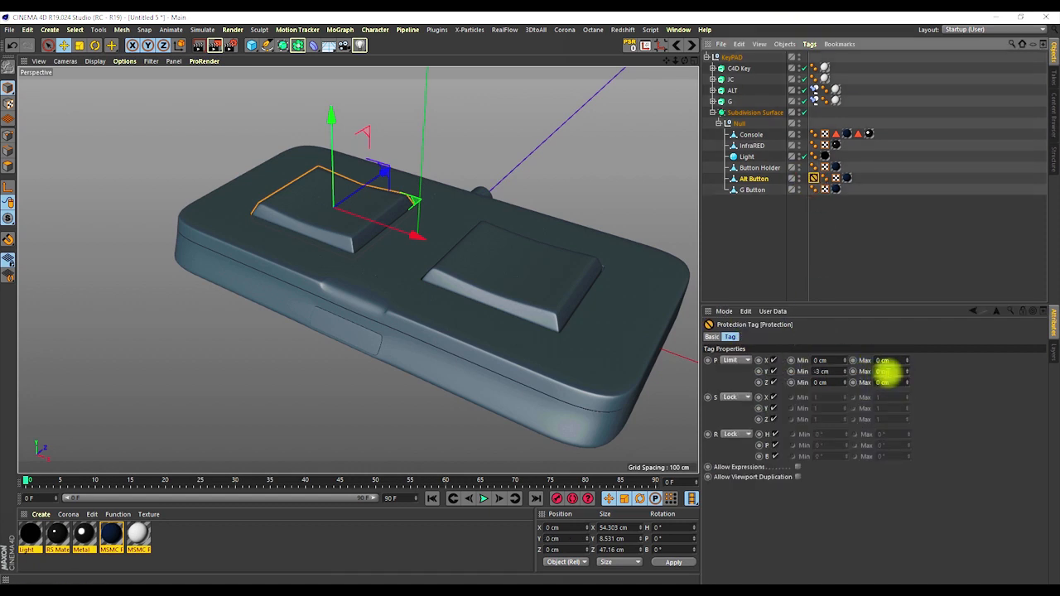
double_click(883, 371)
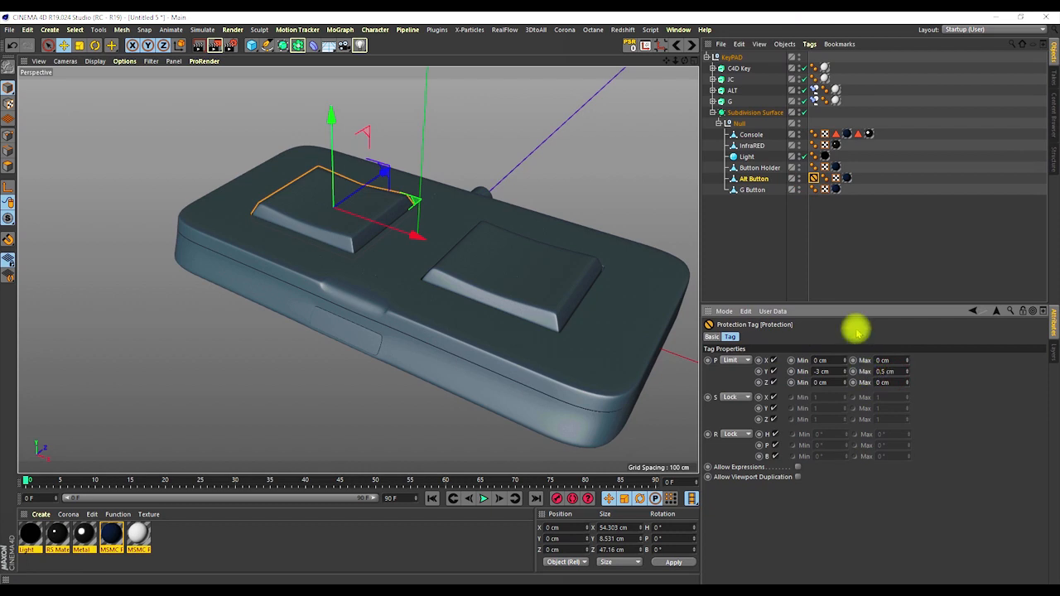
mouse_move(332, 143)
left_mouse_down()
mouse_move(341, 24)
mouse_move(337, 142)
left_mouse_up()
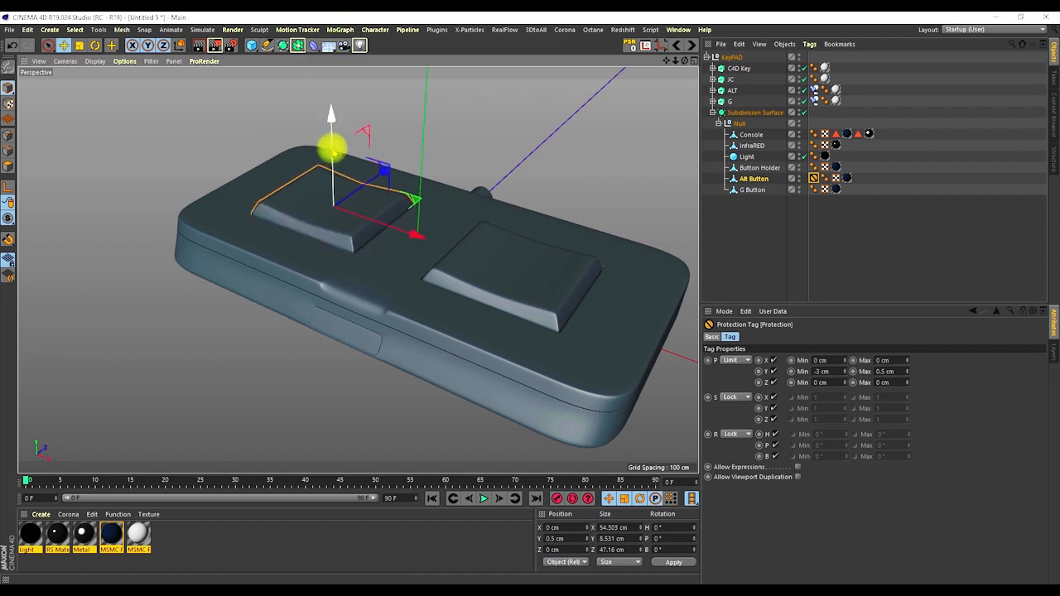
left_click_drag(336, 147, 339, 425)
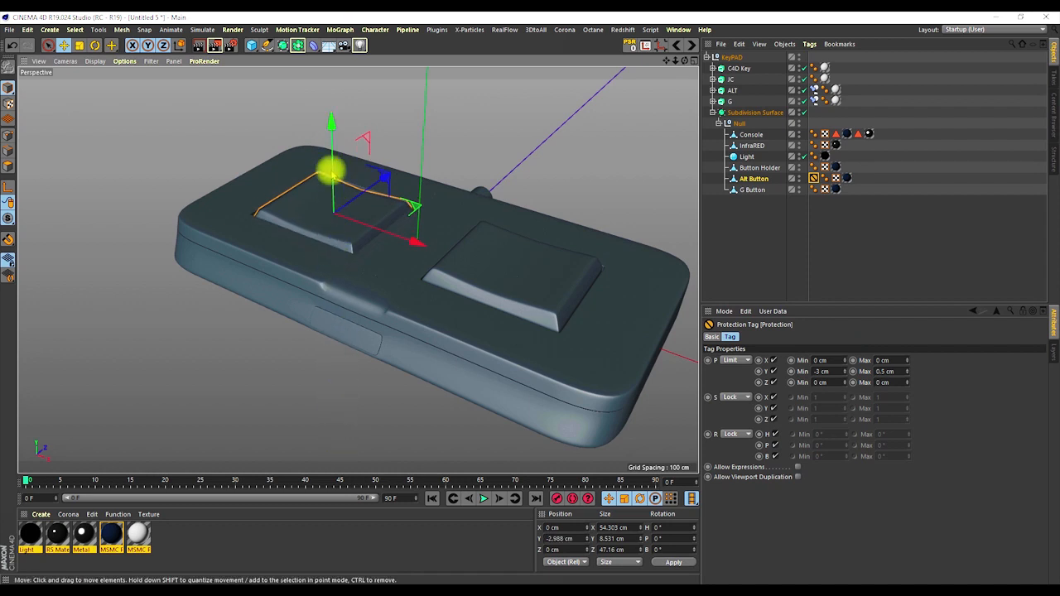
left_click_drag(333, 123, 328, 240)
scroll(328, 234, "up", 5)
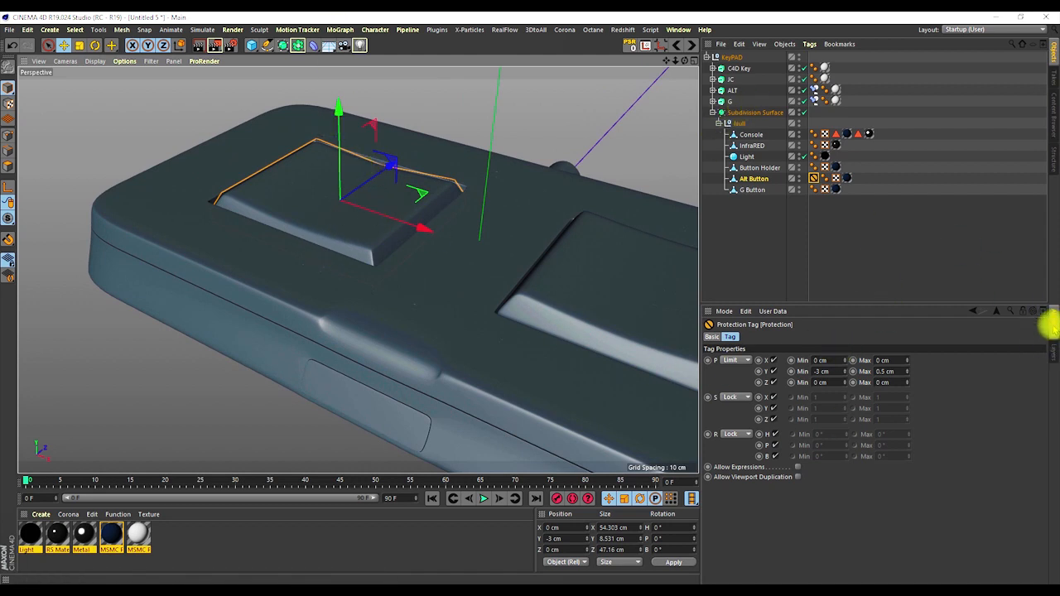
Run the Alt Button's Y position coordinate up to 0.5 cm and down to -3 cm, and undo back to 0 cm
left_click(750, 178)
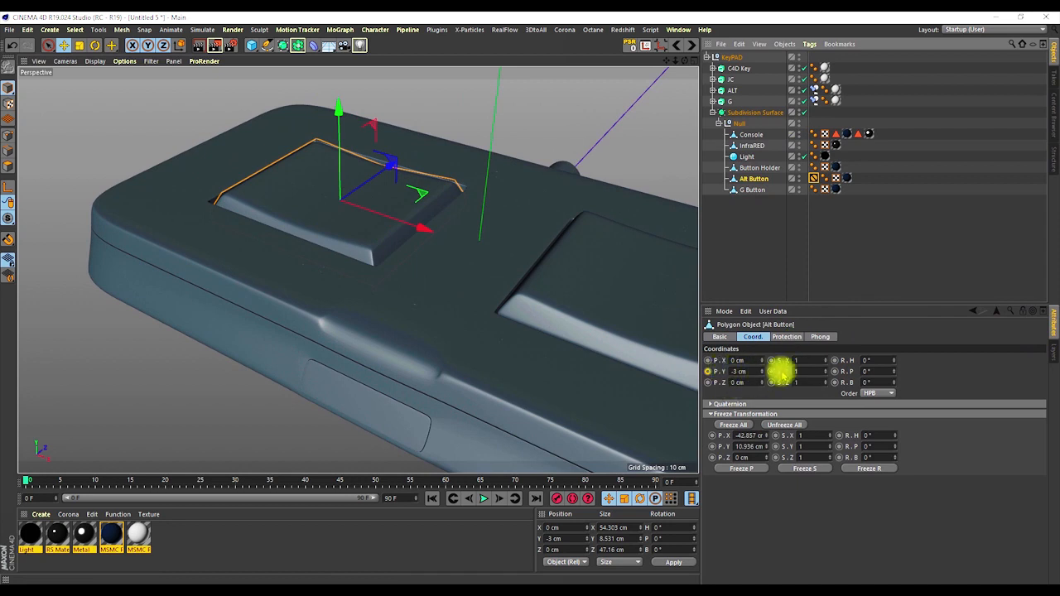
left_click_drag(762, 372, 757, 273)
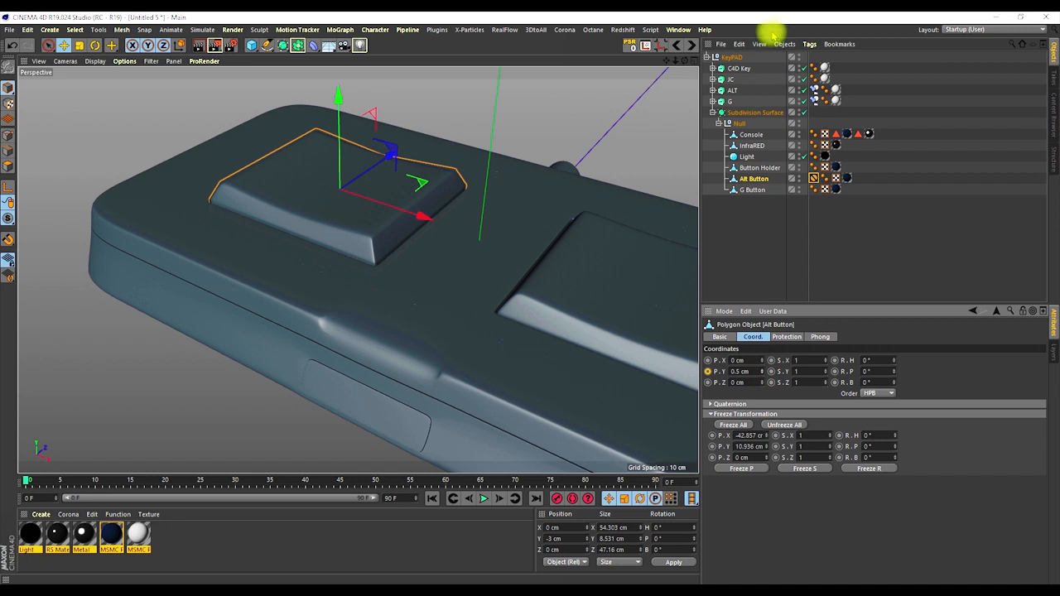
left_click_drag(761, 375, 764, 545)
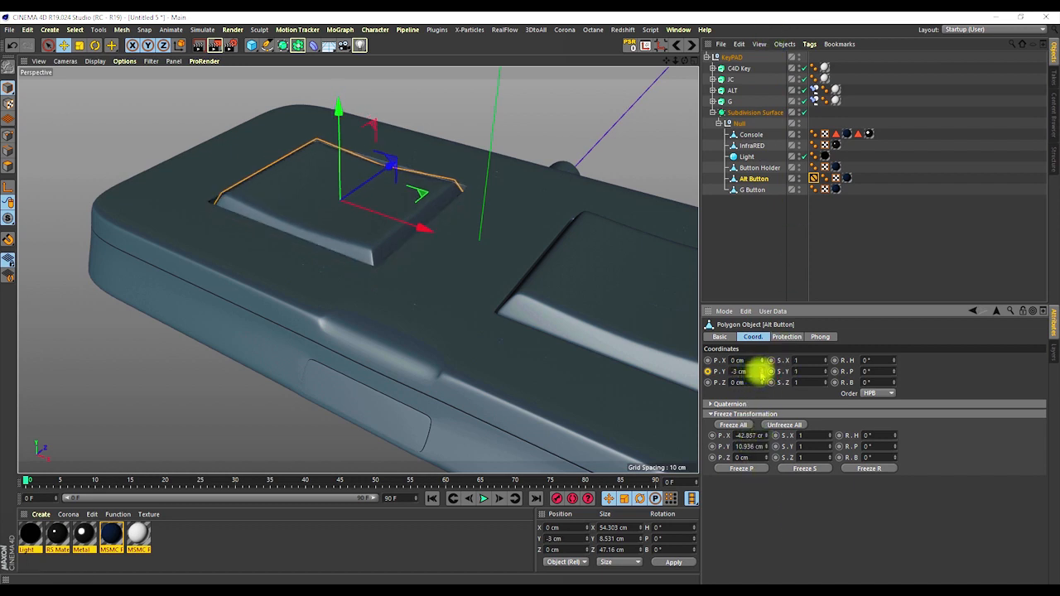
key("ctrl+z")
left_click_drag(359, 225, 324, 233, "alt")
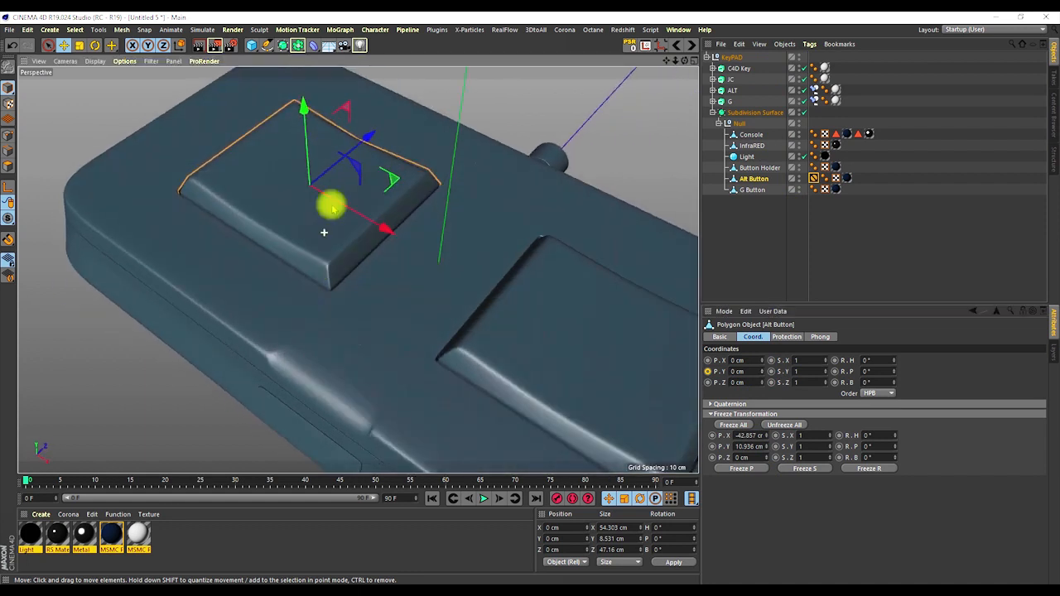
Copy the Alt Button's Protection tag onto the G Button and select the G Button
left_click(812, 178)
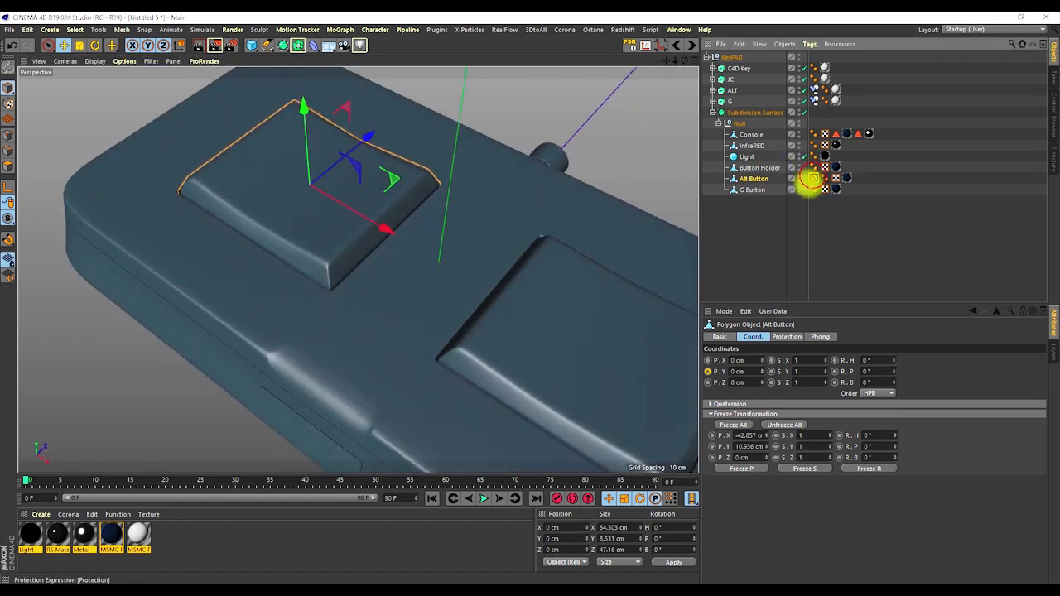
left_click_drag(812, 194, 810, 189, "ctrl")
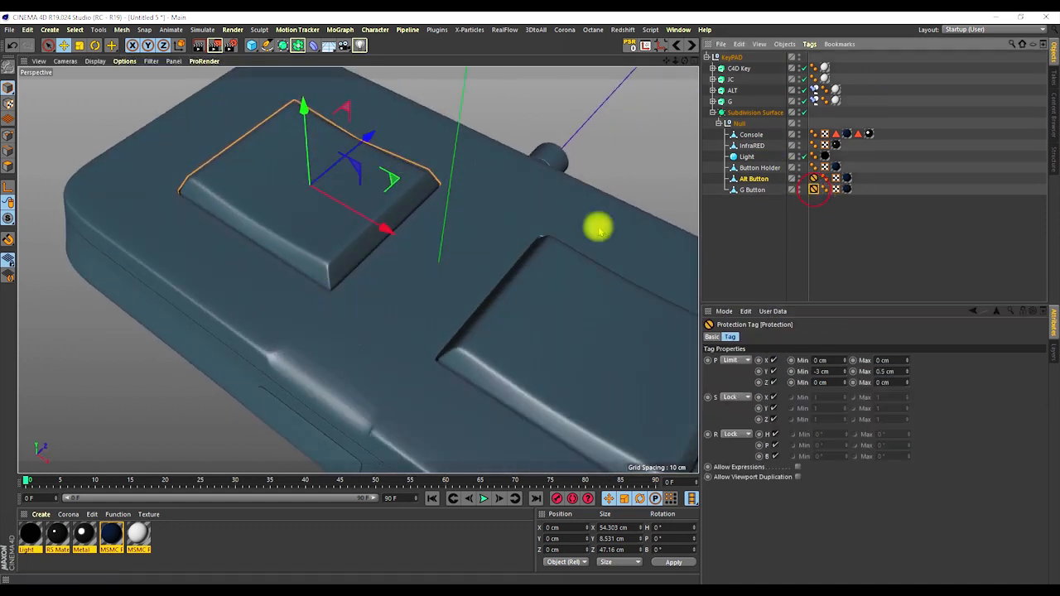
left_click(752, 189)
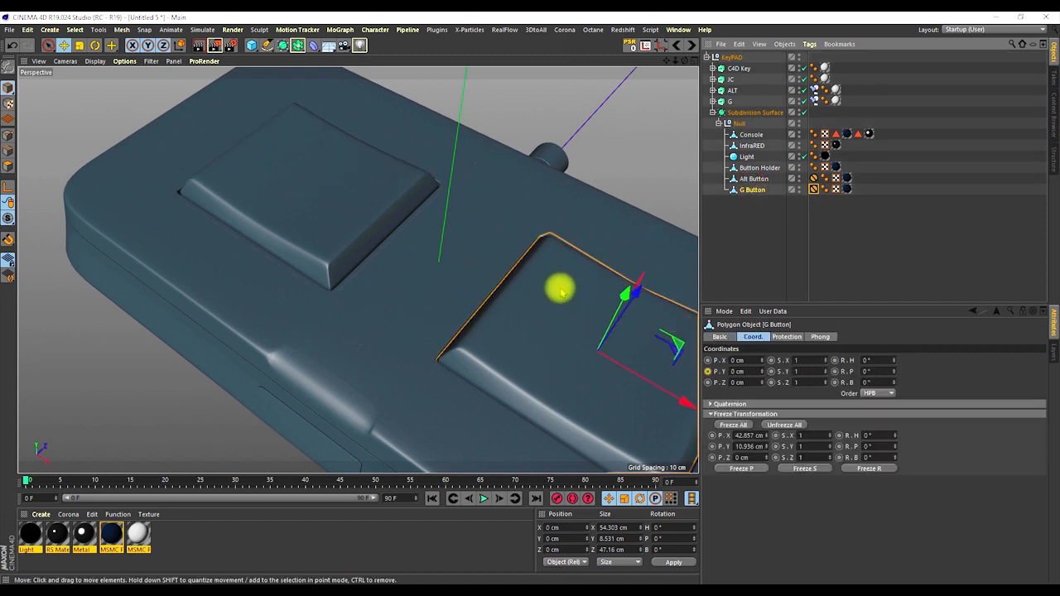
Test the G Button's upward travel by raising its Y position to 0.5 cm, and reset it to 0 cm
middle_click_drag(561, 287, 492, 220, "alt")
left_click_drag(760, 374, 758, 315)
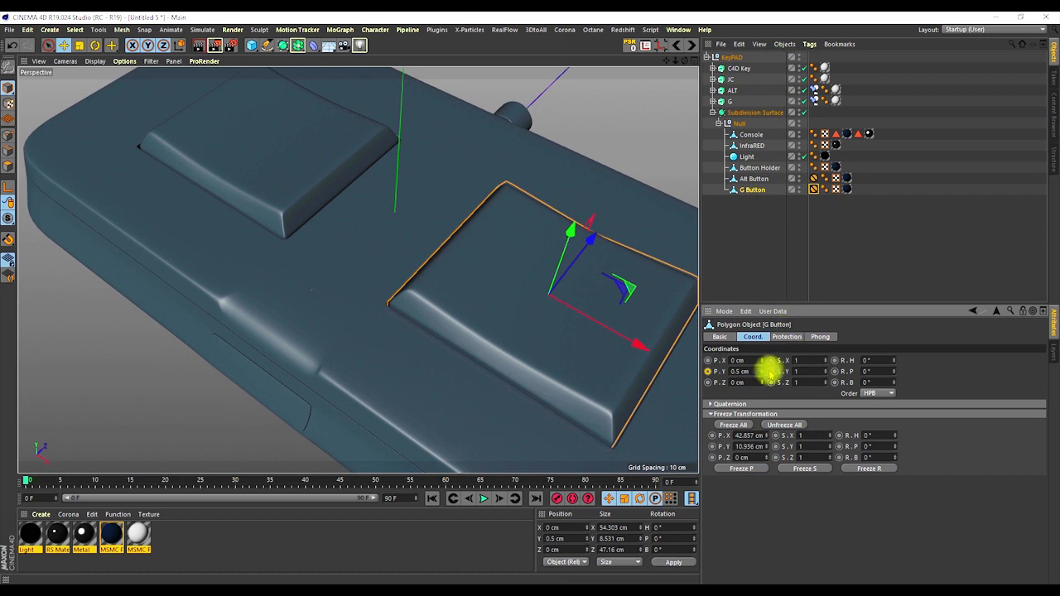
right_click(763, 374)
Select the Alt Button and record a keyframe for its Y position at 0 cm on frame 10
right_click_drag(403, 213, 400, 264, "alt")
left_click_drag(417, 244, 377, 240, "alt")
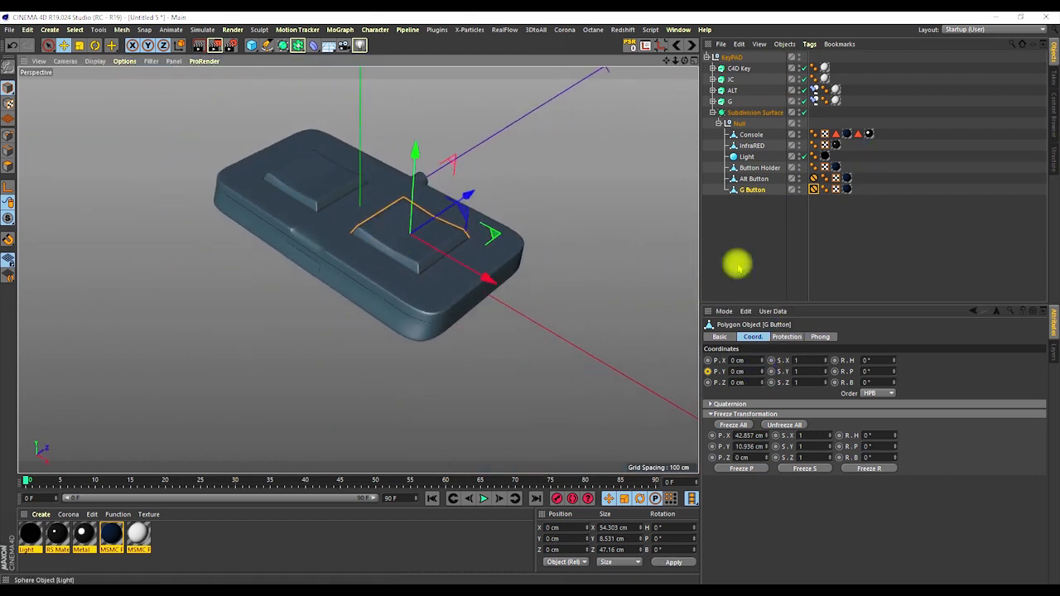
left_click(335, 262)
middle_click_drag(335, 261, 318, 265, "alt")
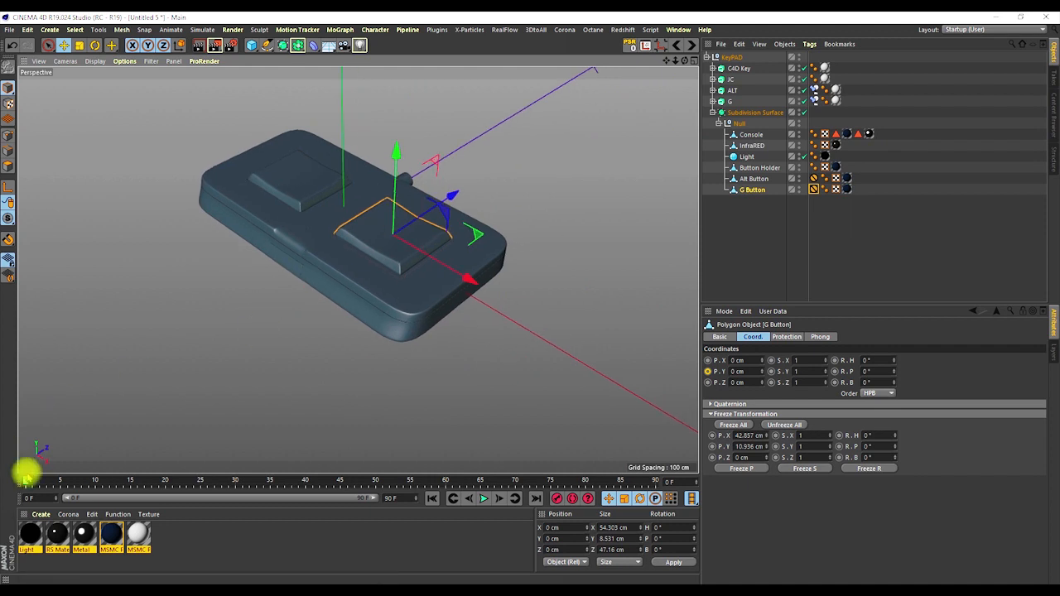
left_click_drag(28, 480, 83, 487)
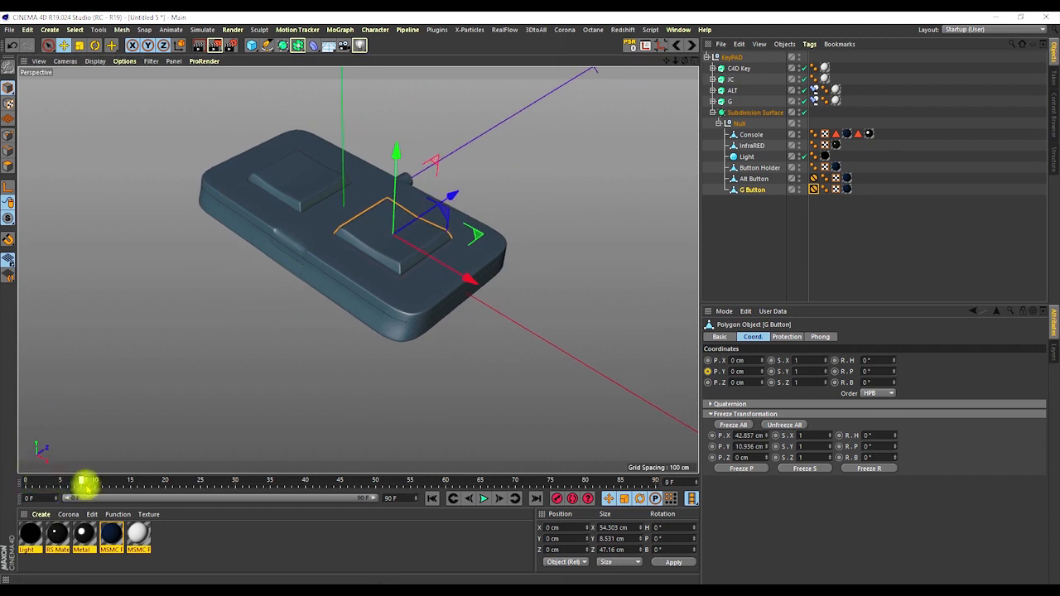
left_click(754, 178)
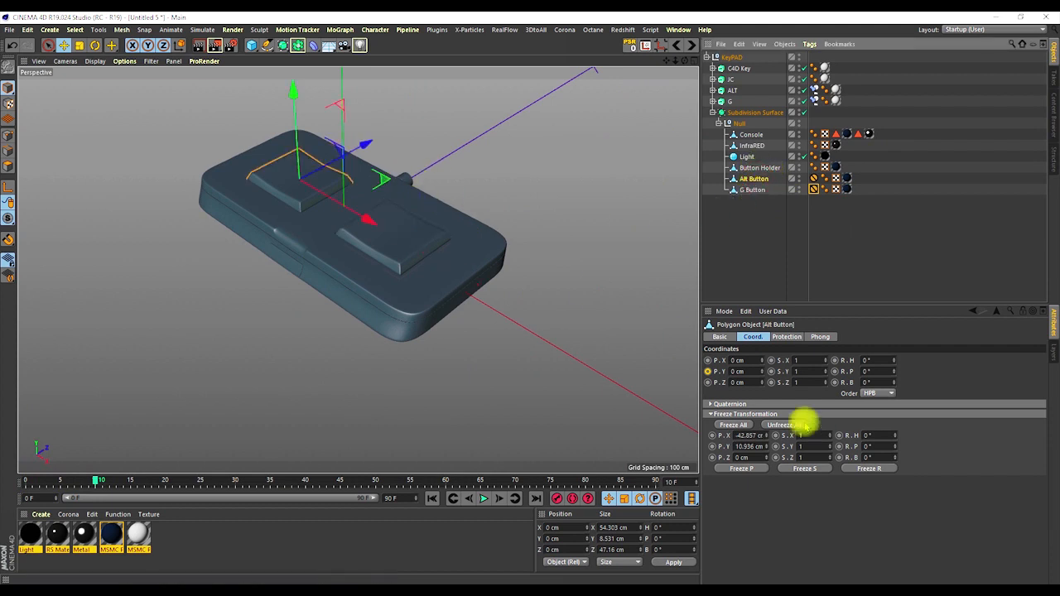
left_click(708, 371, "ctrl")
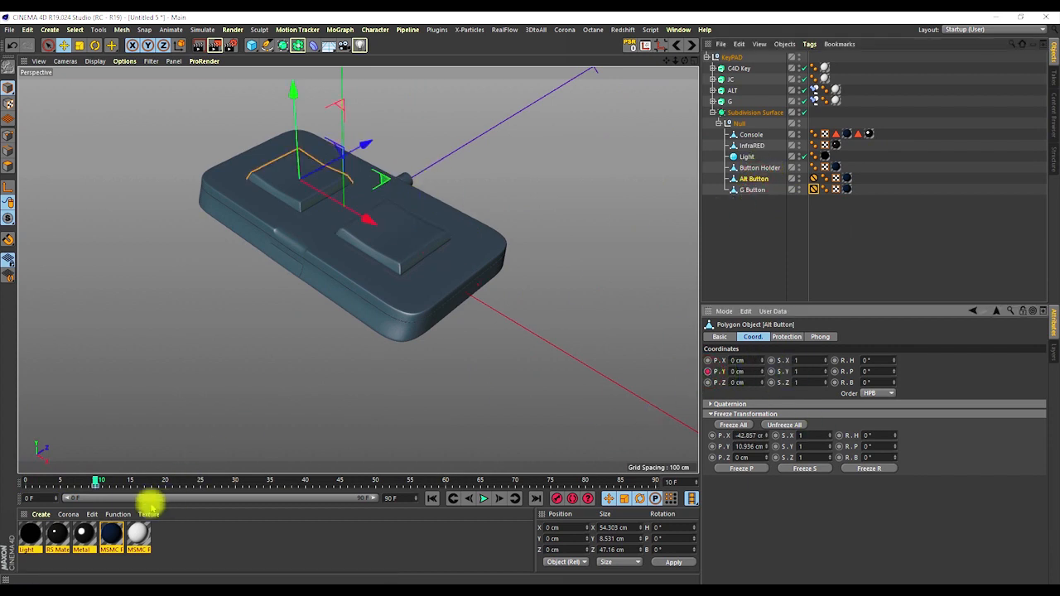
Lower the Alt Button to -3 cm along Y, keyframing that Y position on frames 20 and 25
left_click_drag(95, 480, 183, 499)
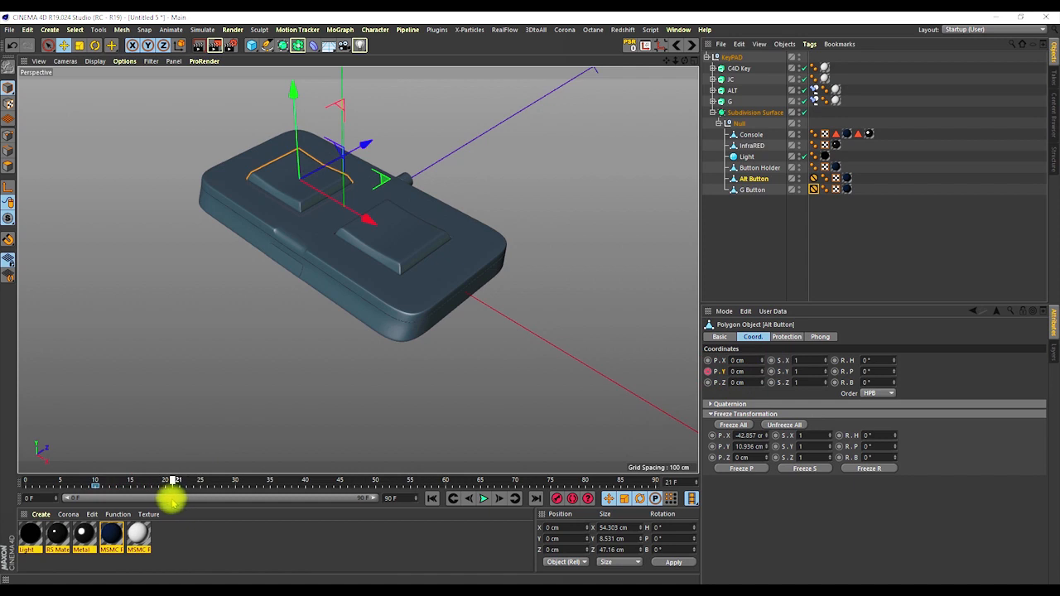
left_click_drag(294, 103, 300, 276)
left_click(708, 371, "ctrl")
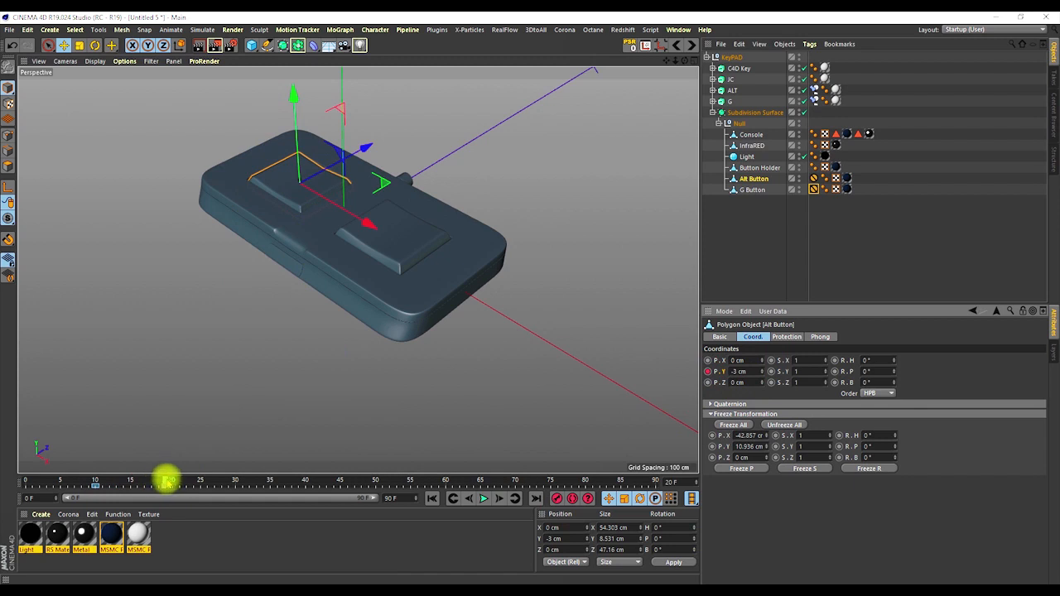
left_click_drag(164, 480, 191, 492)
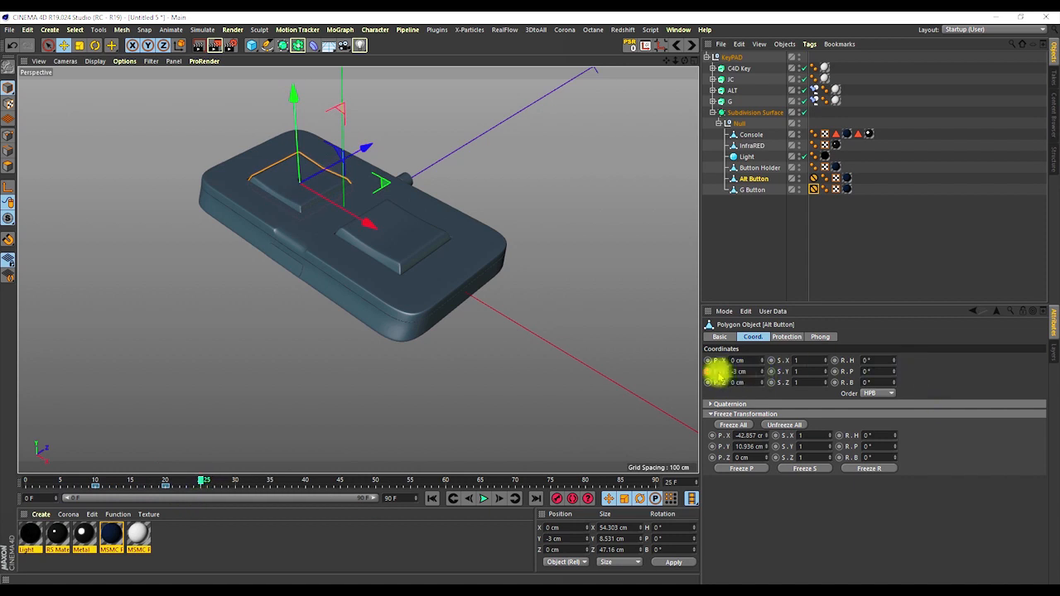
left_click(710, 372)
left_click(206, 481)
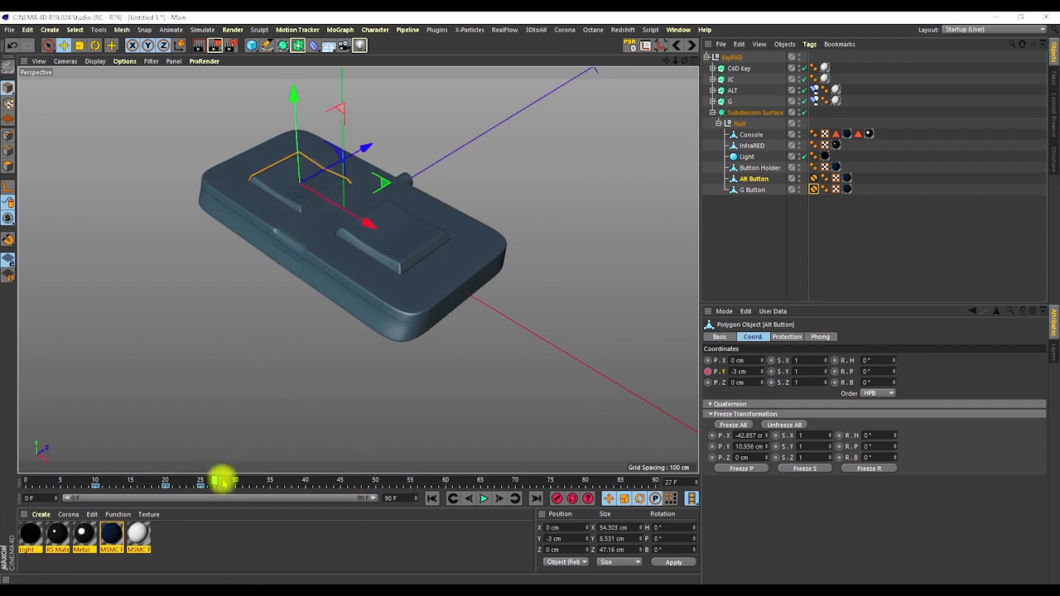
Keyframe the Alt Button's Y position at 0.5 cm on frame 30 and at 0 cm on frame 32
left_click_drag(217, 481, 230, 482)
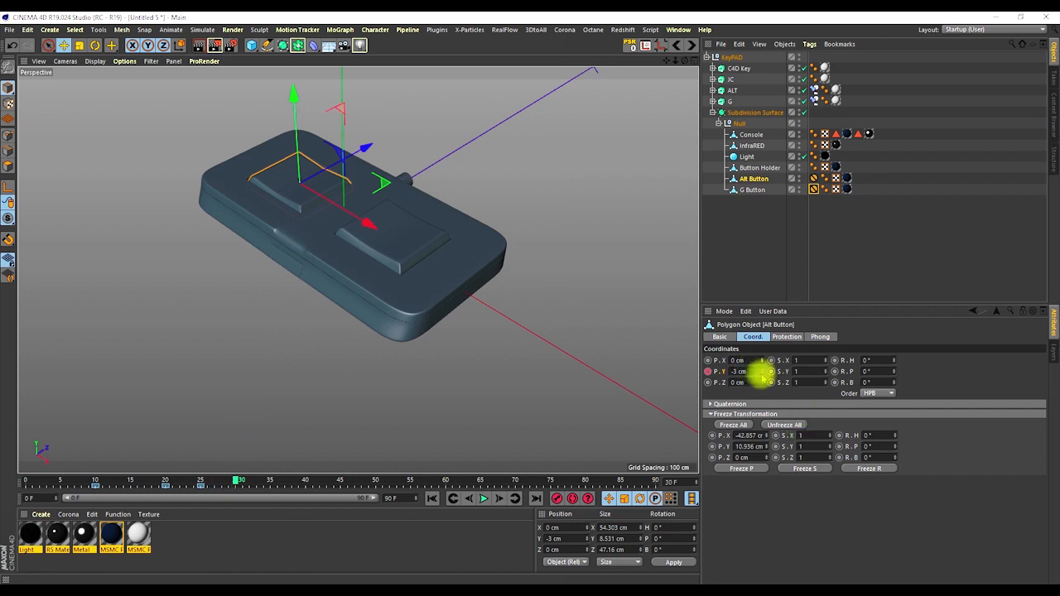
left_click_drag(762, 372, 798, 70)
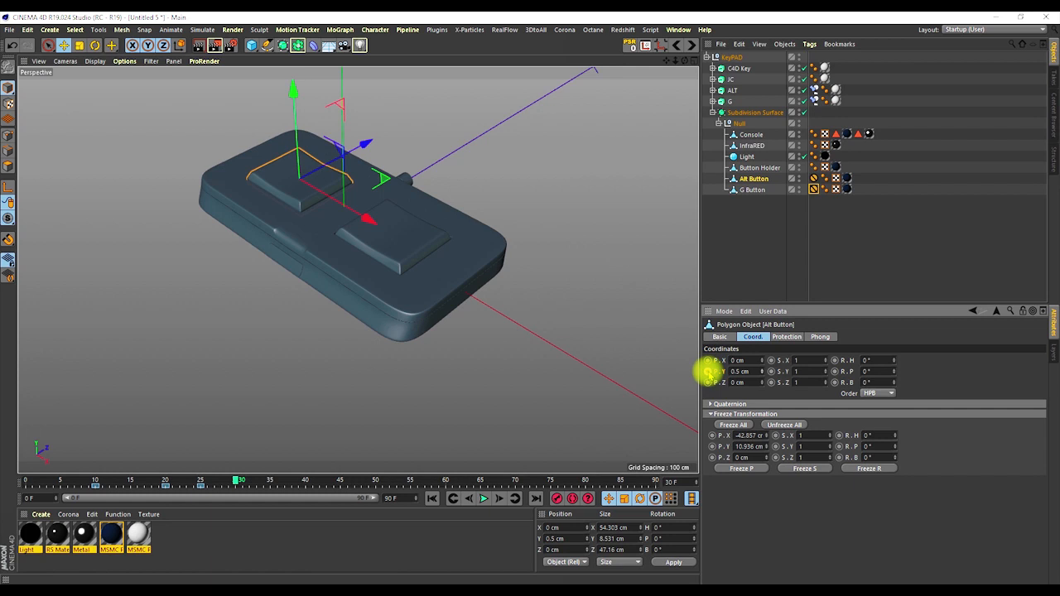
left_click(708, 372)
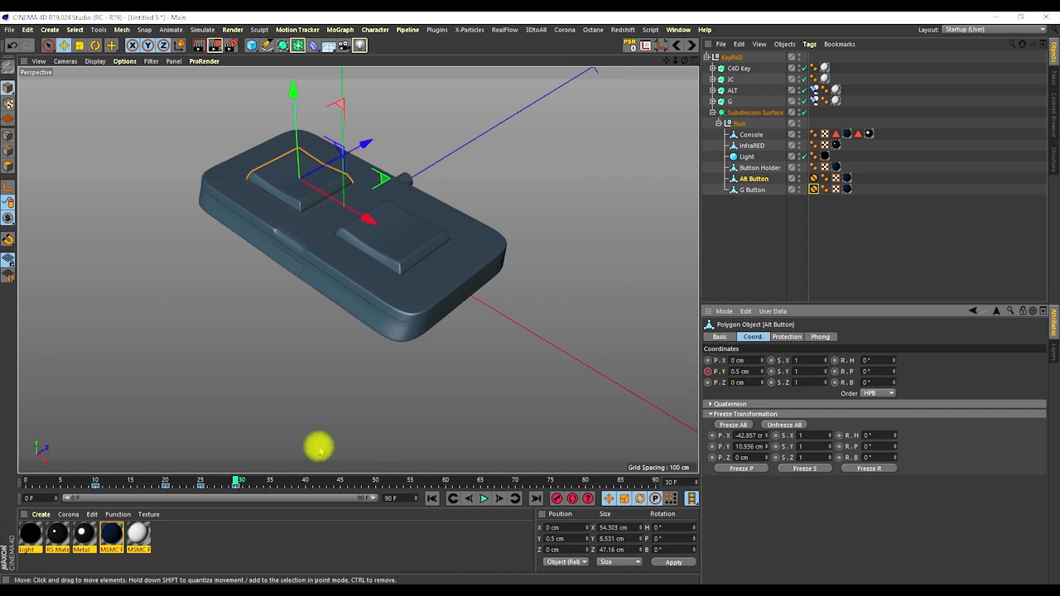
left_click(250, 481)
left_click(750, 372)
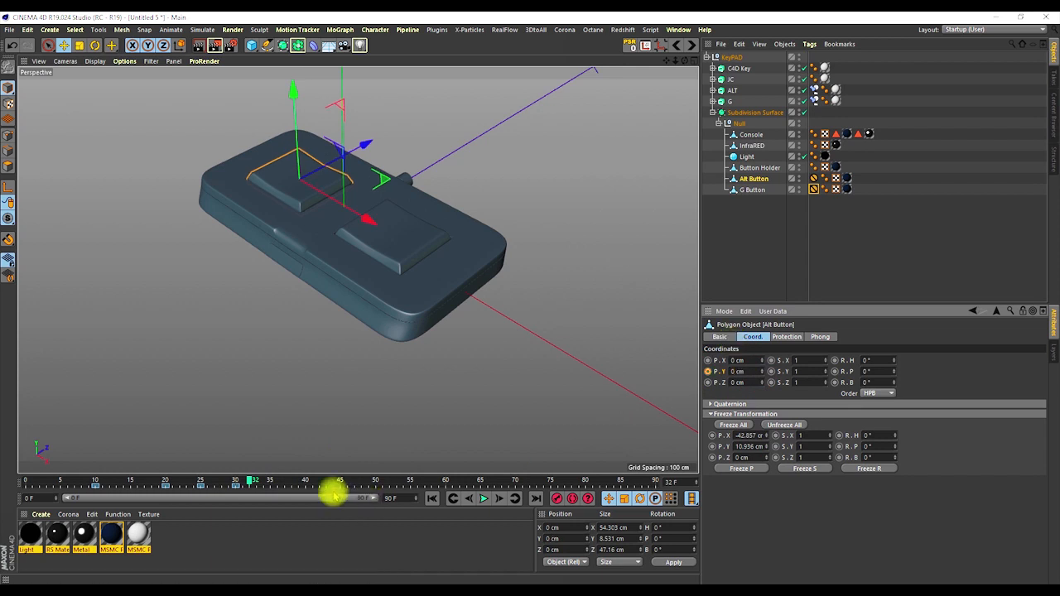
left_click(709, 372)
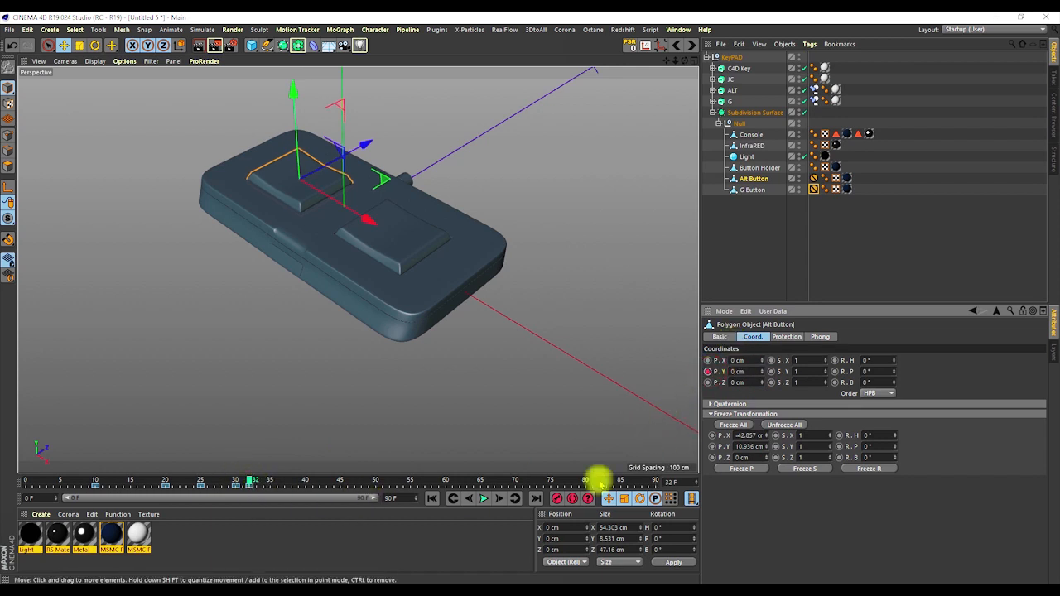
Play the Alt Button's press animation from the start and stop it past the last keyframe
left_click(432, 498)
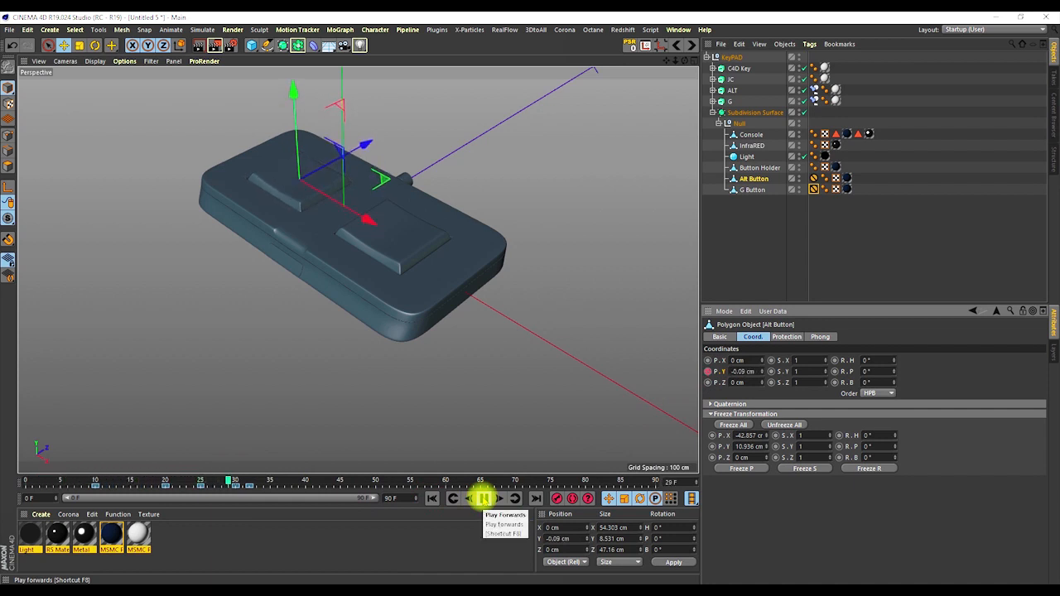
left_click(484, 498)
left_click(284, 488)
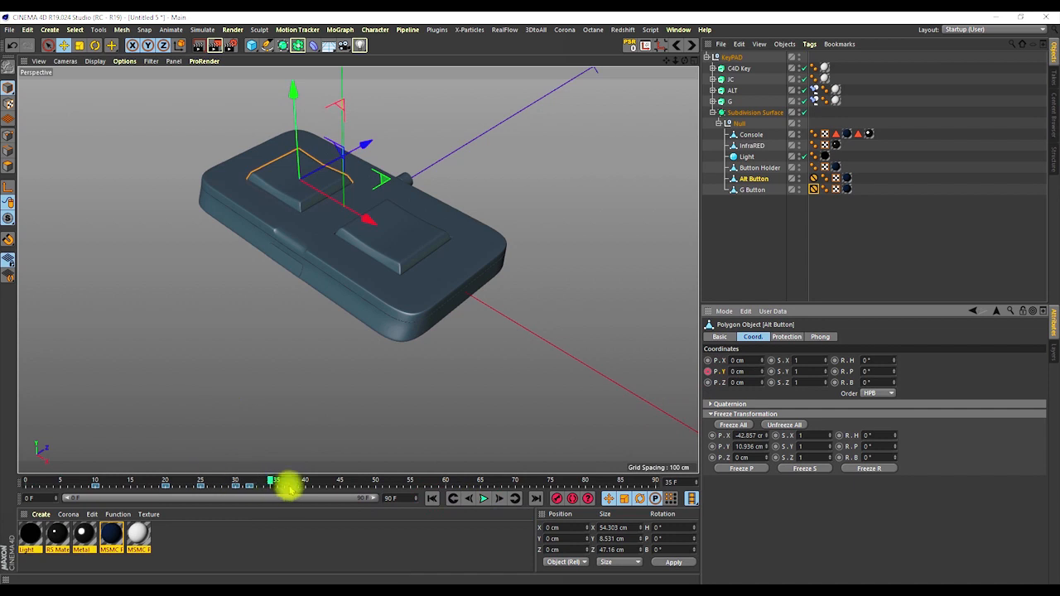
Tighten the Alt Button's animation by moving its keyframes to frames 9, 13, 15, 18 and 19
left_click_drag(288, 487, 75, 486)
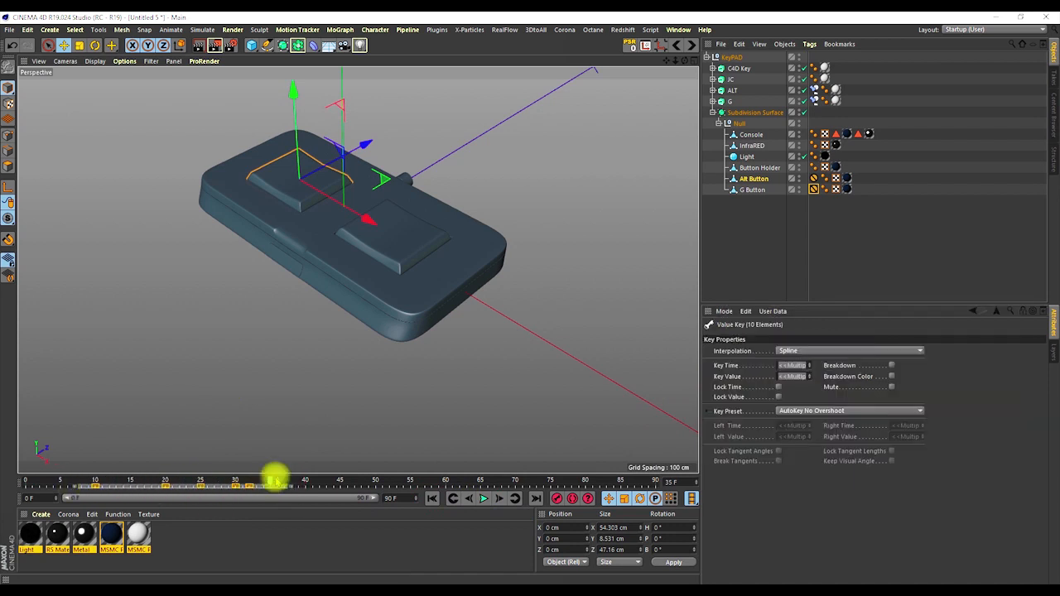
left_click_drag(291, 485, 245, 489)
left_click(238, 489)
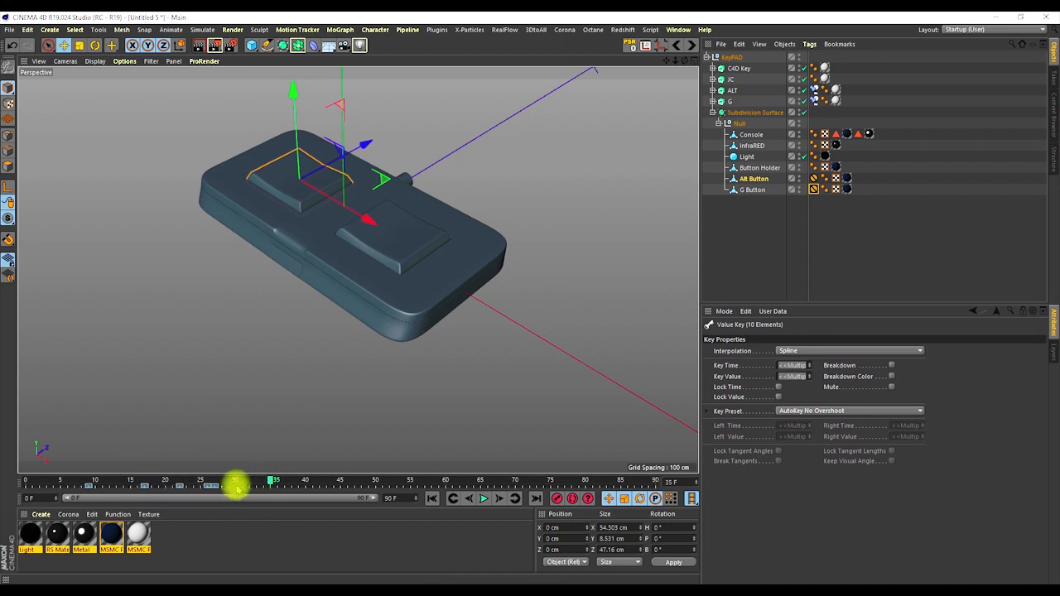
left_click_drag(181, 486, 187, 492)
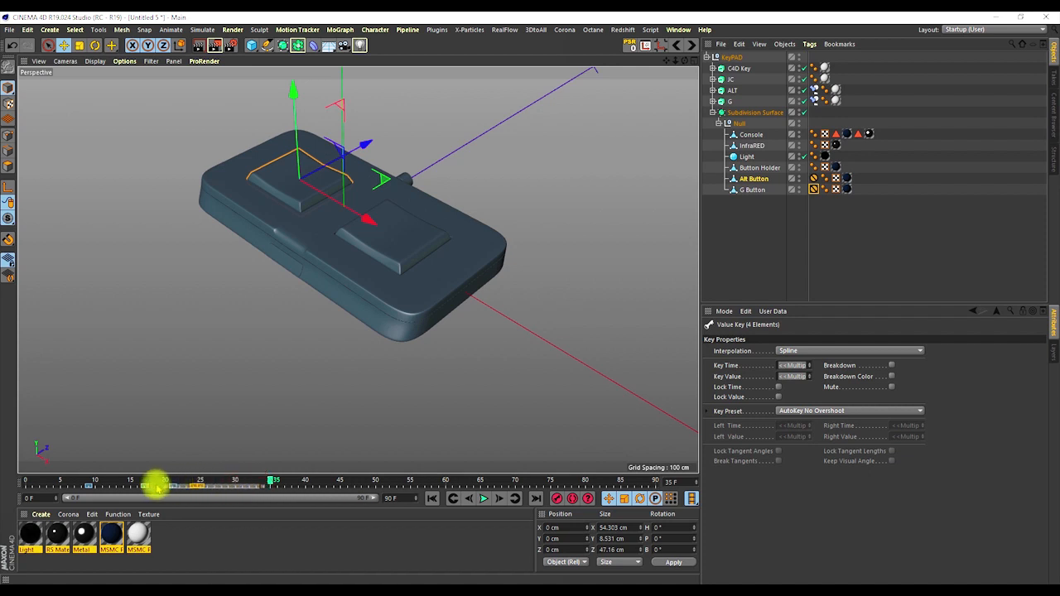
left_click_drag(132, 484, 221, 489)
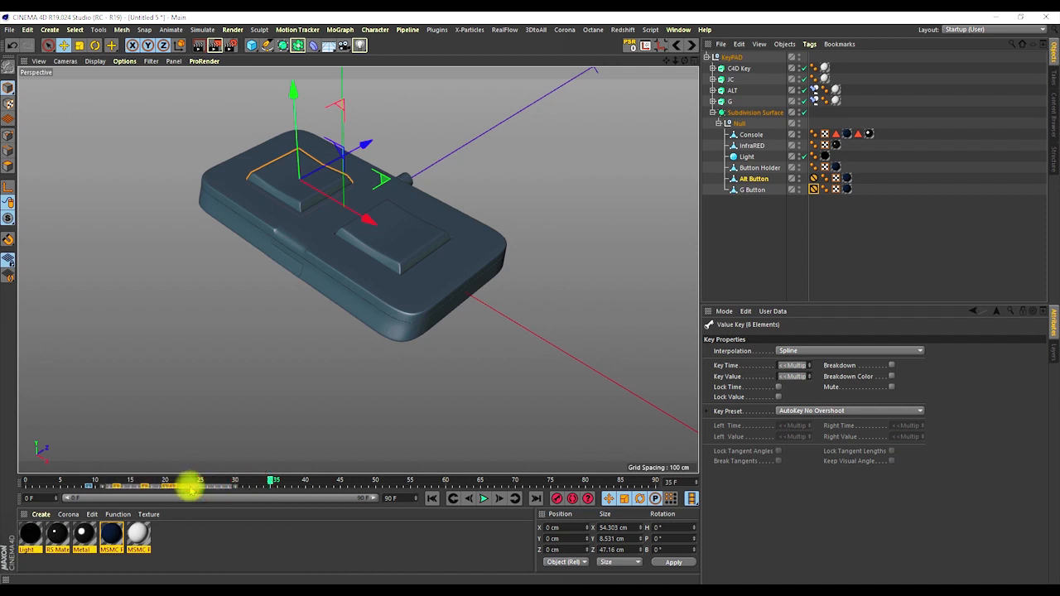
left_click_drag(249, 486, 142, 486)
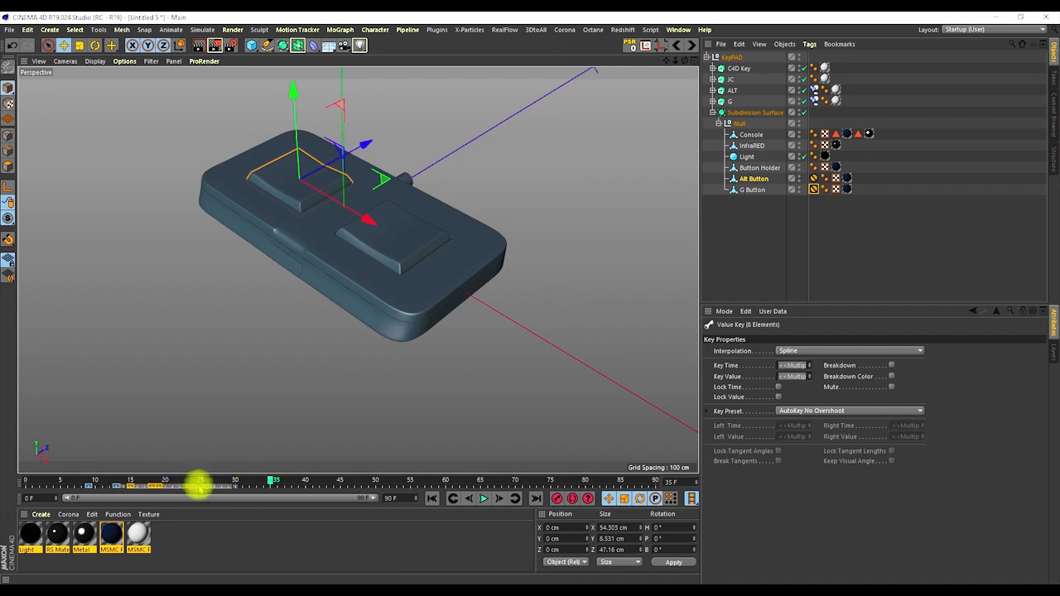
left_click(199, 485)
Play back the tightened Alt Button press animation twice from the start to check its timing
left_click_drag(270, 481, 25, 480)
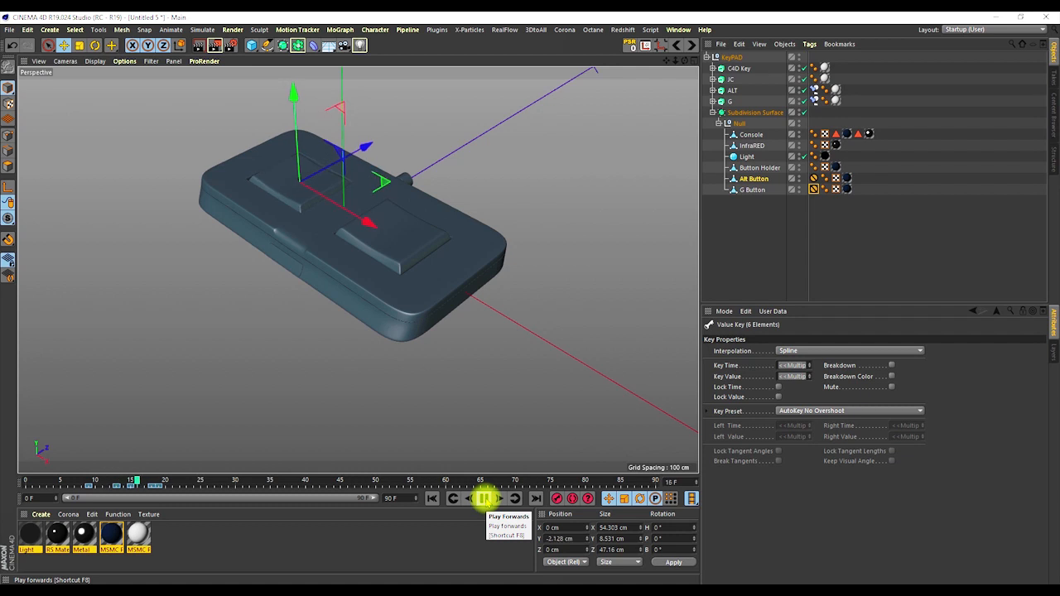
left_click(486, 498)
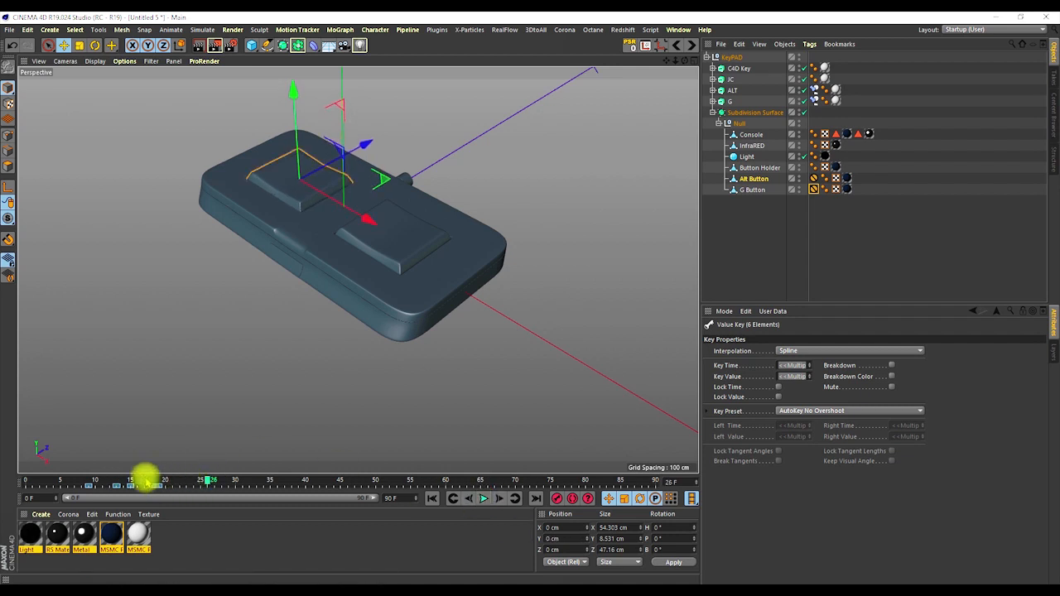
left_click(432, 498)
left_click(485, 499)
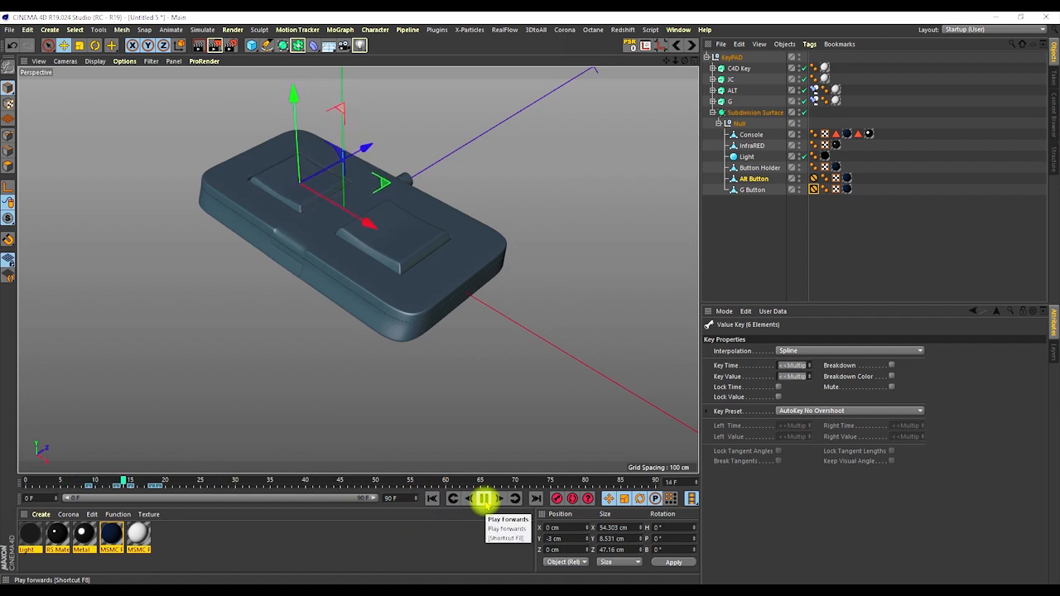
left_click(485, 498)
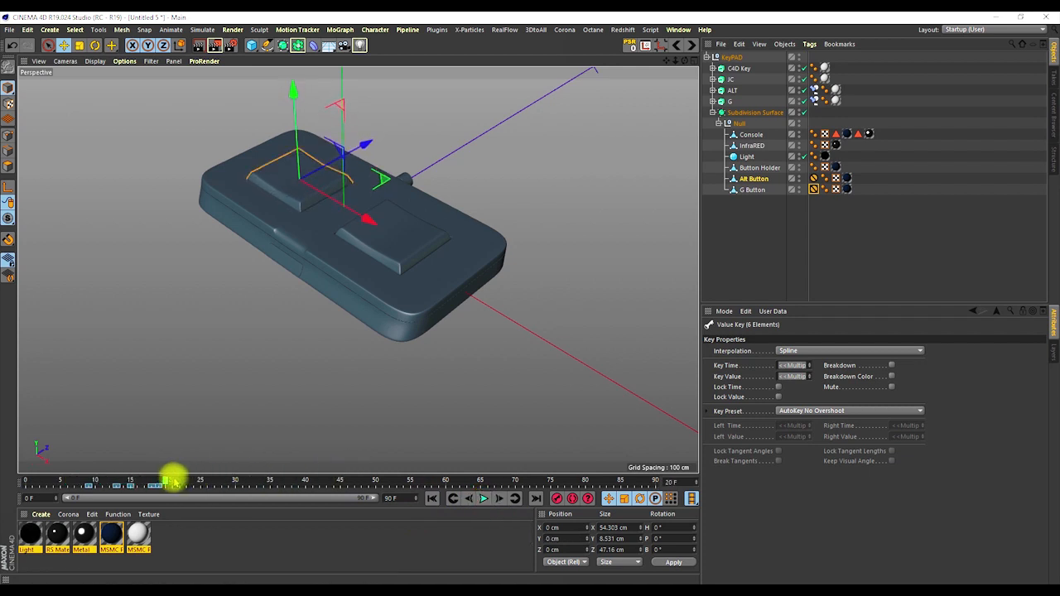
Move the Alt Button's last three keyframes to frames 17, 19 and 20, and play back the animation
mouse_move(179, 486)
left_mouse_down()
mouse_move(123, 485)
mouse_move(206, 489)
mouse_move(159, 489)
left_mouse_up()
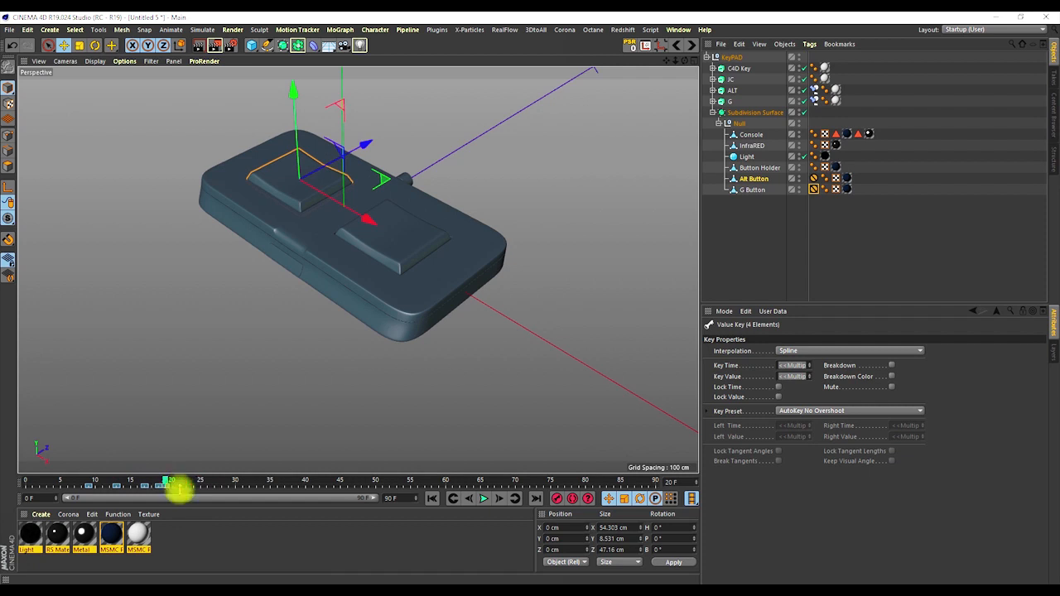
left_click(483, 499)
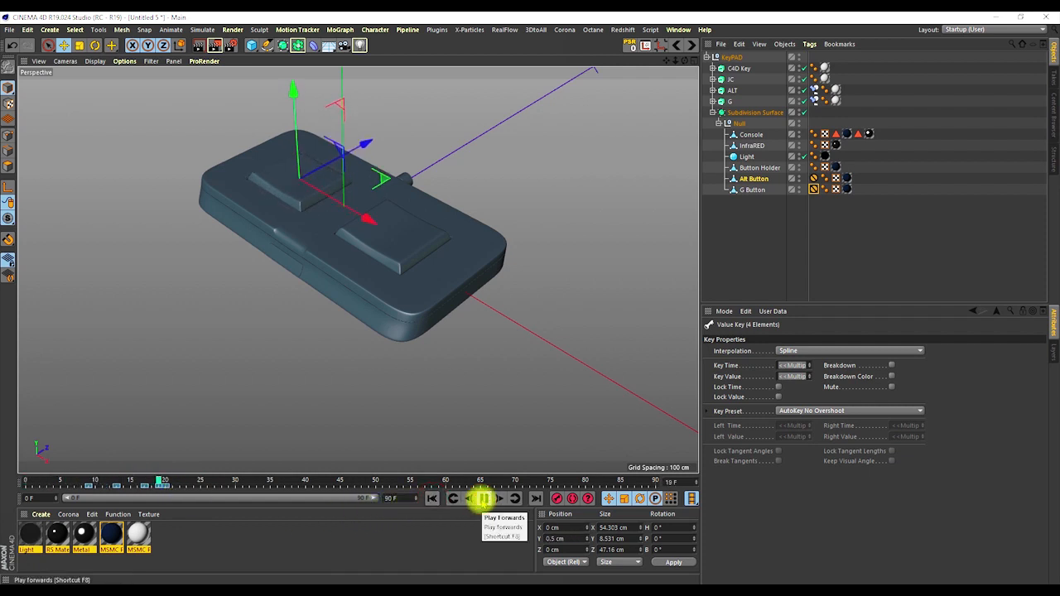
left_click(484, 499)
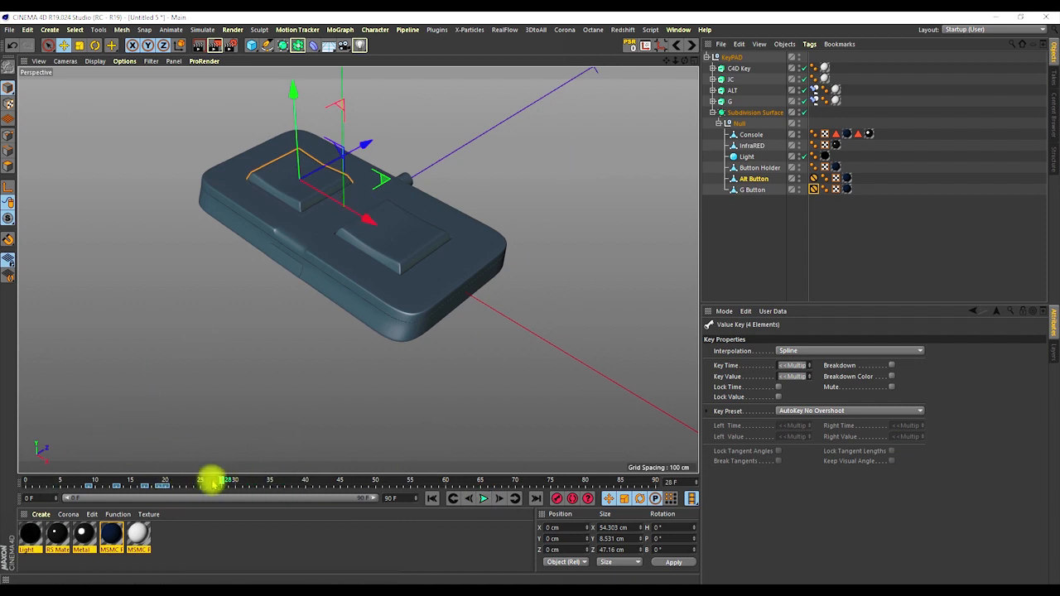
Keyframe the G Button's Y position at 0 cm on frame 12 and at -3 cm on frame 15
mouse_move(223, 481)
left_mouse_down()
mouse_move(94, 483)
mouse_move(130, 491)
left_mouse_up()
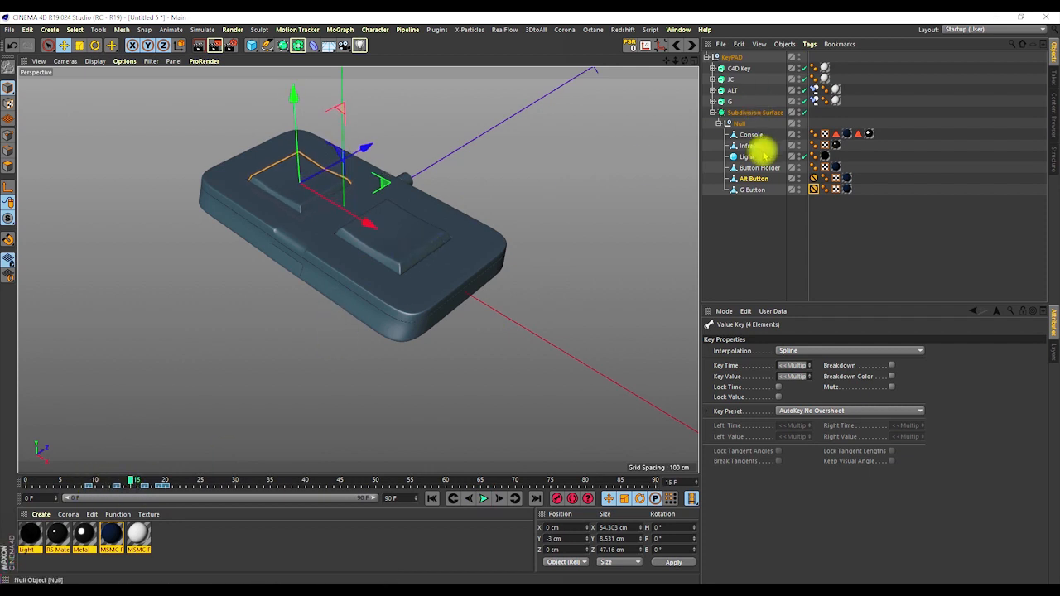
left_click(754, 190)
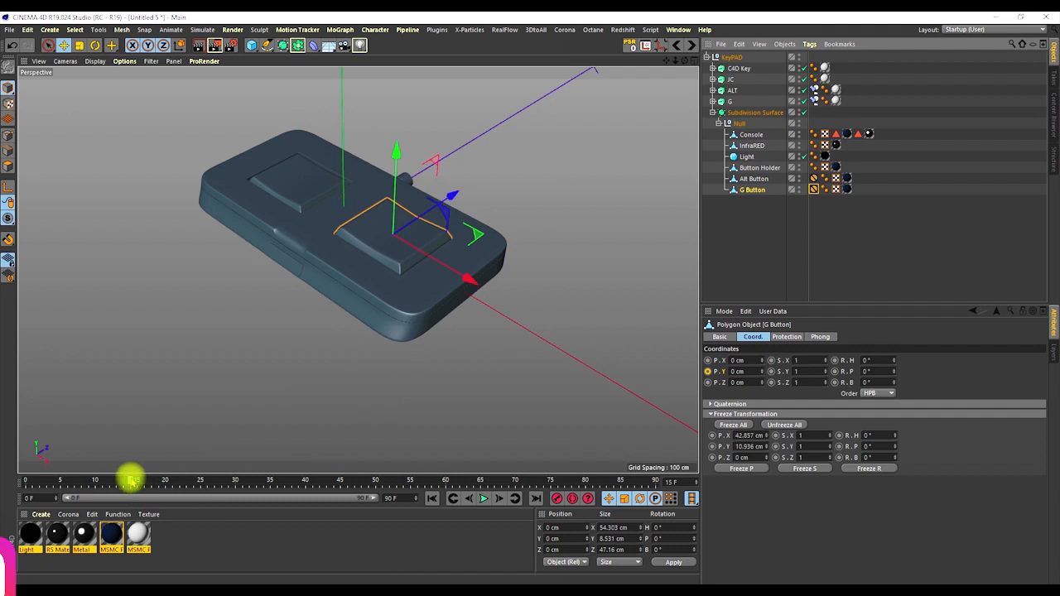
left_click_drag(130, 480, 128, 480)
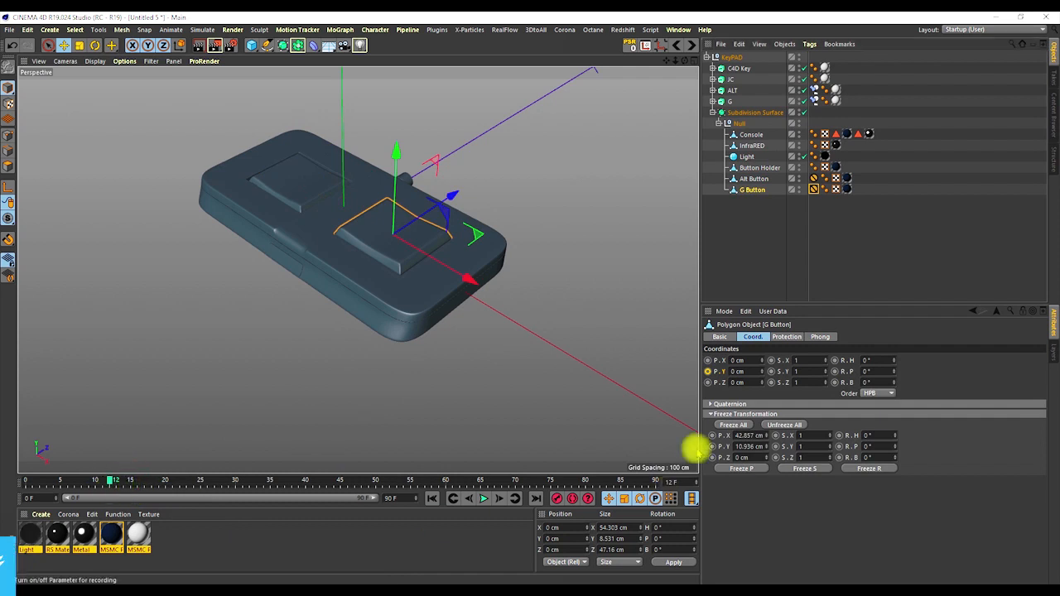
left_click(708, 371, "ctrl")
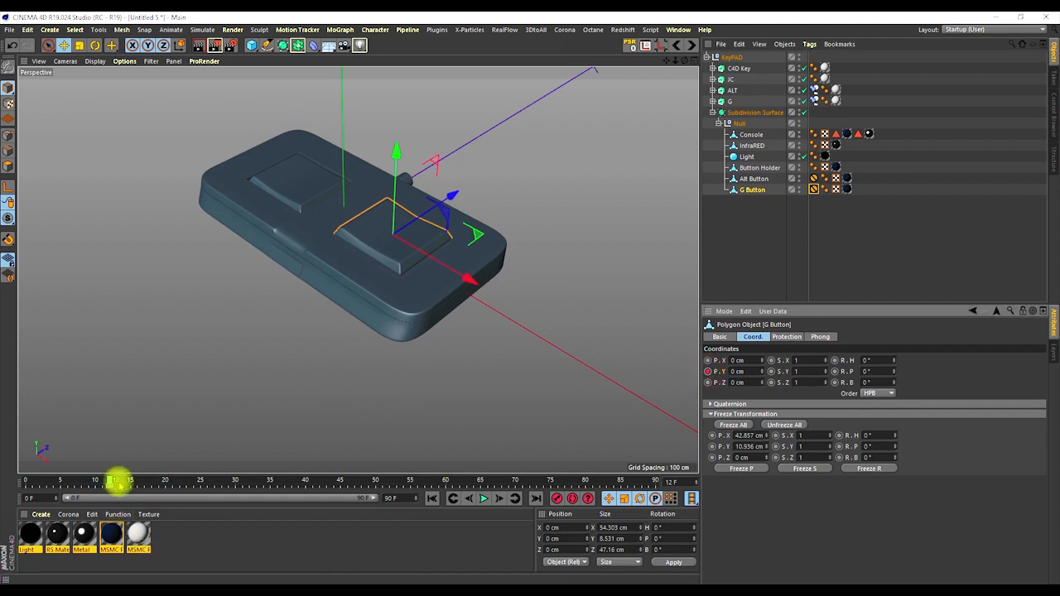
left_click_drag(110, 479, 133, 481)
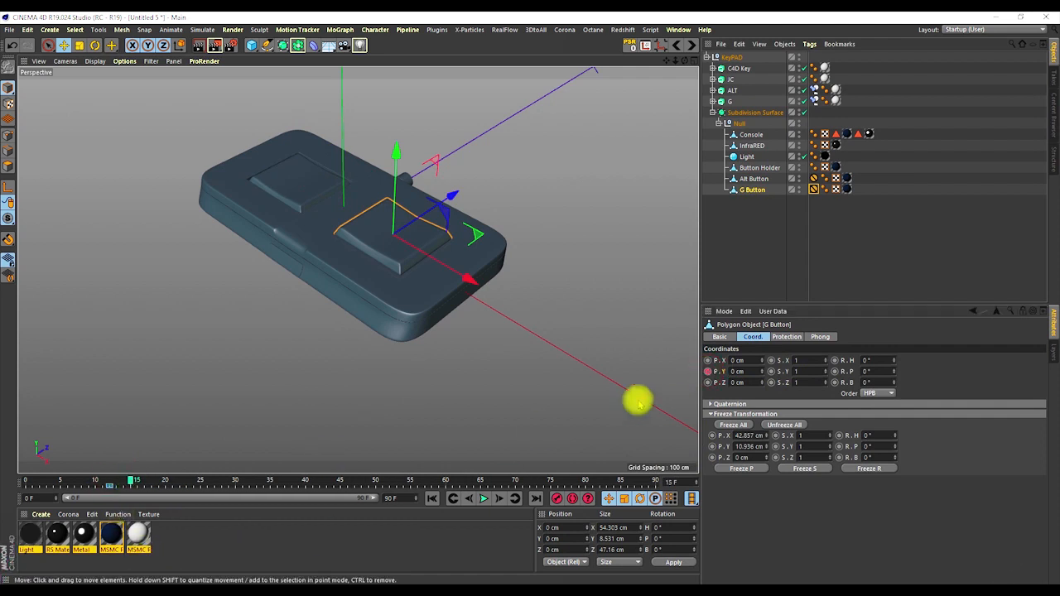
left_click_drag(760, 371, 757, 530)
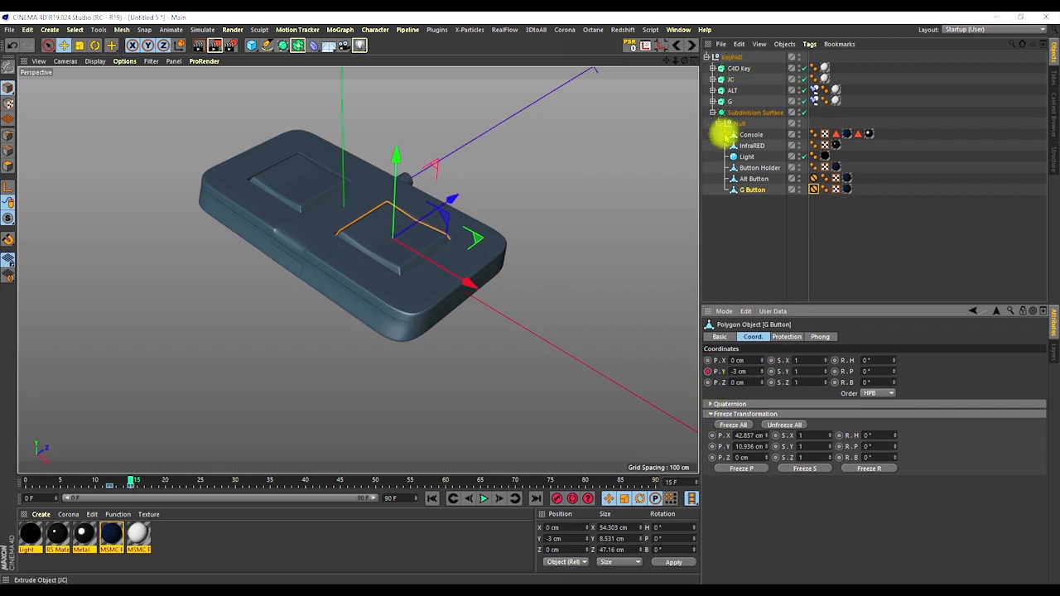
Keyframe the G Button's Y position at -3 cm on frame 17, using the Alt Button's keyframes as the timing reference
left_click(750, 168)
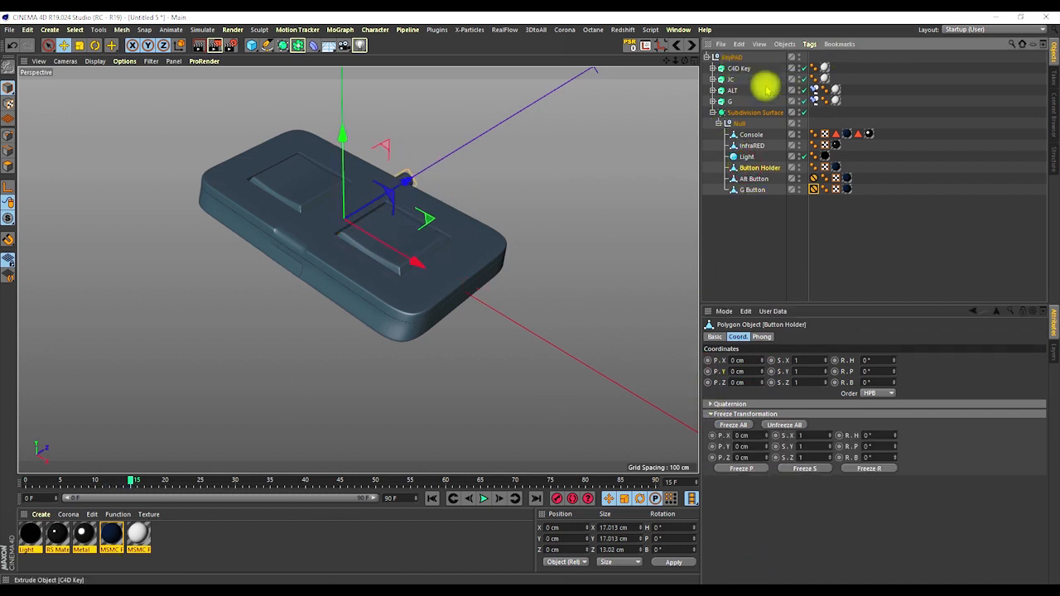
left_click(750, 178)
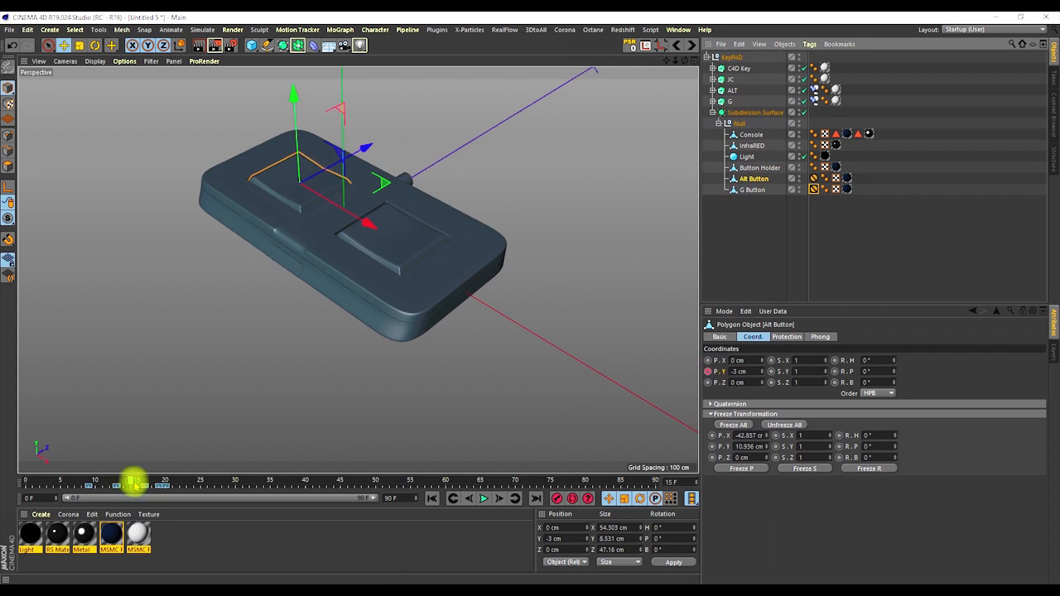
left_click_drag(133, 483, 143, 483)
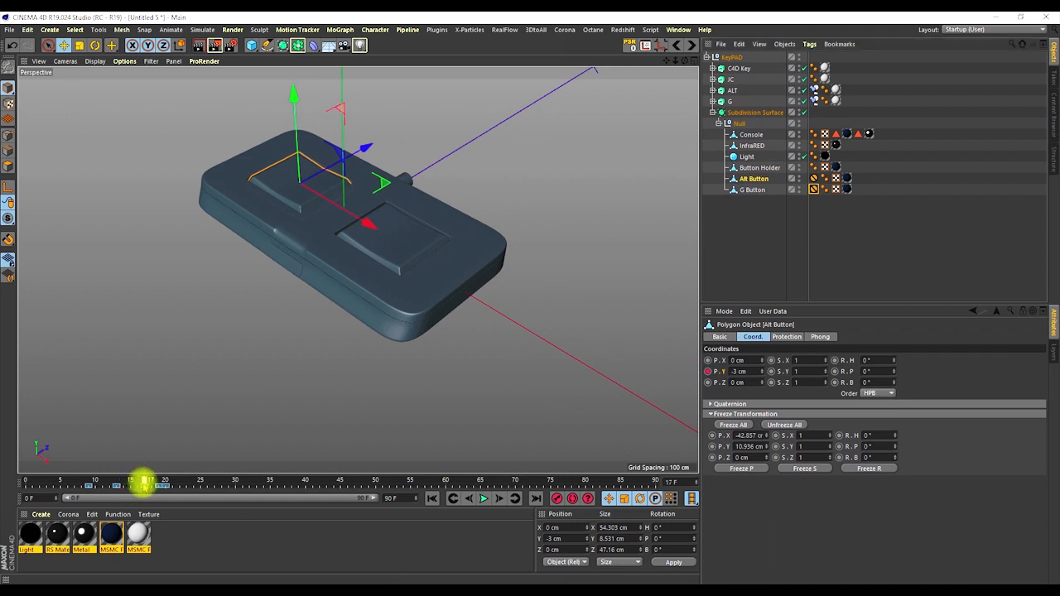
left_click(754, 190)
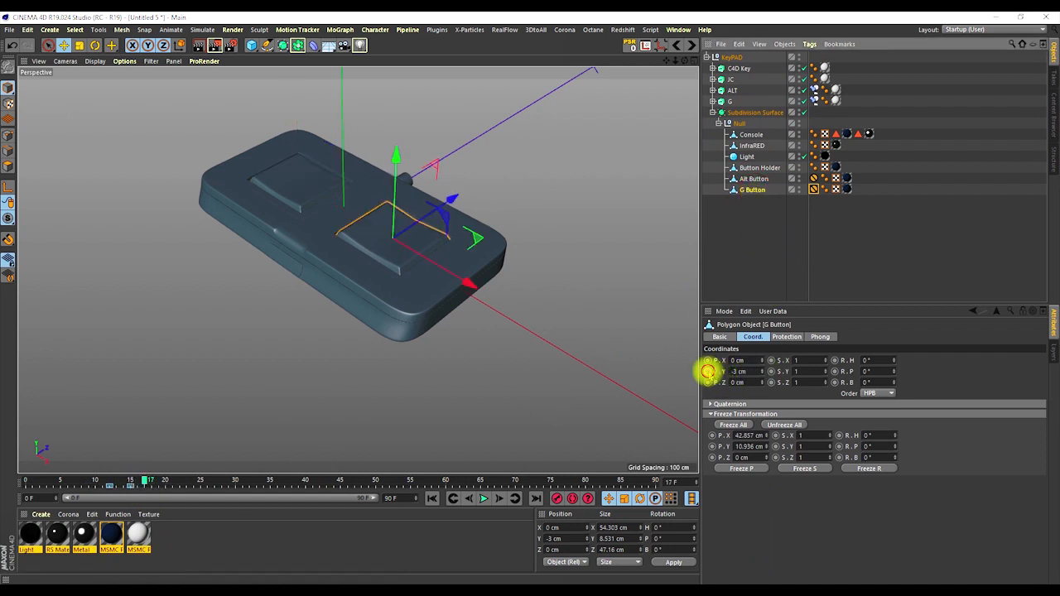
left_click(708, 371, "ctrl")
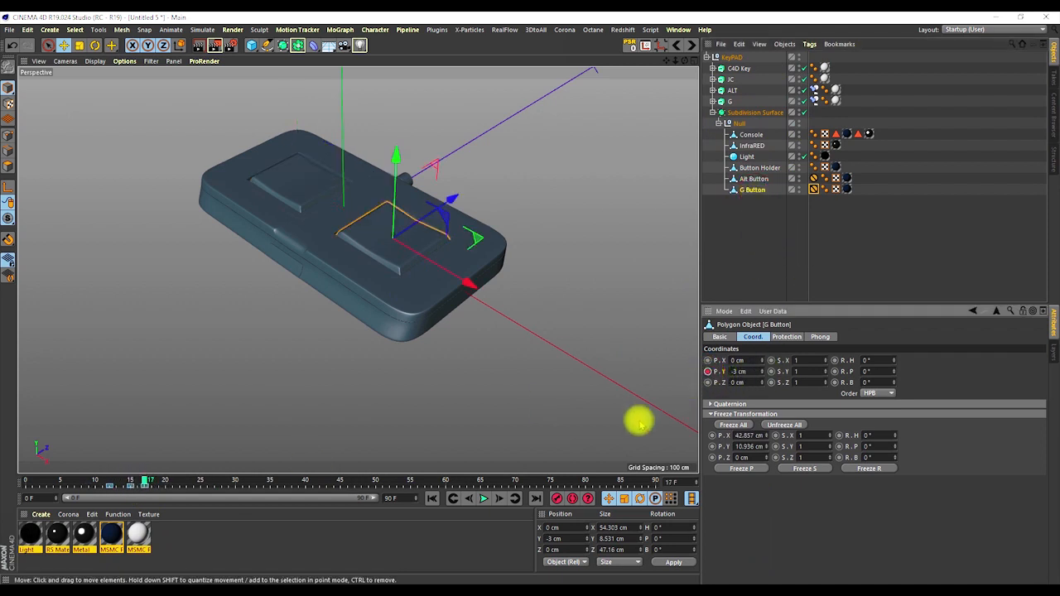
Match the Alt Button's rebound by keyframing the G Button's Y position at 0.5 cm on frame 19
left_click(752, 178)
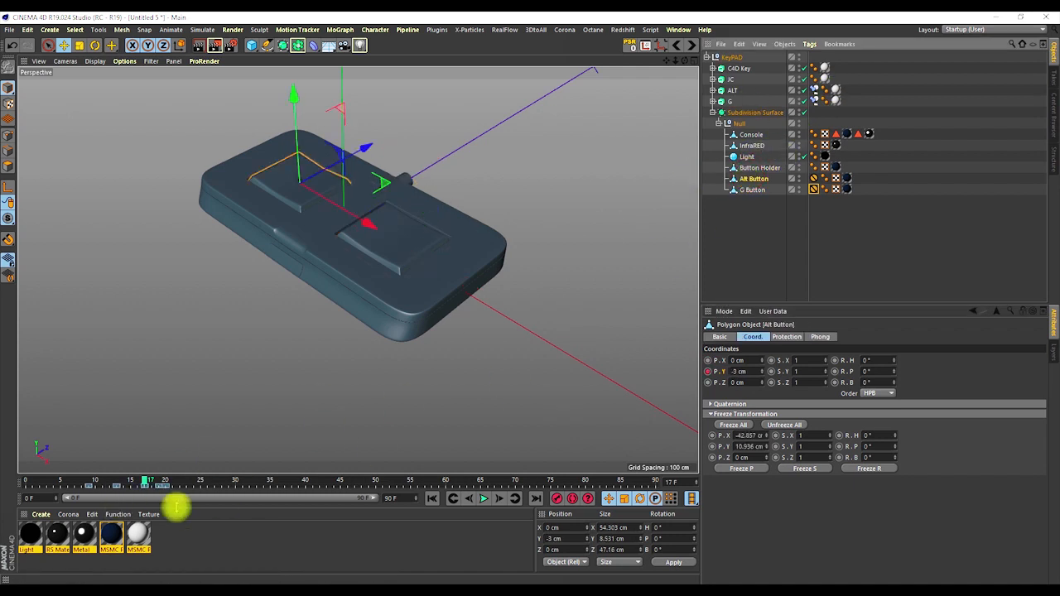
left_click_drag(145, 479, 157, 478)
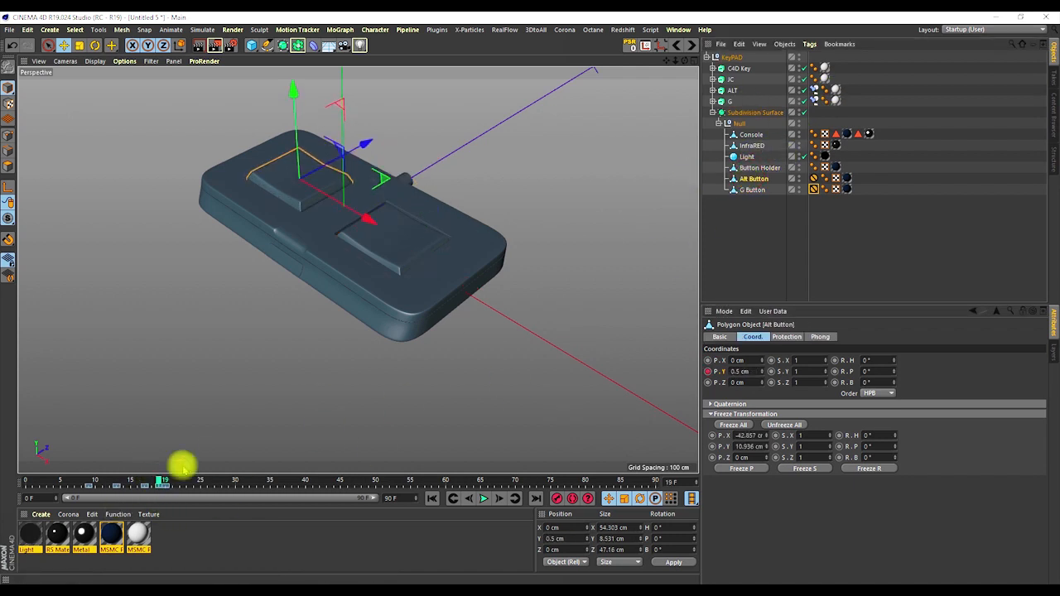
left_click(750, 190)
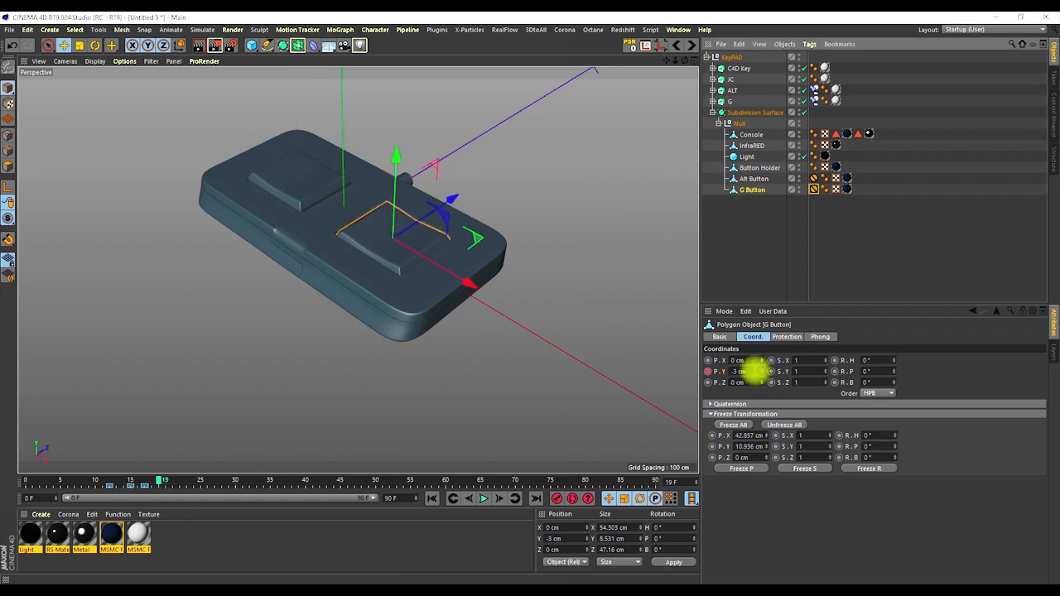
double_click(743, 372)
type("0.5")
key("Return")
left_click(709, 372, "ctrl")
Keyframe the G Button's Y position at 0 cm on frame 20 and deselect the button
left_click(498, 498)
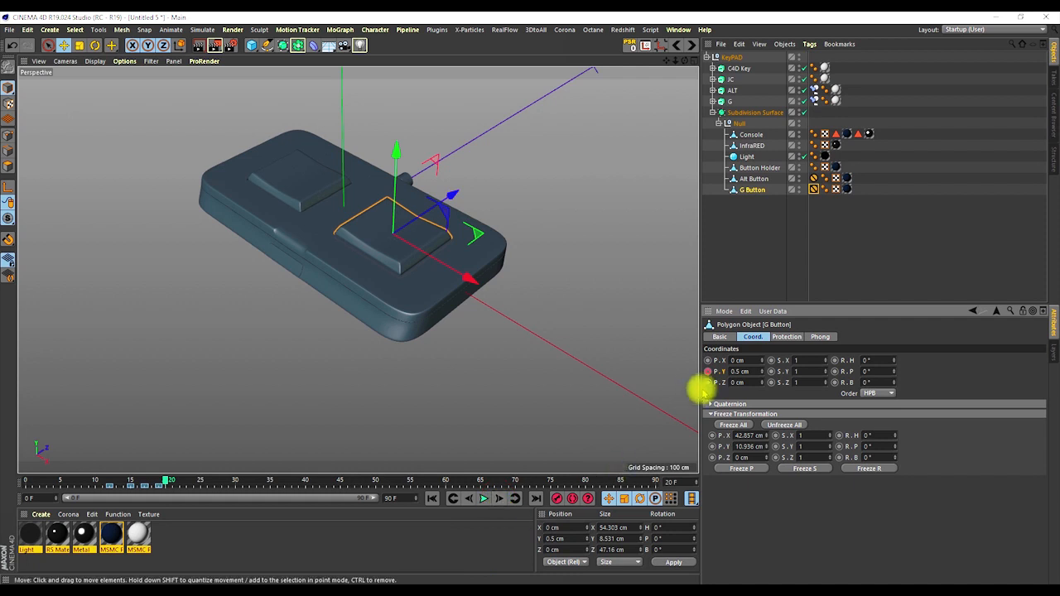
right_click(763, 372)
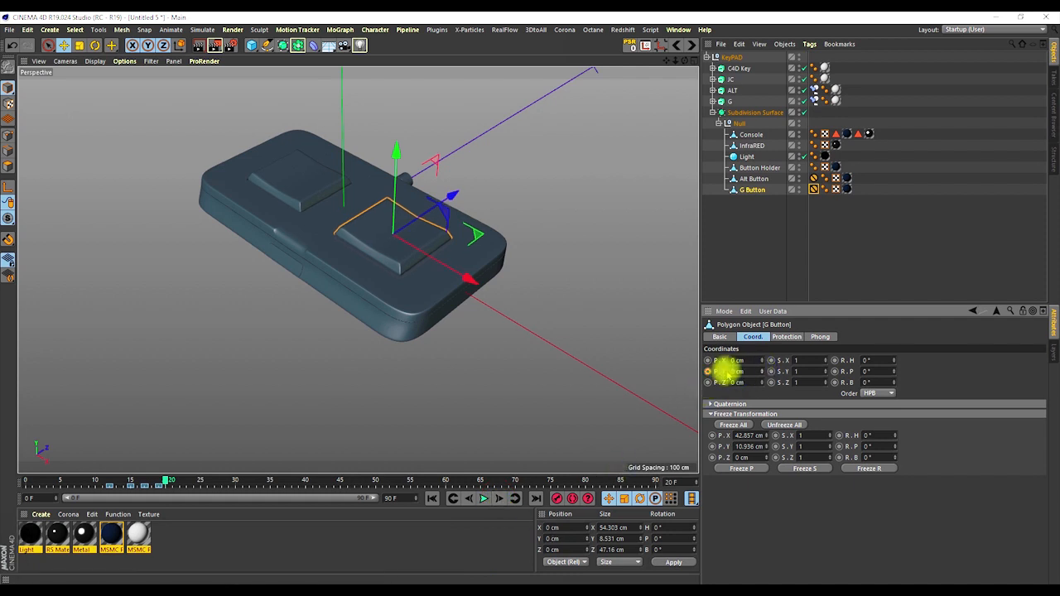
left_click(871, 277)
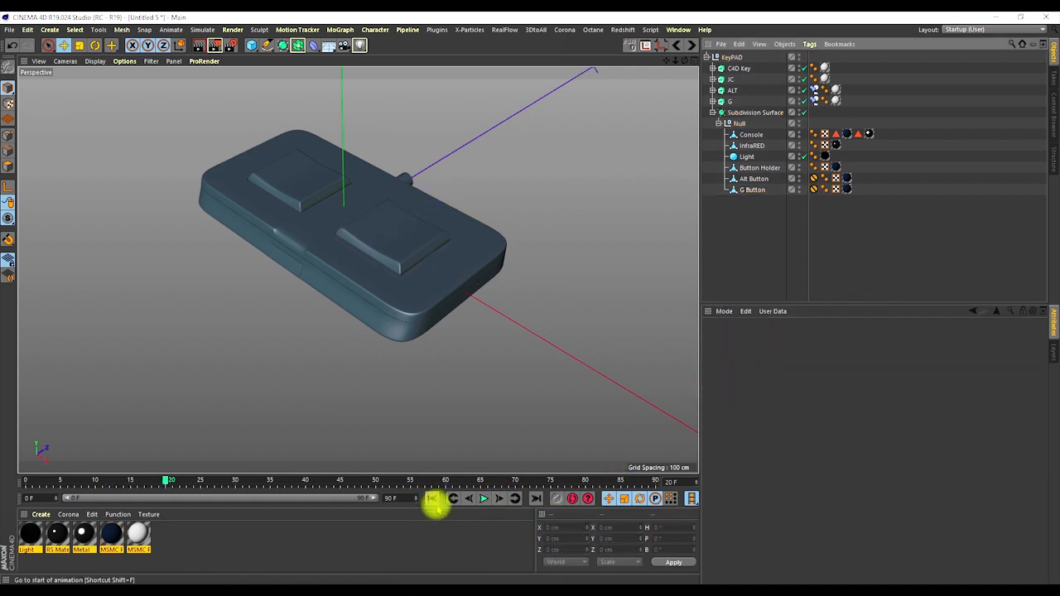
Shorten the animation so that it ends at frame 23
left_click(167, 479)
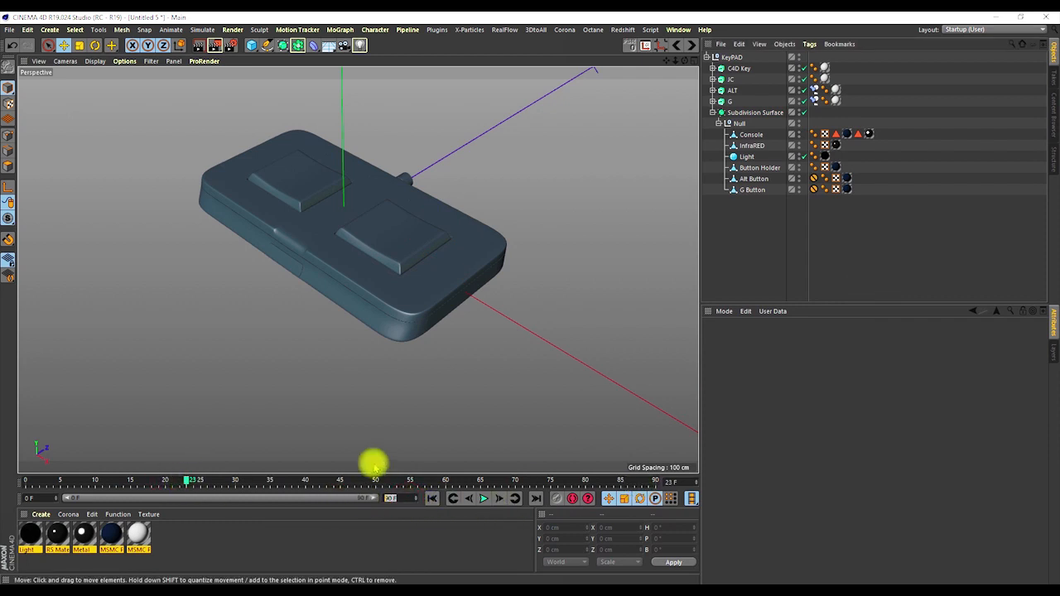
type("23")
key("Return")
Play back the shortened animation to check both button presses, stop it and return to frame 0
left_click(432, 498)
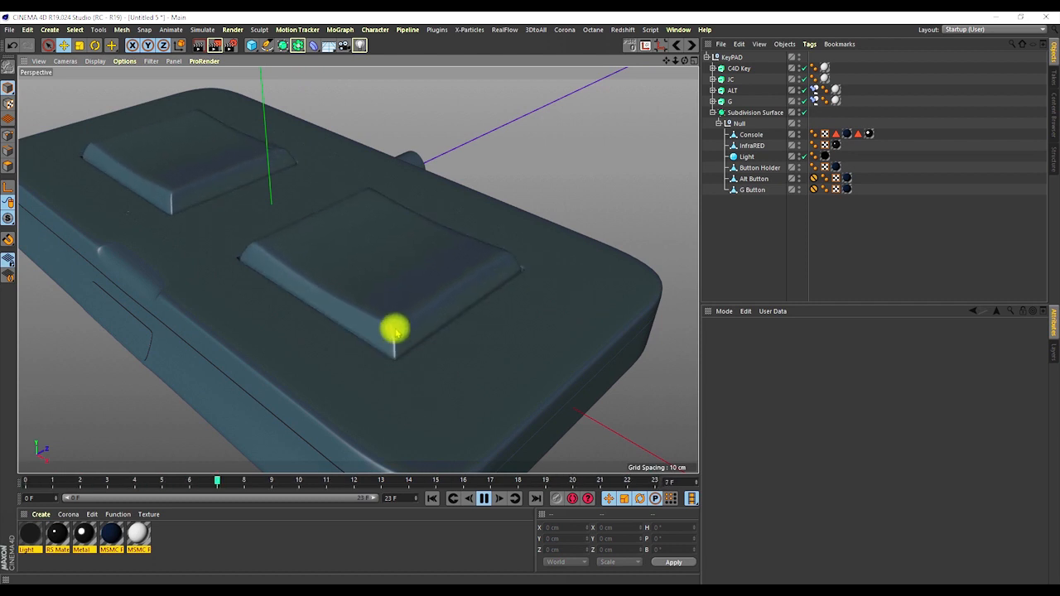
scroll(395, 332, "down", 8)
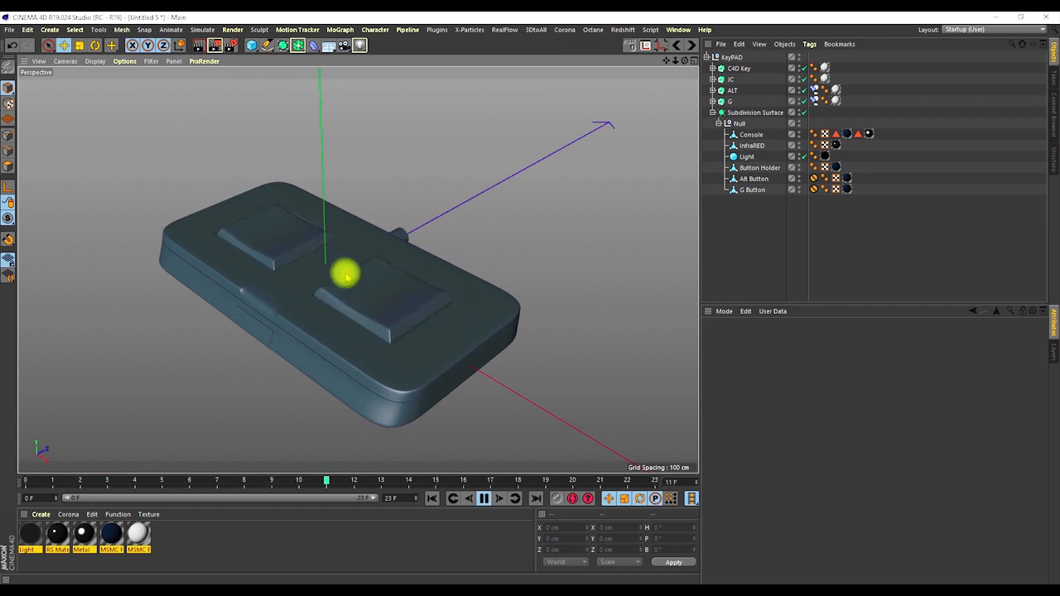
left_click(479, 497)
left_click(432, 498)
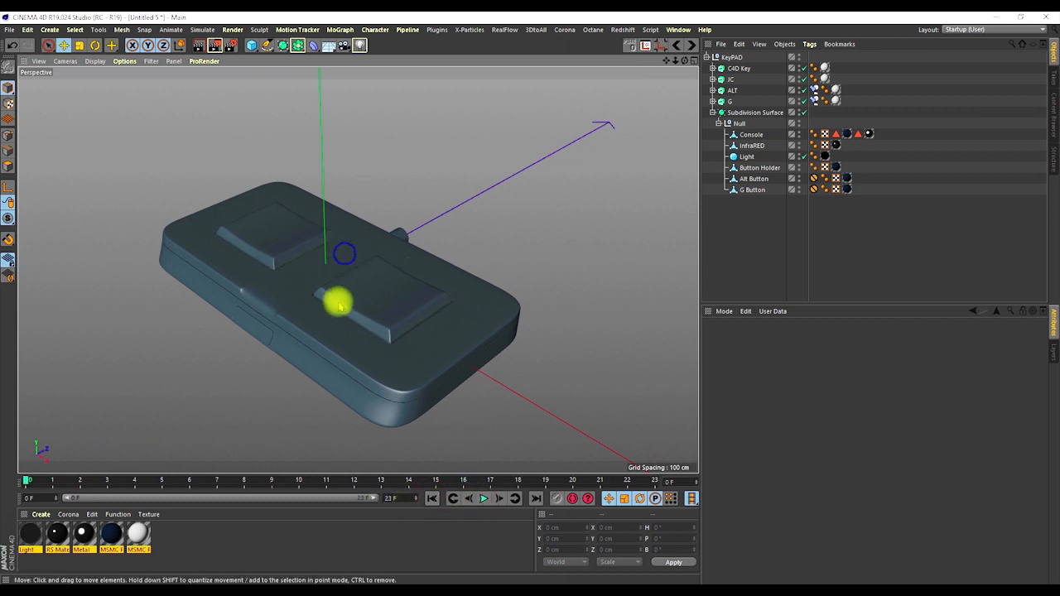
Collapse the Null and Subdivision Surface hierarchies in the KeyPAD group
scroll(343, 282, "down", 5)
left_click_drag(343, 285, 525, 185, "alt")
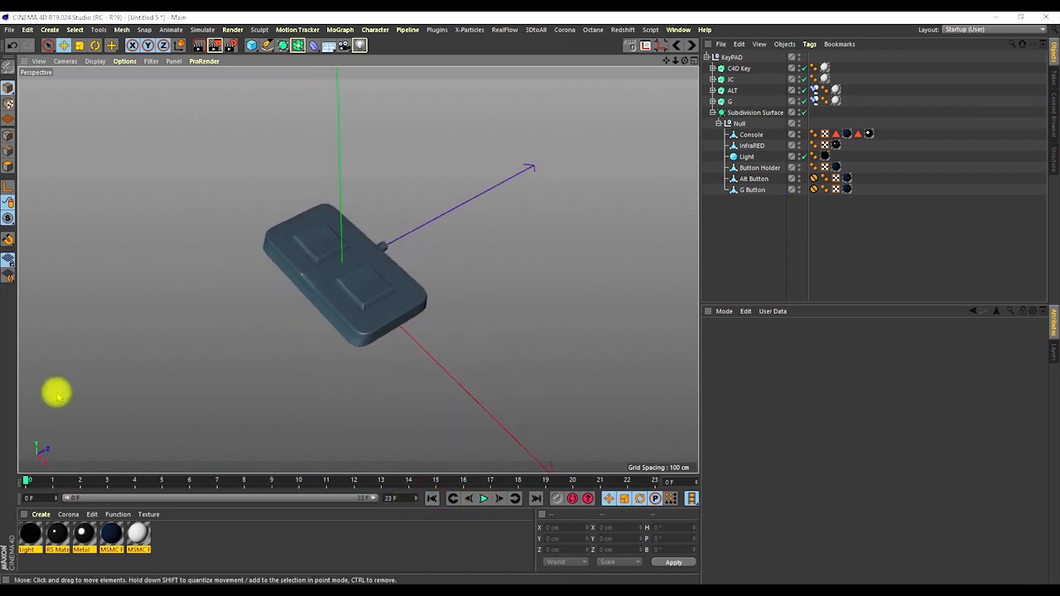
left_click(721, 122)
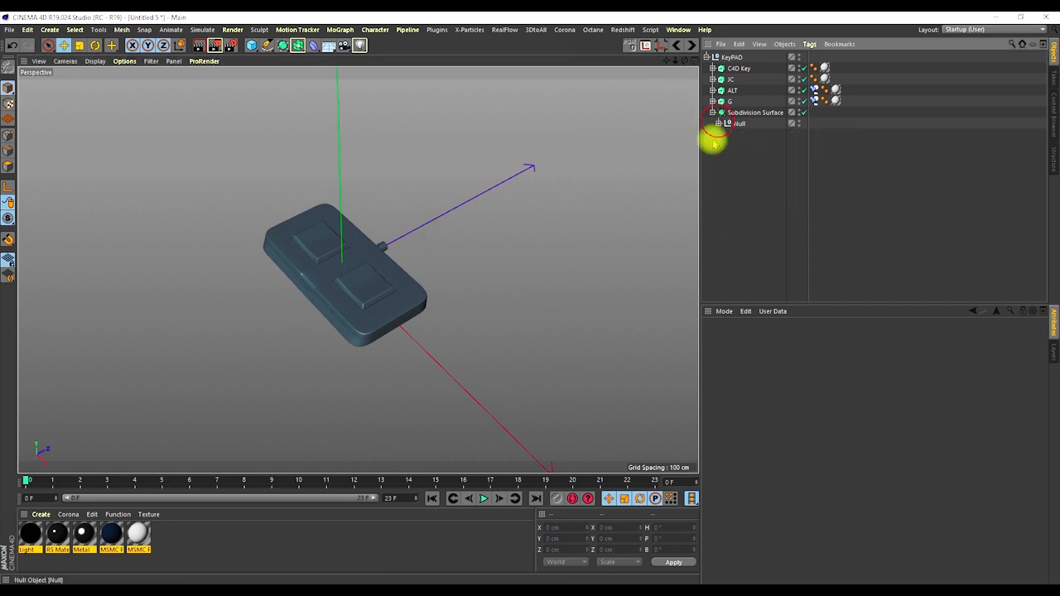
left_click(712, 112)
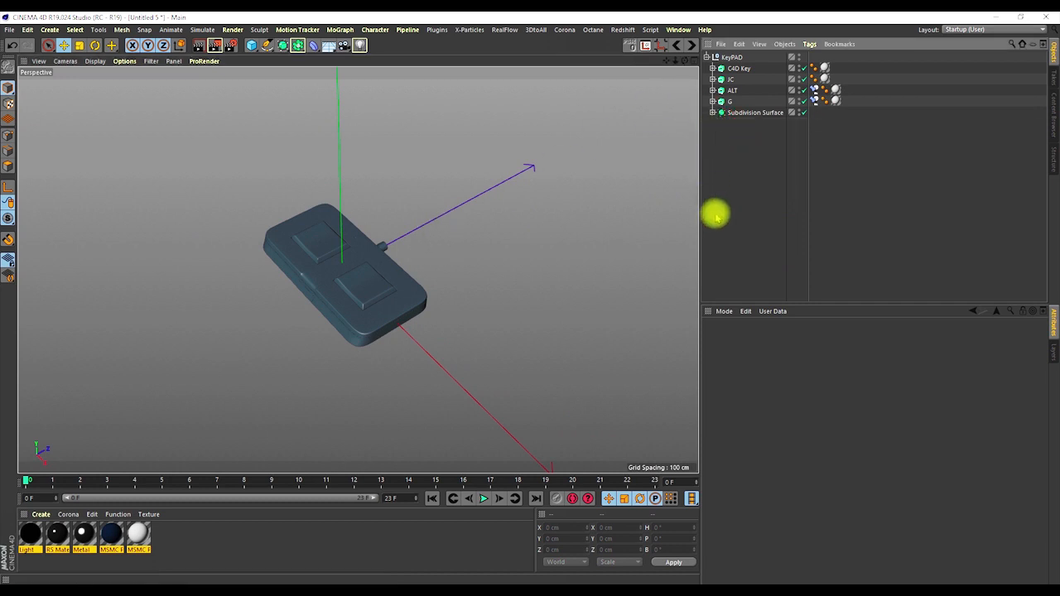